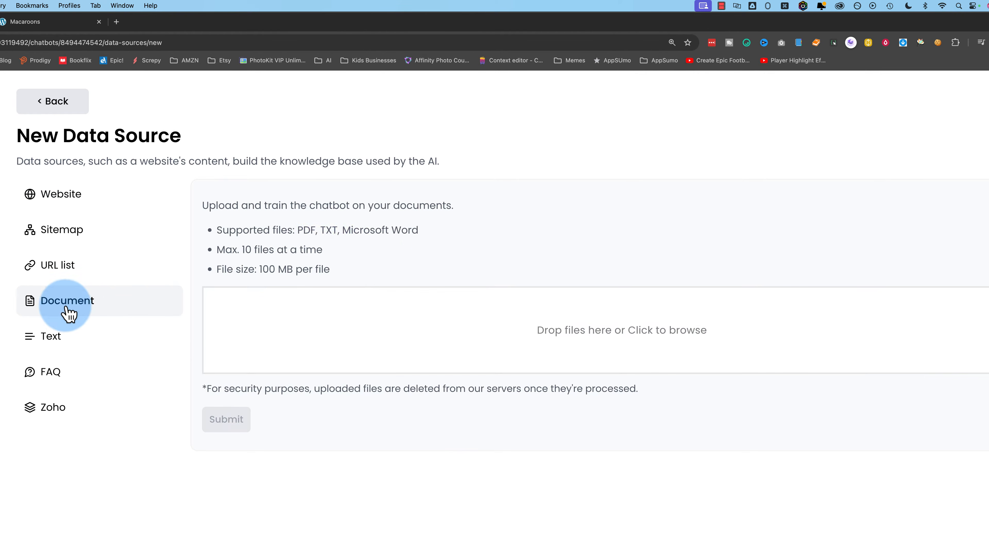
- Review the Document, Text, FAQ and Zoho data sources, then ask the shop chatbot about the priciest product
drag(297, 227, 421, 227)
click(74, 334)
click(117, 380)
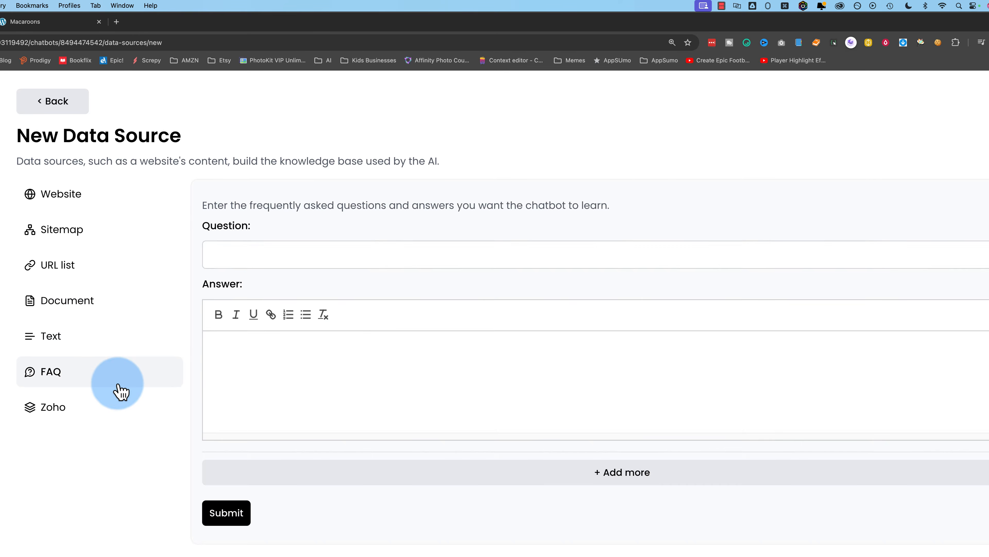
click(73, 409)
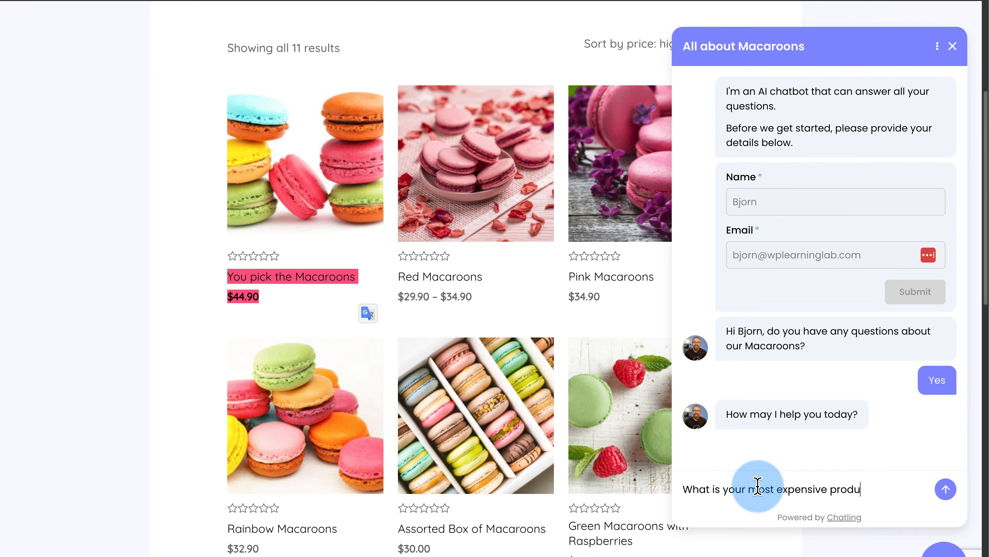
click(874, 493)
click(944, 491)
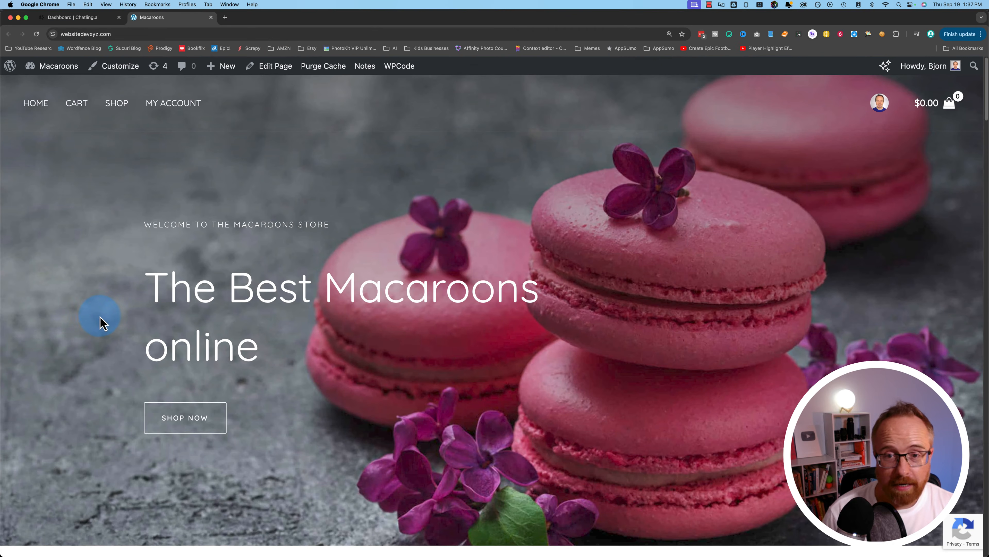
- Scroll through the store's New Arrivals product grid, then return to the Chatling dashboard
scroll(99, 323, down, 10)
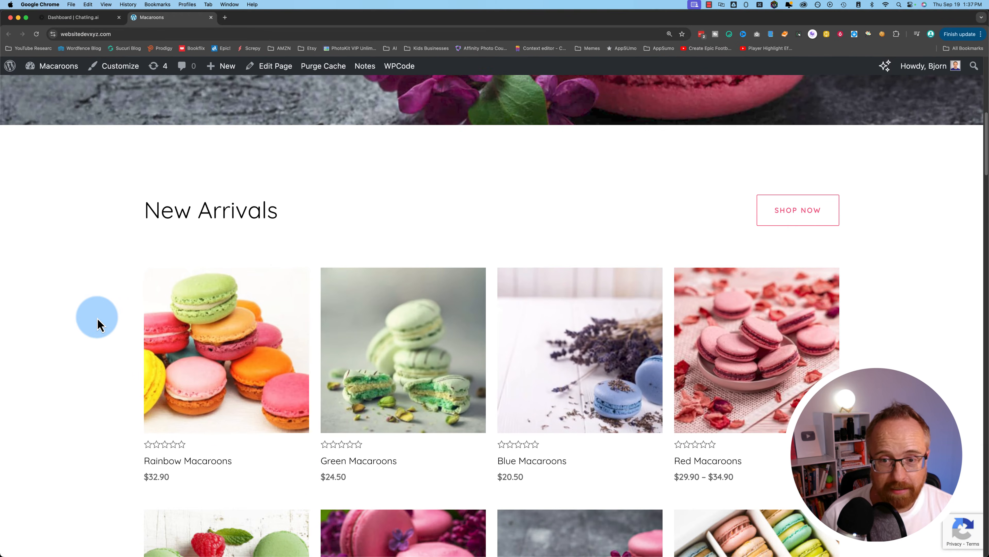
scroll(98, 322, down, 8)
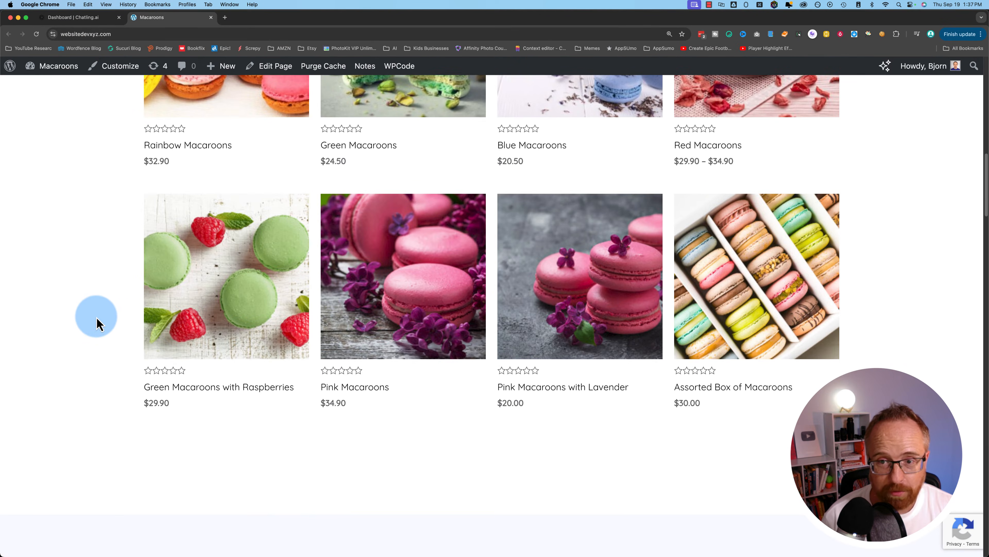
scroll(478, 395, up, 4)
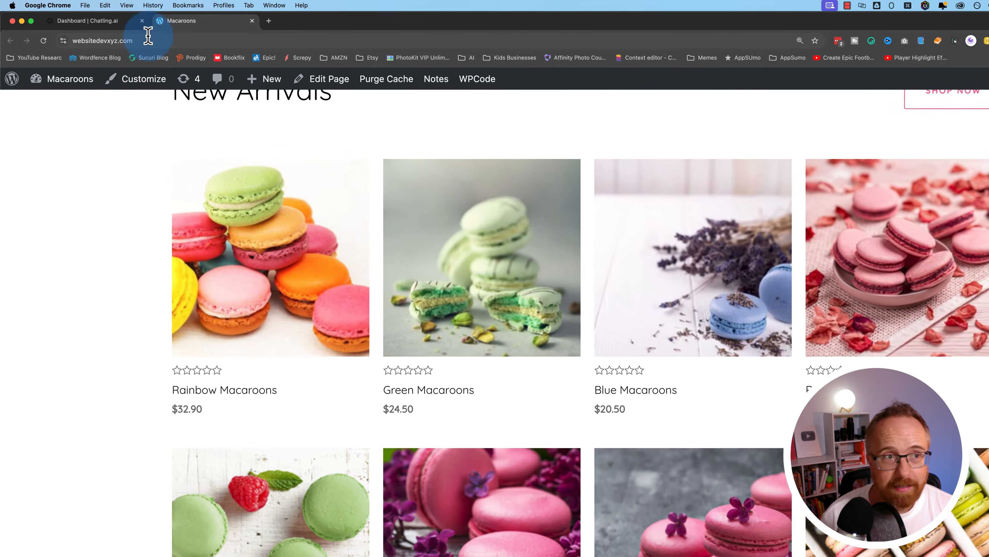
click(96, 19)
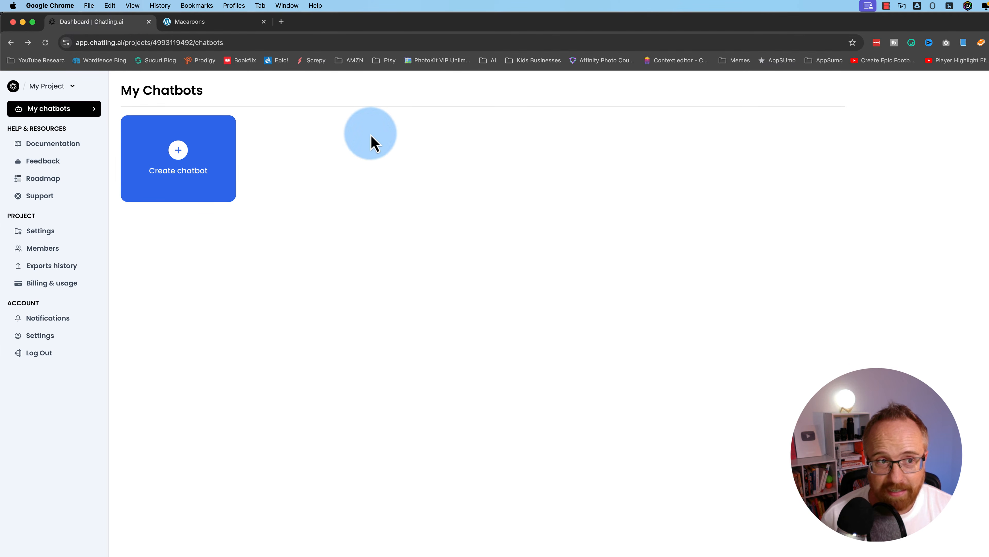
- Create a chatbot from the AI Chatbot template named 'Macaroon Store Expert'
click(168, 159)
key(super+equal)
key(super+equal)
key(super+equal)
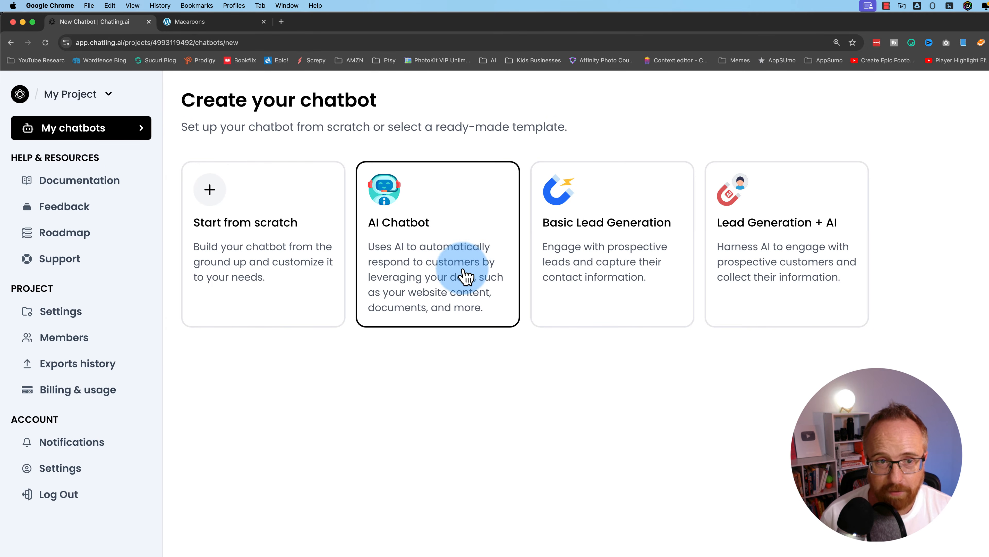
click(466, 277)
click(506, 396)
text(Macaroon Store Expert)
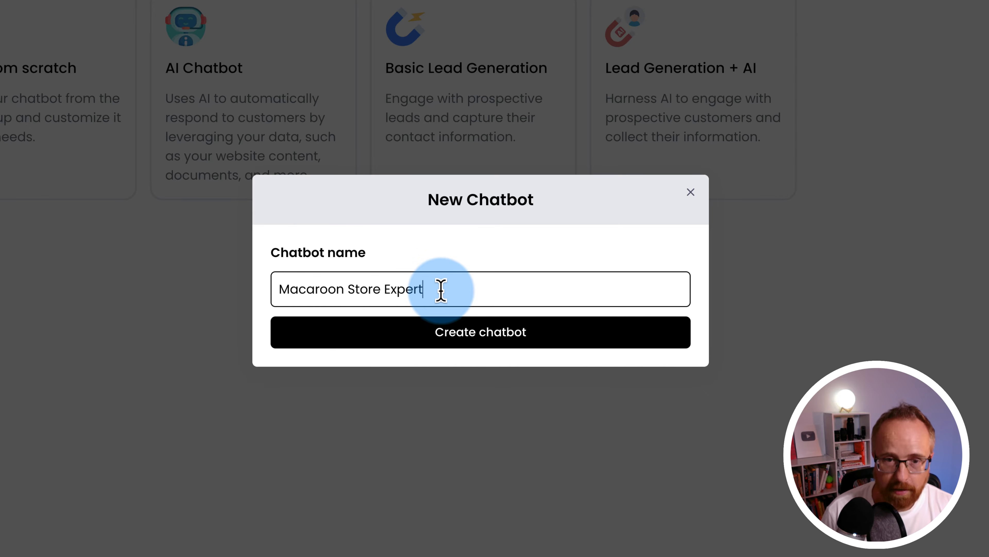
click(453, 332)
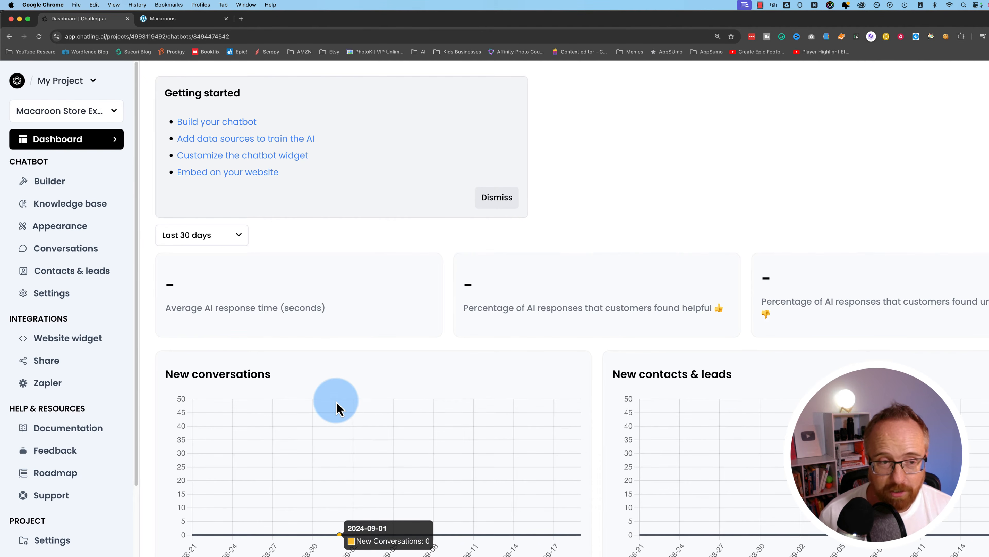
- Look over the new chatbot's dashboard, then open its flow Builder
scroll(336, 409, down, 8)
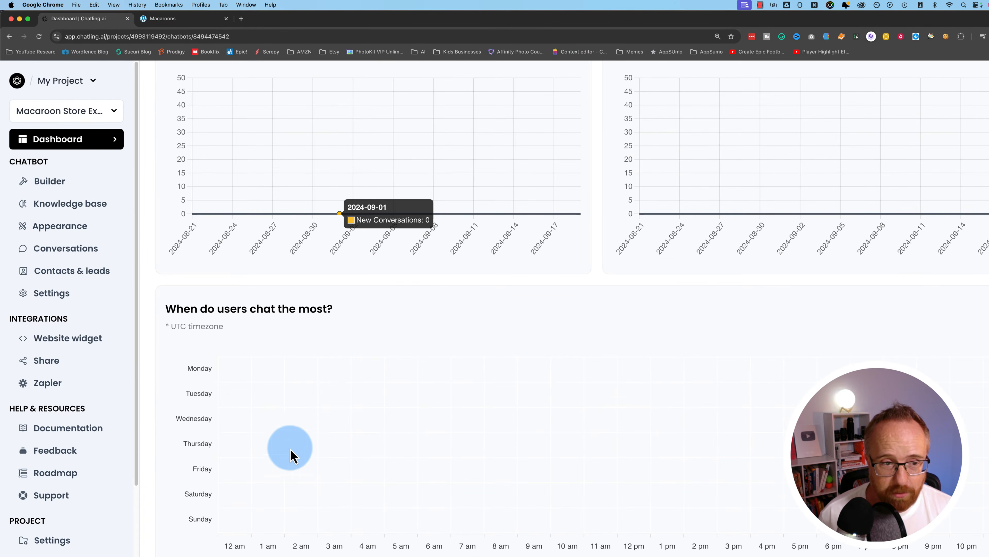
scroll(290, 456, up, 10)
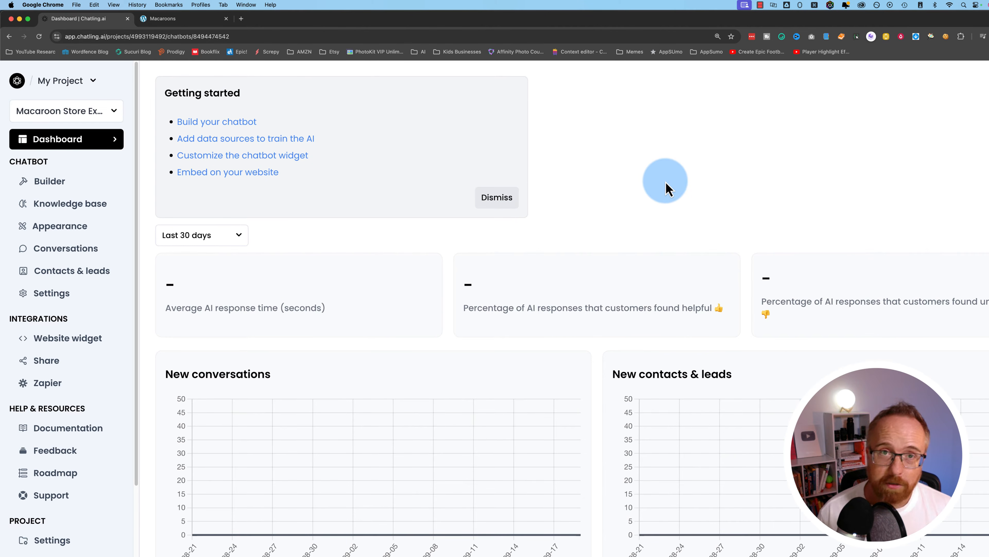
click(43, 182)
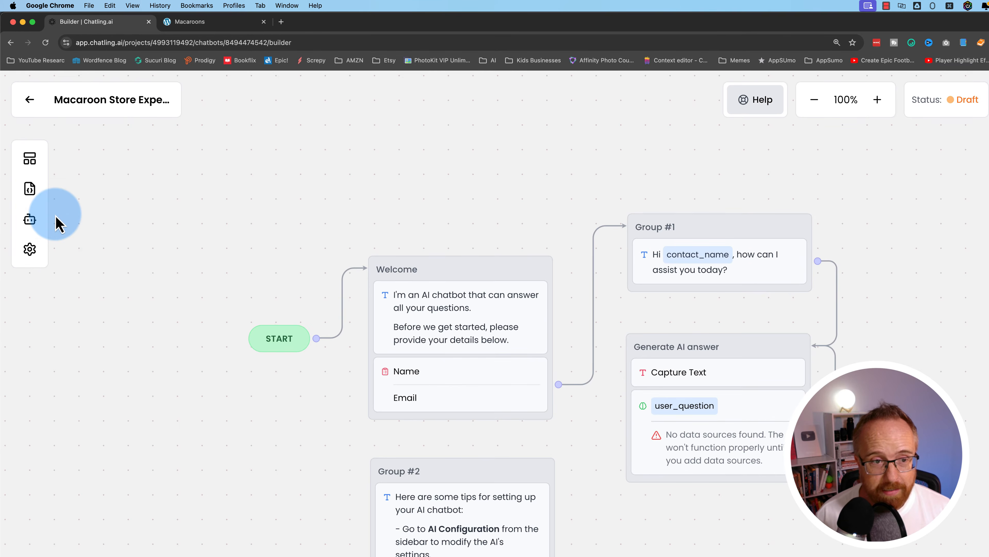
scroll(258, 409, down, 4)
scroll(258, 409, up, 3)
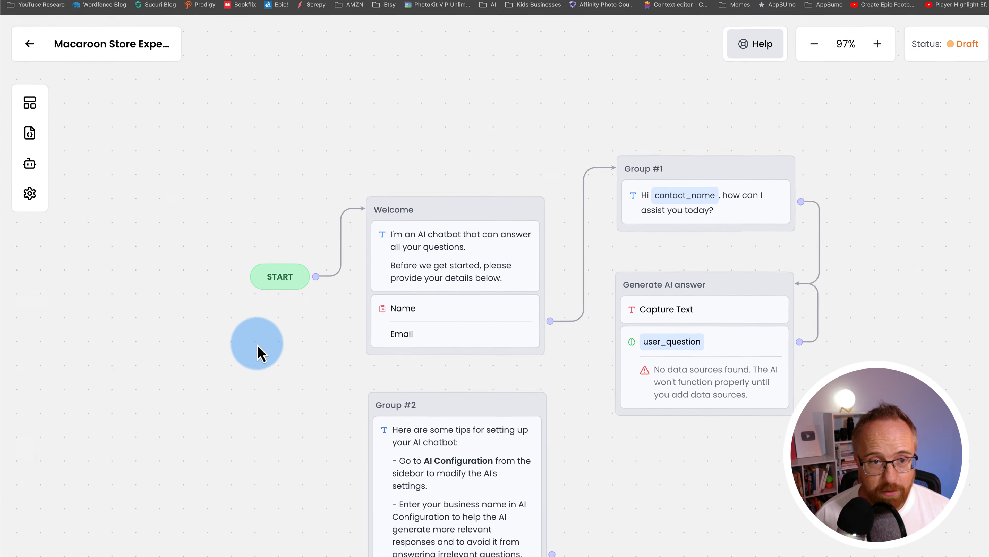
scroll(258, 345, up, 1)
drag(269, 365, 254, 267)
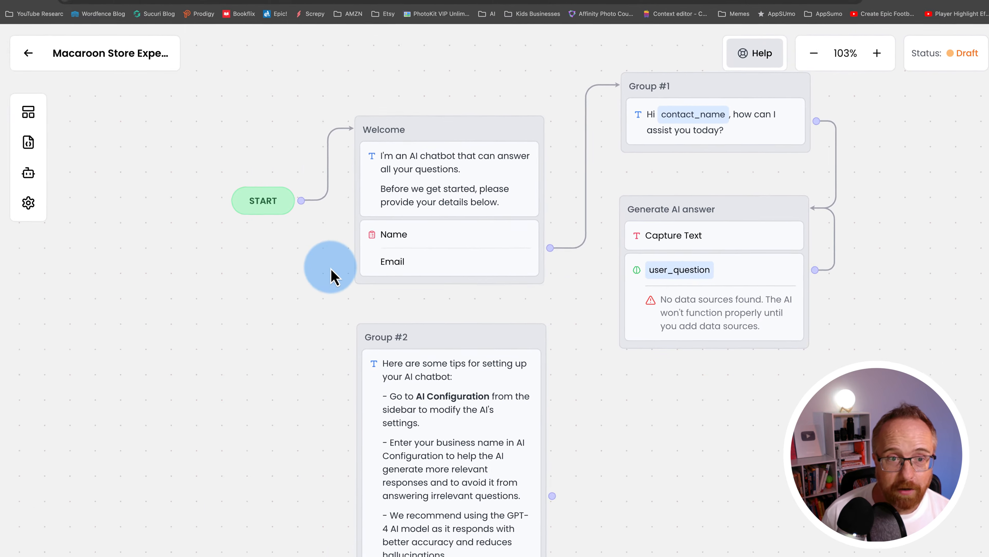
- Browse the Blocks panel's message, capture, AI, condition, action, trigger and integration blocks
click(30, 149)
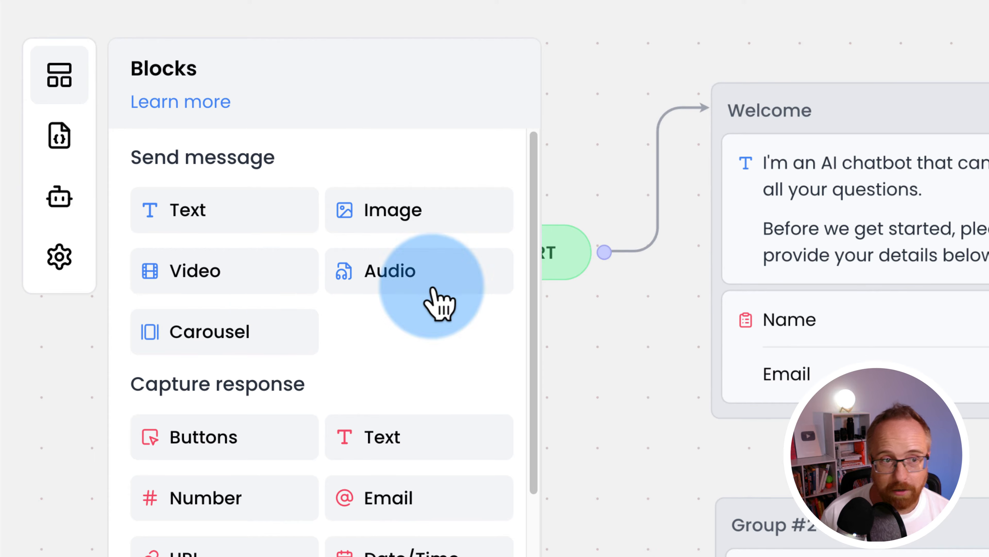
scroll(417, 370, down, 2)
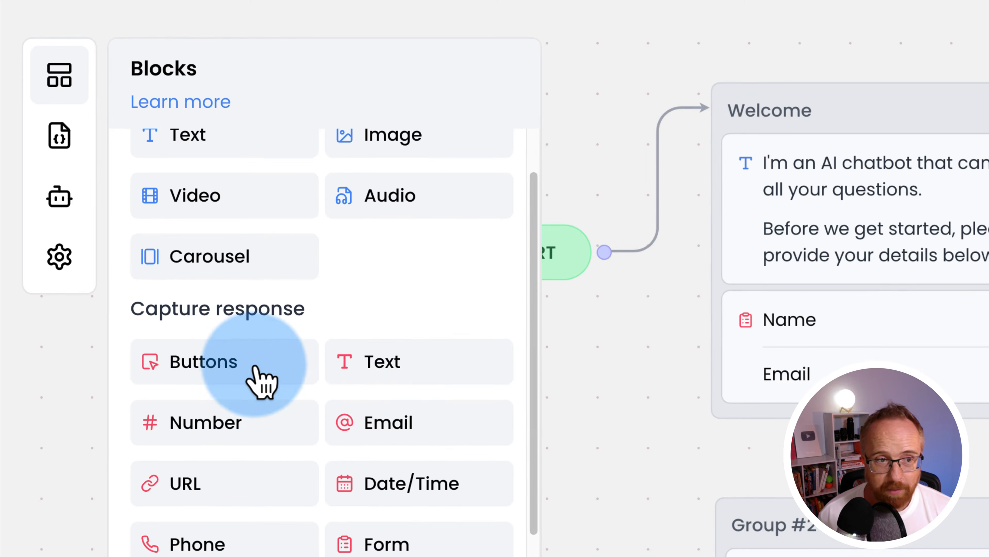
scroll(299, 425, down, 1)
scroll(296, 425, down, 2)
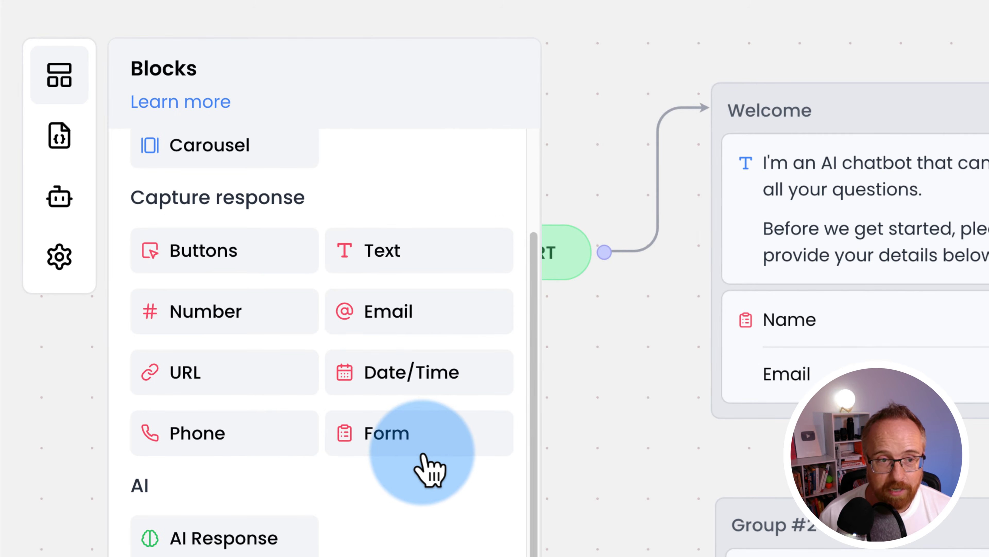
scroll(428, 470, down, 1)
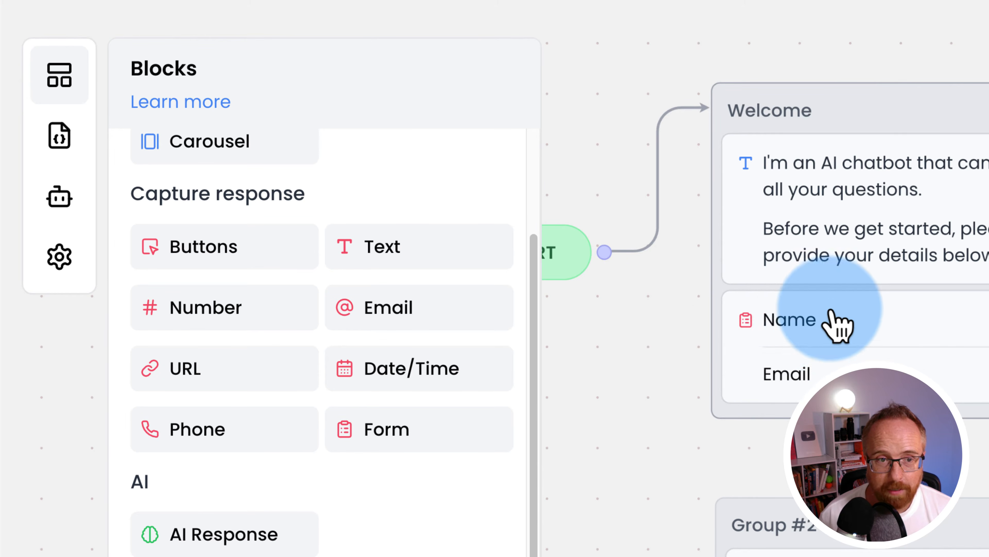
scroll(448, 444, down, 4)
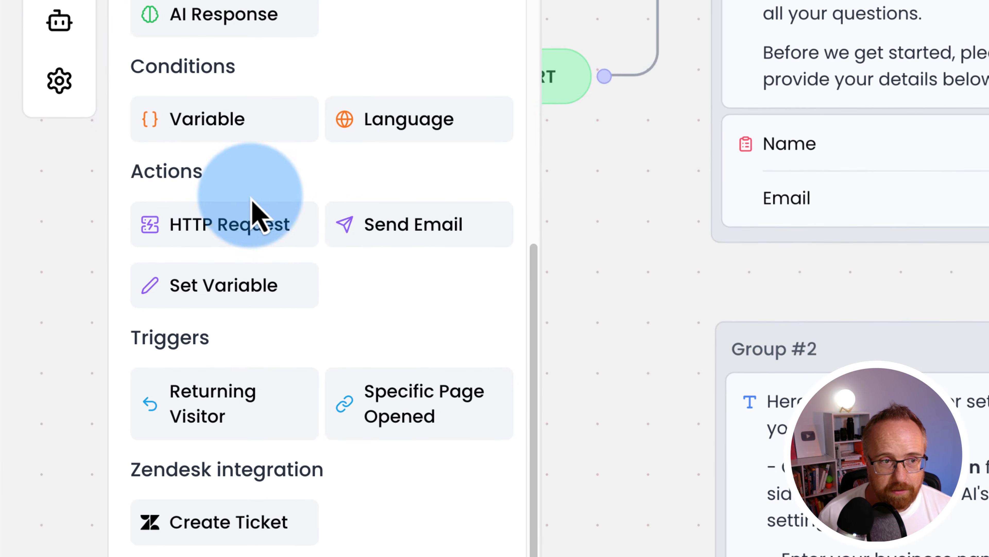
scroll(380, 293, down, 1)
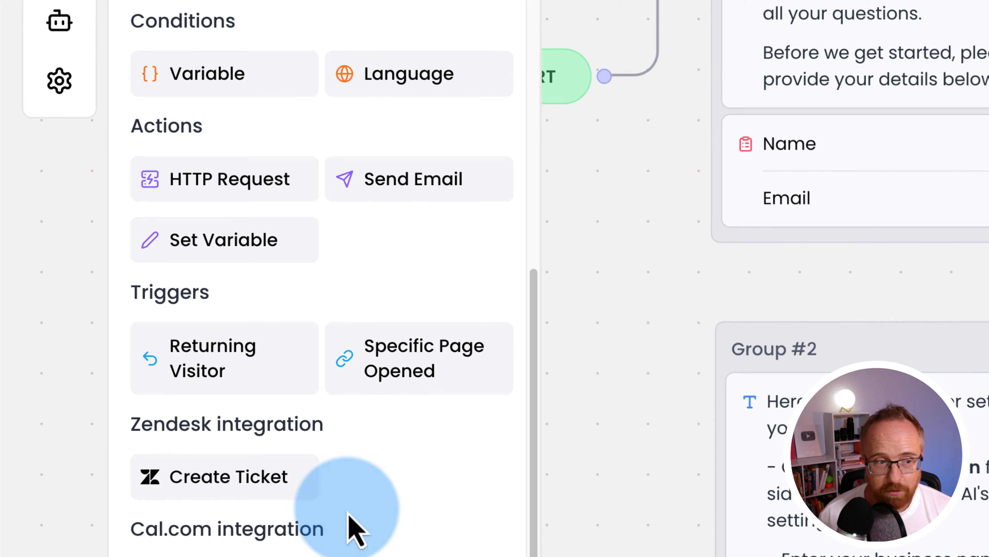
scroll(338, 514, down, 2)
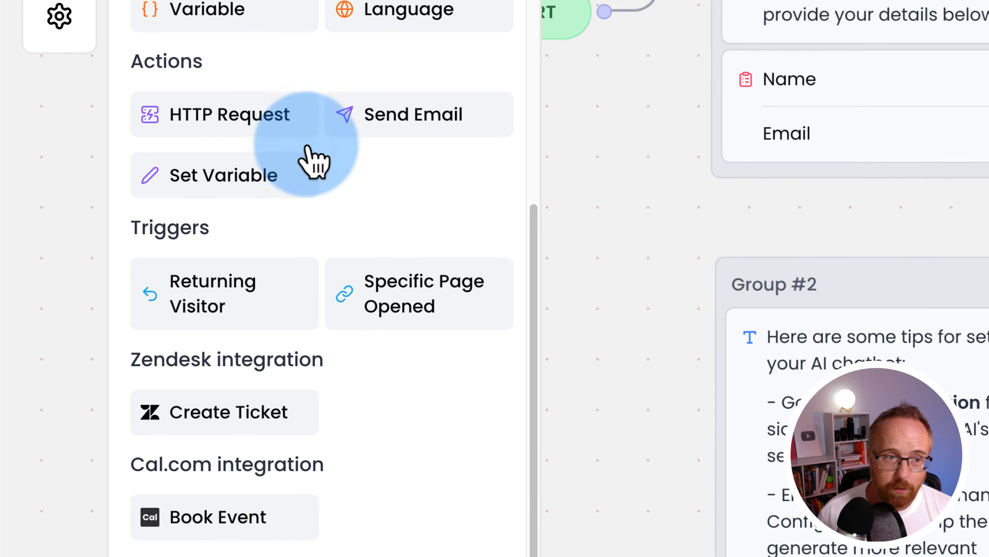
scroll(309, 470, up, 10)
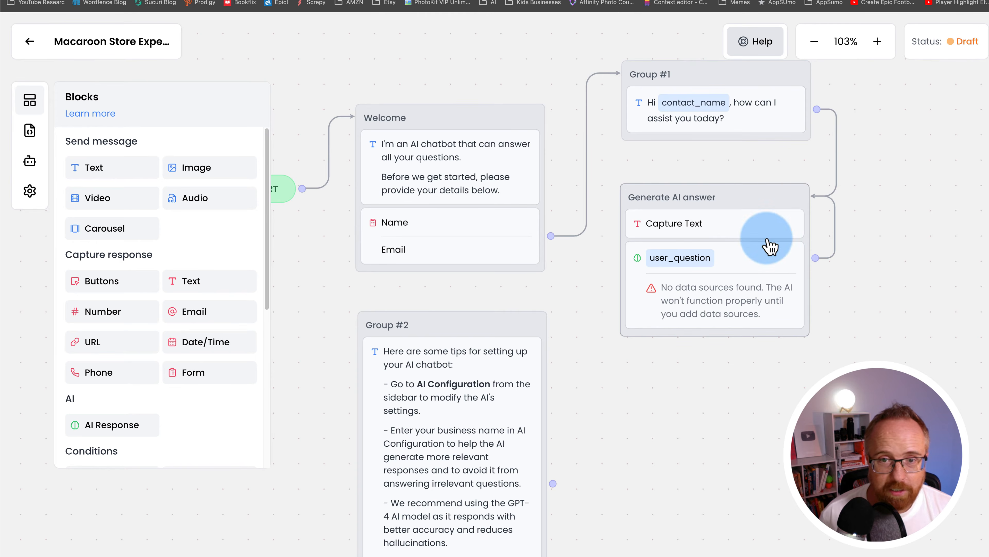
- Remove the link from Group #1 to Generate AI answer and move that group lower
drag(771, 204, 796, 282)
click(834, 215)
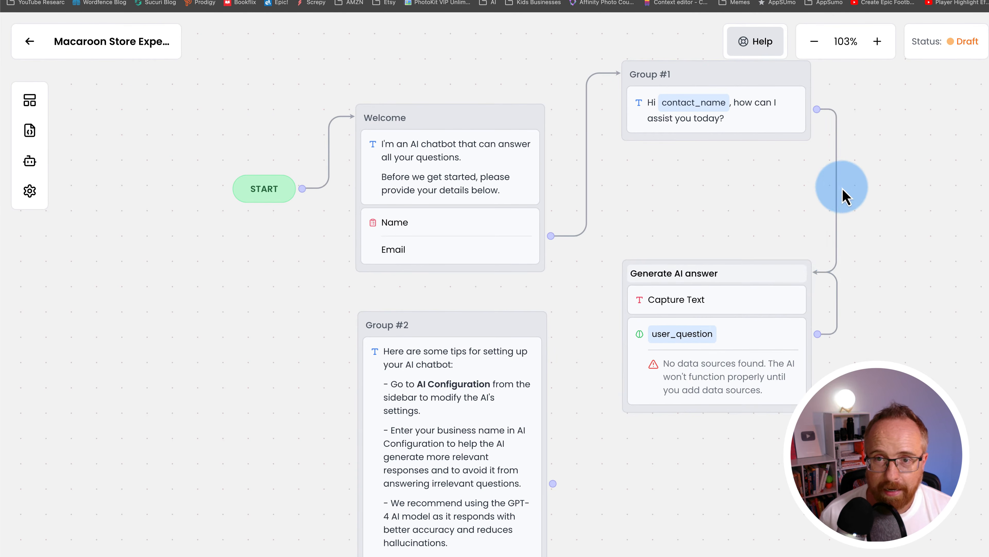
click(853, 205)
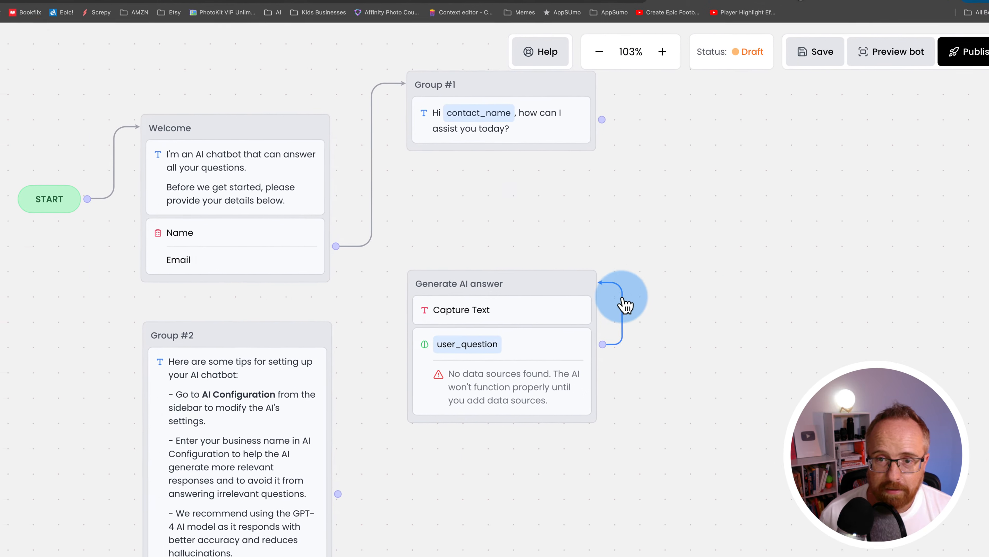
drag(504, 281, 526, 358)
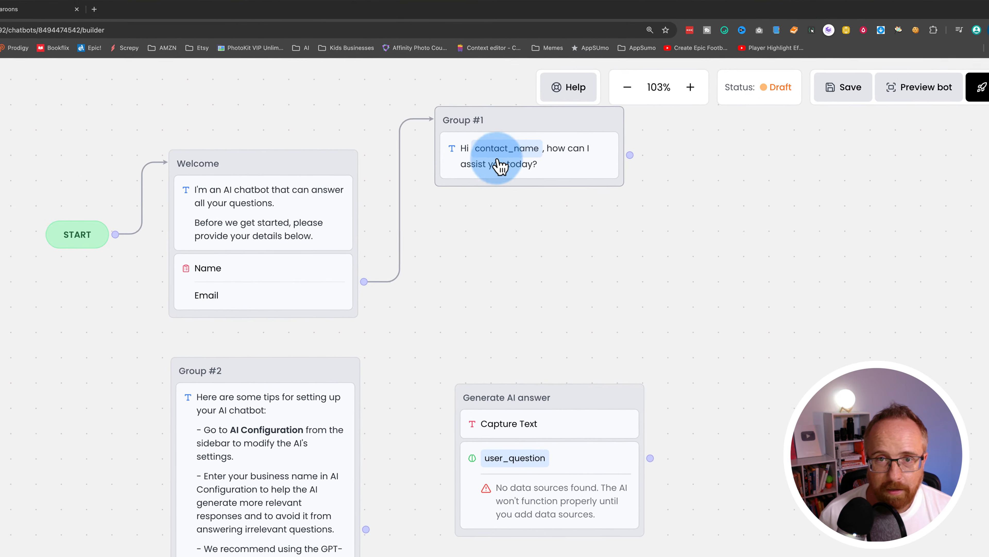
click(500, 166)
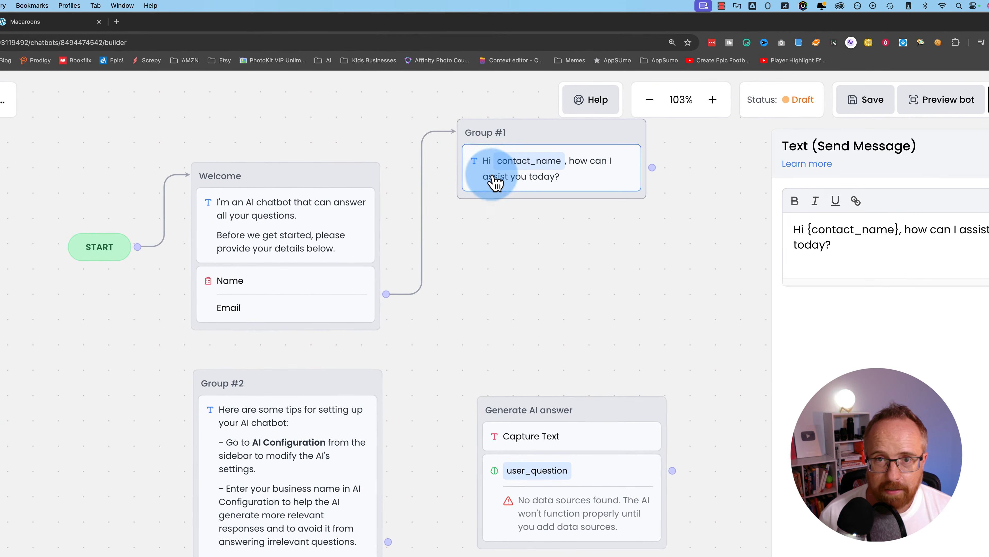
- Change Group #1's greeting to 'Hi contact_name, do you have any questions about our Macaroons?'
drag(891, 230, 800, 256)
text(do you have any questions about our Macaroons)
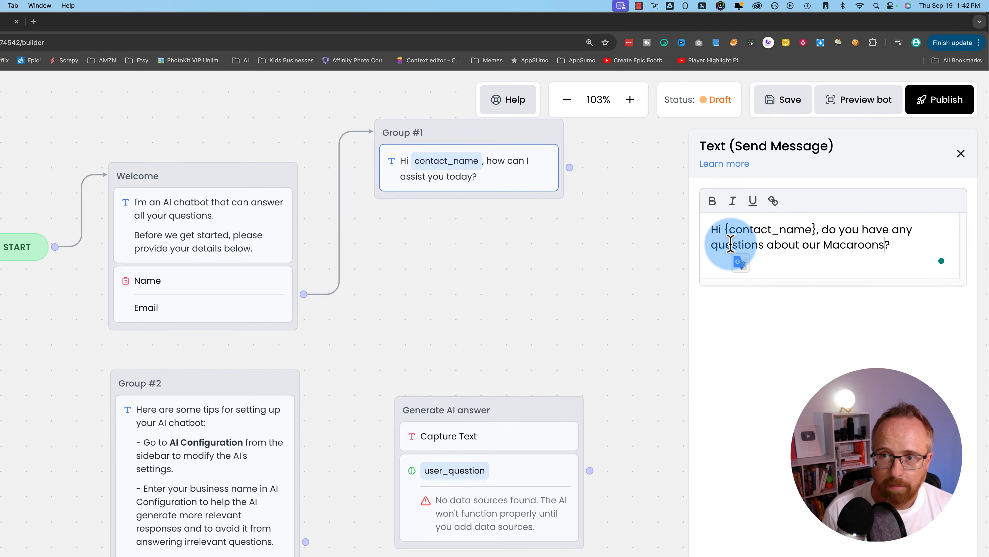
click(623, 257)
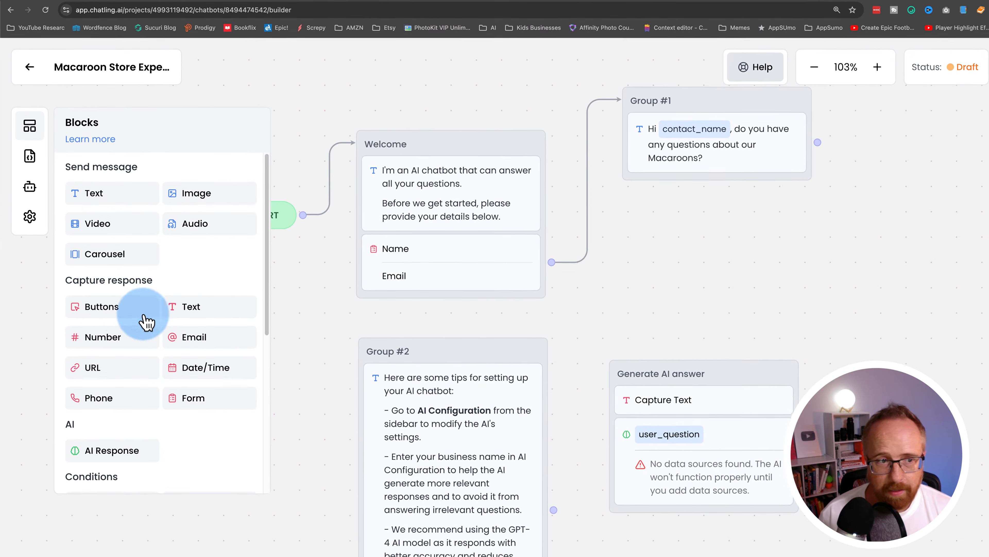
- Add Yes and No reply buttons to Group #1 and place Generate AI answer beside it
drag(107, 298, 703, 162)
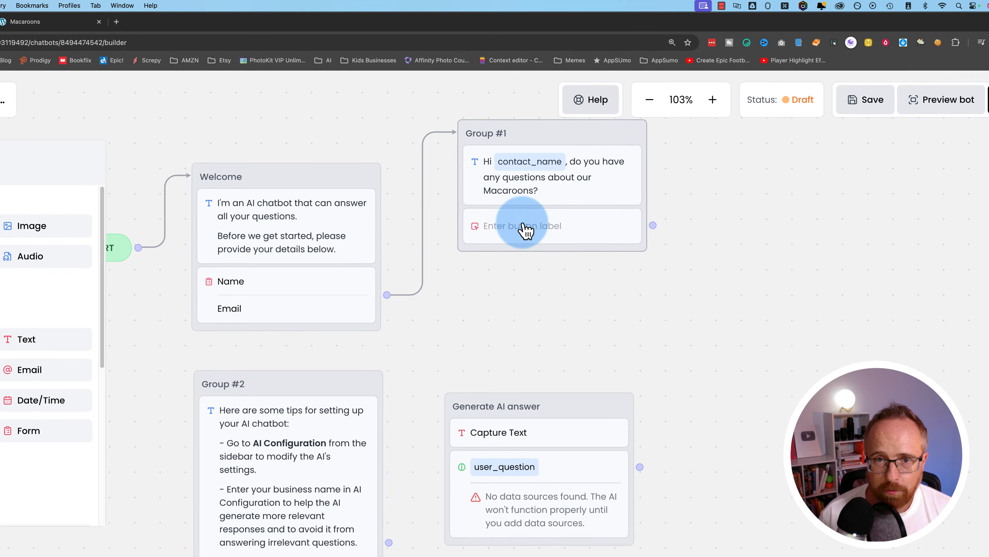
click(595, 206)
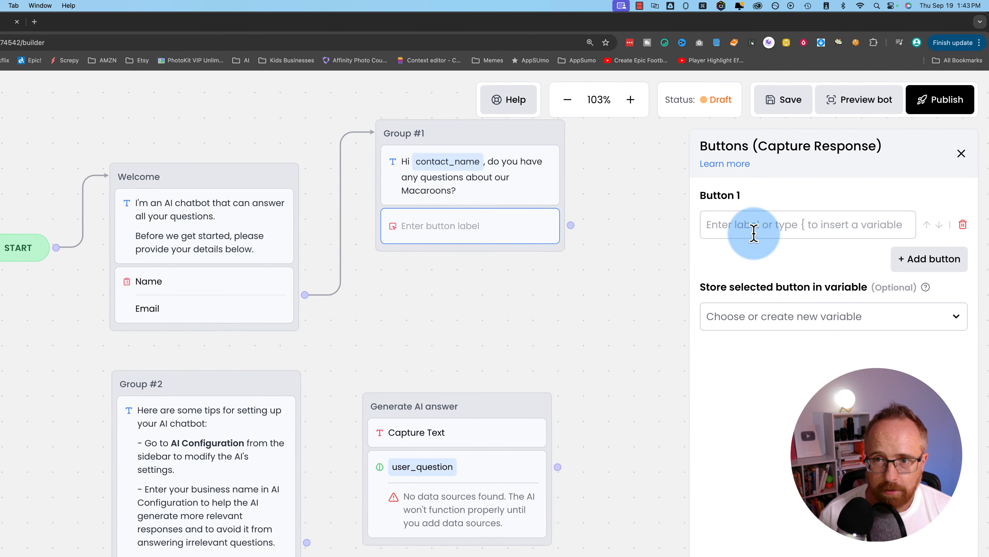
click(908, 213)
text(Yes)
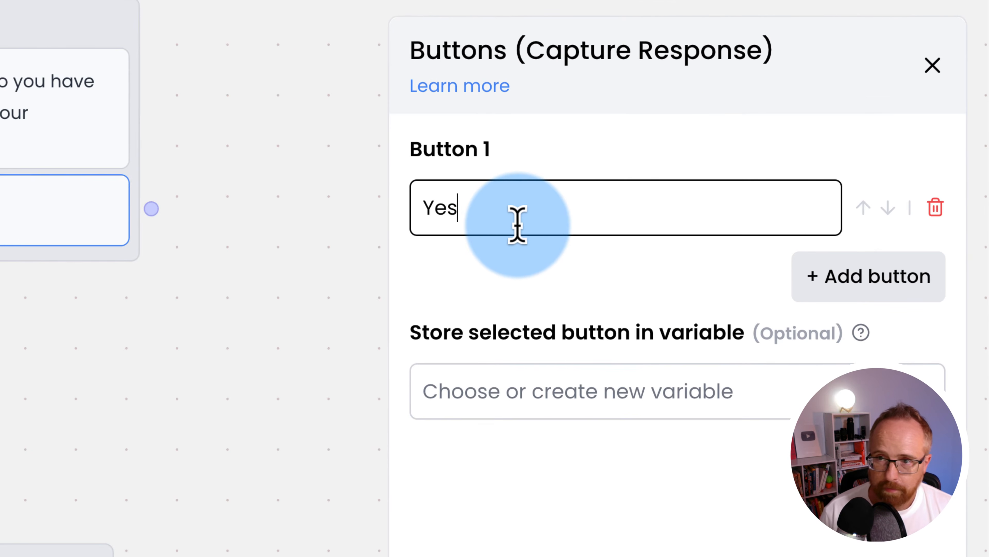
click(796, 278)
click(581, 312)
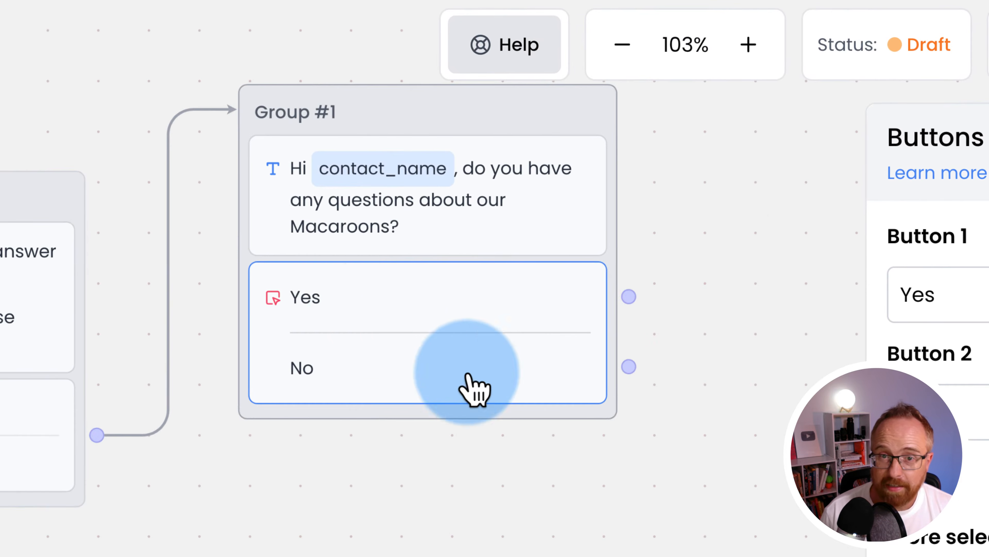
click(606, 320)
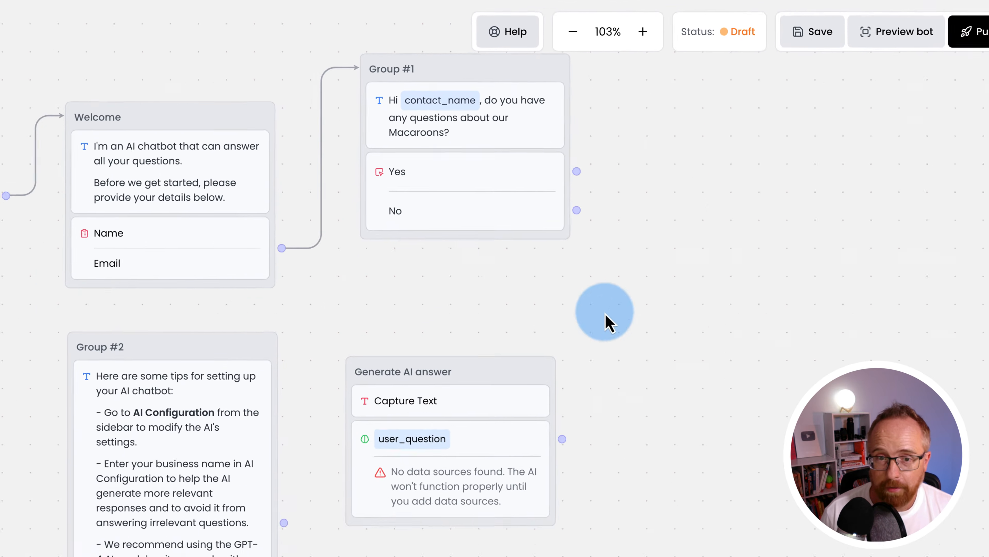
drag(492, 338, 525, 332)
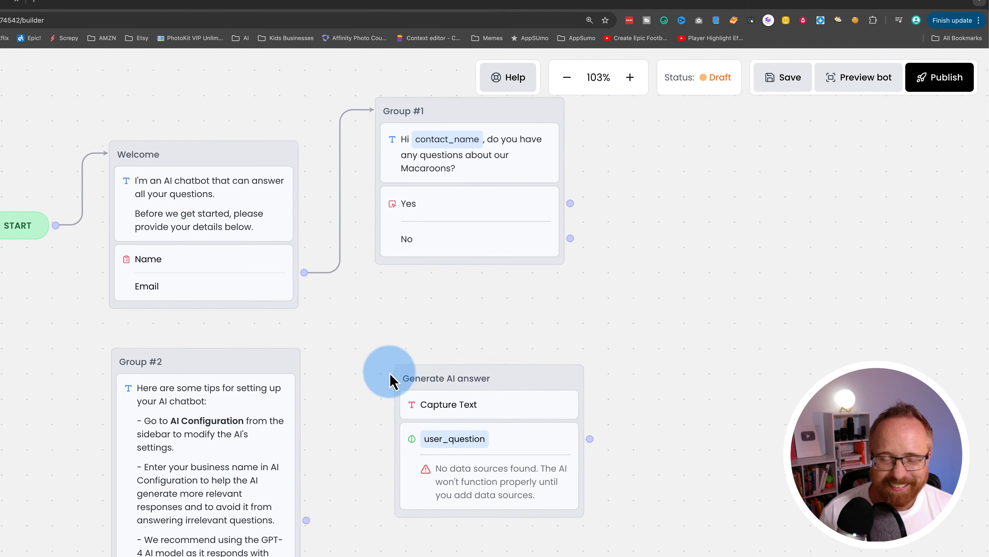
drag(390, 378, 694, 151)
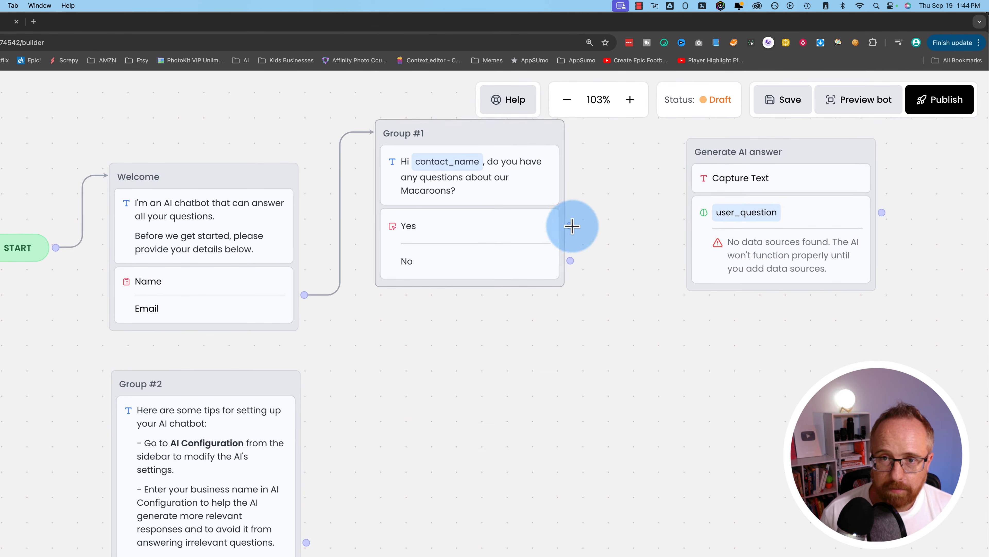
- Link the Yes button to Generate AI answer and add a Text block at that group's top
drag(572, 226, 659, 221)
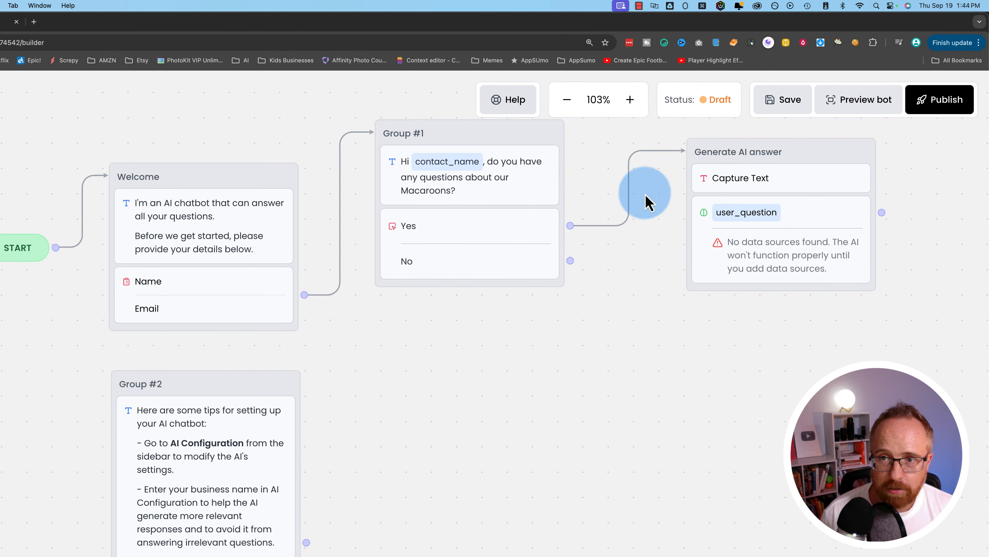
click(746, 177)
click(96, 216)
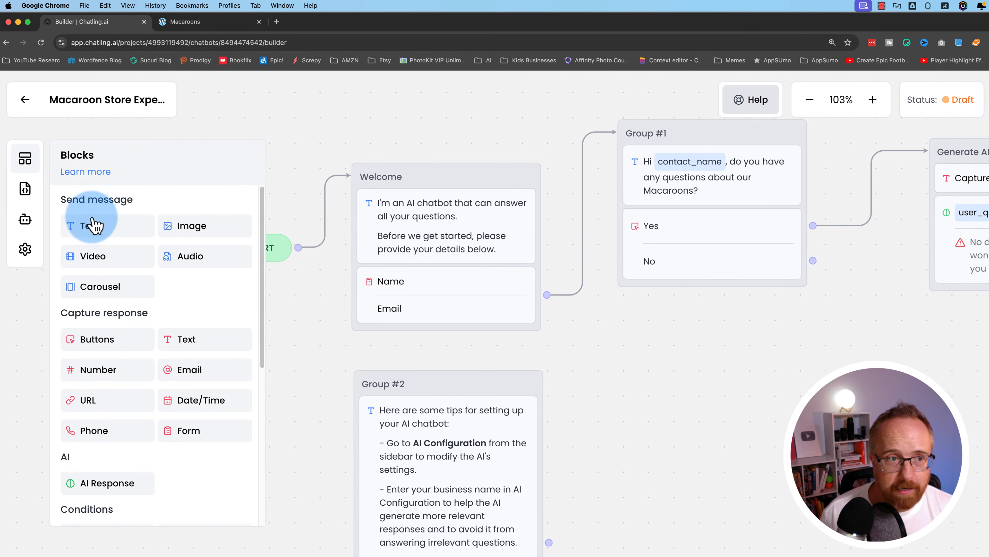
drag(94, 223, 988, 160)
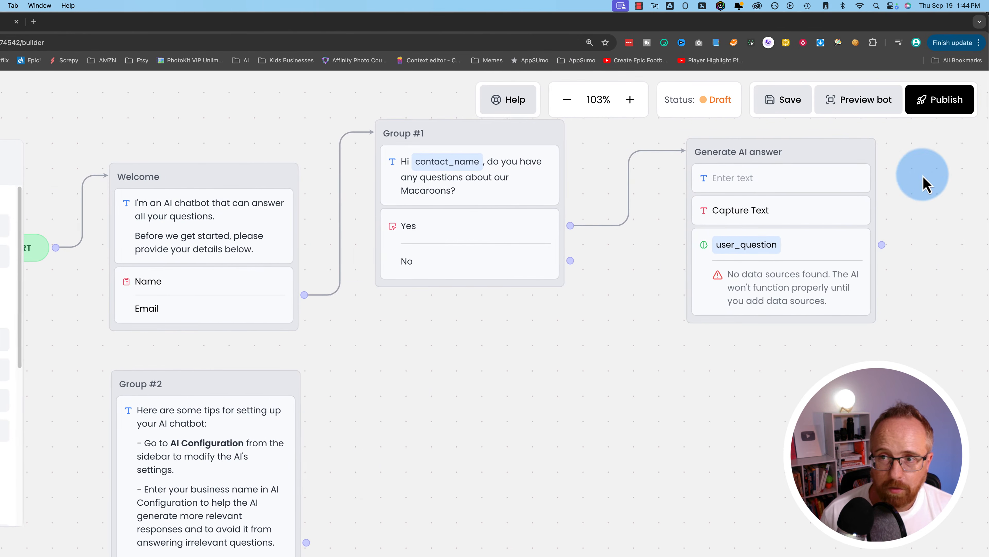
drag(925, 181, 599, 294)
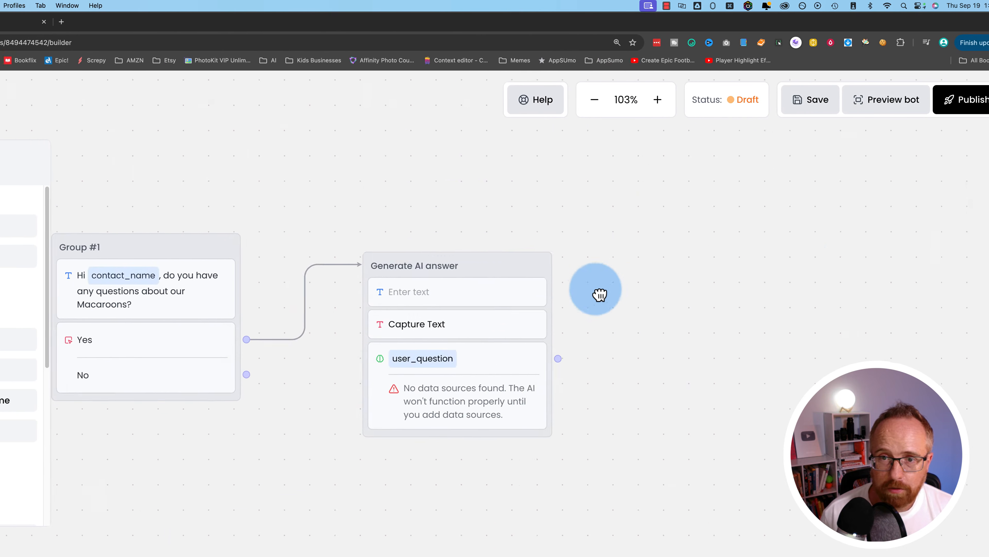
- Fill the Generate AI answer group's new opening message with 'How may I help you today?'
click(415, 298)
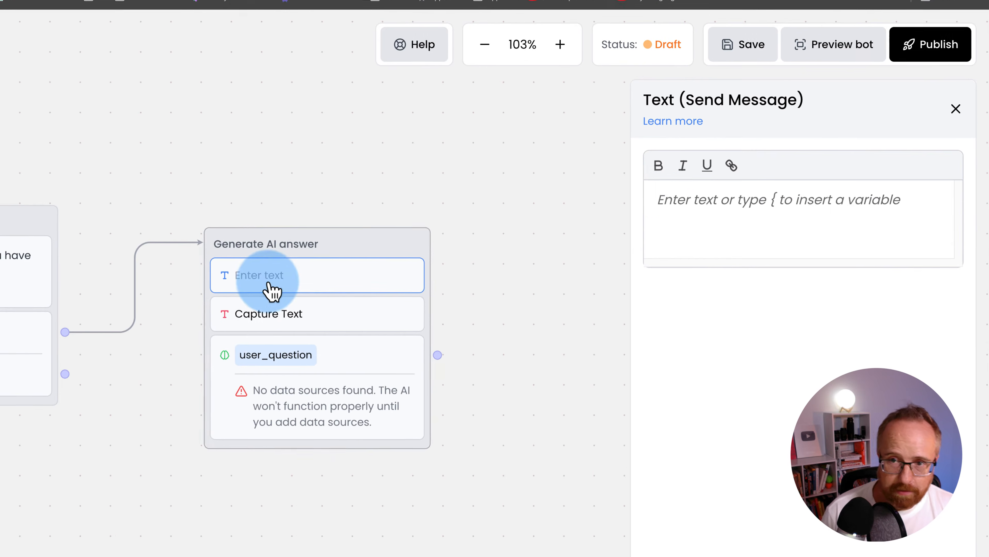
click(742, 234)
text(How may I help you today?)
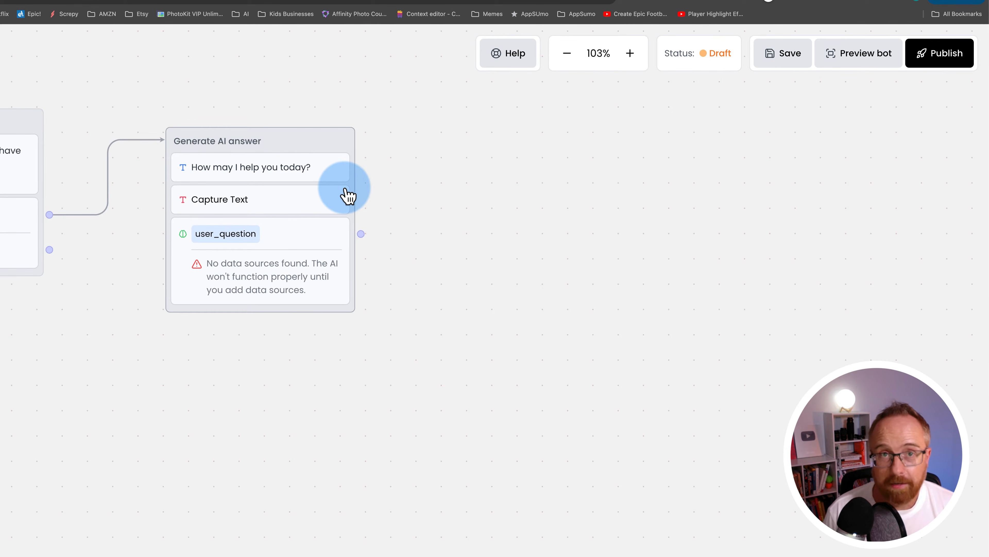
click(224, 166)
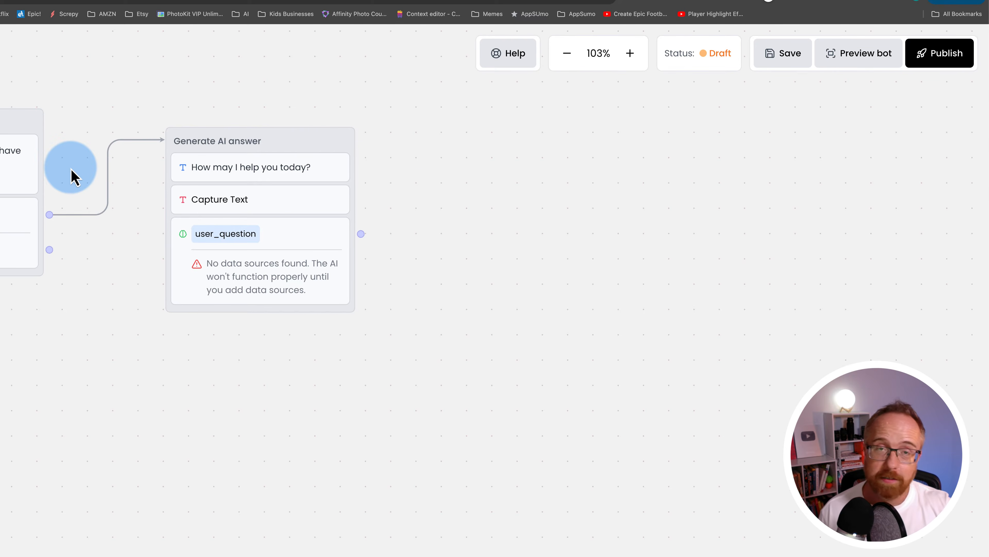
- Add a Text message as new Group #3 asking "Do you have any other questions?"
click(31, 158)
click(92, 226)
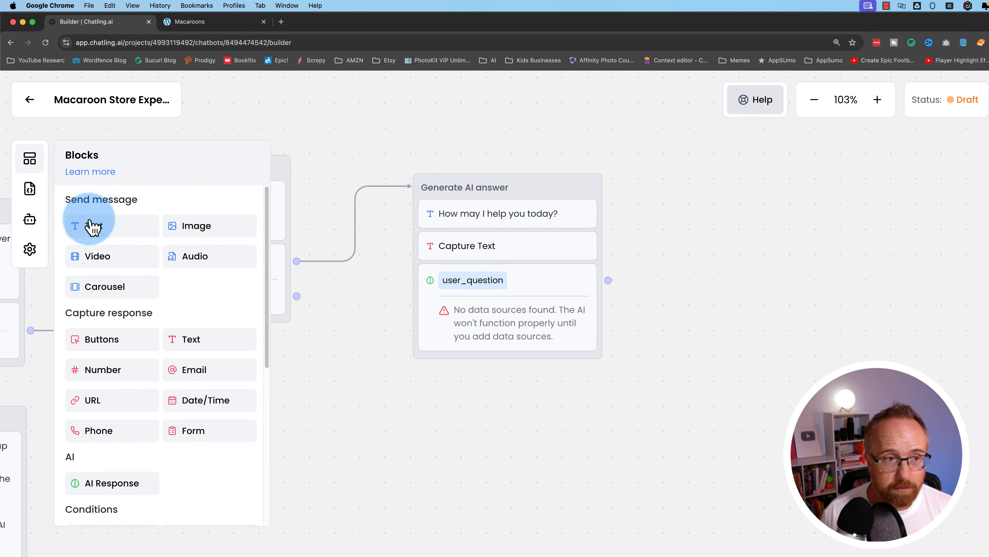
drag(92, 226, 769, 224)
click(838, 258)
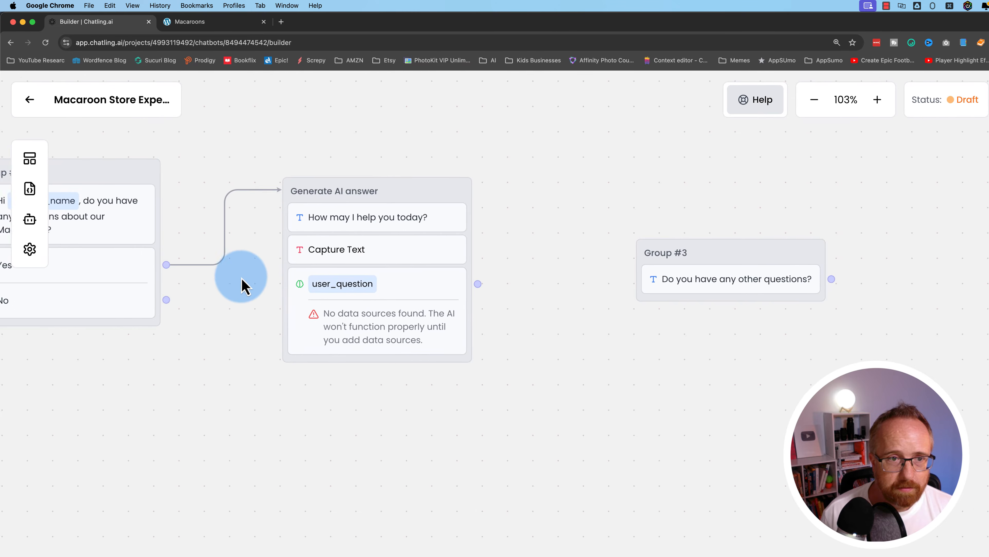
drag(241, 276, 353, 258)
- Give Group #3 Yes and No reply buttons and loop Yes back to Generate AI answer
right_click(245, 248)
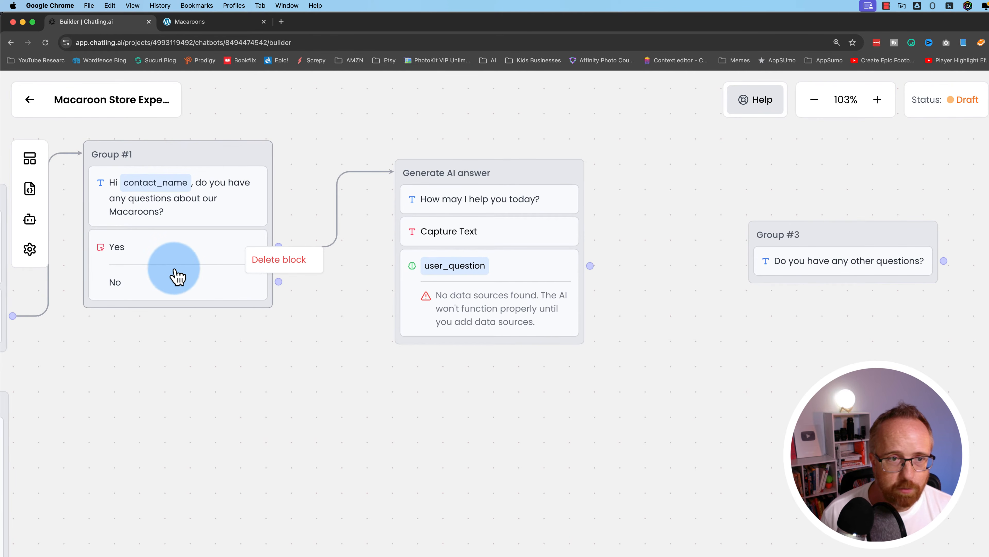
click(39, 165)
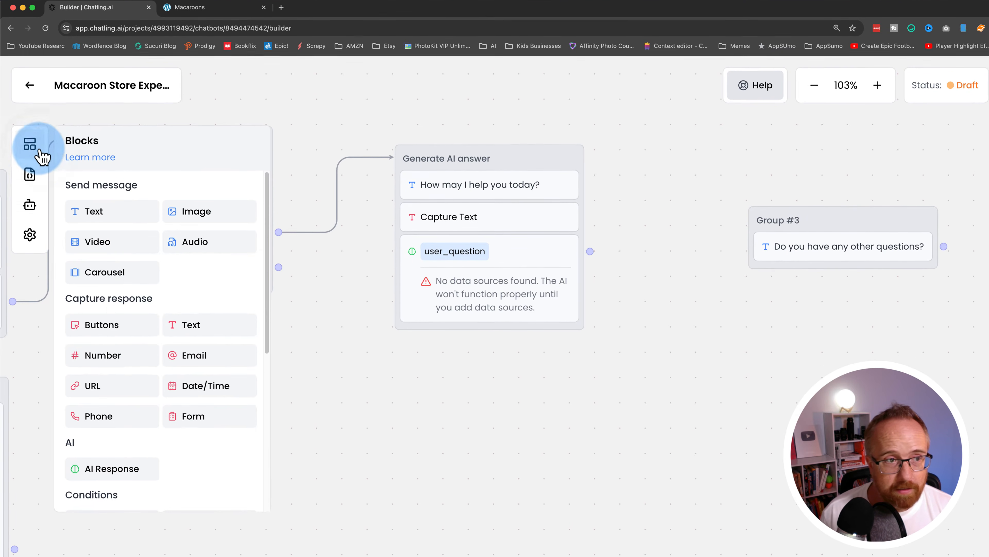
drag(129, 331, 822, 284)
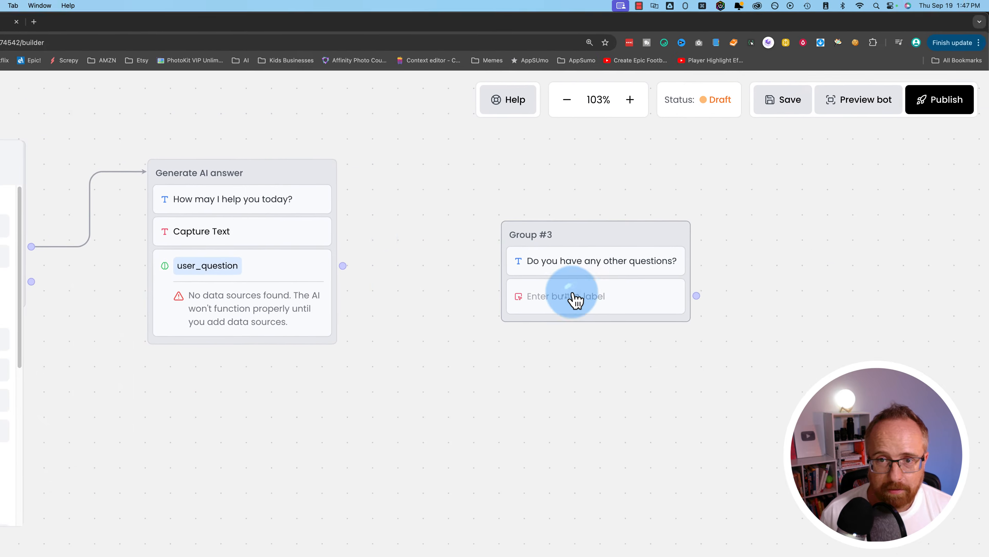
click(574, 299)
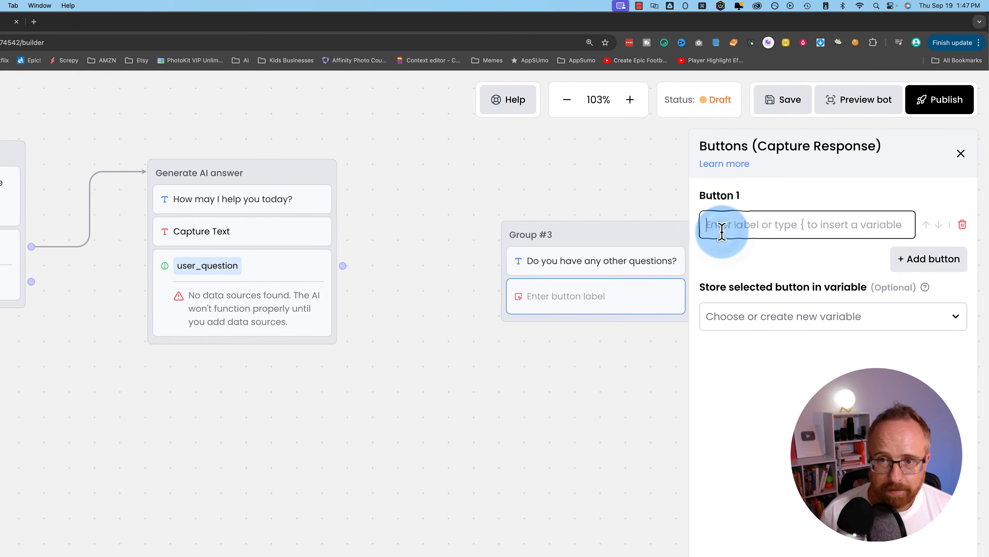
click(929, 257)
click(736, 295)
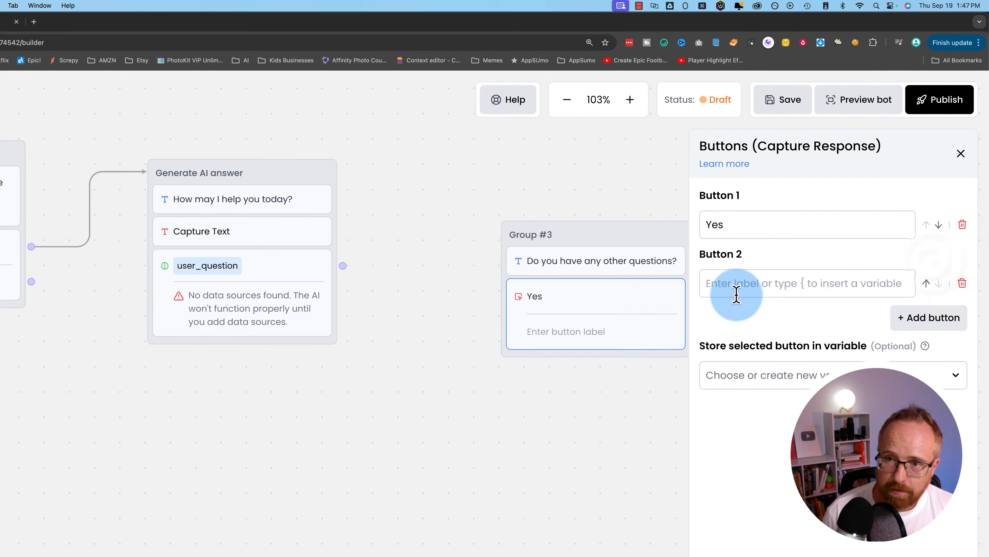
text(Now)
key(BackSpace)
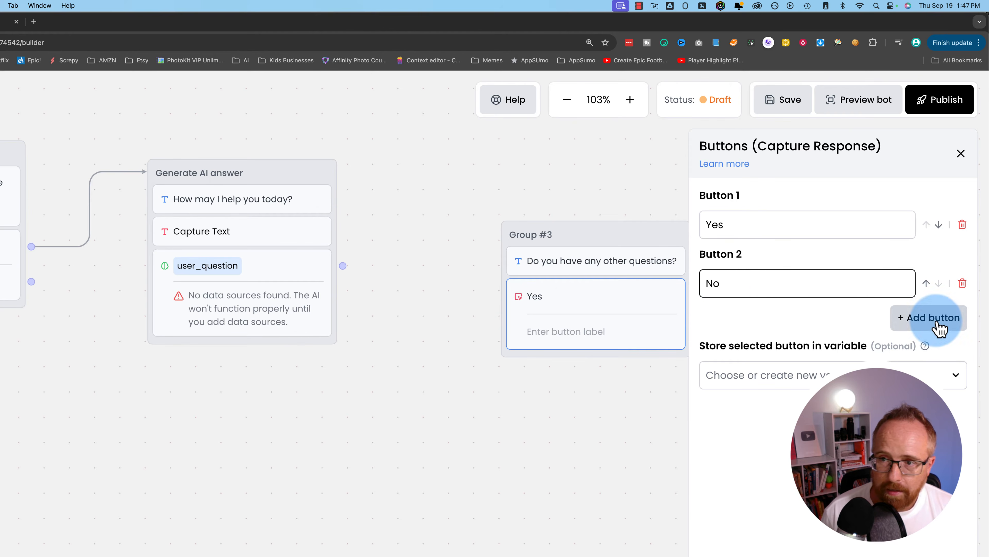
drag(600, 411, 464, 437)
drag(562, 328, 206, 222)
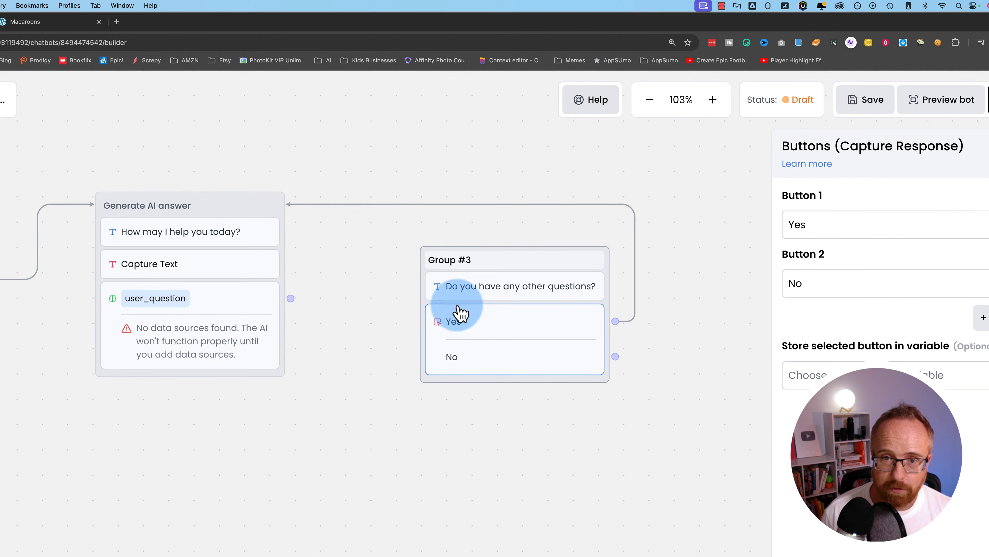
- Store Group #3's selected button in a newly created variable, more_questions
click(837, 380)
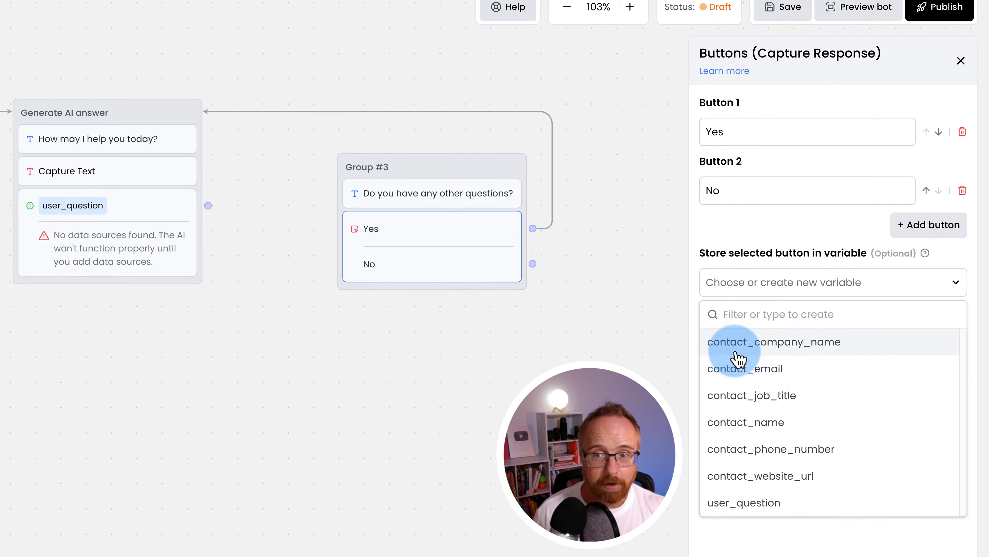
click(730, 282)
click(731, 282)
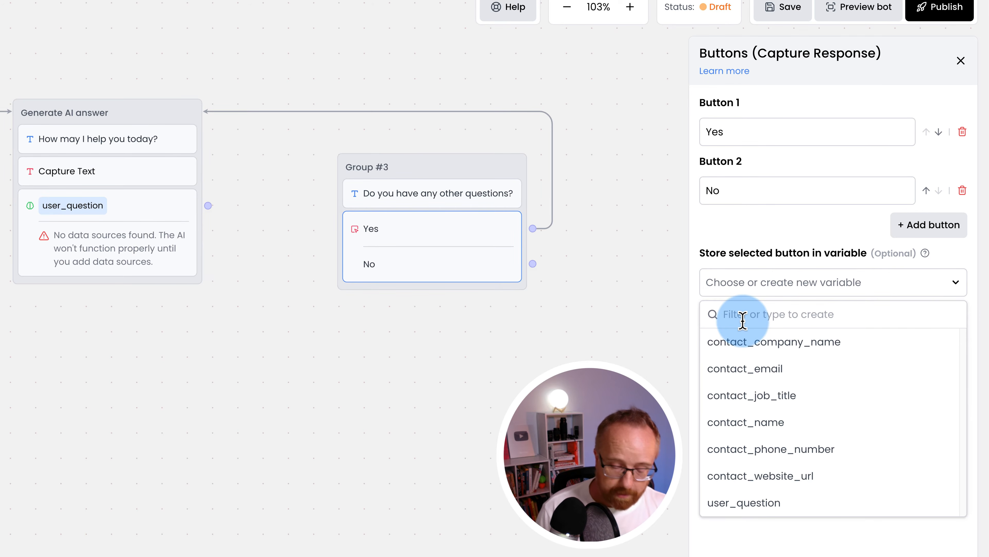
text(more_quest)
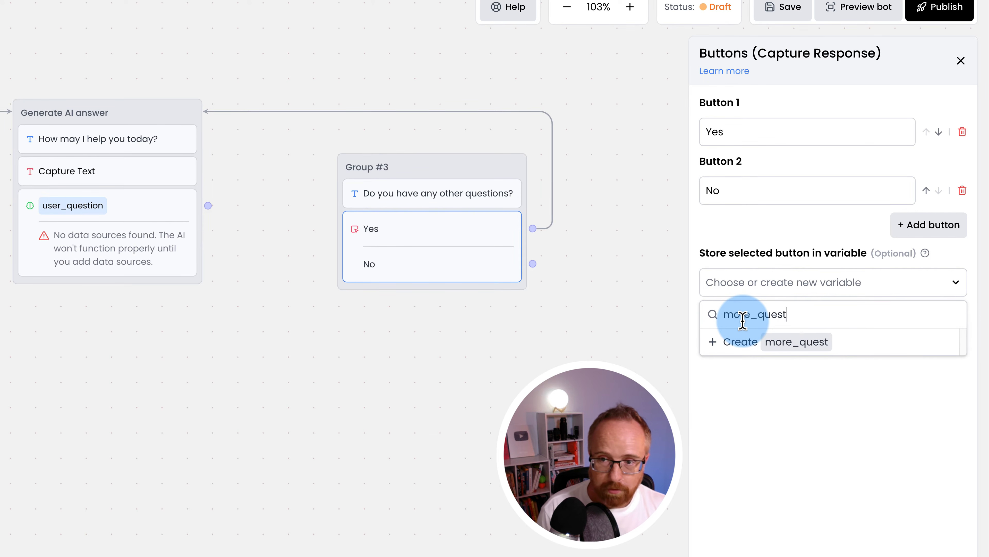
text(ions)
click(727, 341)
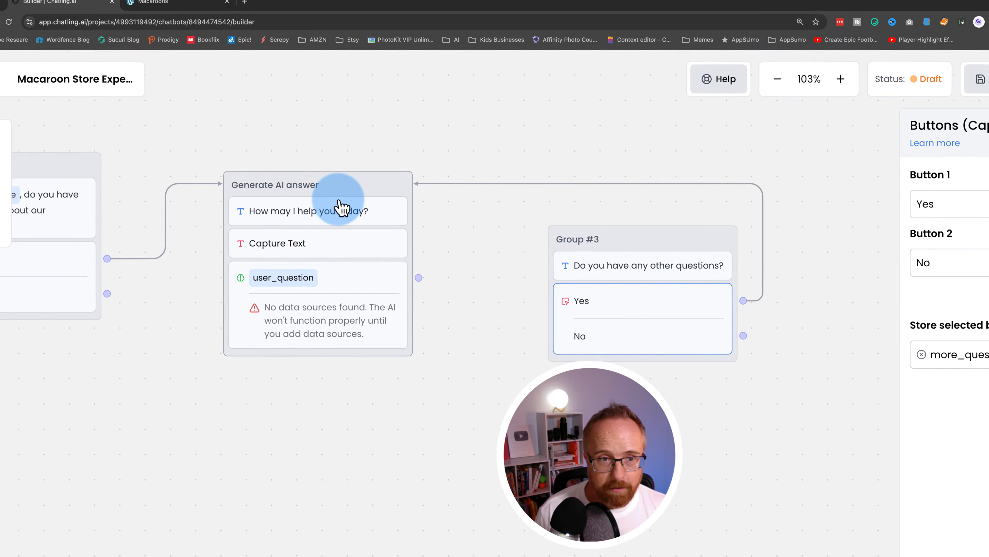
- Add a Variable condition block to the canvas as new Group #4
click(339, 200)
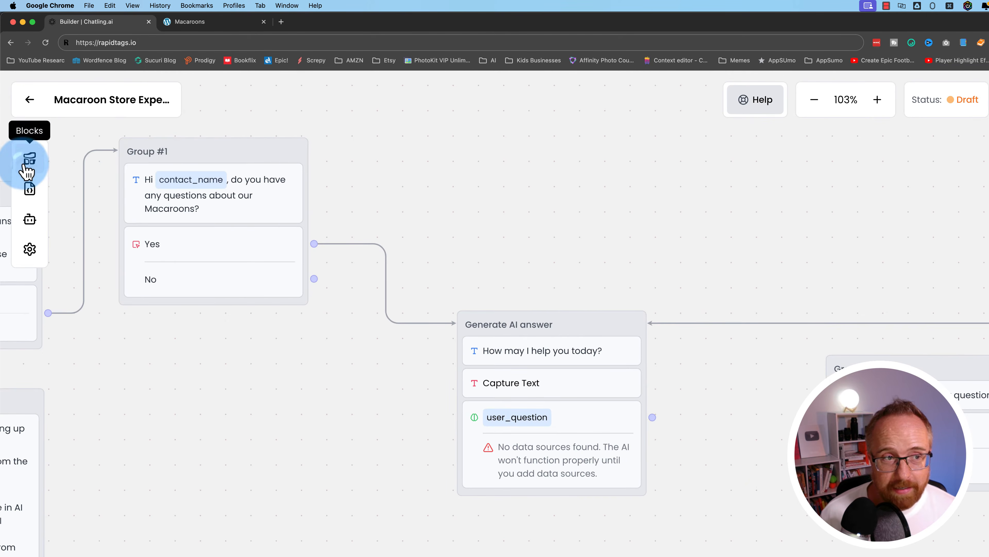
click(27, 169)
scroll(148, 442, down, 5)
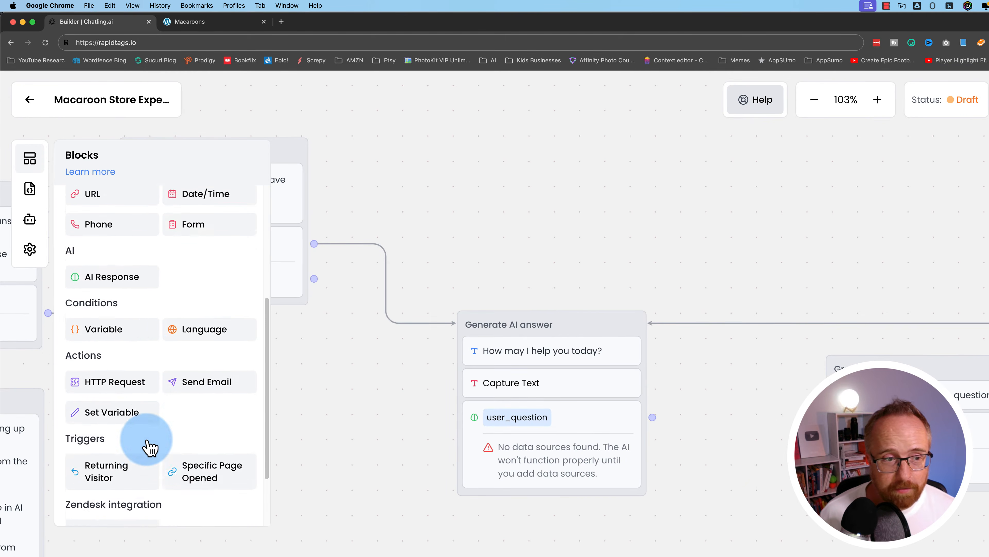
drag(88, 312, 581, 171)
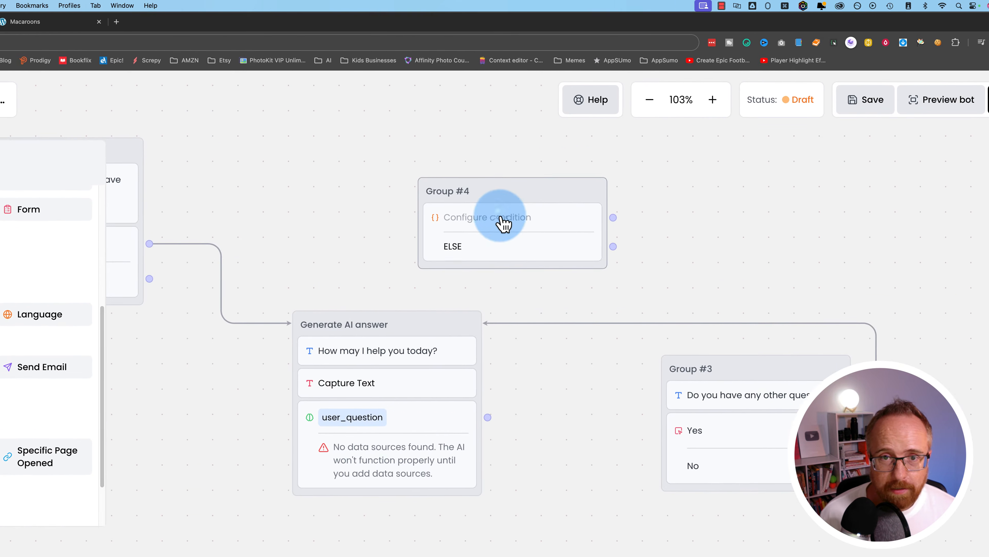
click(503, 211)
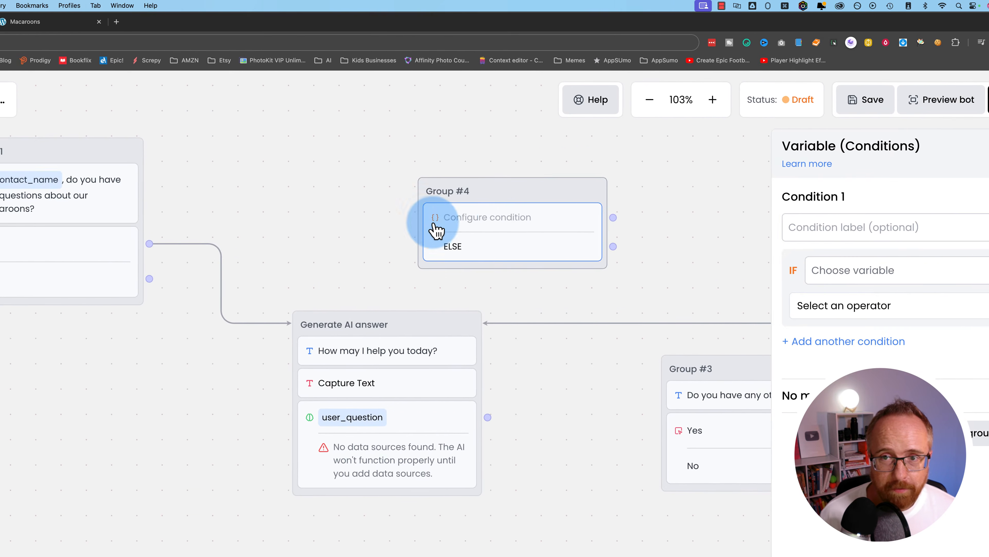
- Label the branches First Time Through and Second+ Time Through, and move Group #4 up-left
click(884, 205)
click(734, 224)
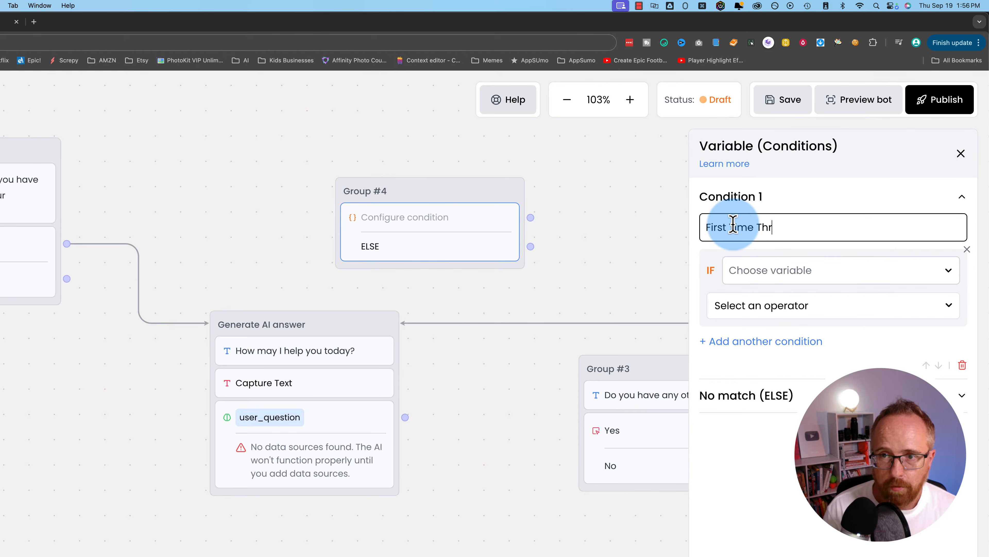
click(924, 432)
click(768, 425)
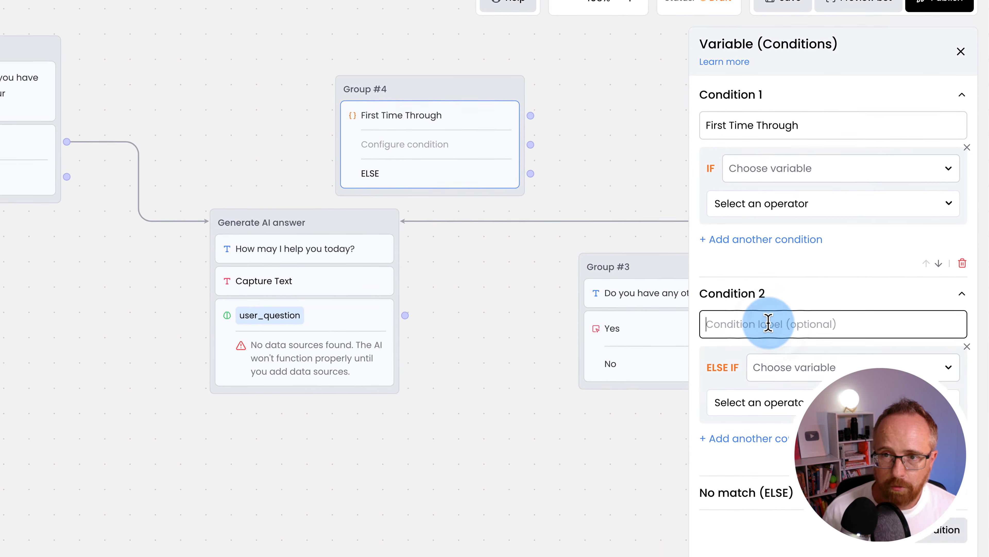
text(Second+ Time Through)
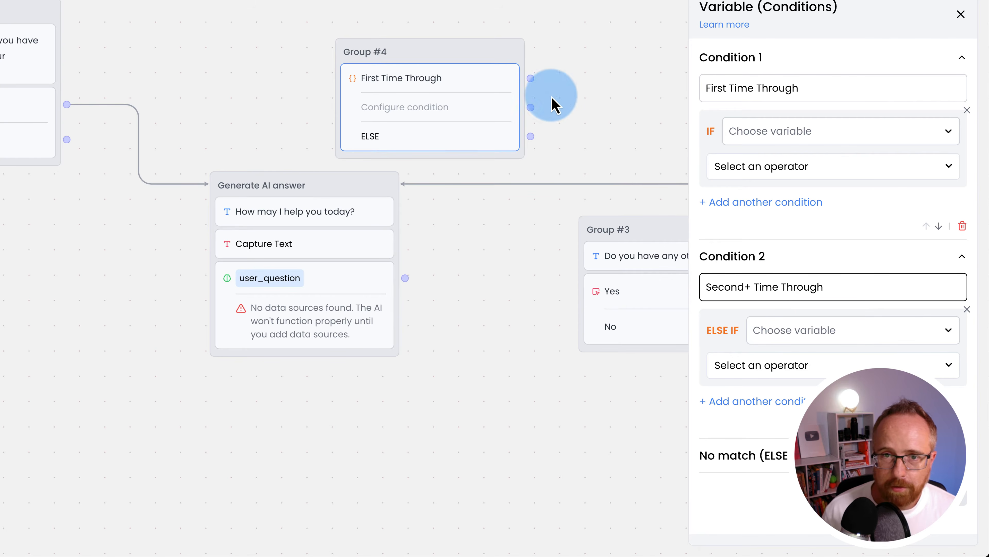
click(470, 47)
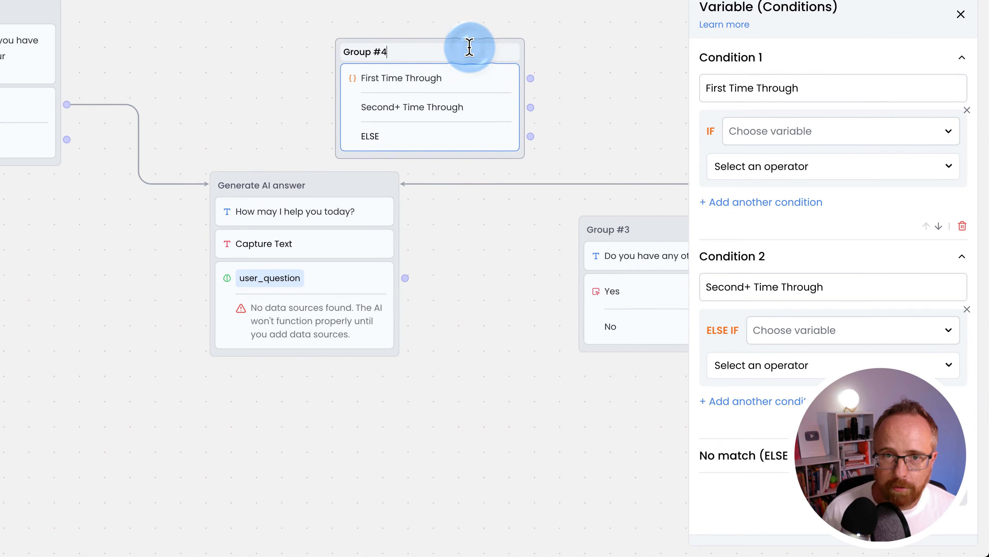
drag(341, 76, 281, 49)
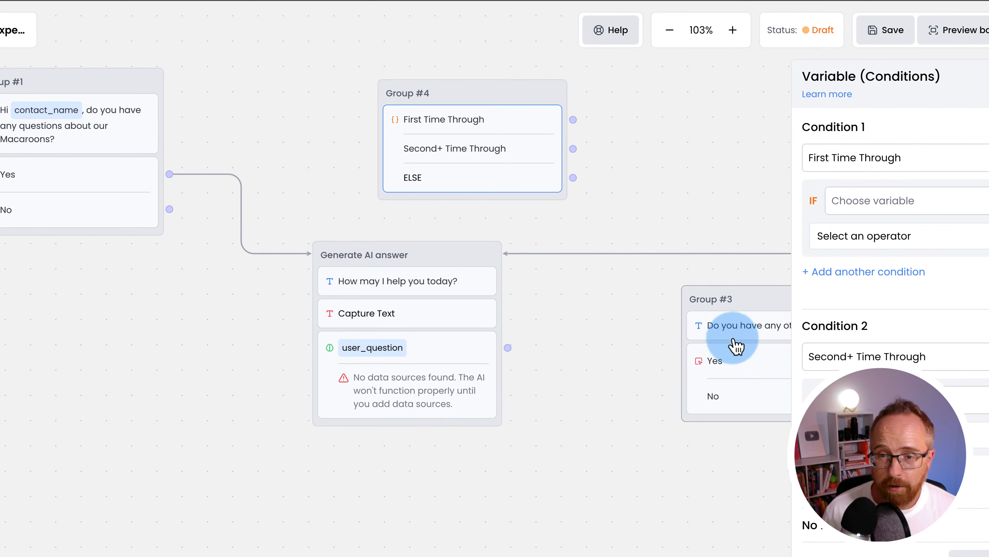
drag(385, 102, 342, 77)
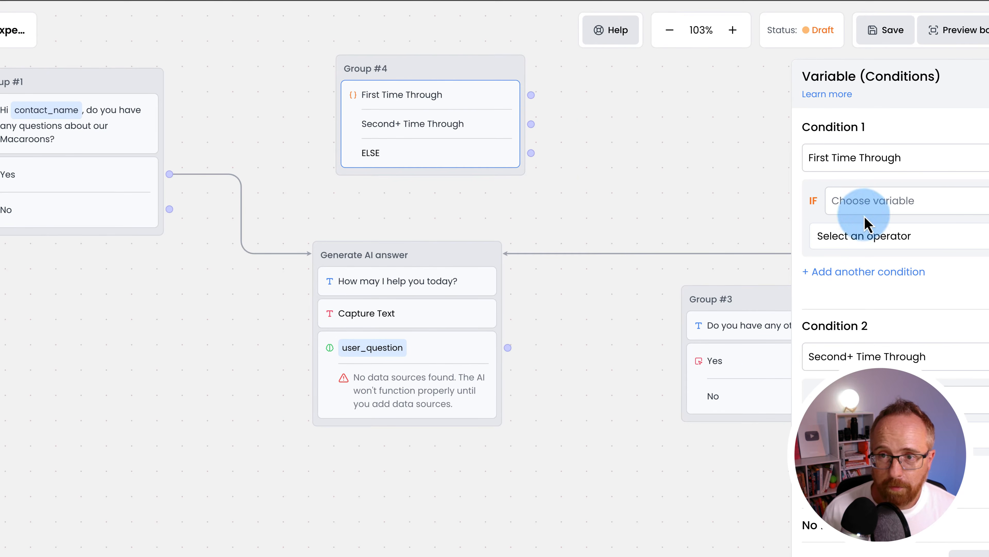
drag(691, 239, 511, 261)
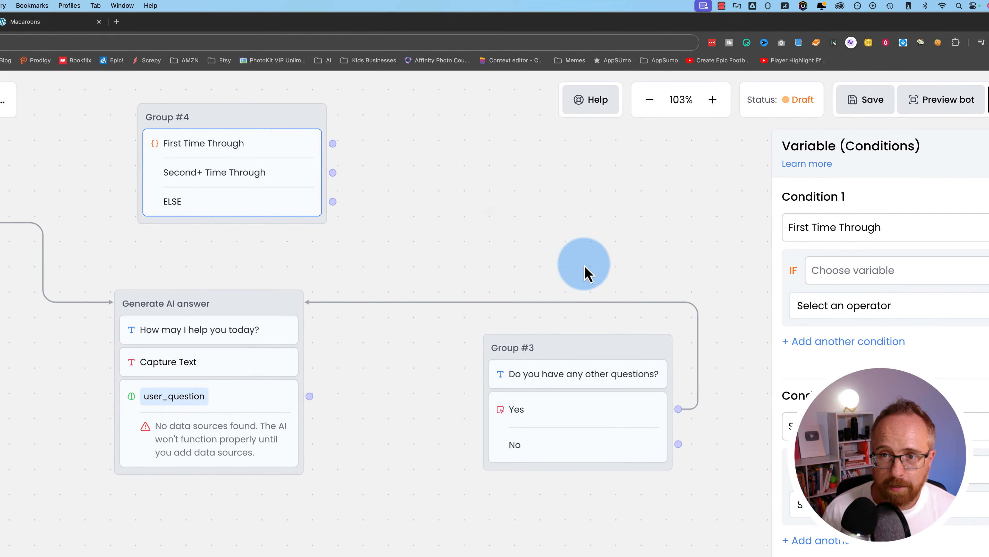
- Make First Time Through test more_questions Is empty and lead to Generate AI answer
click(844, 273)
scroll(908, 460, down, 1)
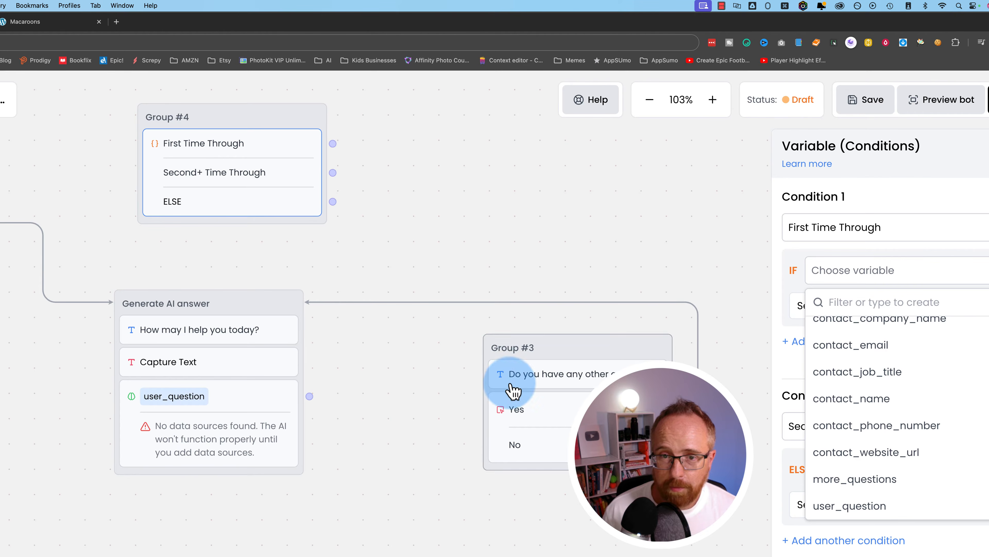
click(842, 483)
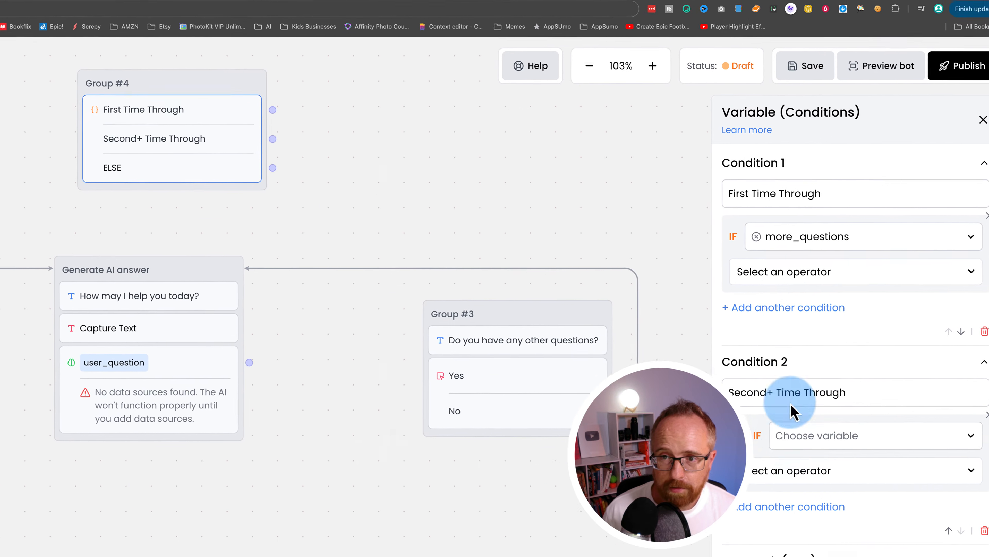
click(849, 323)
scroll(861, 427, down, 3)
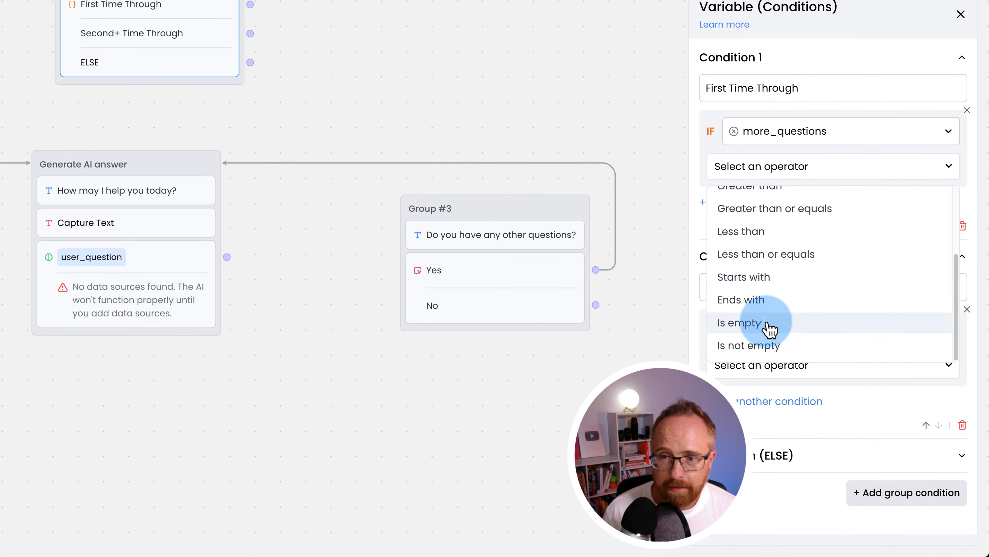
click(763, 363)
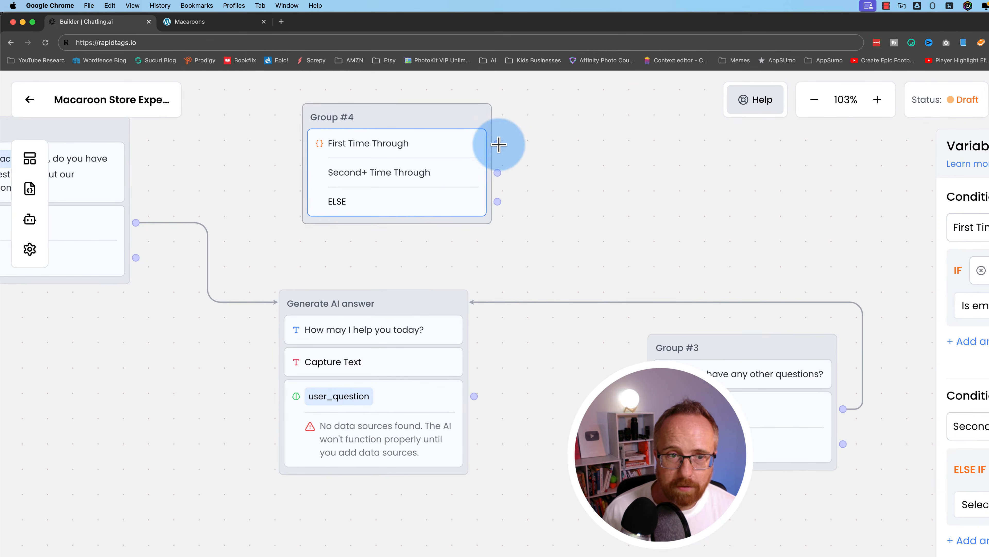
drag(251, 4, 212, 166)
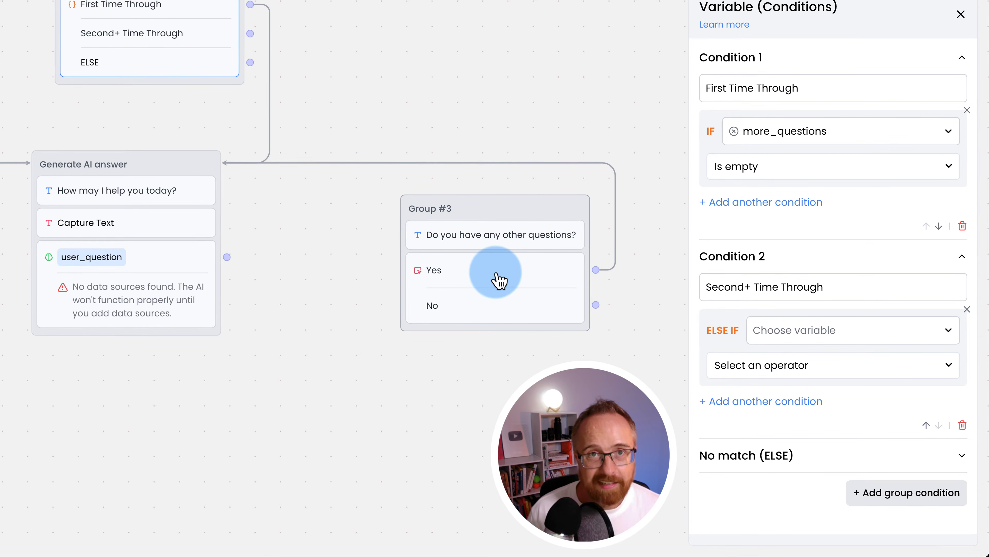
- Set Second+ Time Through to more_questions Contains Yes, then reposition the Generate AI answer group
click(760, 331)
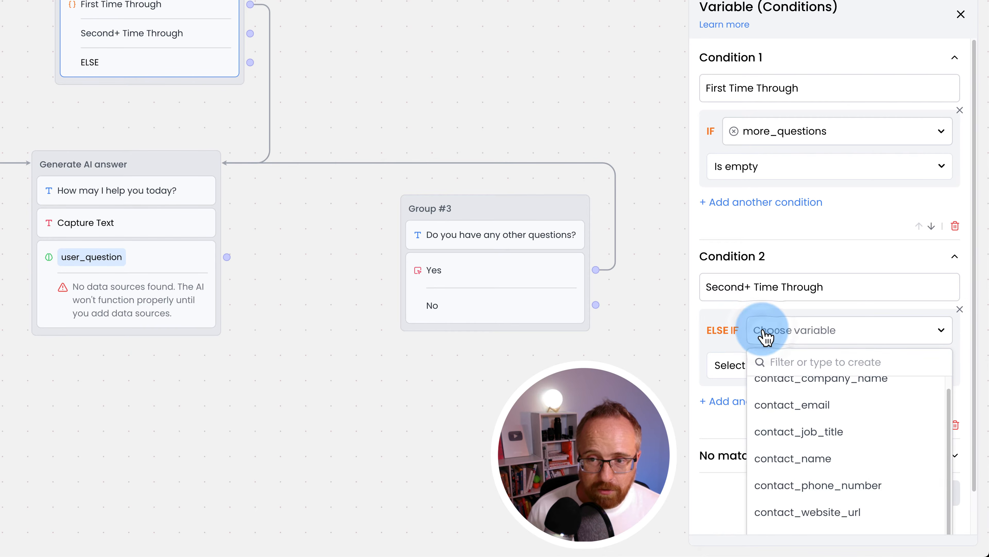
scroll(795, 480, down, 1)
click(796, 492)
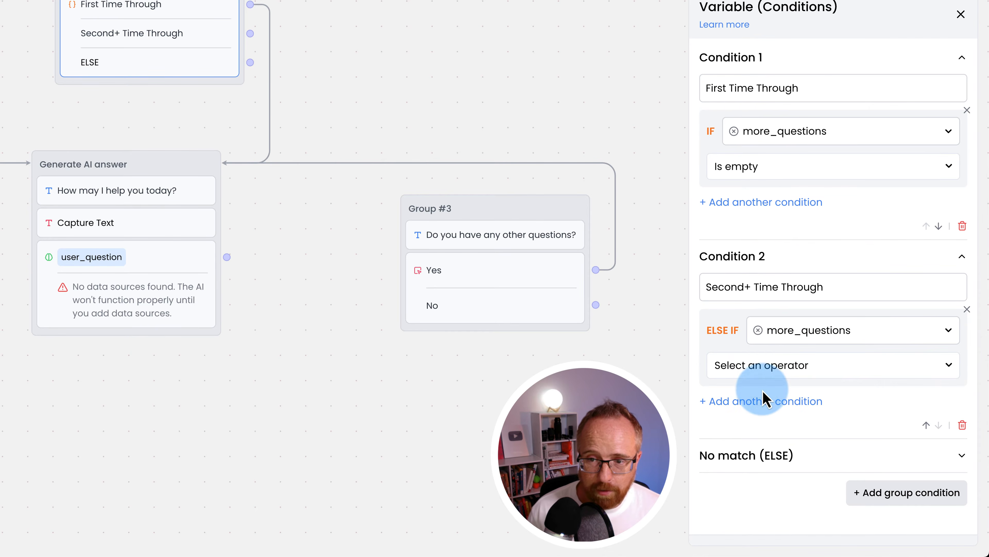
click(766, 372)
click(765, 451)
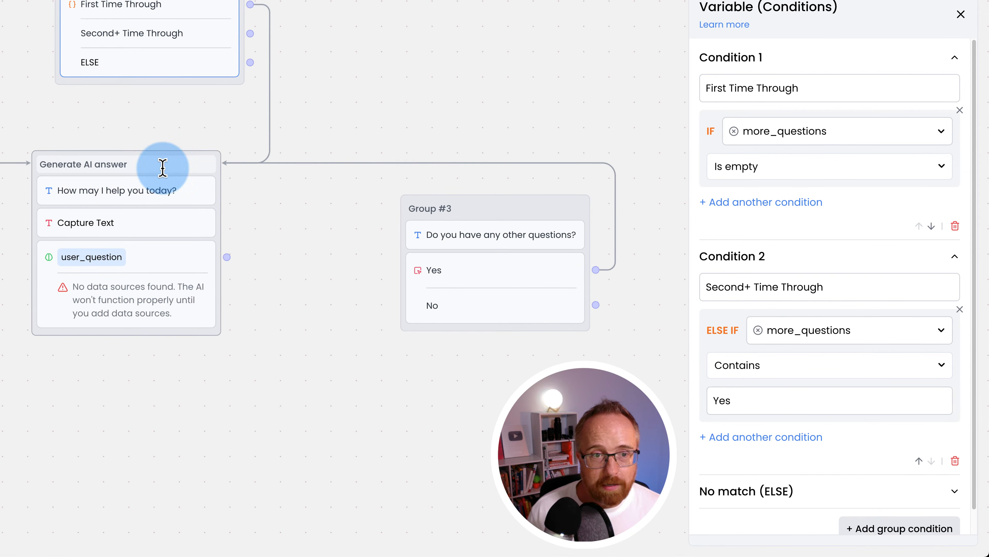
drag(37, 177, 2, 191)
right_click(105, 181)
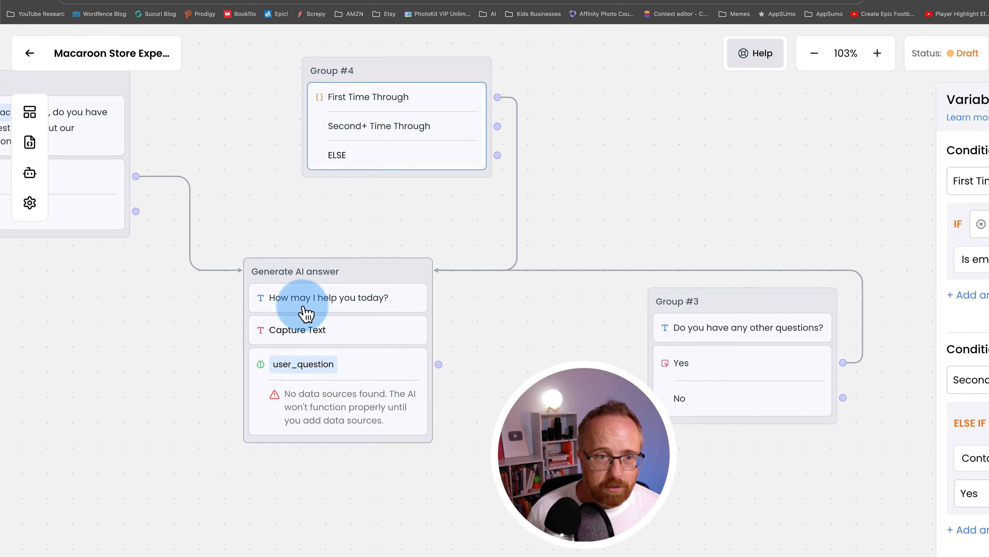
- Add Group #6 with the message "How else may I help you today?" between the groups
drag(603, 306, 674, 311)
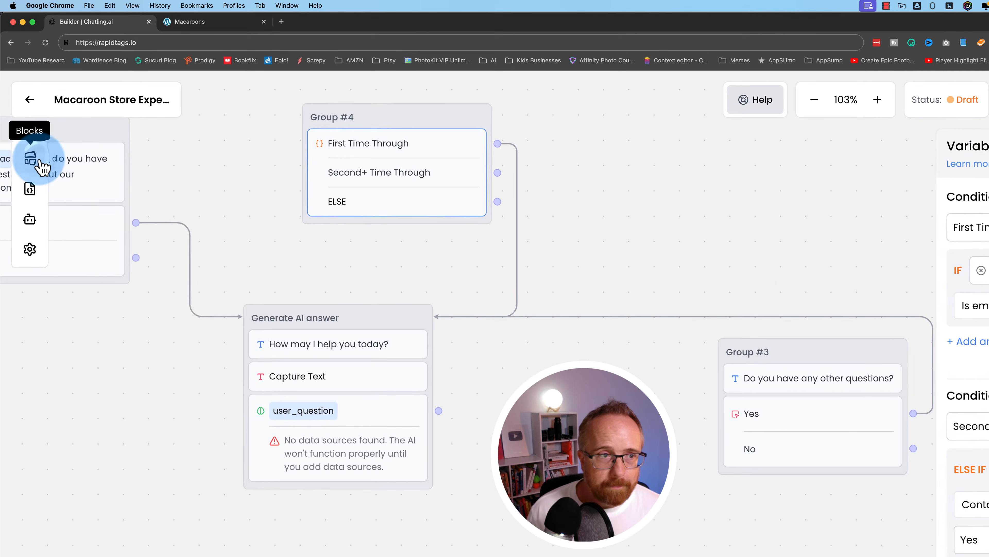
click(41, 167)
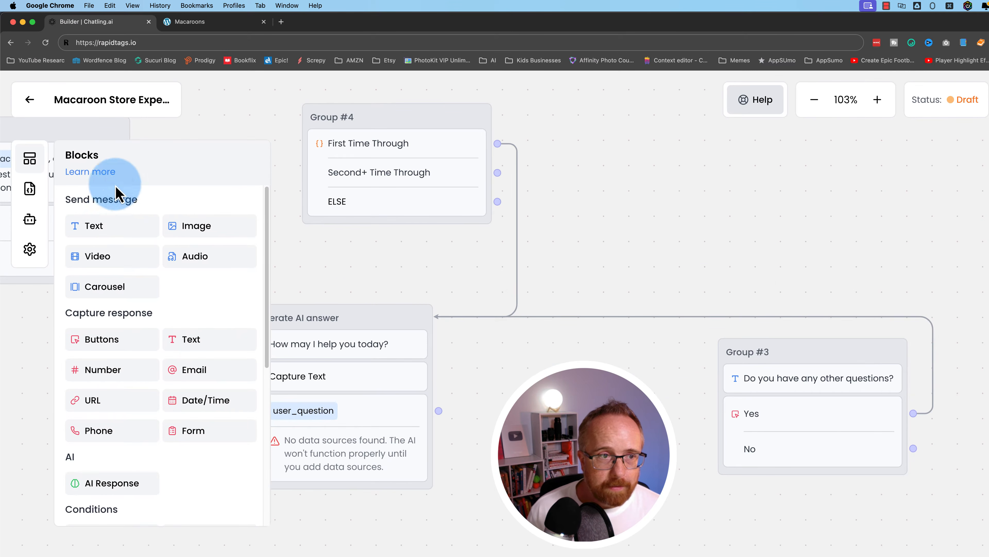
drag(136, 233, 574, 376)
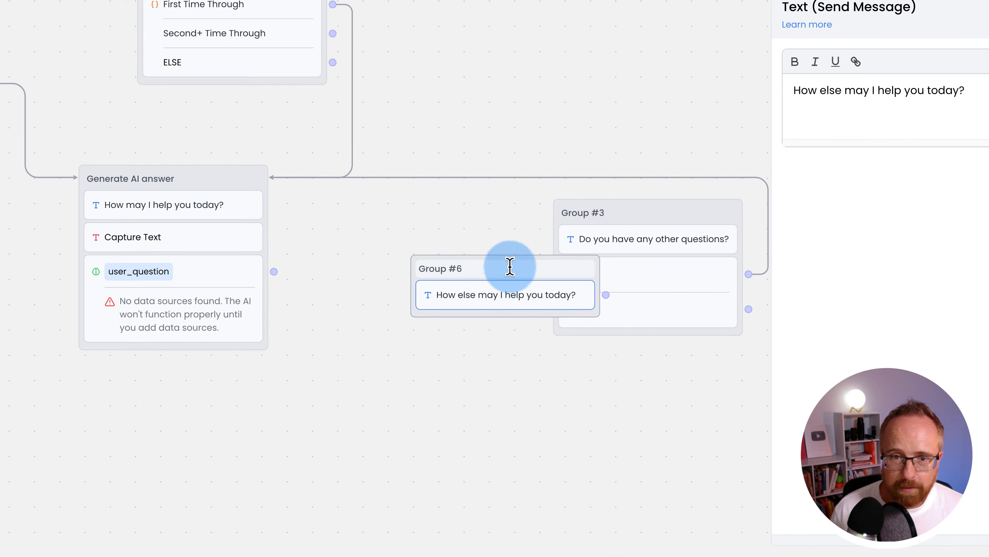
drag(425, 269, 333, 269)
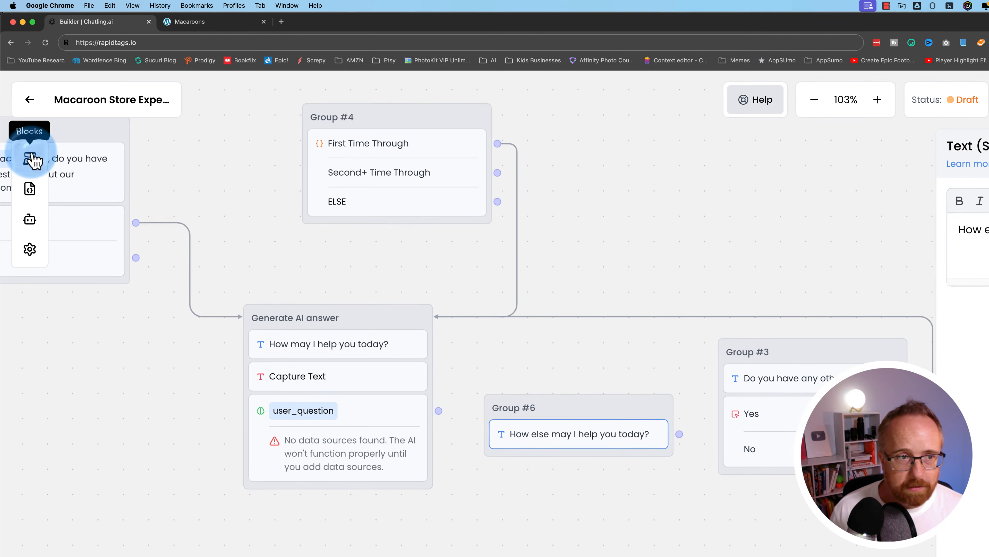
- Append a Capture Text block and an AI Response block to Group #6
click(29, 158)
drag(183, 339, 543, 484)
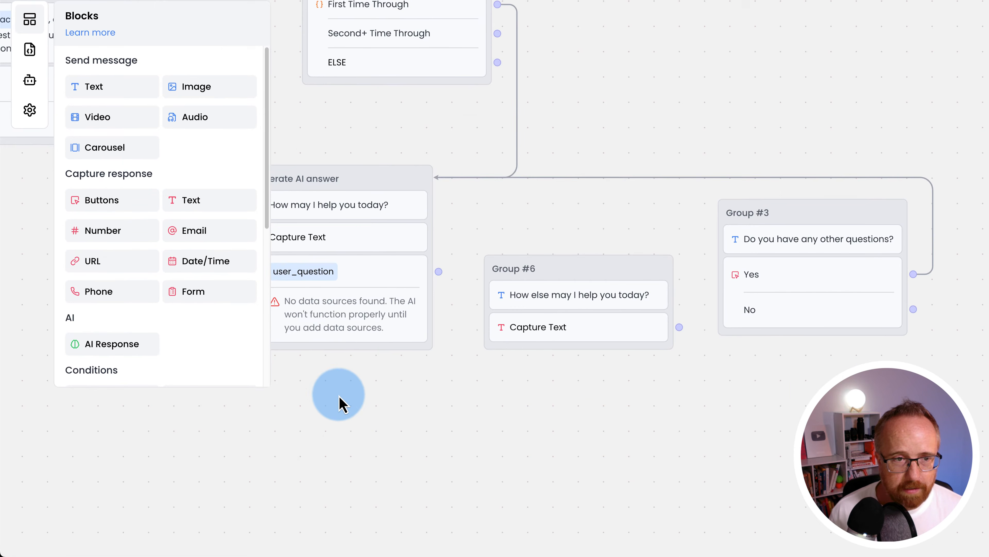
drag(374, 532, 496, 524)
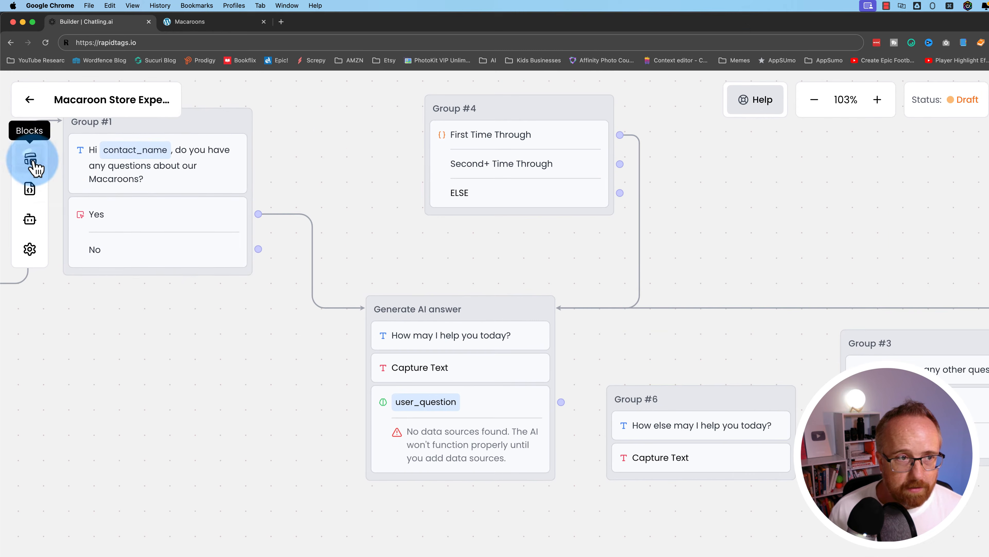
click(29, 20)
scroll(155, 421, down, 6)
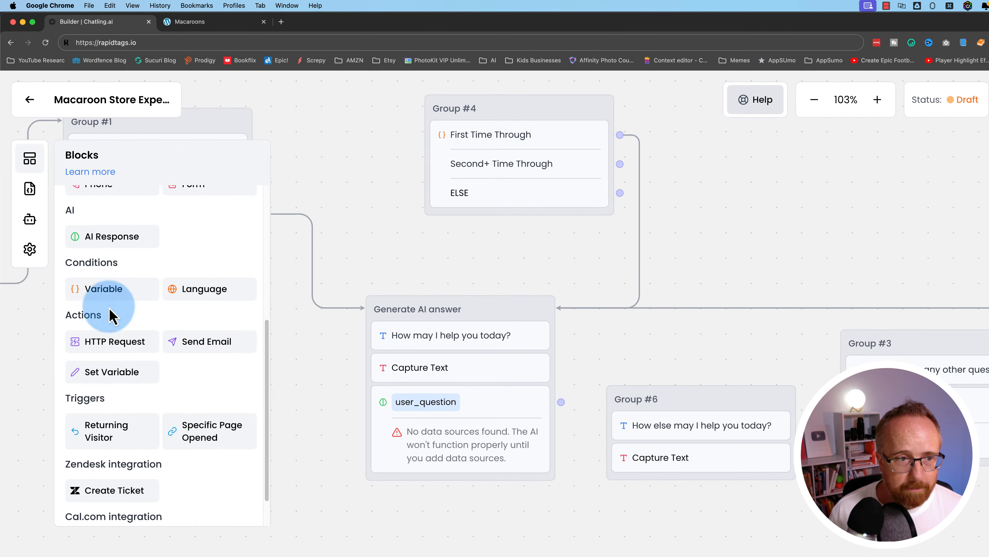
drag(110, 243, 683, 507)
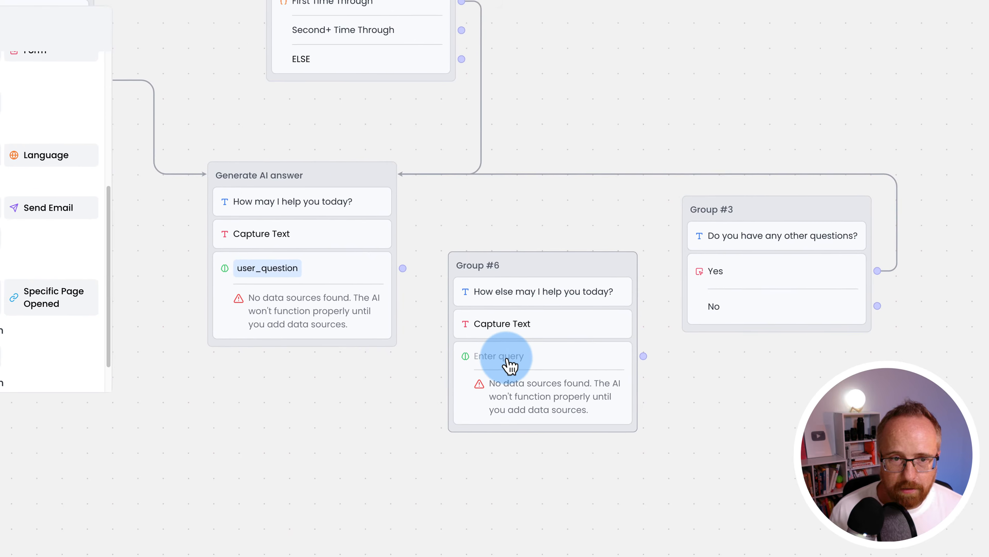
- Set Group #6's AI Response to use user_question as its question
click(668, 500)
click(865, 344)
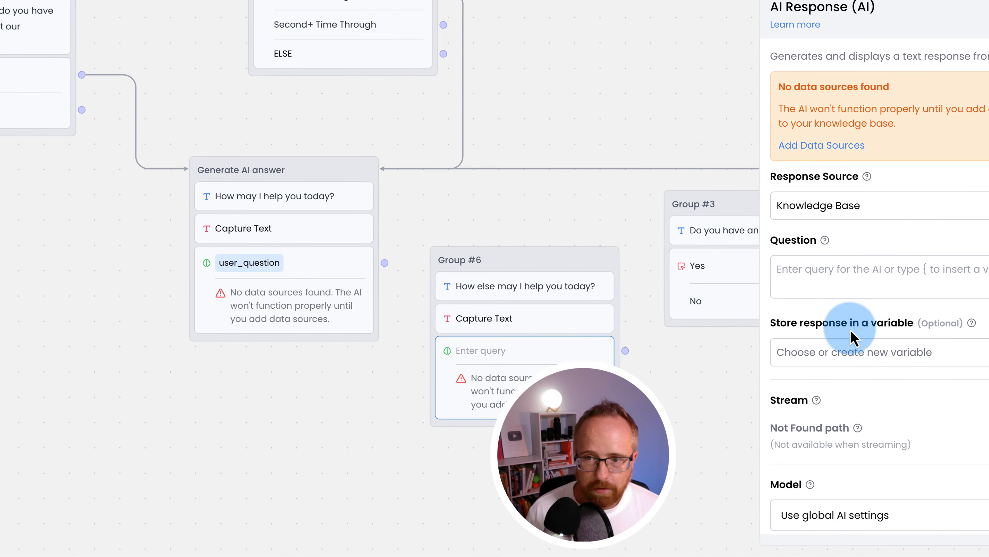
click(857, 336)
click(825, 269)
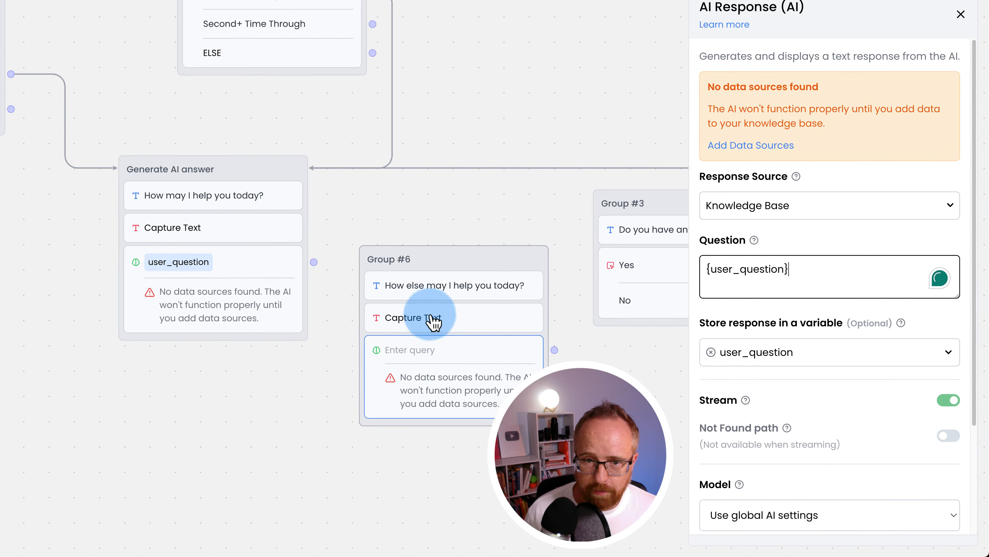
- Save Group #6's captured reply into user_question and connect Second+ Time Through to Group #6
click(438, 318)
click(776, 88)
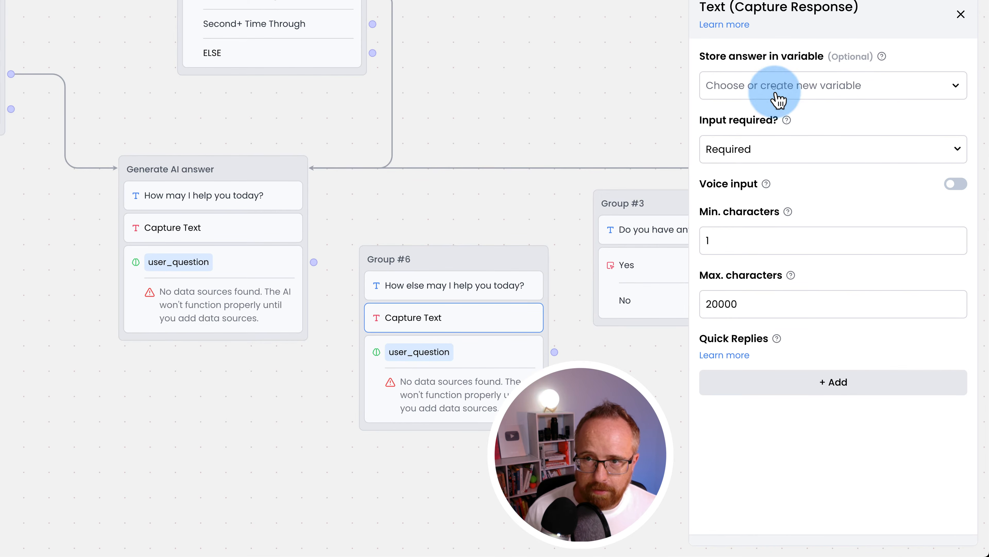
scroll(771, 249, down, 1)
click(745, 321)
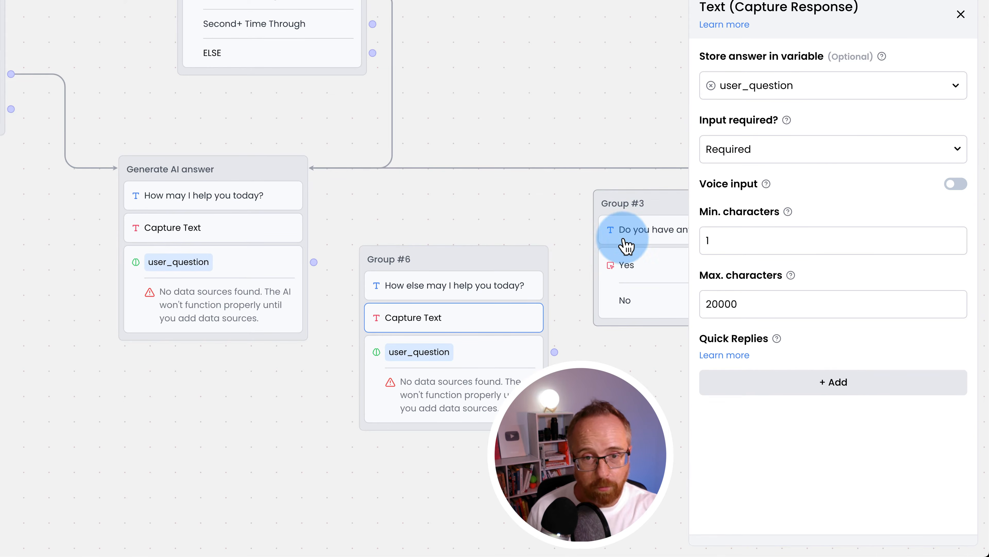
click(961, 14)
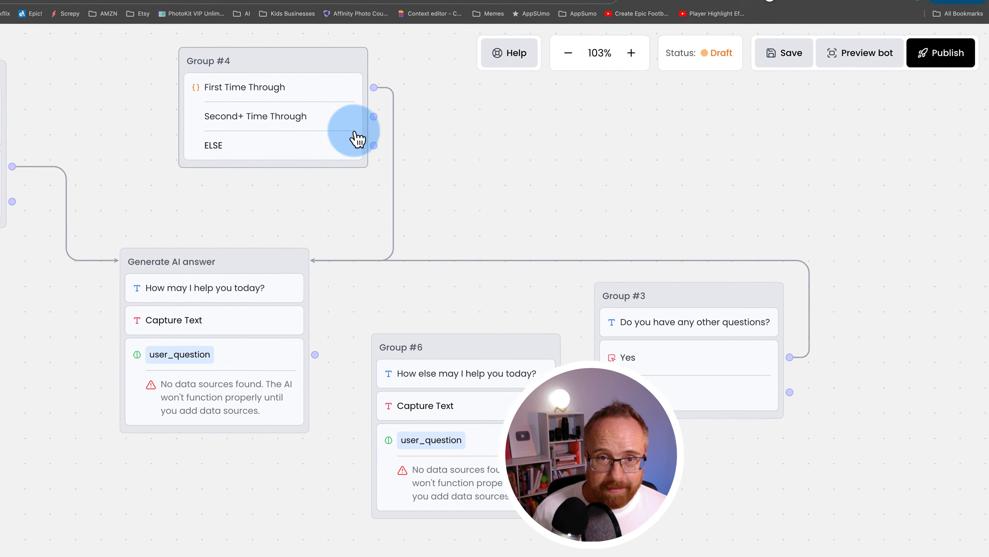
drag(374, 116, 486, 354)
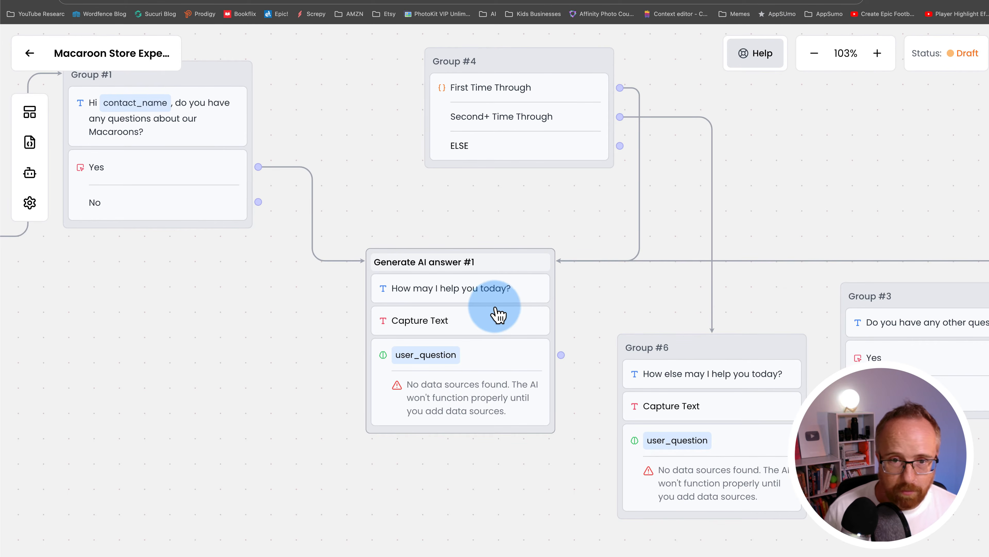
- Title the groups Generate AI answer #1, Decide path, Any more questions? and Generate AI answer #2+
key(super+a)
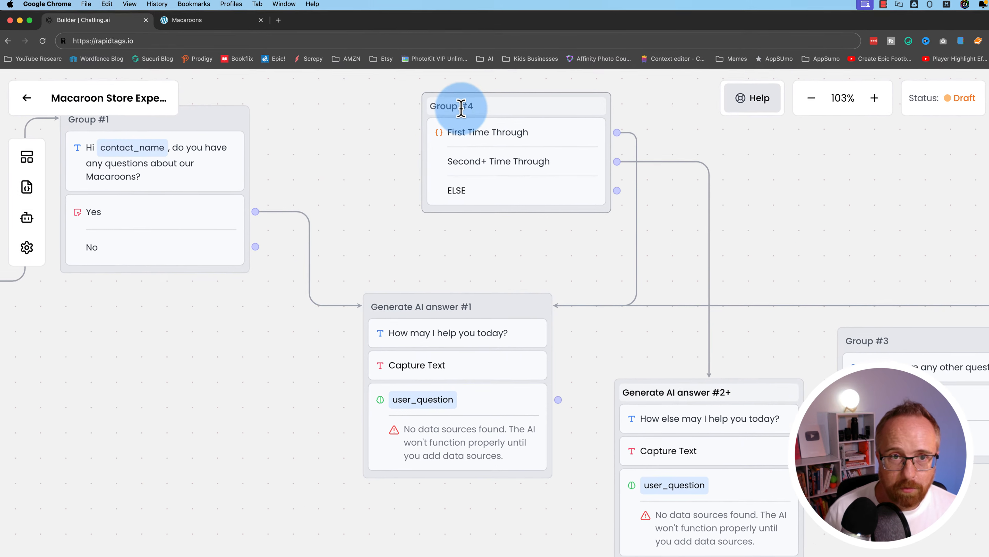
click(295, 13)
text(Decide path)
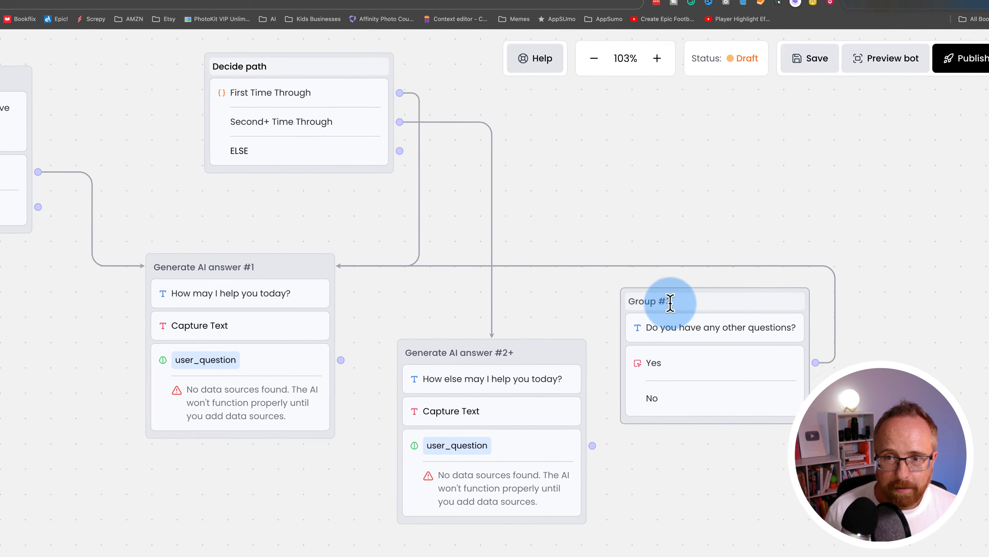
click(889, 345)
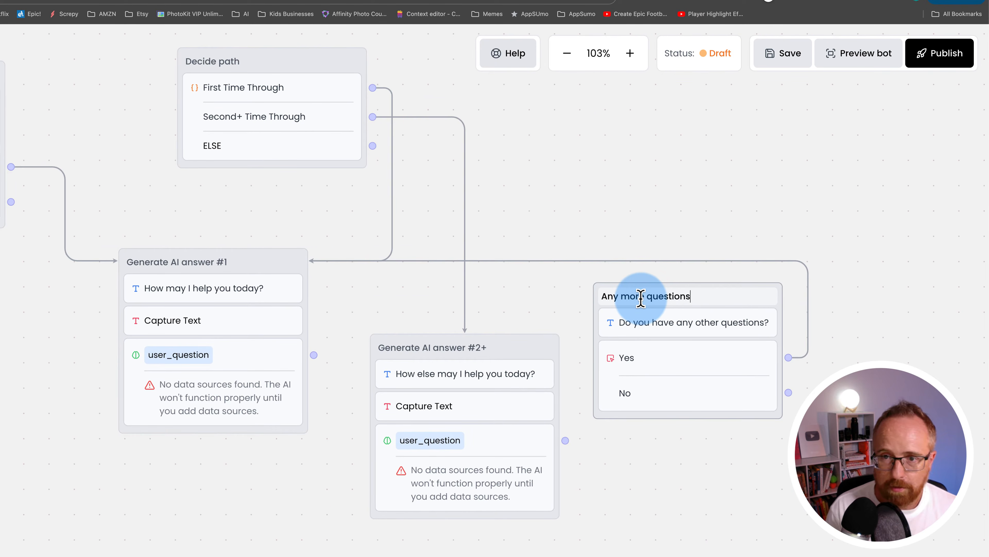
click(461, 345)
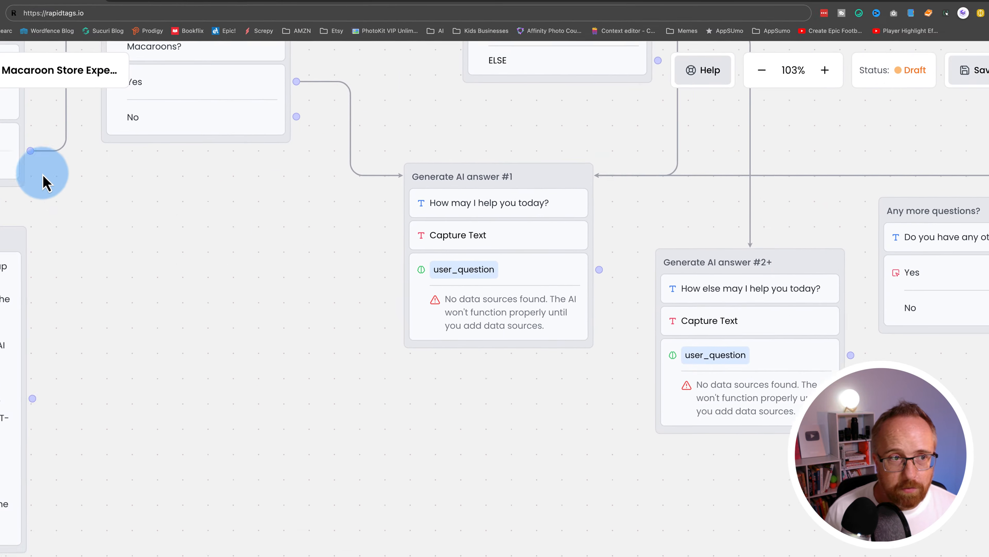
- Build a new Group #3 mailing-list question with Yes and No answer buttons
click(34, 166)
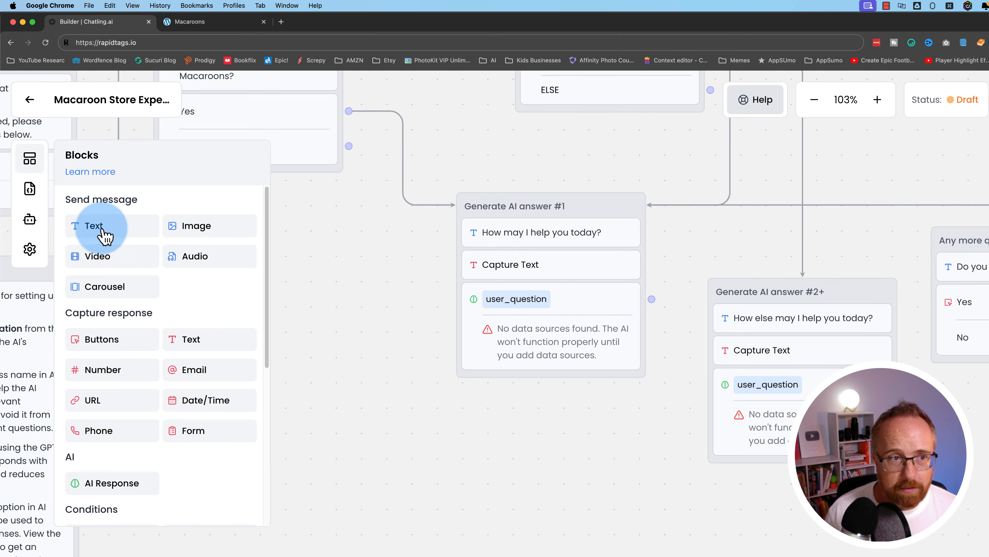
drag(105, 234, 512, 484)
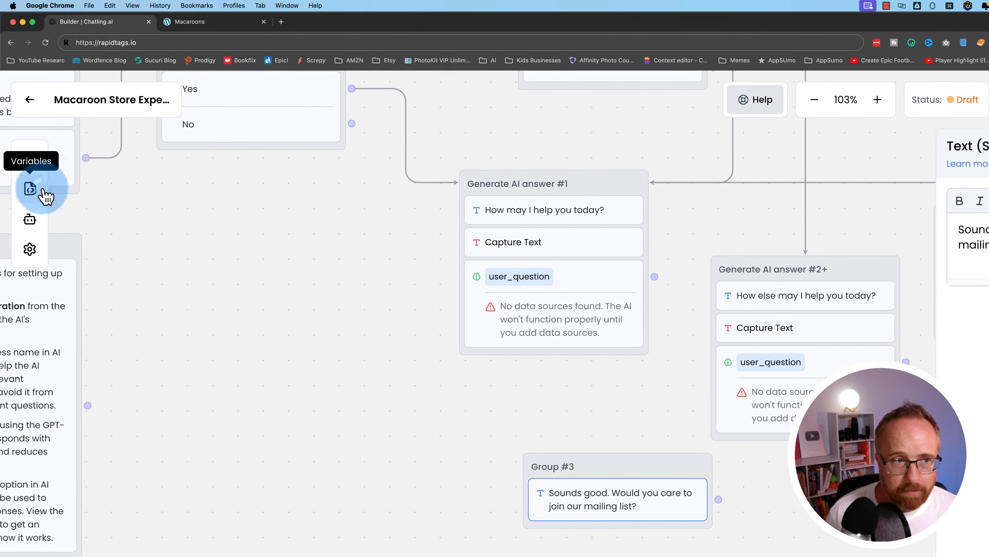
click(43, 191)
click(31, 160)
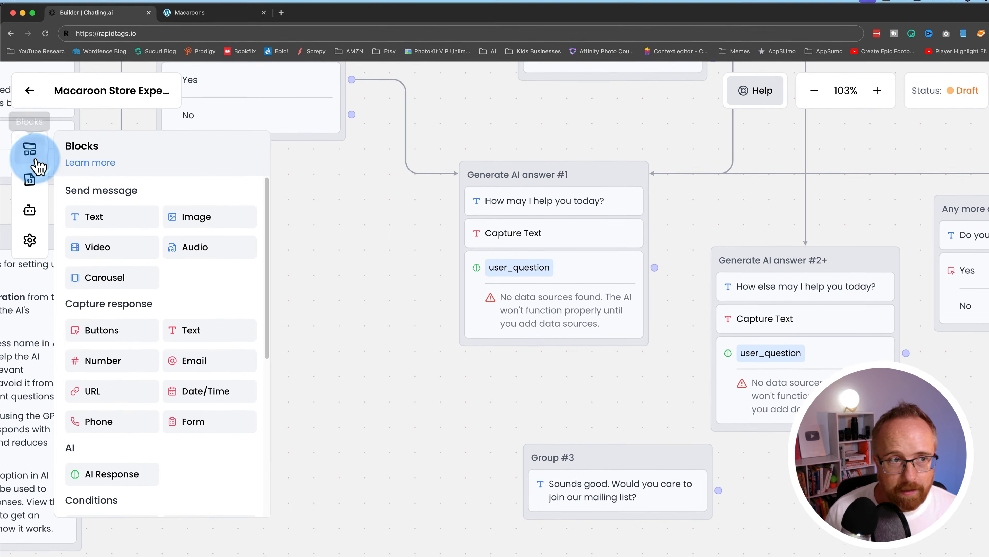
drag(104, 290, 626, 485)
click(455, 408)
click(745, 141)
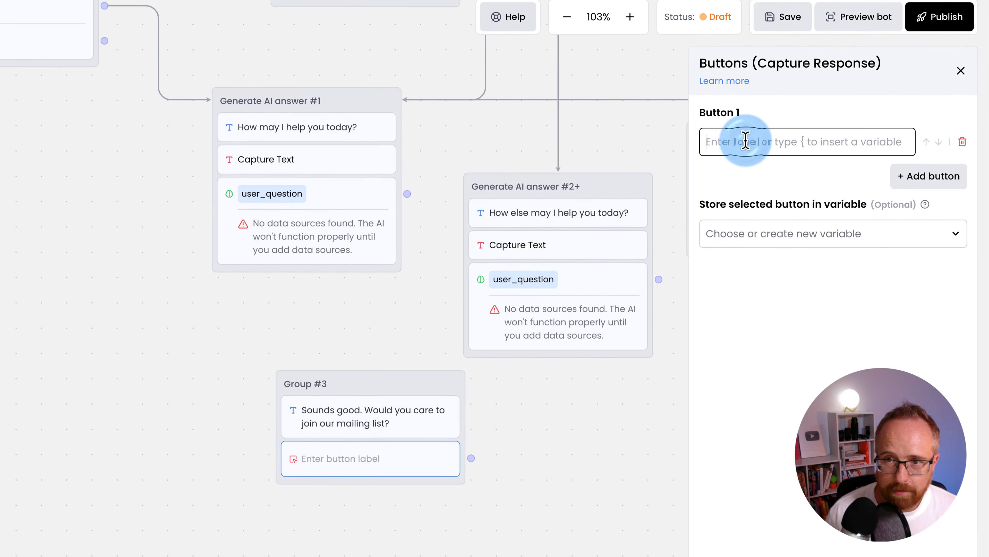
text(Yes)
click(913, 175)
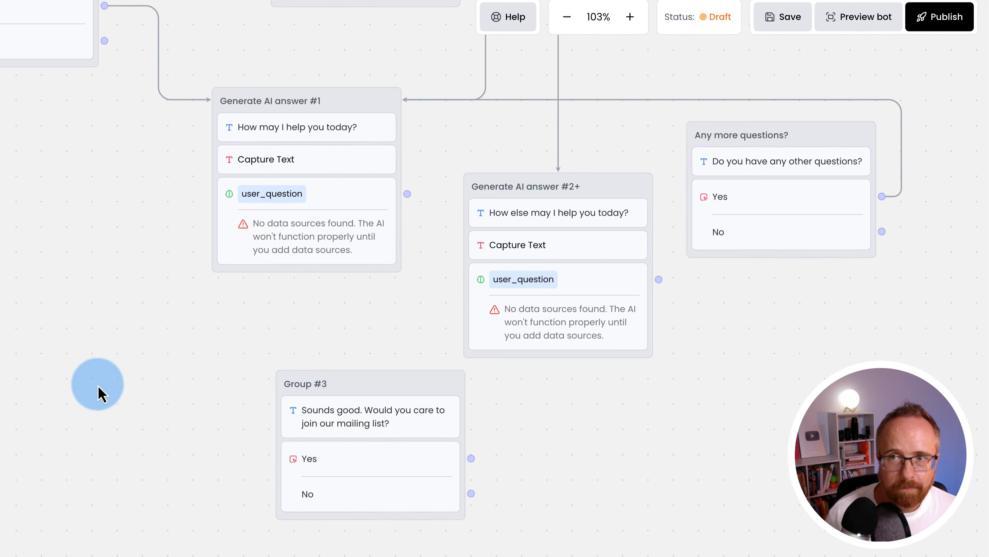
drag(24, 214, 2, 241)
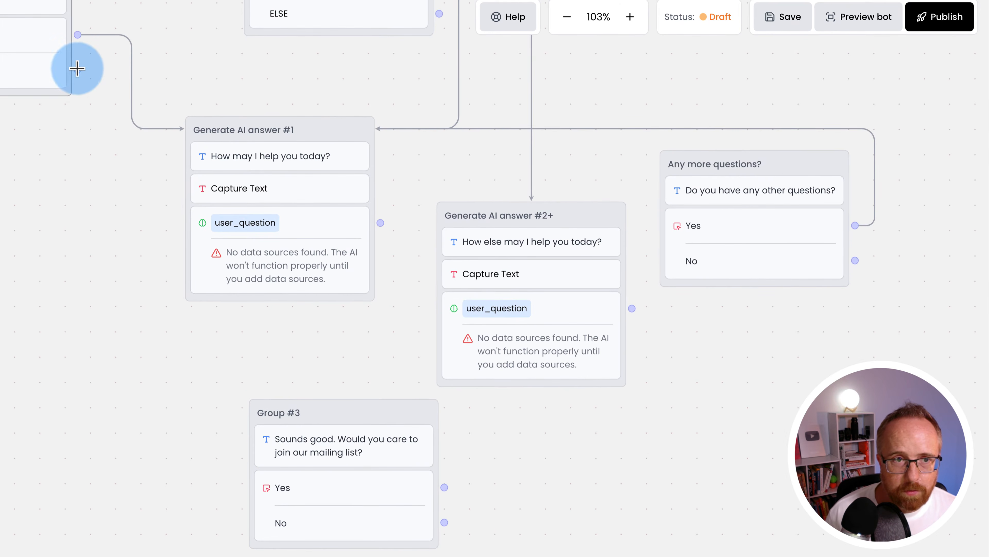
- Connect Group #1's No and Any more questions?' No answers to Group #3
drag(77, 69, 249, 459)
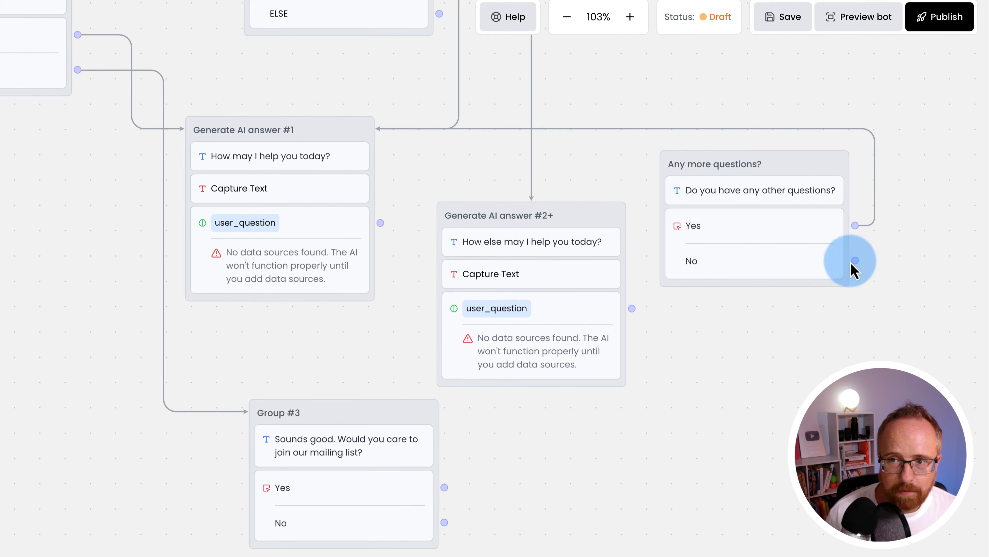
drag(851, 264, 872, 310)
drag(439, 501, 426, 491)
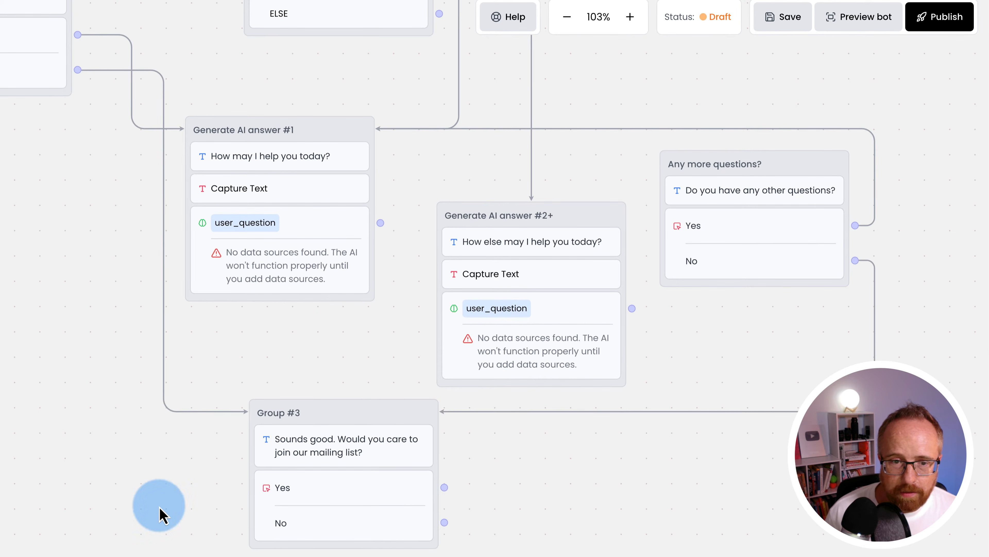
drag(159, 513, 154, 399)
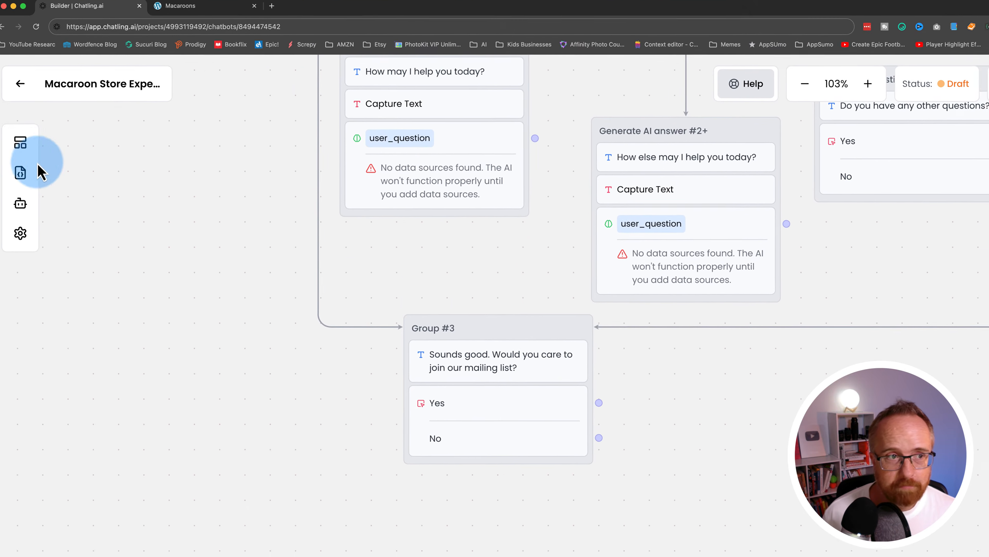
- Add Group #4 saying "Great! You'll be hearing from us soon!" and link Group #3's Yes to it
click(34, 166)
drag(124, 228, 554, 502)
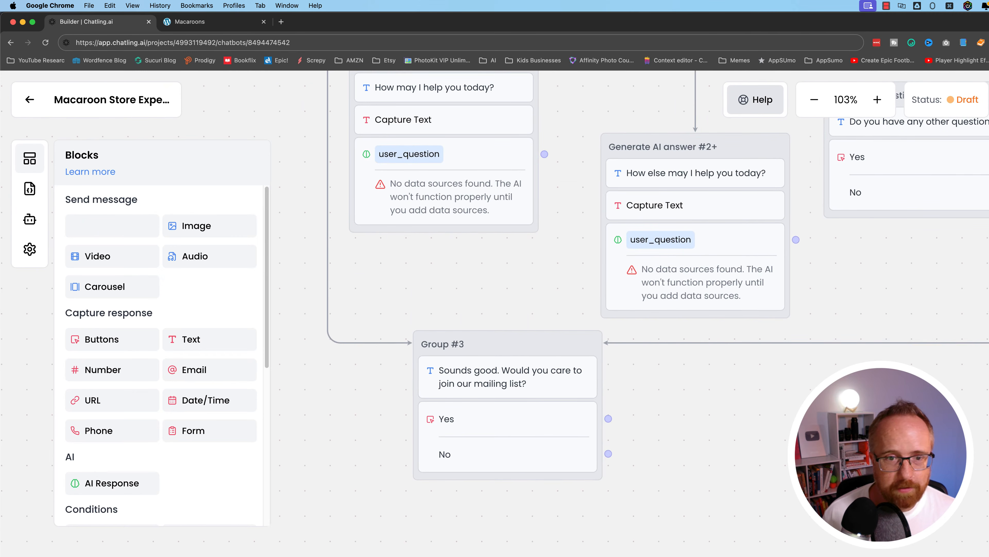
drag(821, 526, 876, 545)
click(877, 549)
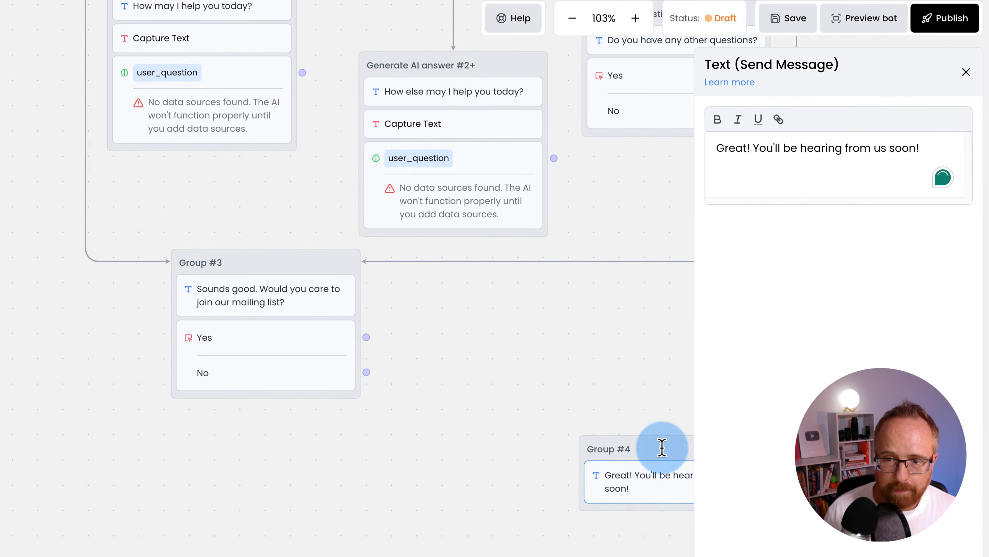
click(664, 448)
click(655, 397)
click(960, 71)
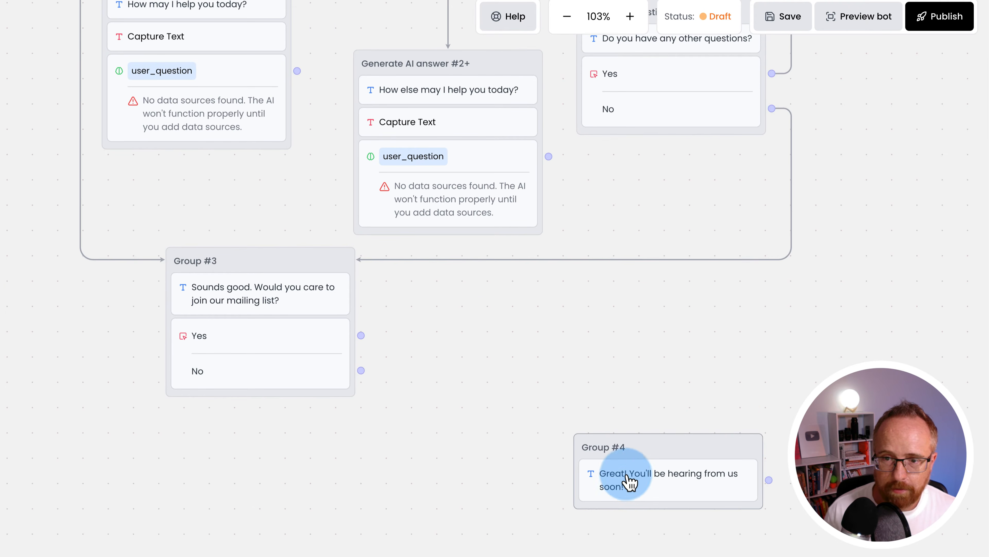
drag(624, 475, 560, 372)
drag(361, 335, 511, 376)
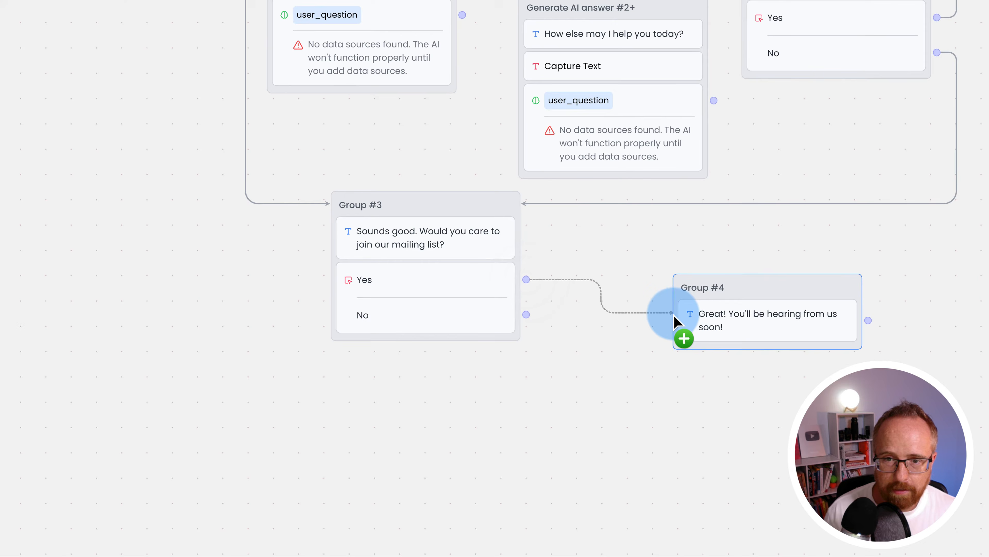
drag(677, 321, 678, 322)
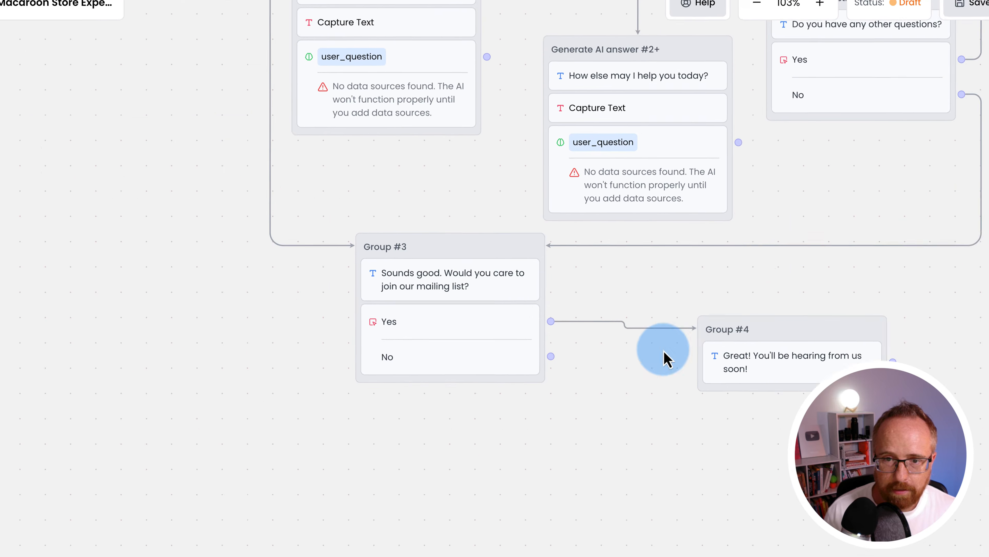
- Add a Group #5 goodbye message and link Group #3's No to it
click(39, 160)
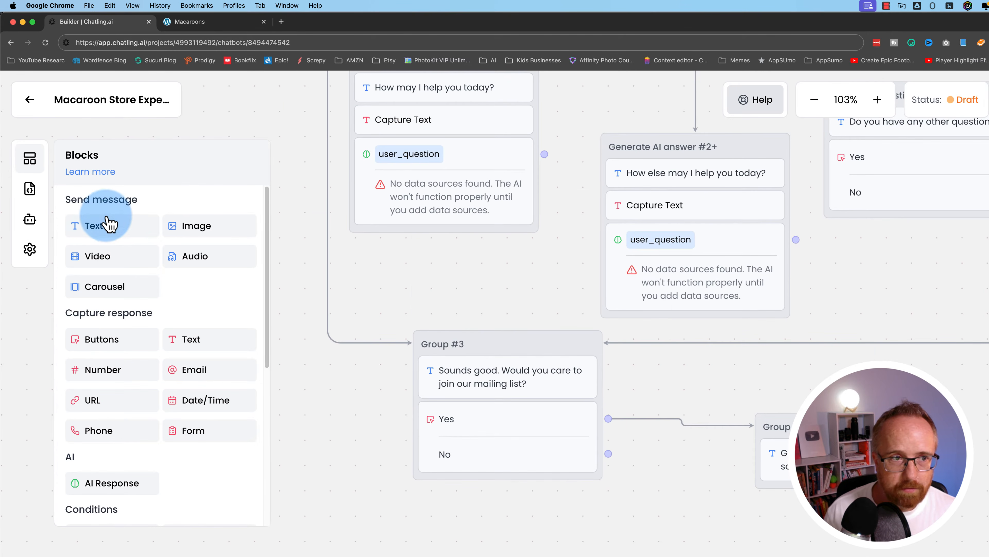
drag(108, 223, 796, 555)
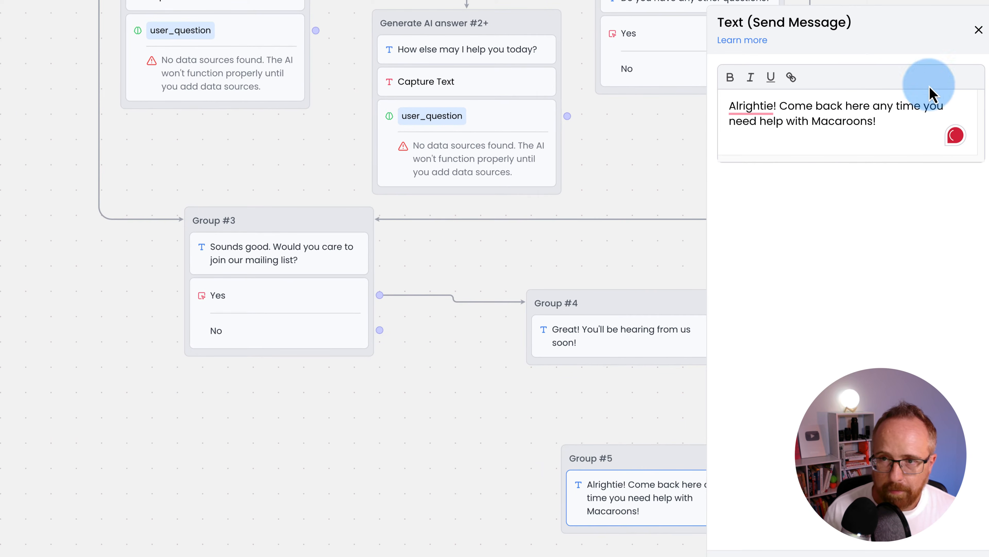
click(924, 110)
click(978, 30)
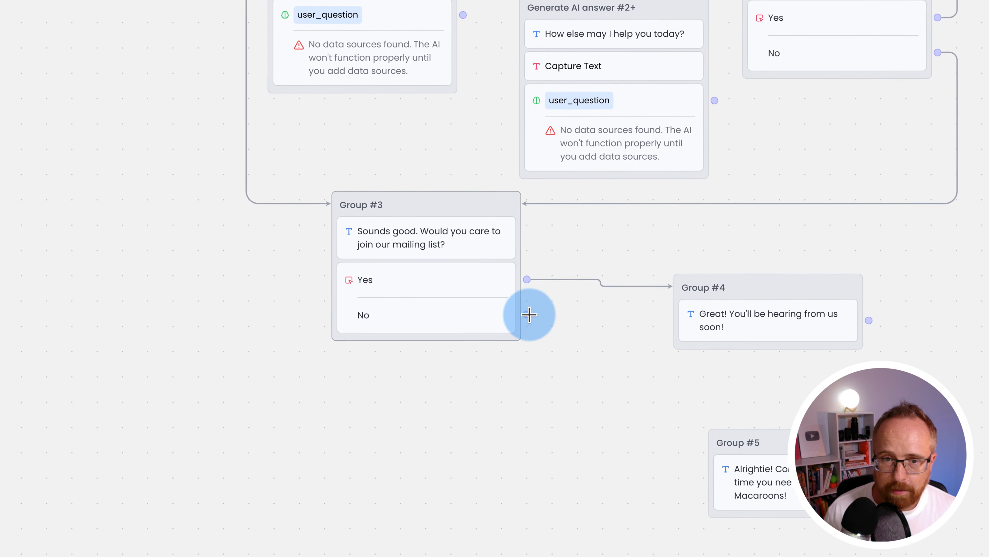
drag(361, 453, 717, 504)
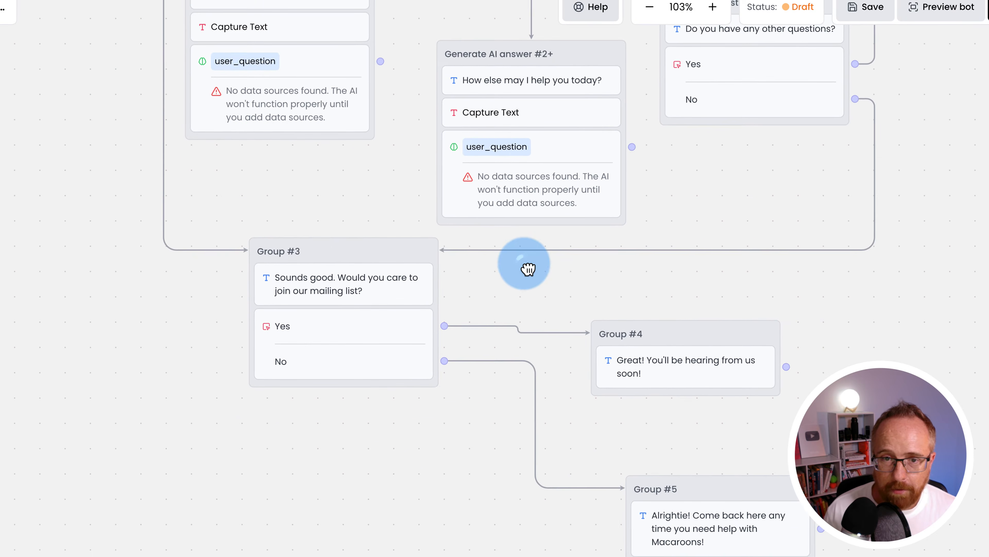
drag(526, 265, 531, 501)
drag(470, 298, 488, 363)
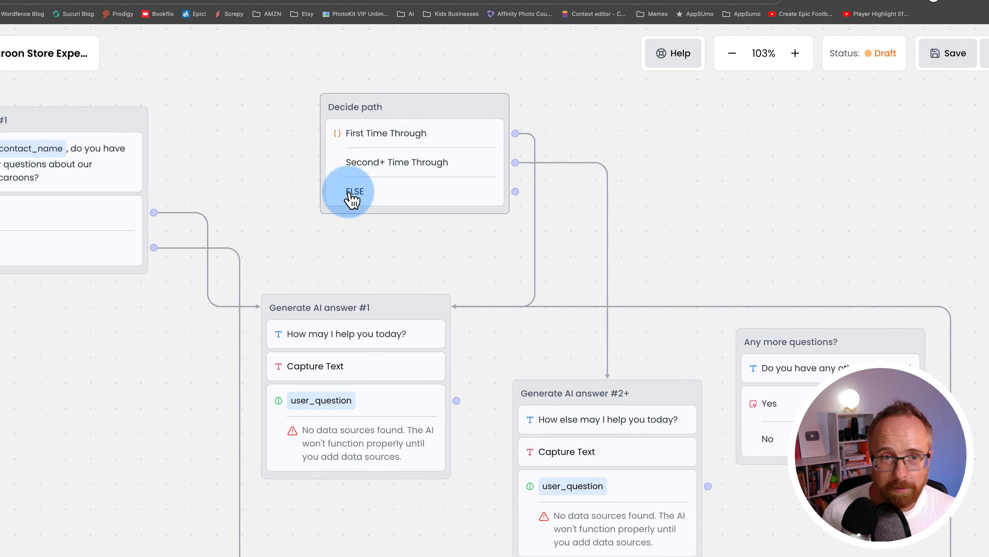
- Delete the Second+ Time Through connection and remove Condition 2 from Decide path
drag(426, 97, 399, 88)
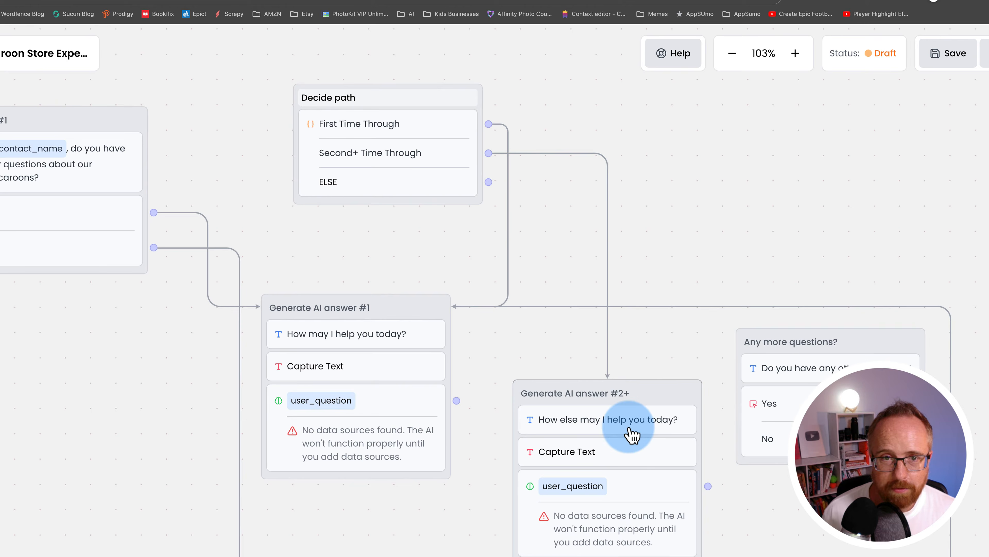
right_click(608, 205)
click(614, 215)
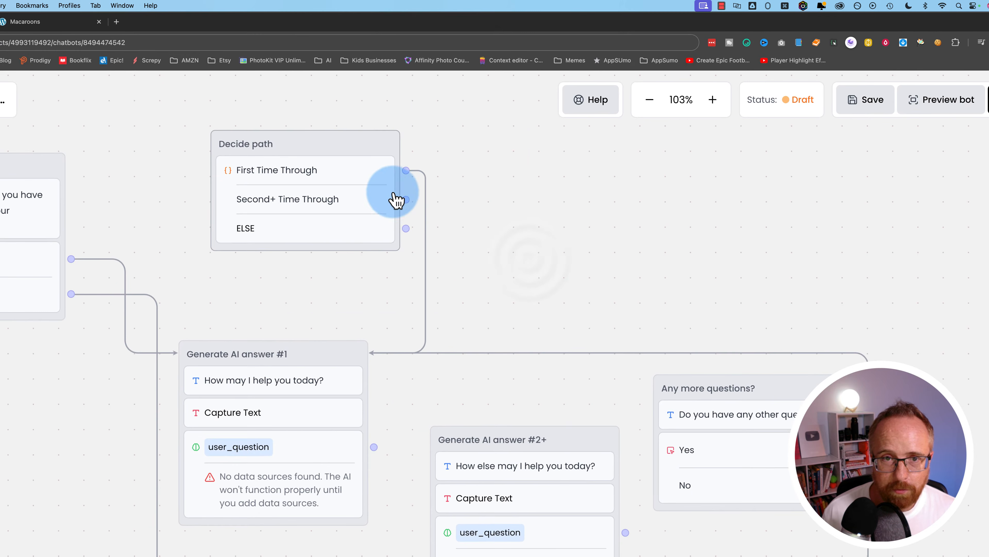
click(396, 200)
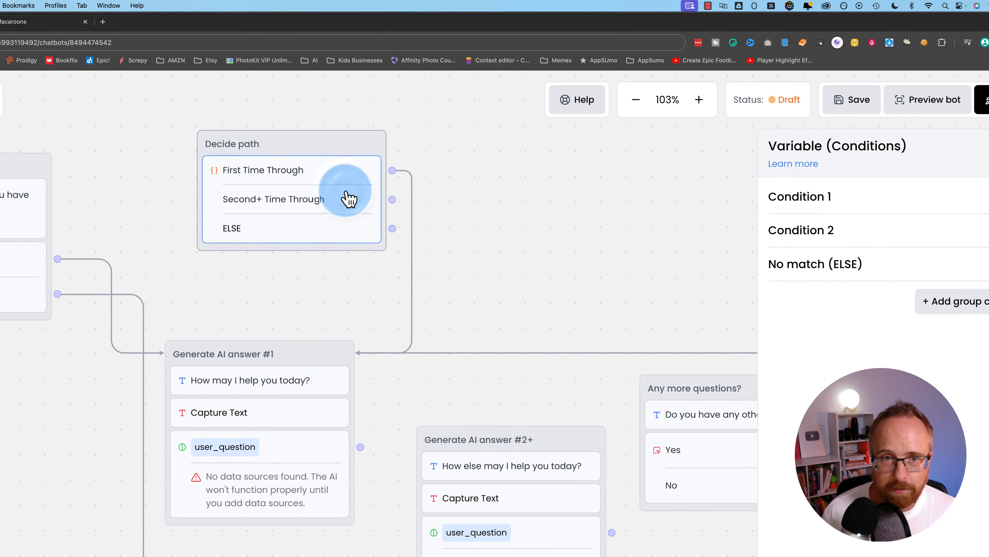
click(962, 233)
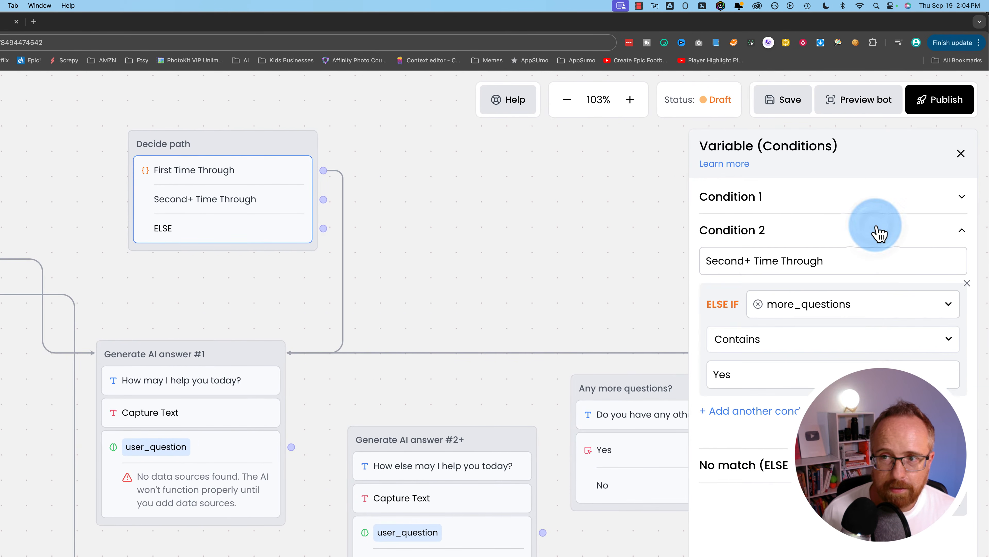
click(973, 441)
- Connect ELSE to Generate AI answer #2+, and #2+ to Any more questions?
drag(324, 199, 490, 440)
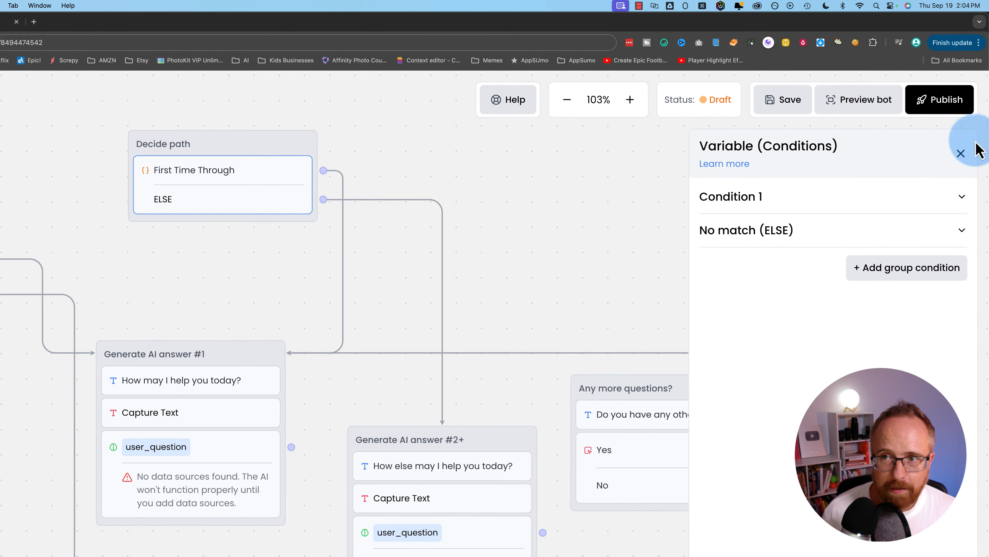
click(966, 154)
drag(680, 287, 618, 216)
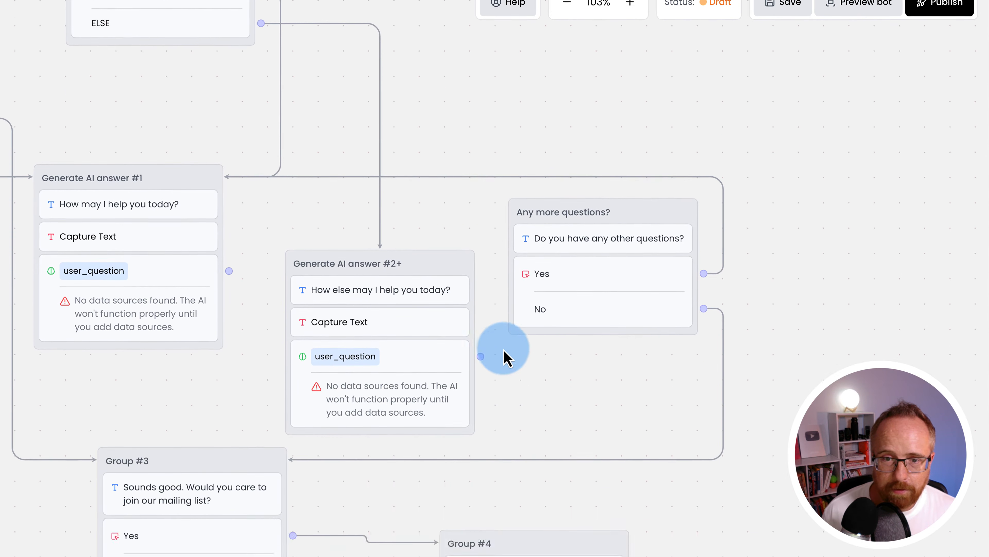
drag(481, 356, 500, 301)
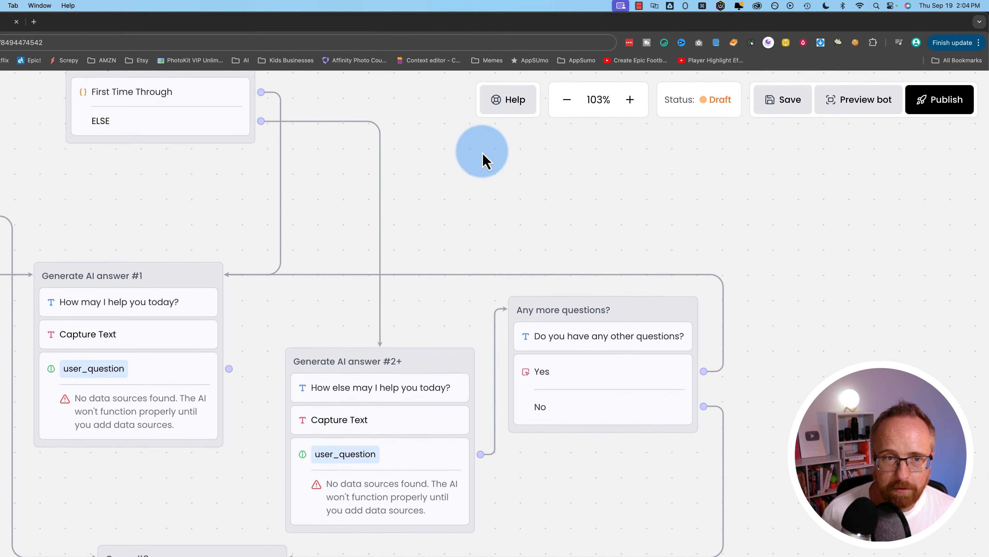
drag(484, 171, 569, 252)
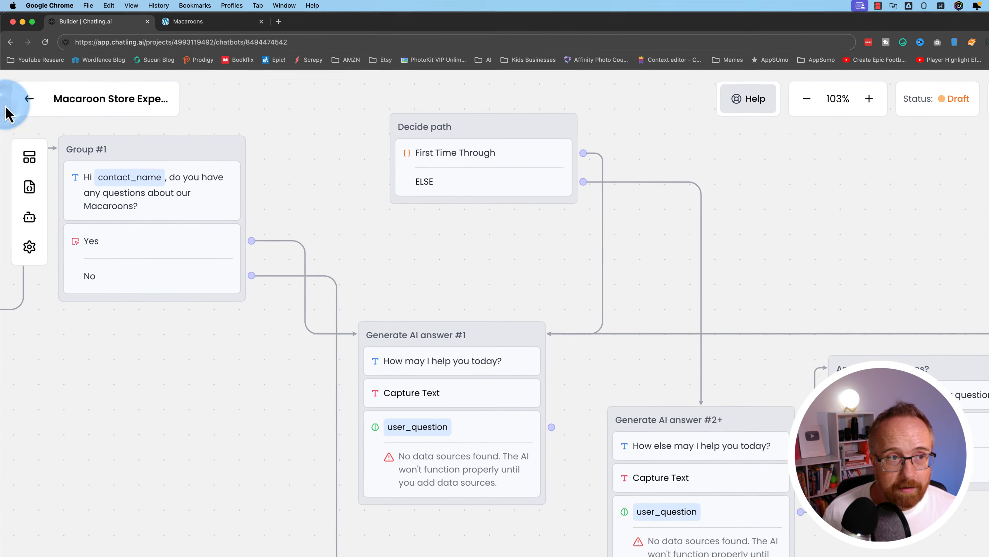
- From the chatbot's knowledge base, start a new data source and review the document, text, FAQ and Zoho options
click(23, 80)
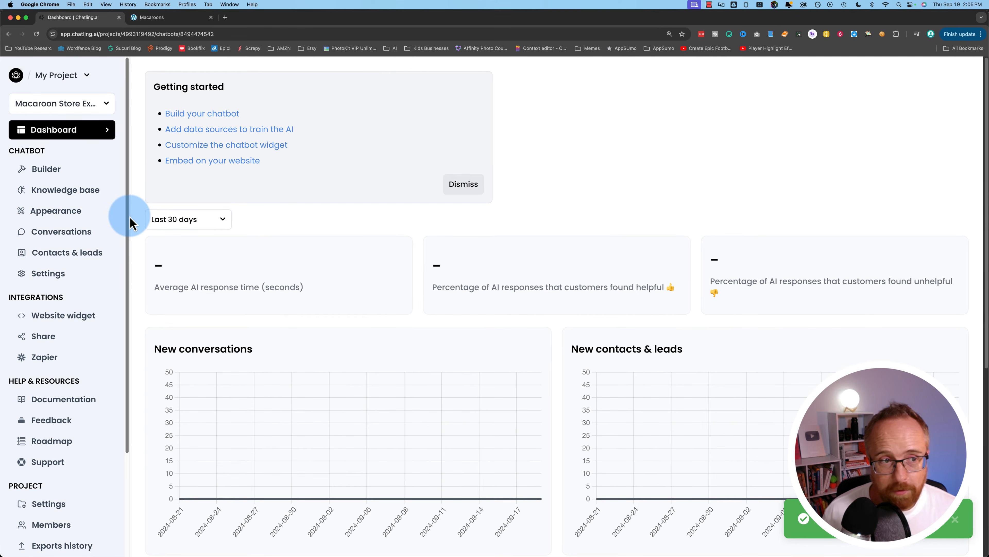
click(67, 190)
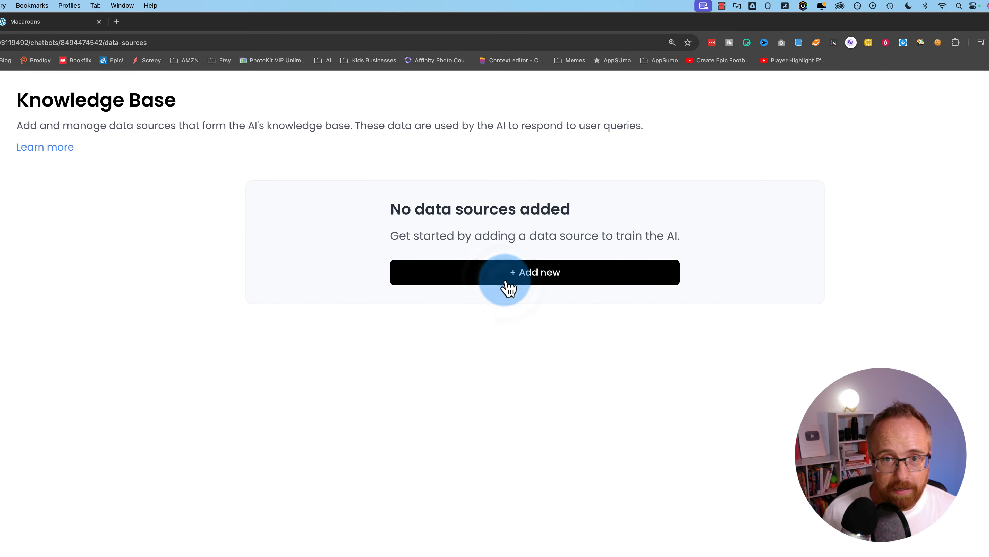
click(509, 288)
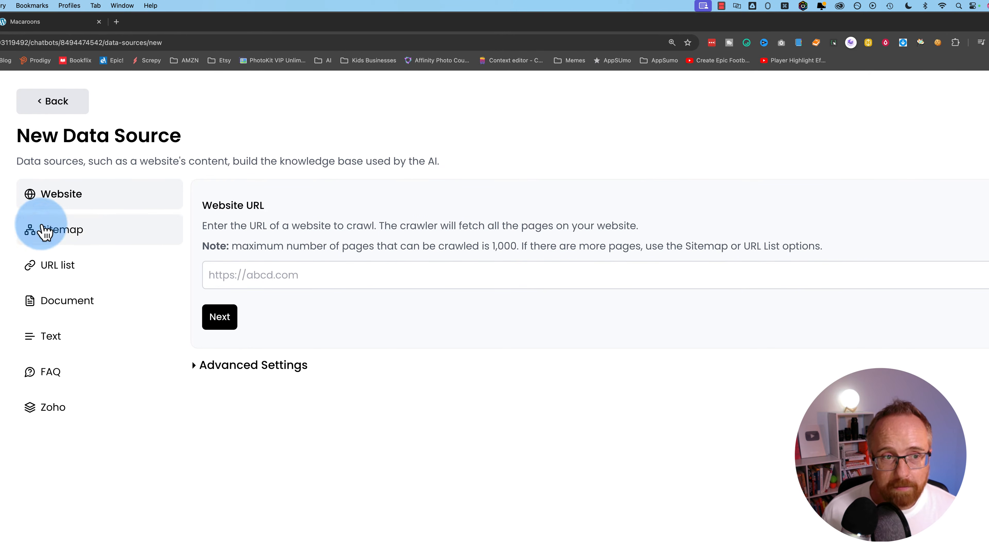
click(69, 305)
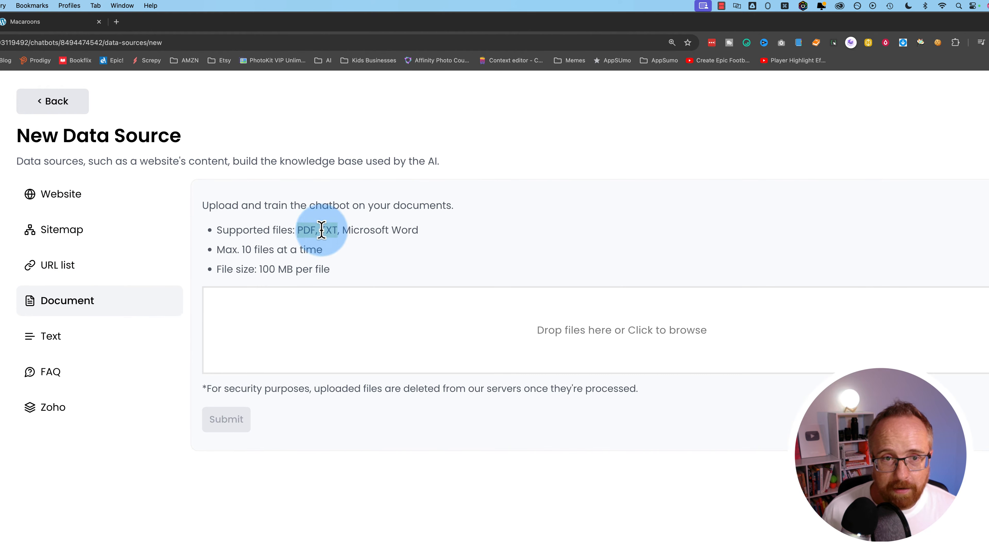
drag(322, 230, 399, 227)
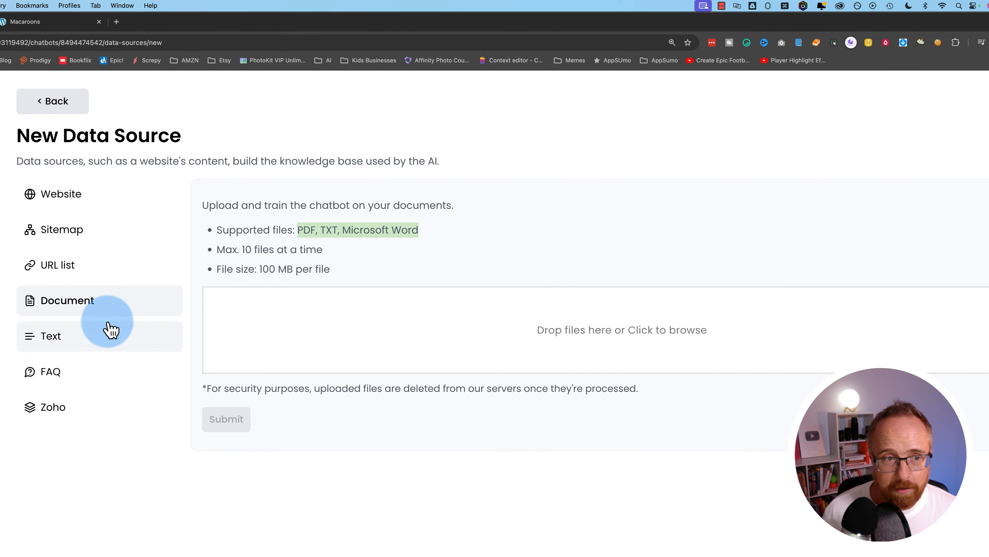
click(77, 338)
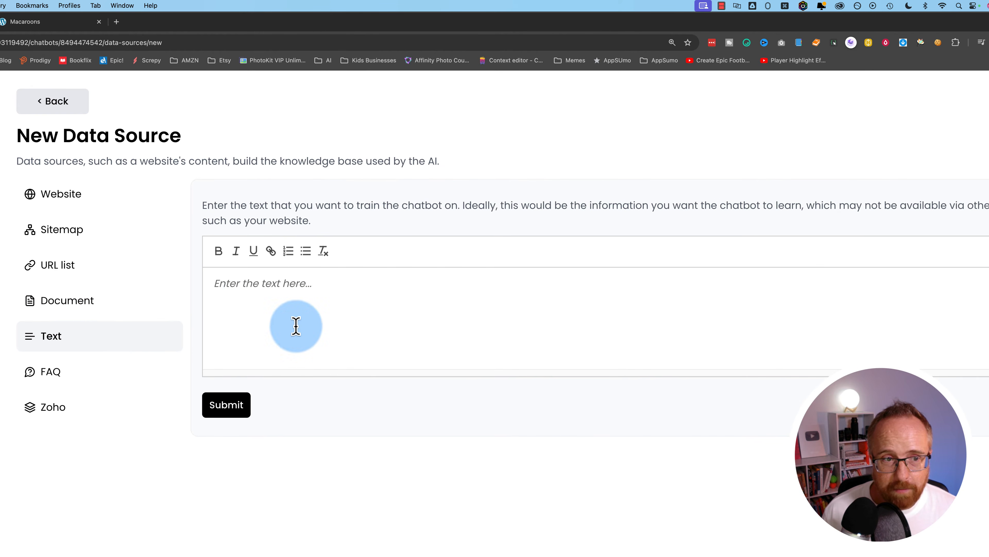
click(120, 387)
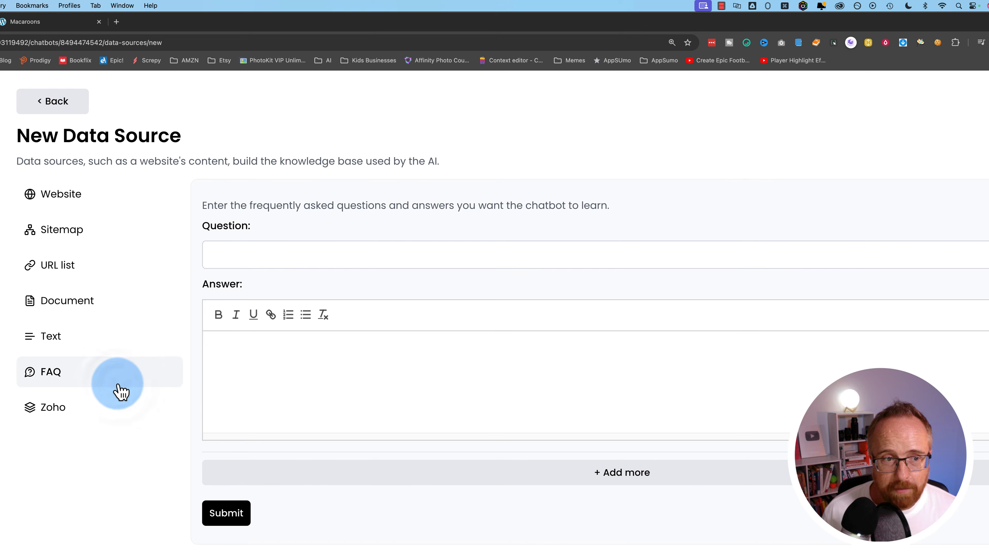
click(73, 407)
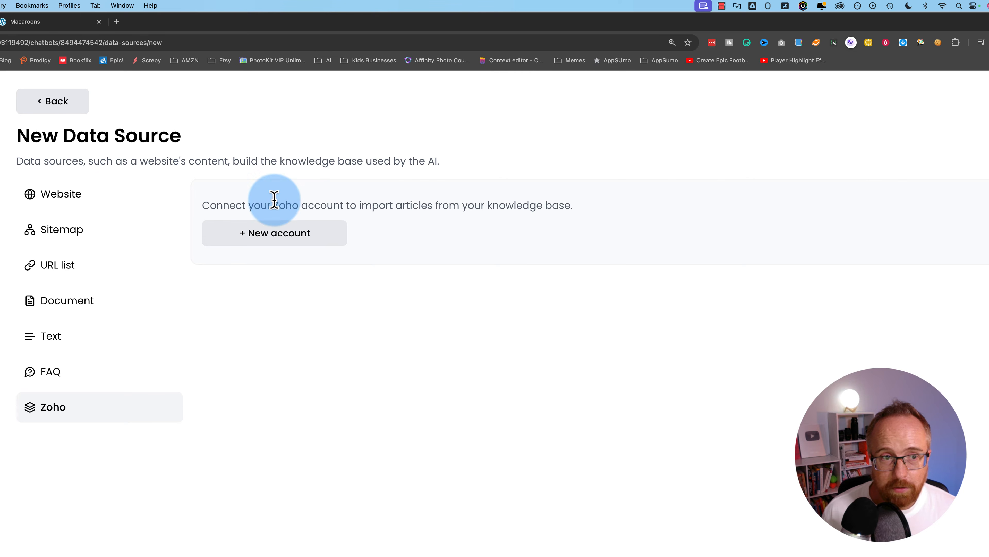
click(90, 201)
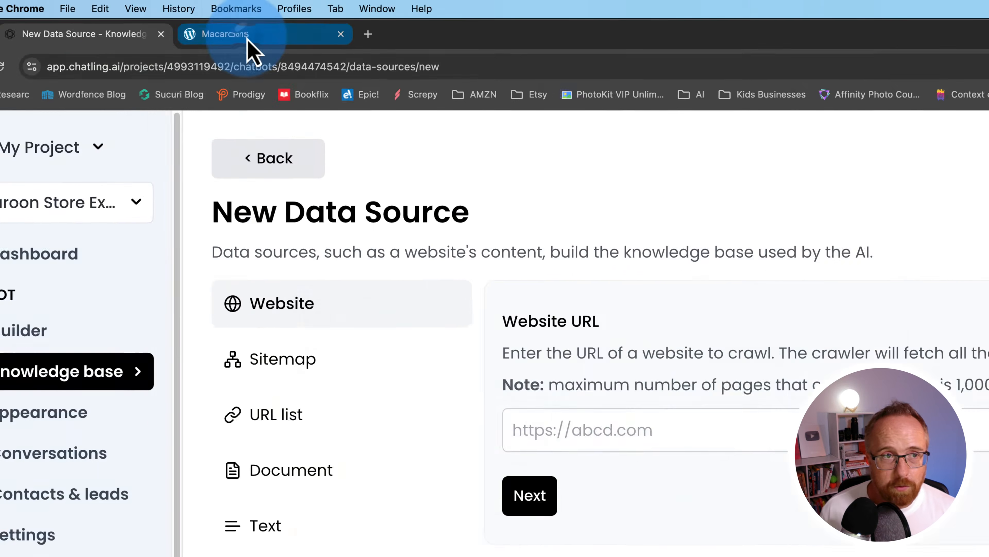
click(38, 23)
click(0, 37)
right_click(273, 78)
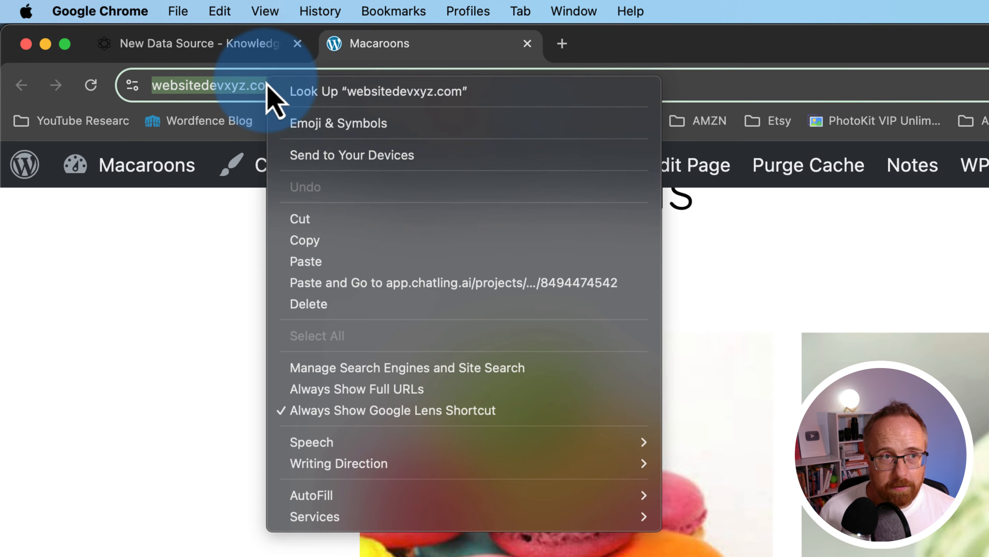
click(316, 242)
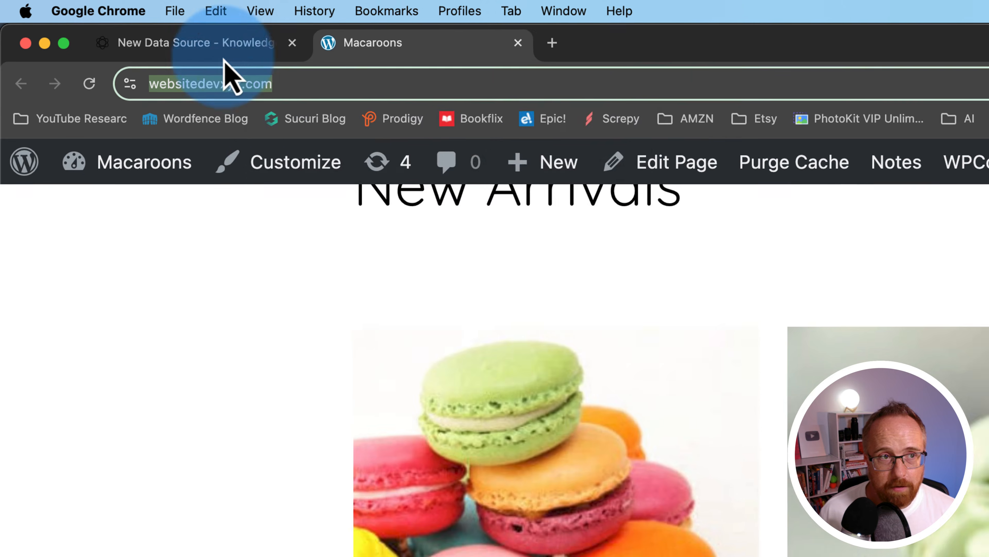
click(224, 52)
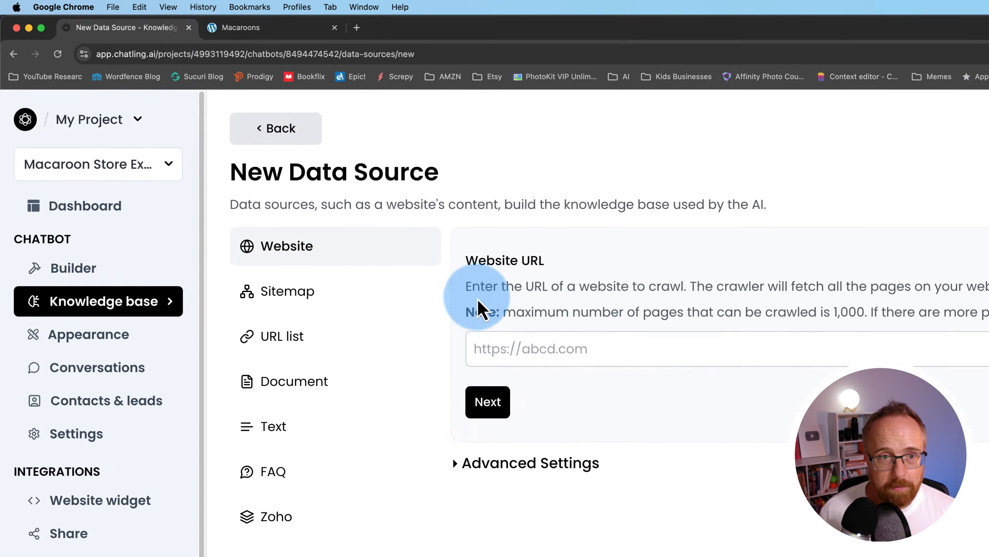
click(408, 275)
click(368, 357)
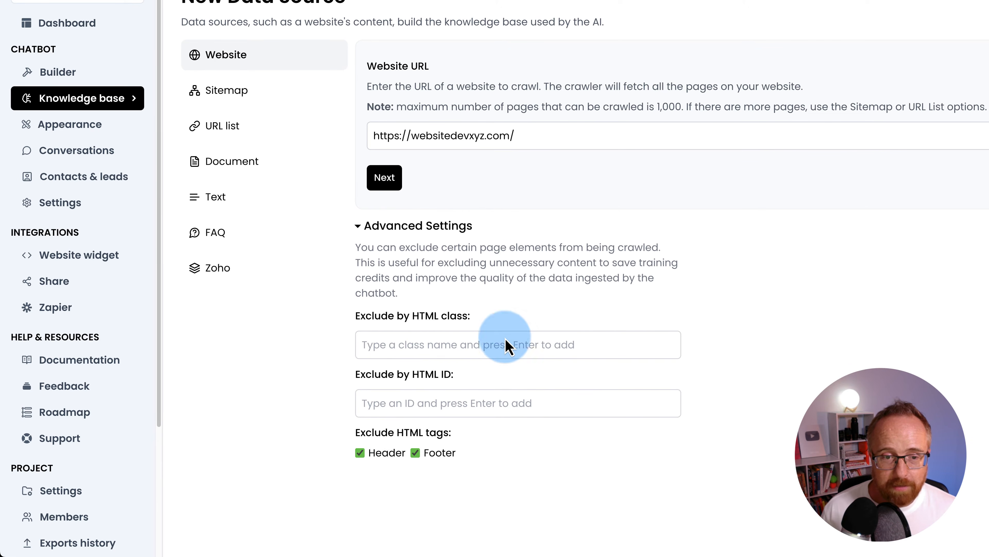
click(393, 182)
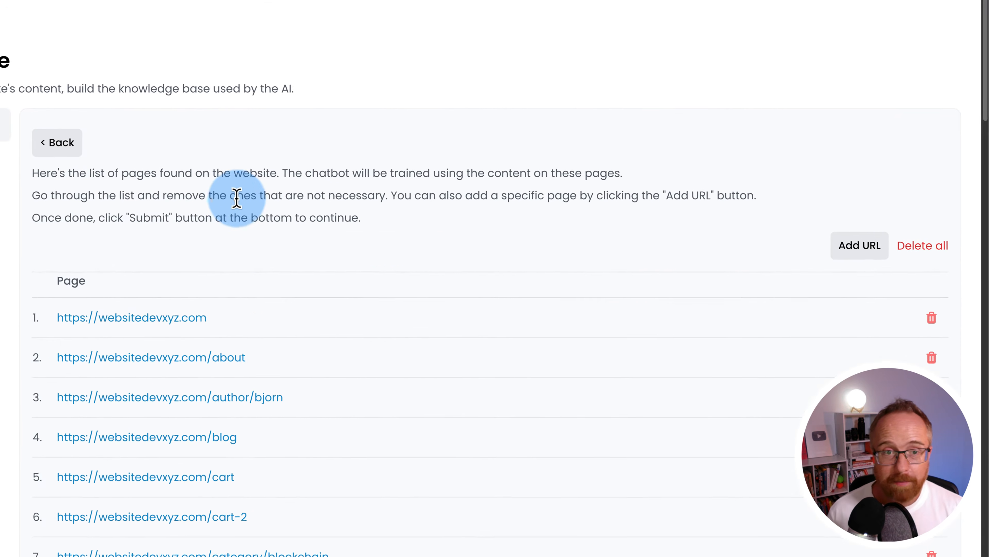
scroll(232, 278, down, 1)
scroll(347, 375, down, 20)
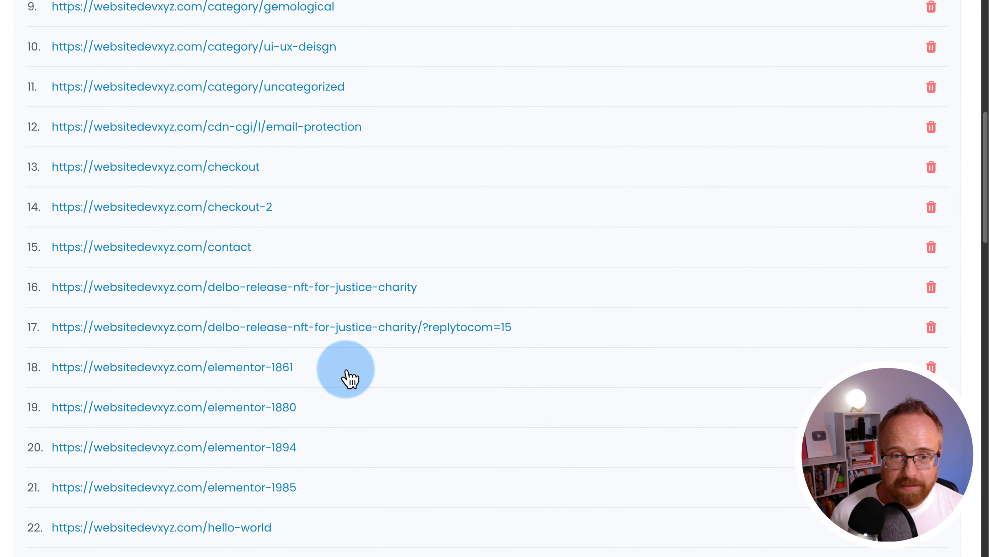
scroll(350, 377, down, 20)
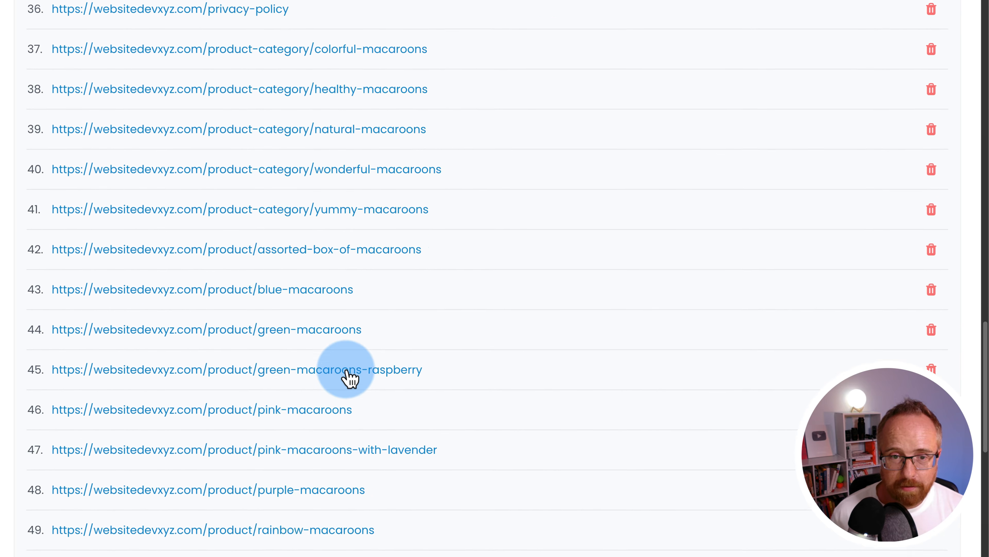
scroll(350, 377, down, 2)
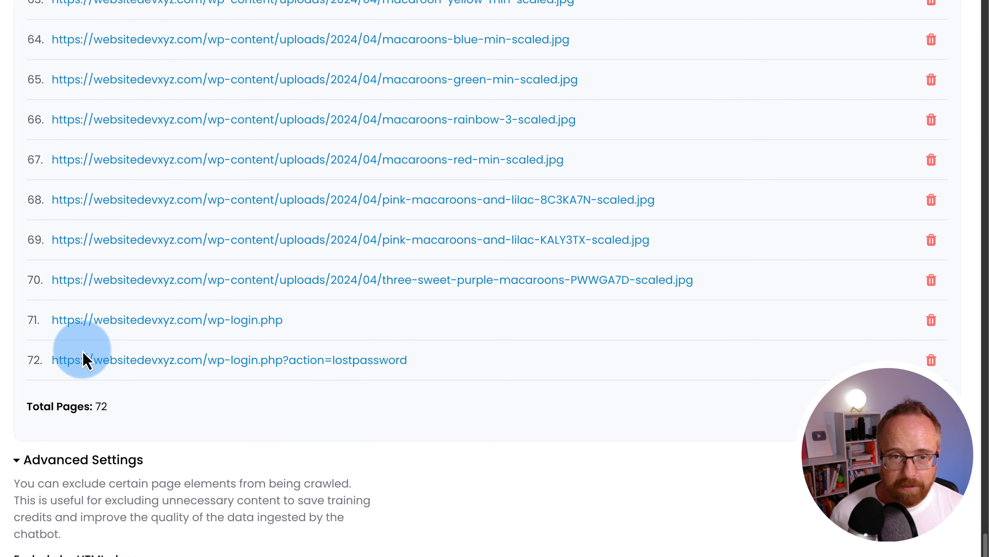
scroll(567, 464, up, 4)
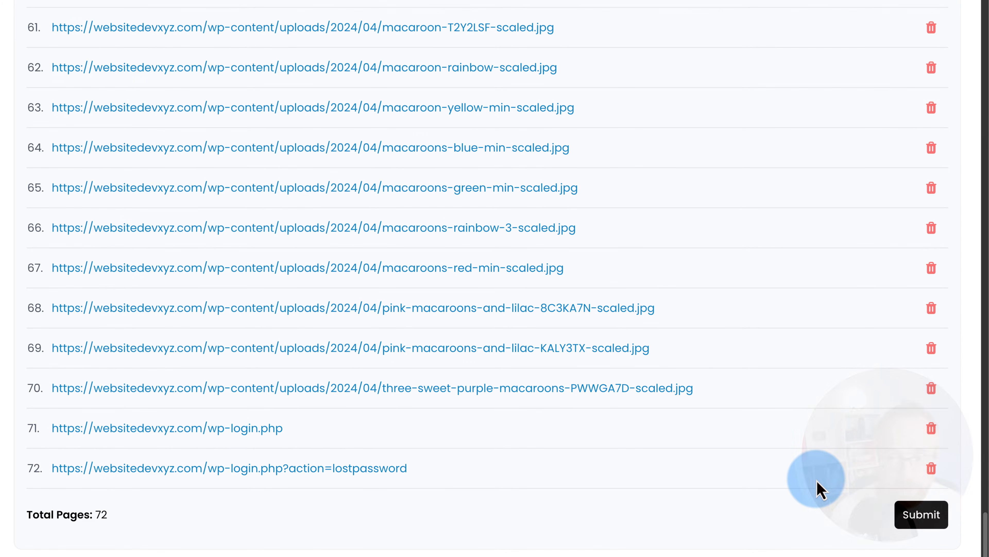
- Remove the lost-password, wp-login.php, wp-admin, wash-trading post, sample-page, sample-page-2 and shop-2 entries
click(931, 467)
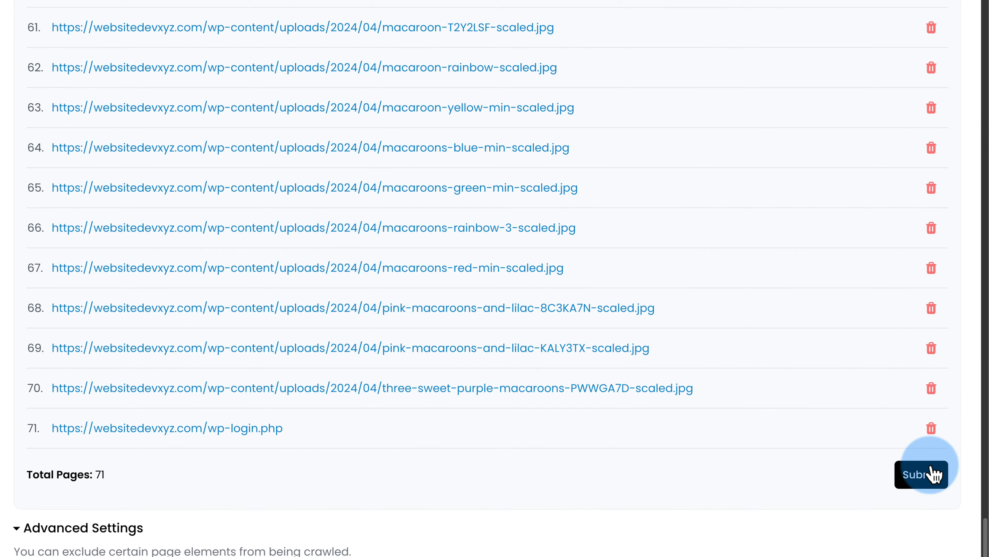
click(931, 428)
scroll(506, 460, up, 2)
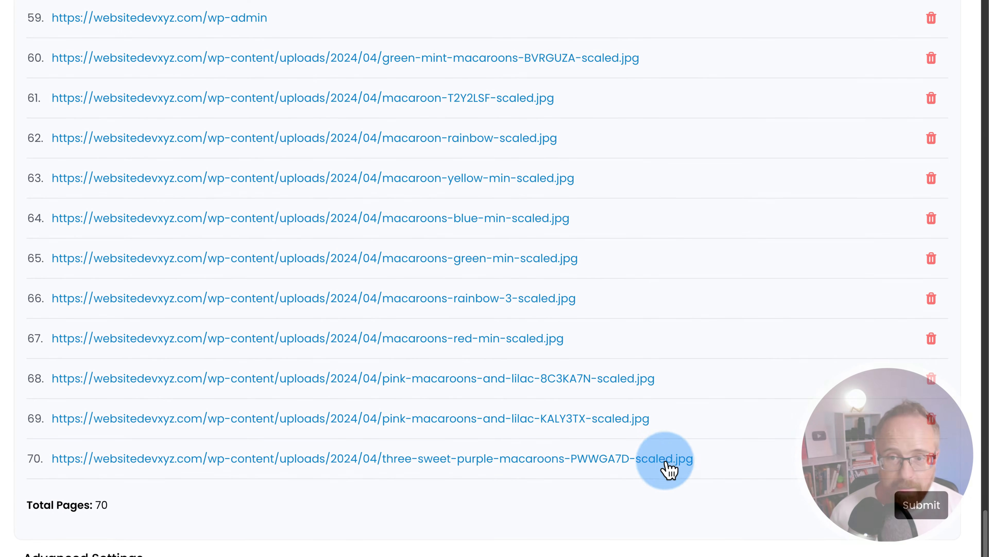
scroll(463, 429, up, 5)
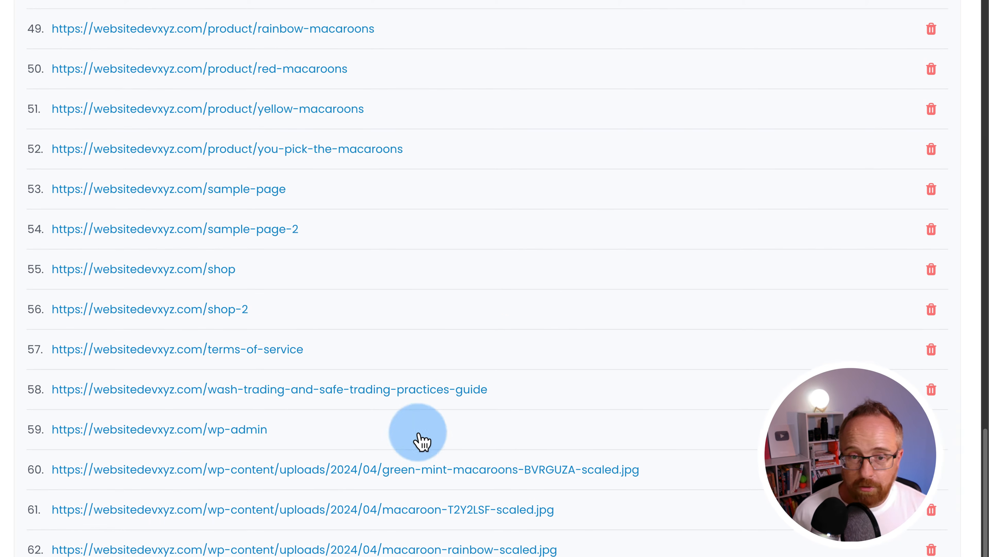
click(931, 430)
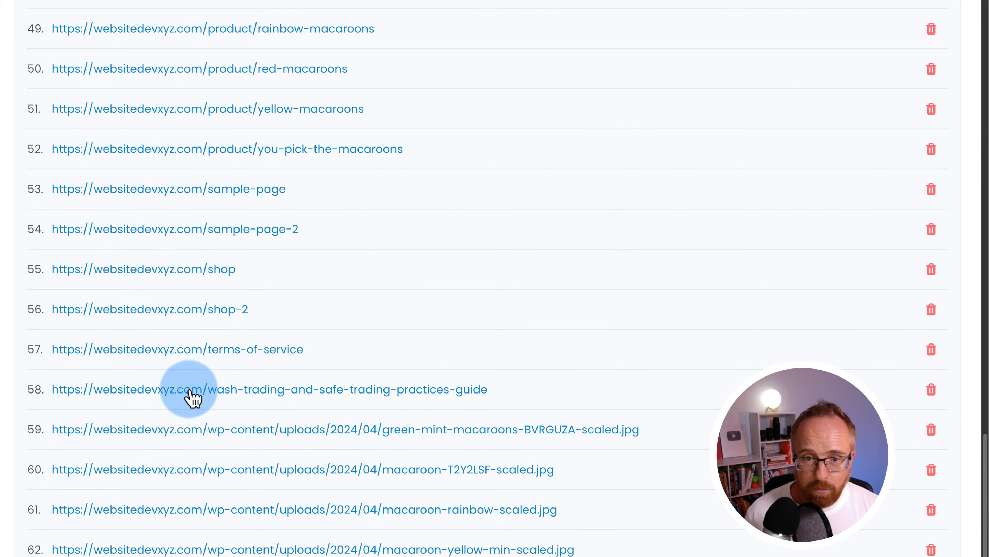
click(931, 390)
scroll(687, 443, up, 3)
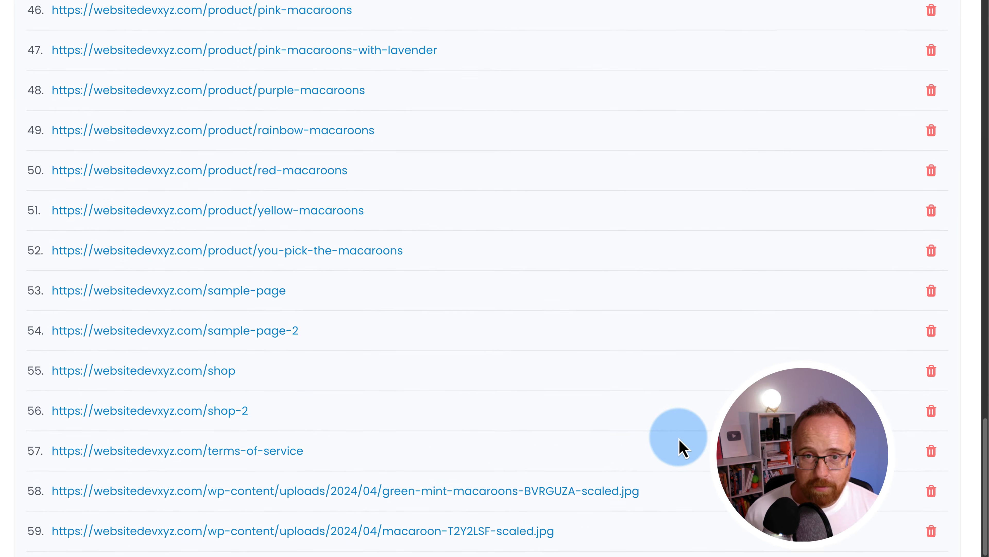
scroll(682, 448, up, 1)
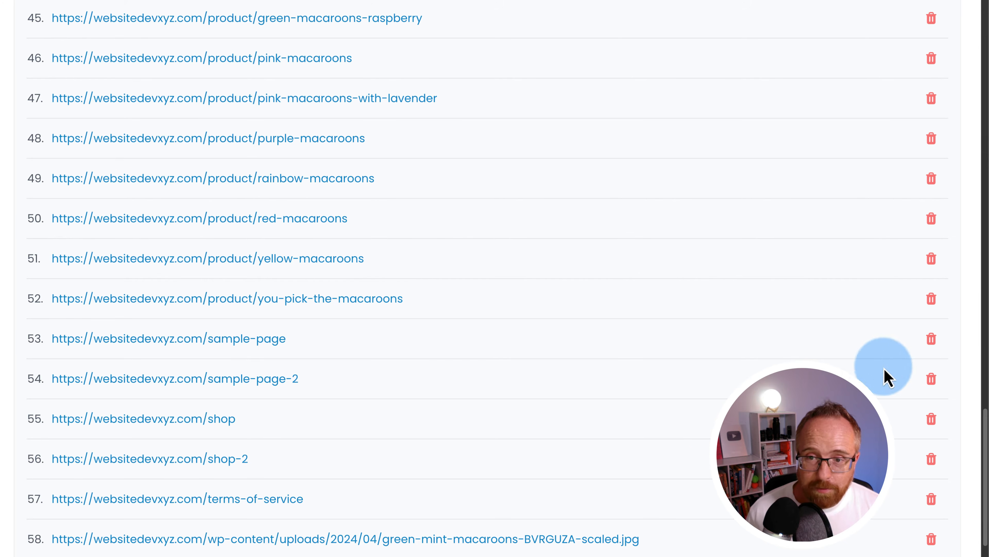
click(931, 338)
click(930, 339)
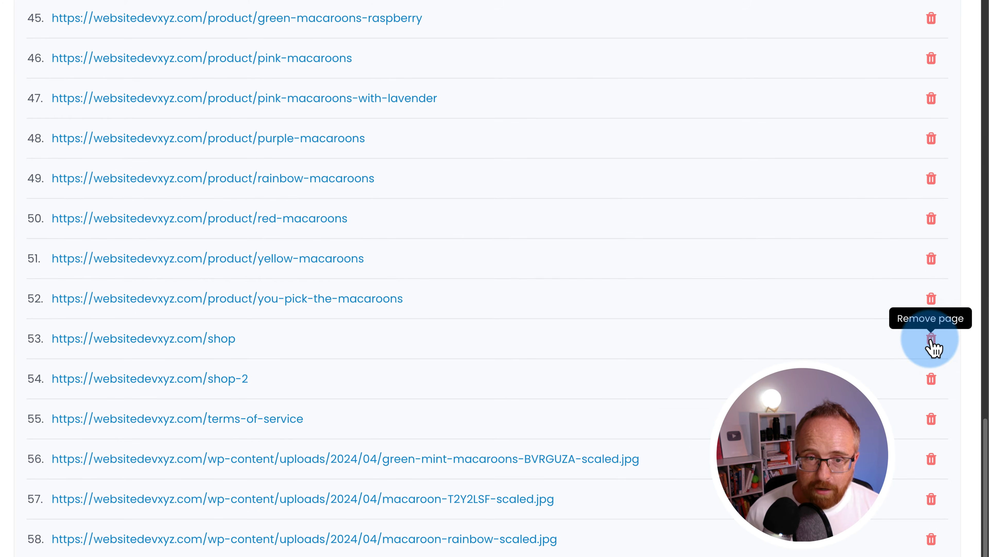
click(931, 378)
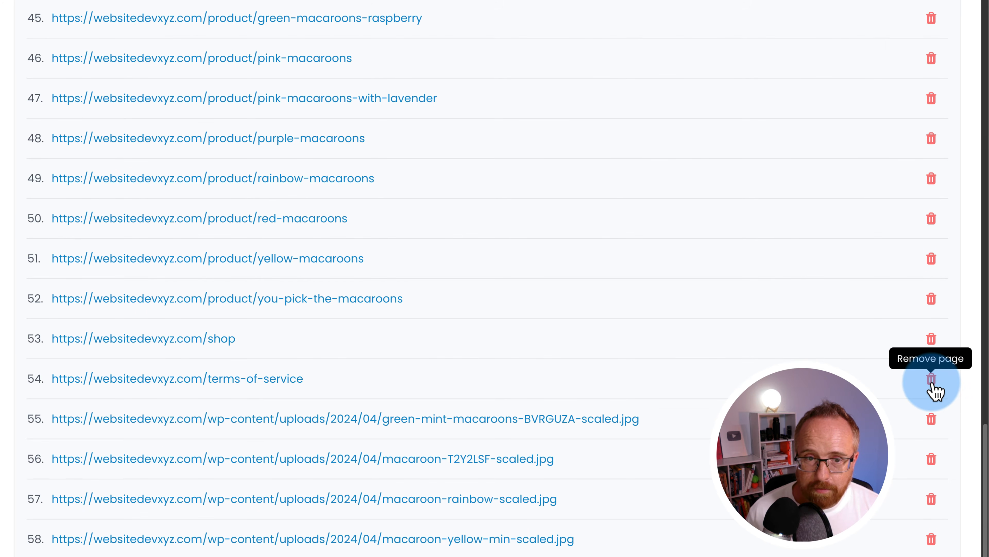
- Remove the my-account, my-account-2 and my-account-2 lost-password pages
scroll(385, 473, up, 7)
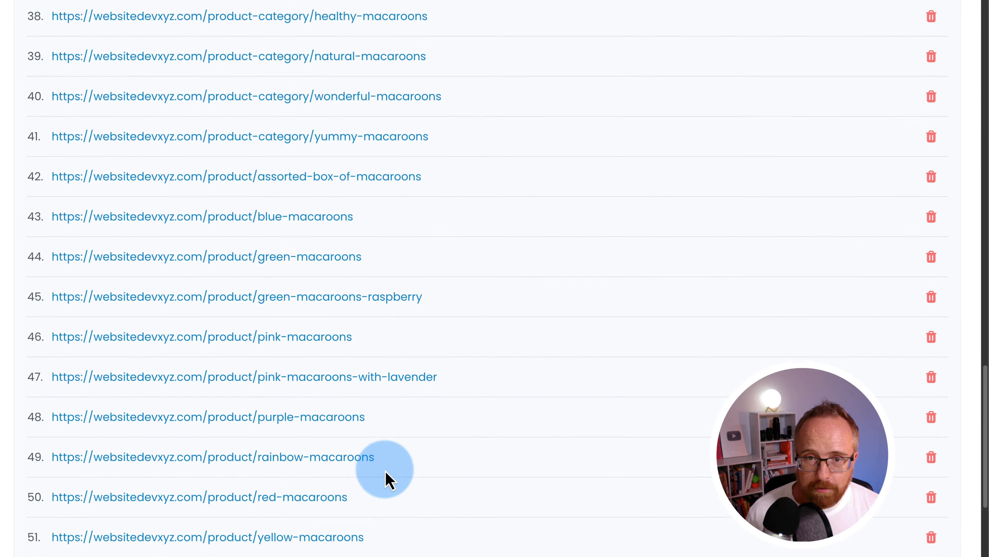
scroll(387, 481, up, 12)
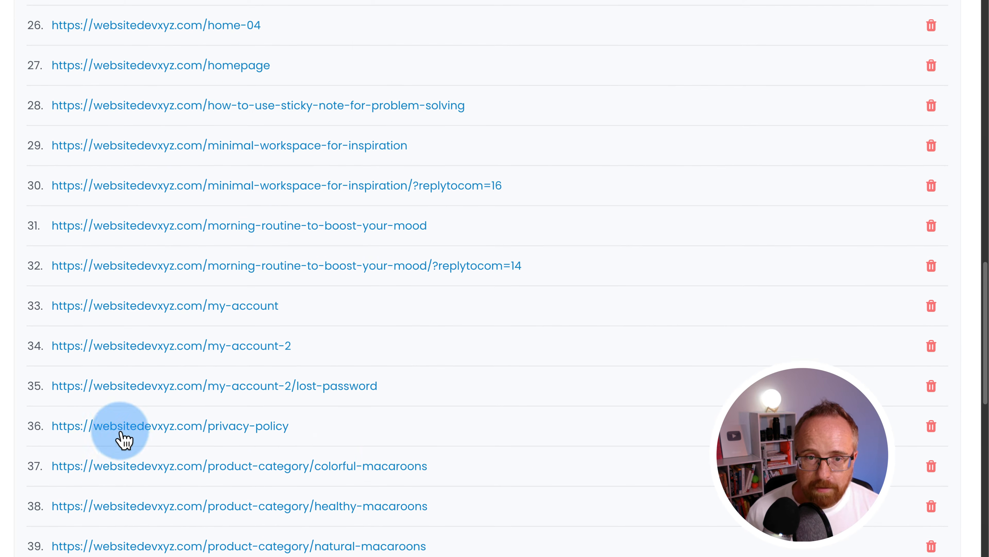
scroll(276, 456, up, 3)
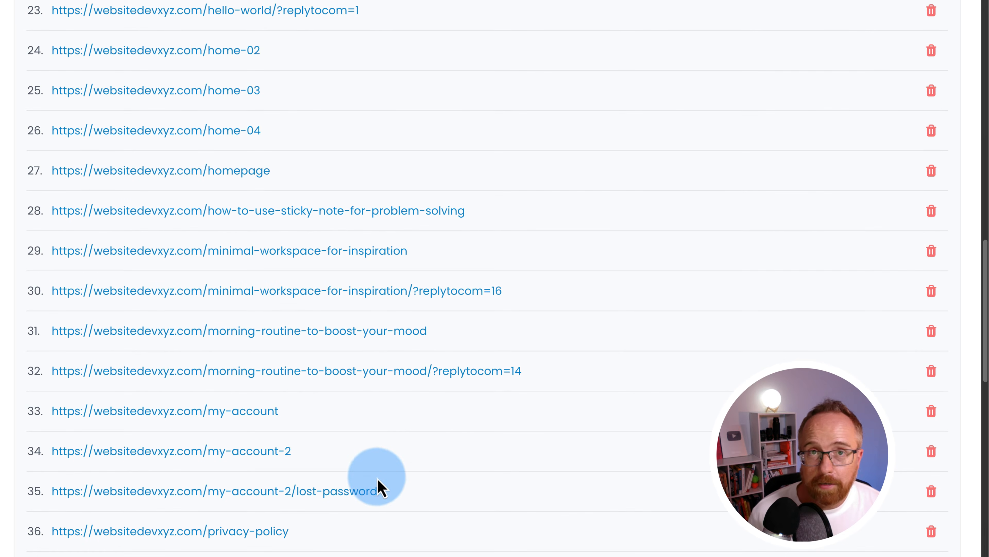
click(931, 410)
click(932, 412)
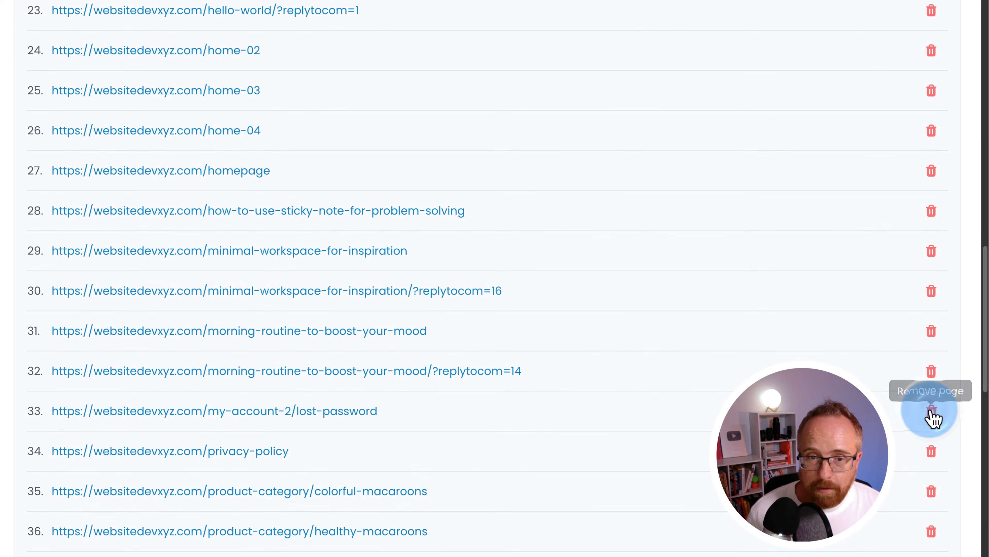
click(932, 411)
- Remove cart, cart-2 and the blockchain, creative-science, gemological, ui-ux-deisgn and uncategorized category pages
scroll(778, 329, up, 1)
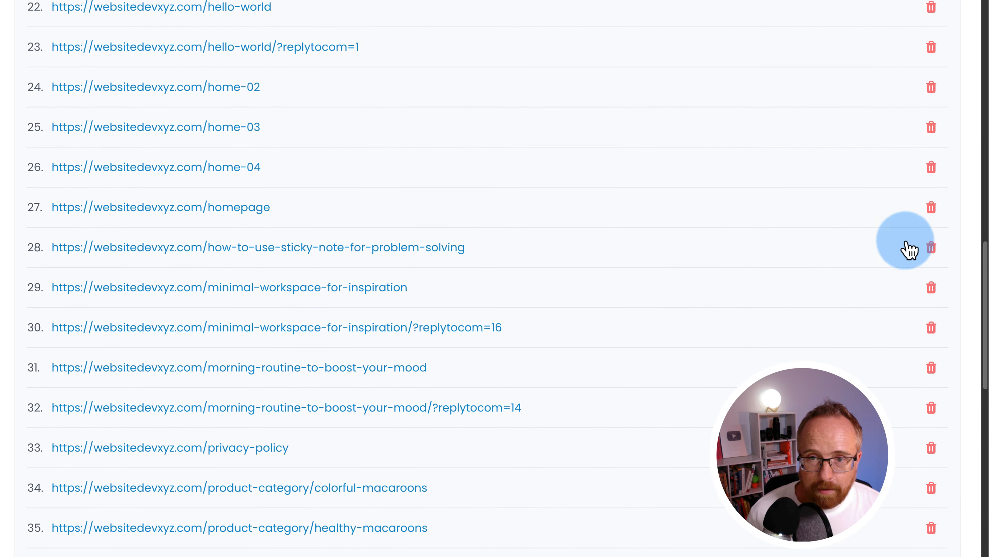
scroll(934, 255, up, 5)
scroll(934, 257, up, 20)
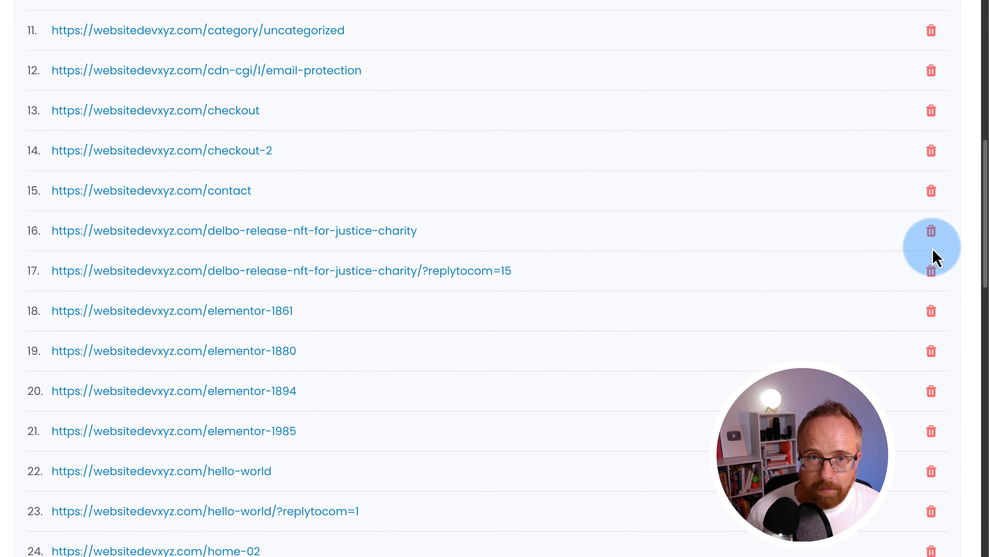
scroll(935, 257, down, 3)
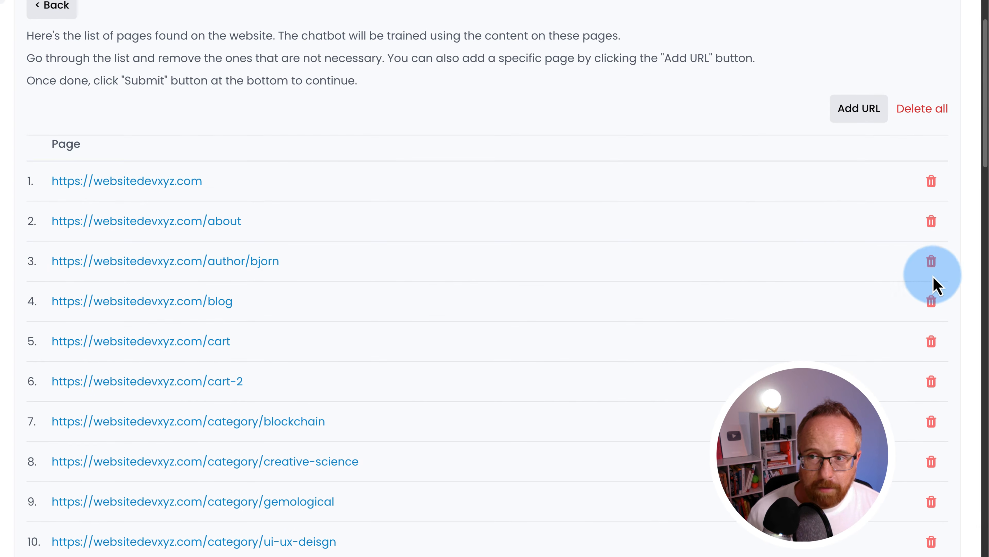
scroll(312, 285, down, 2)
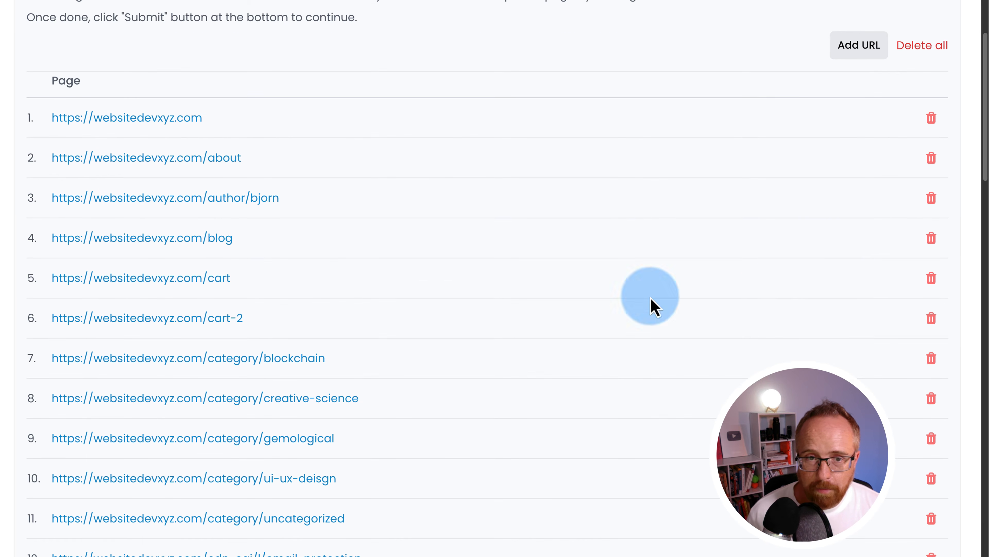
click(932, 282)
click(931, 281)
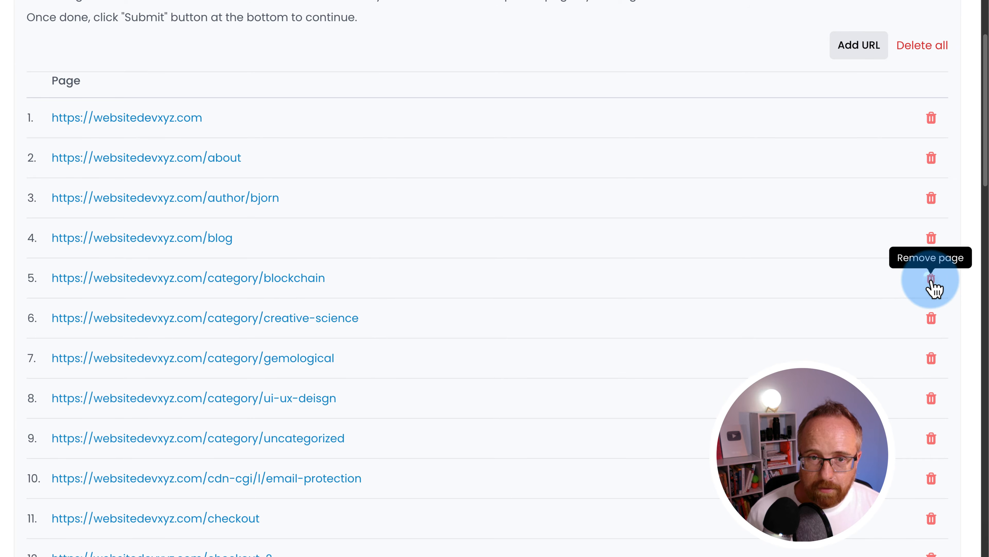
click(931, 280)
click(932, 281)
click(932, 280)
click(932, 281)
click(932, 280)
click(931, 280)
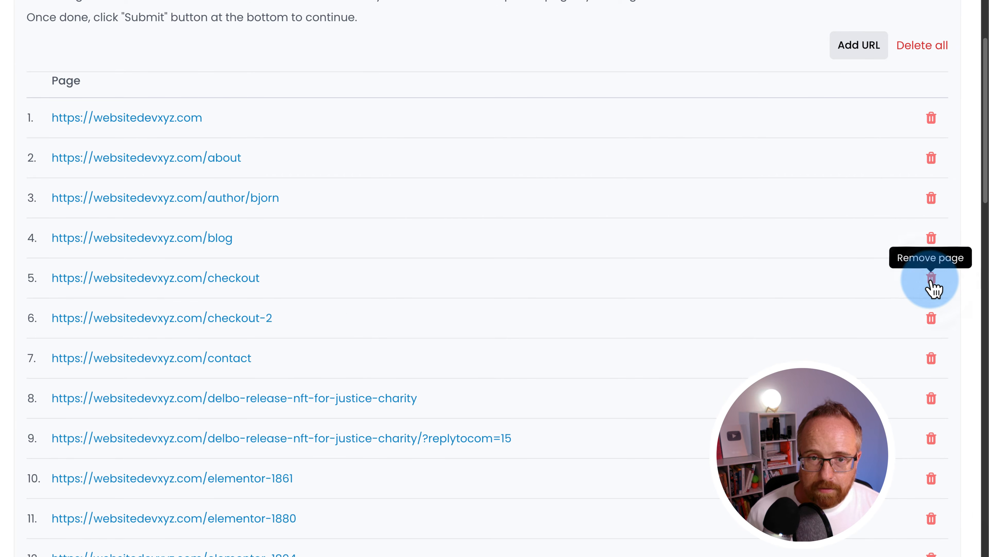
click(931, 281)
click(932, 280)
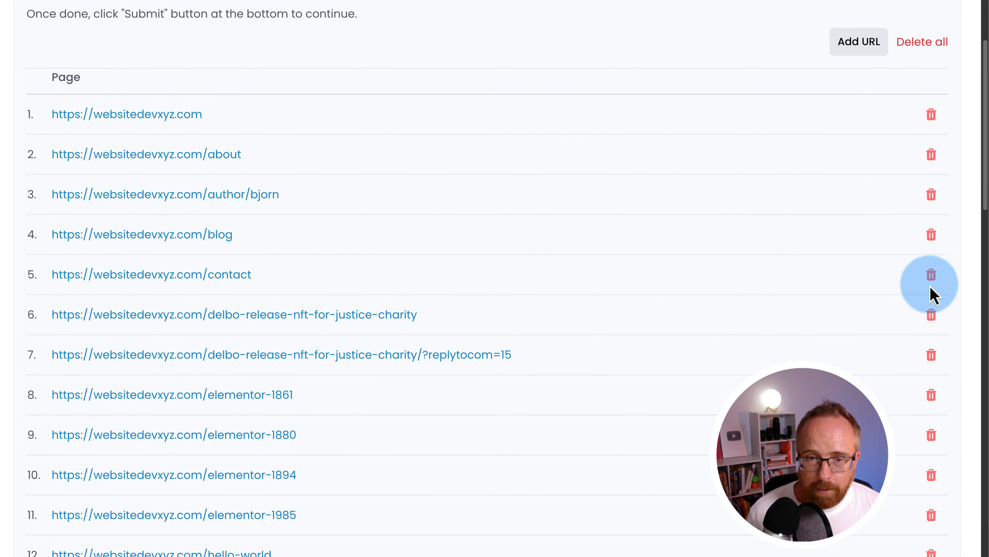
- Submit the trimmed 35-page list for training
scroll(931, 288, down, 2)
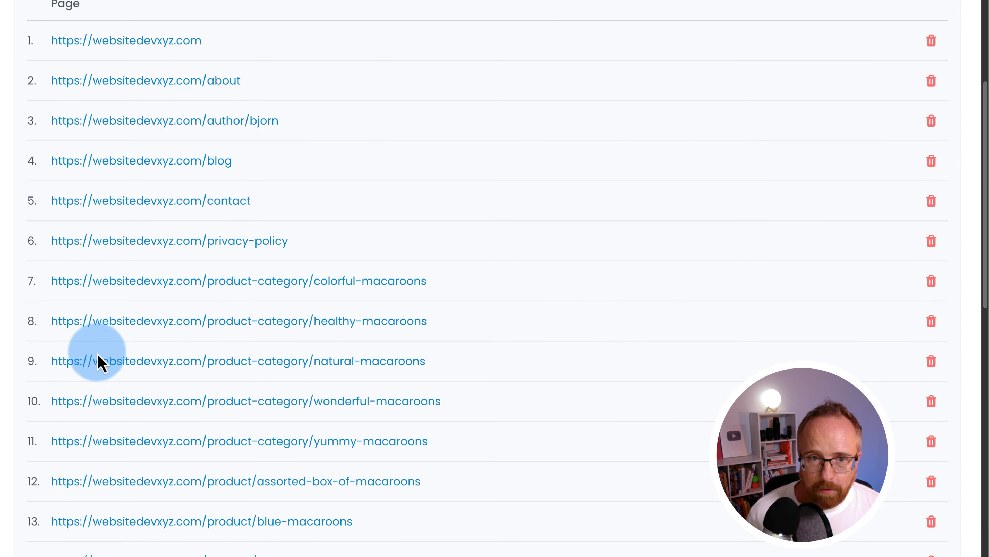
scroll(98, 355, up, 2)
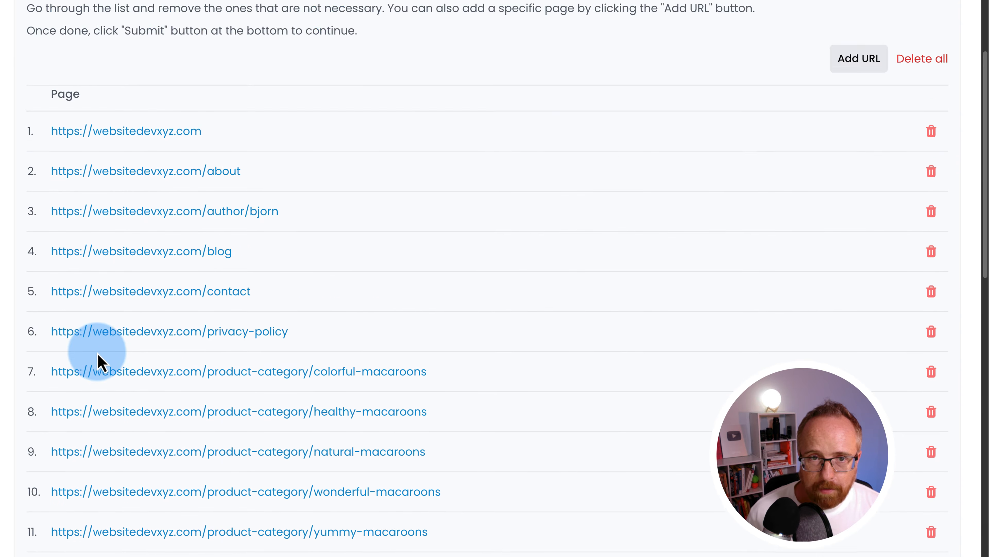
scroll(98, 355, down, 20)
scroll(98, 355, down, 5)
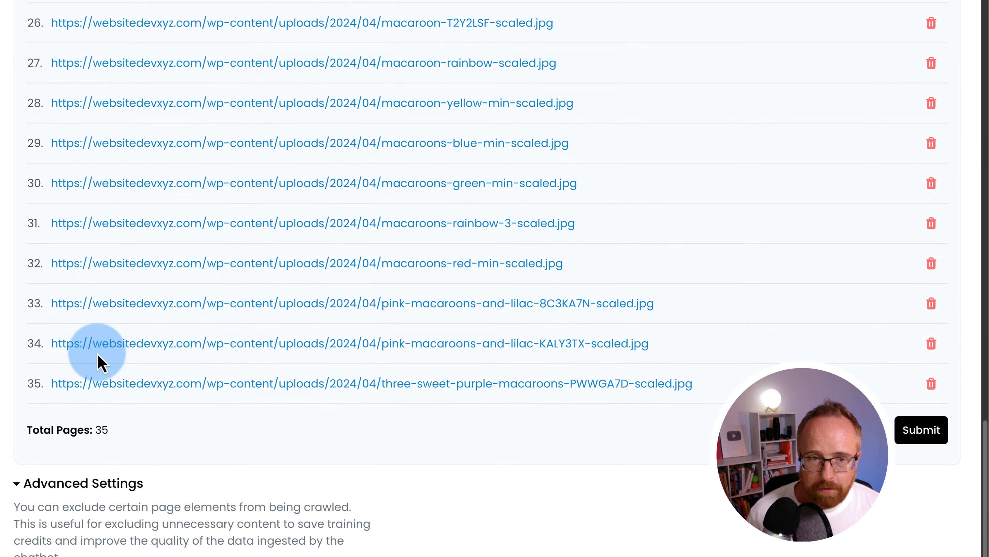
scroll(87, 462, down, 2)
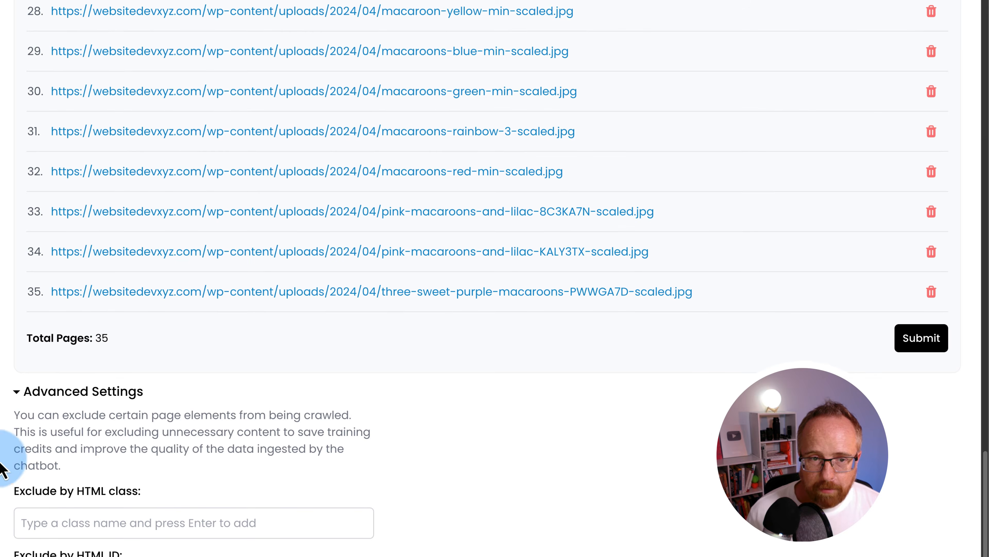
scroll(88, 438, up, 6)
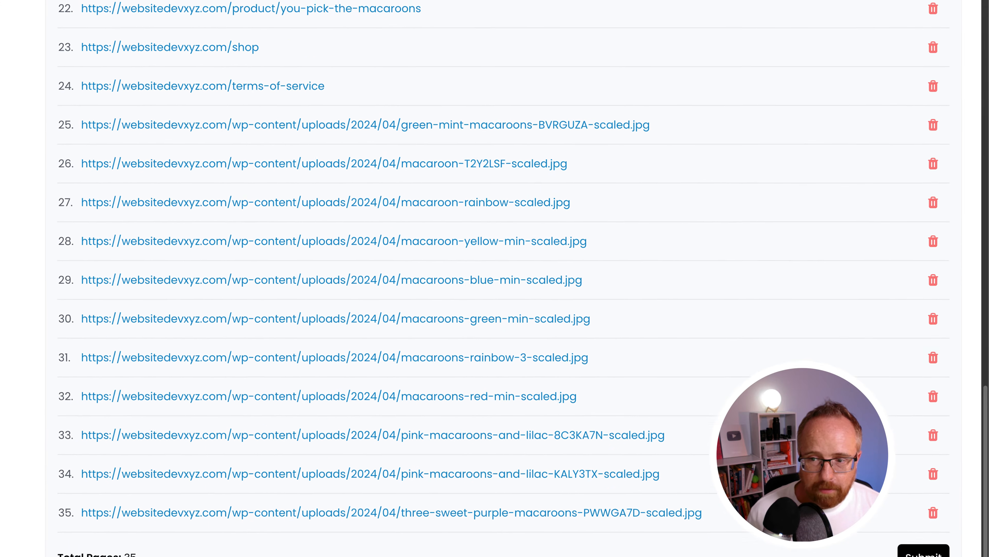
click(923, 552)
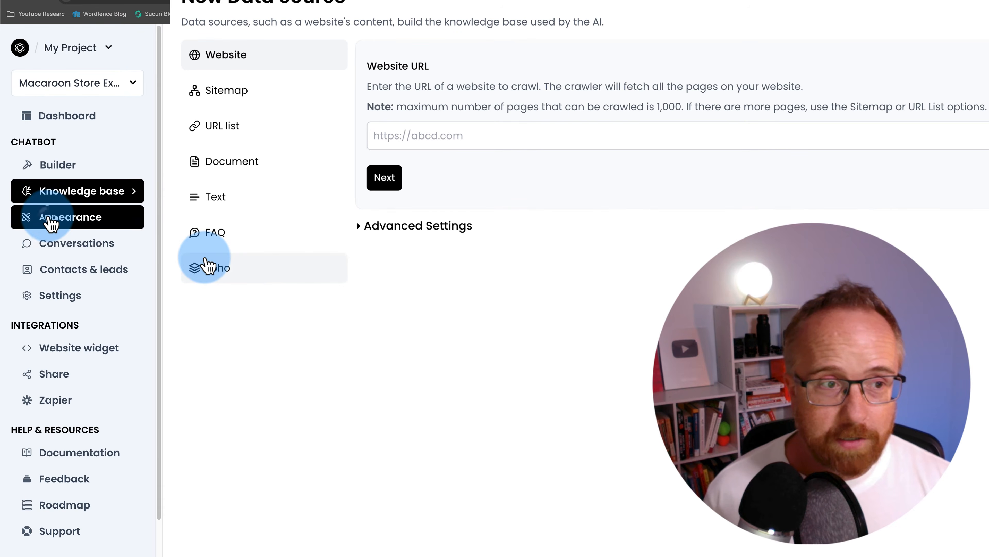
- In Design, set the primary colour to light blue #7B81FF
click(51, 220)
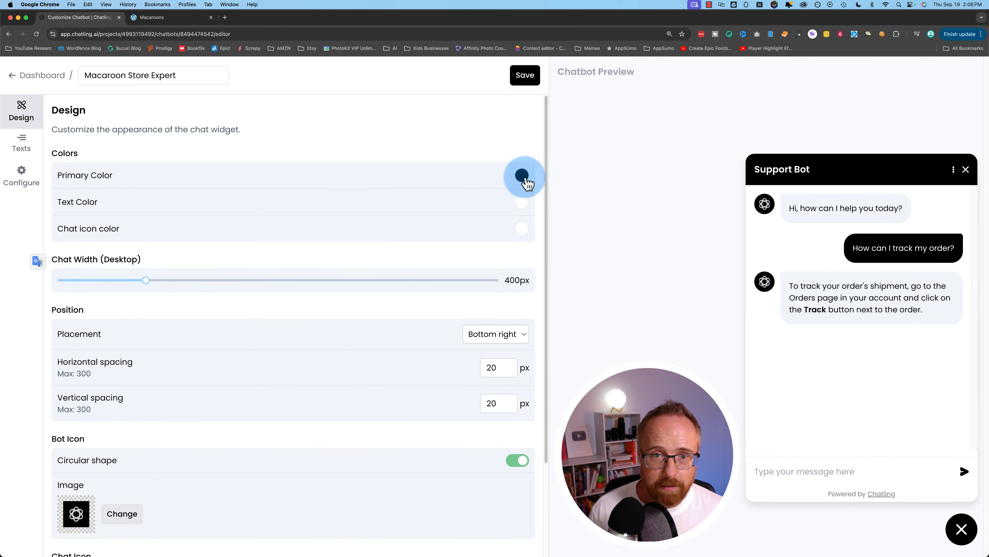
click(526, 179)
click(490, 192)
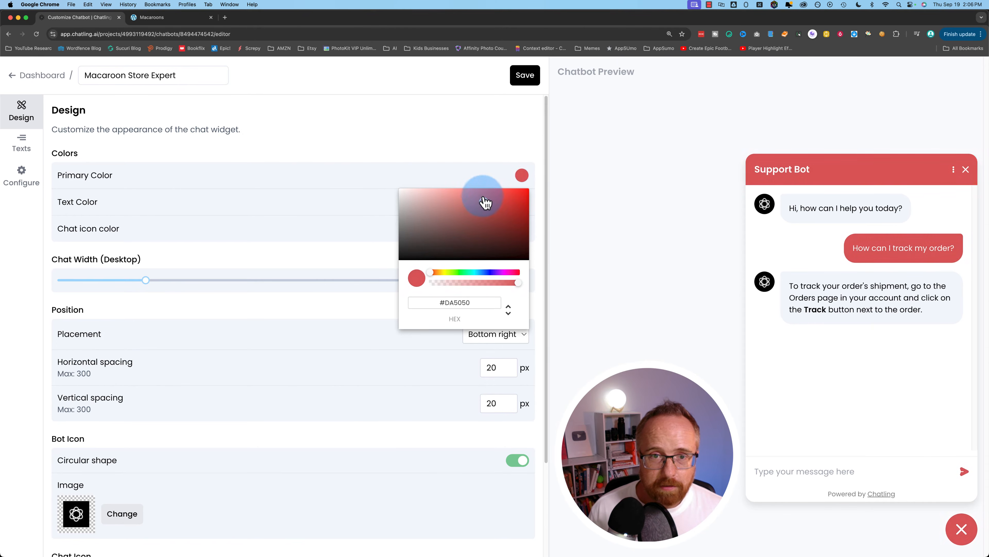
click(492, 186)
click(521, 177)
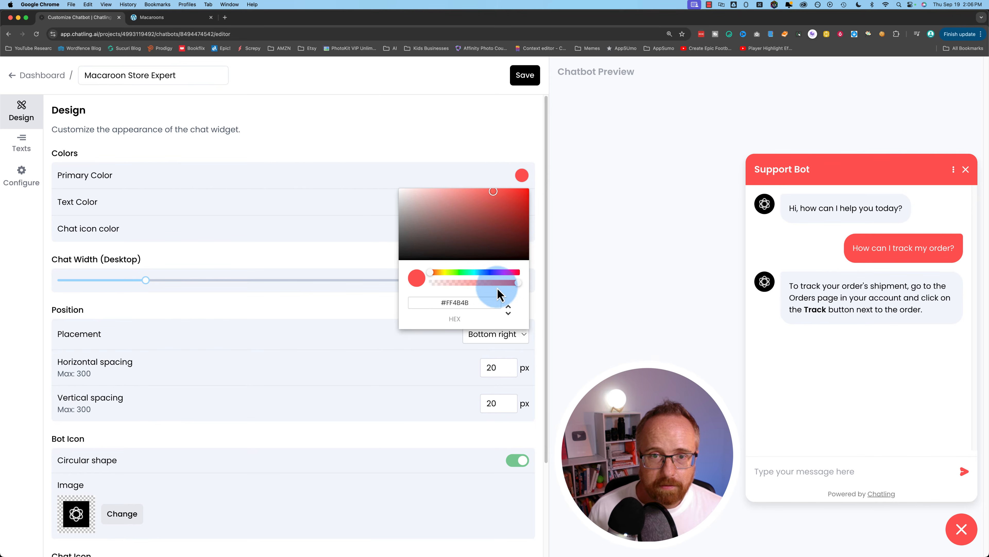
click(489, 273)
drag(493, 226, 467, 190)
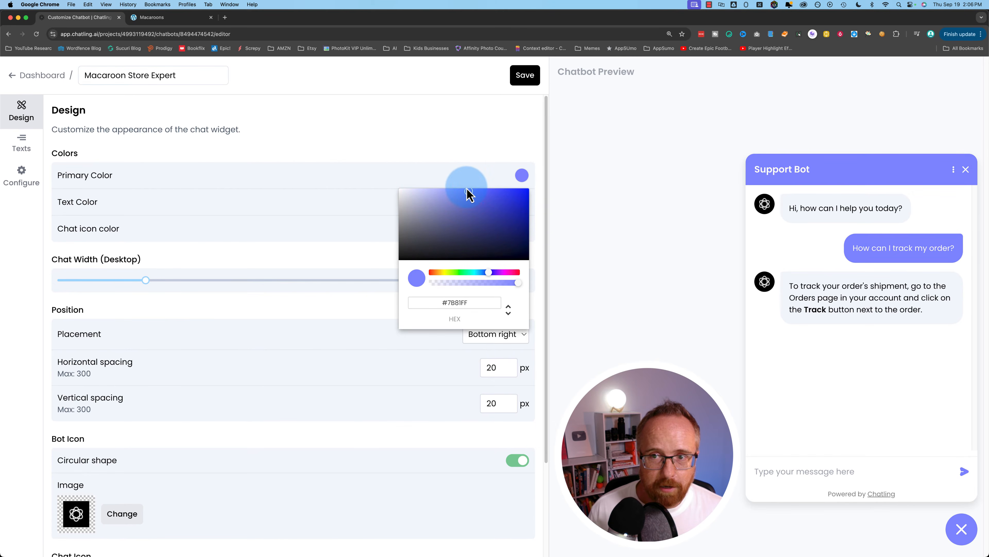
click(459, 159)
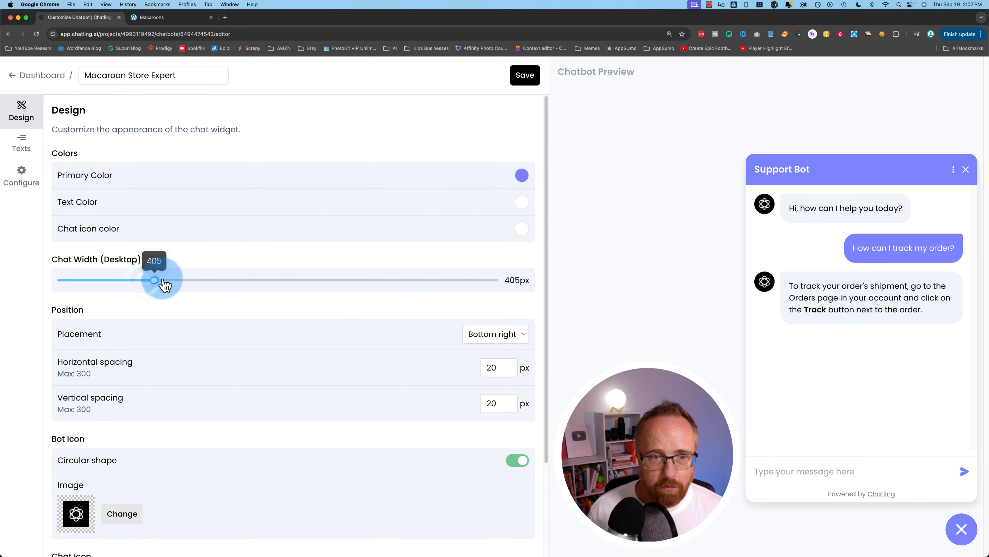
- Widen the chat window to 408px and keep the widget placed bottom right
mouse_move(163, 281)
mouse_down()
mouse_move(536, 281)
mouse_move(128, 282)
mouse_move(161, 282)
mouse_up()
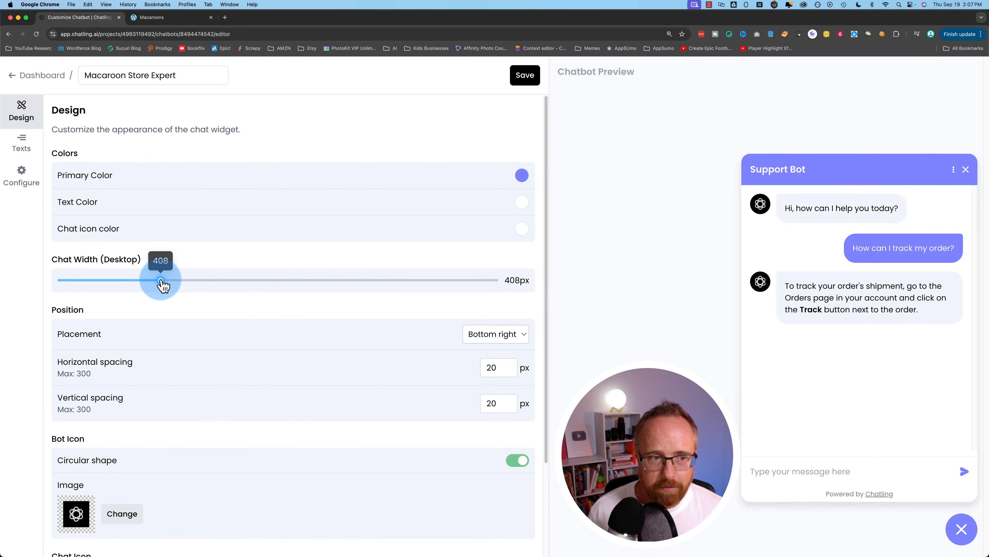
scroll(243, 329, down, 5)
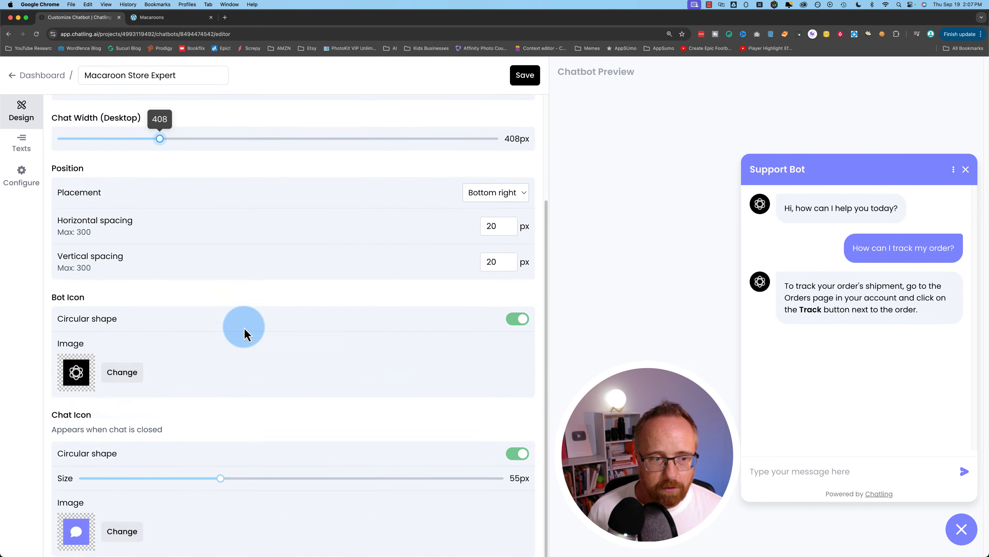
scroll(245, 332, up, 4)
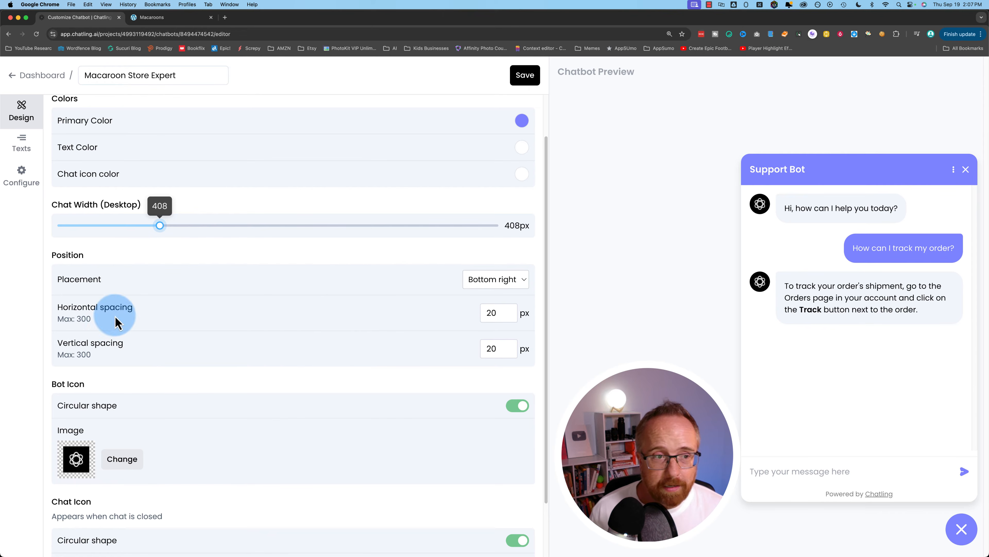
click(497, 280)
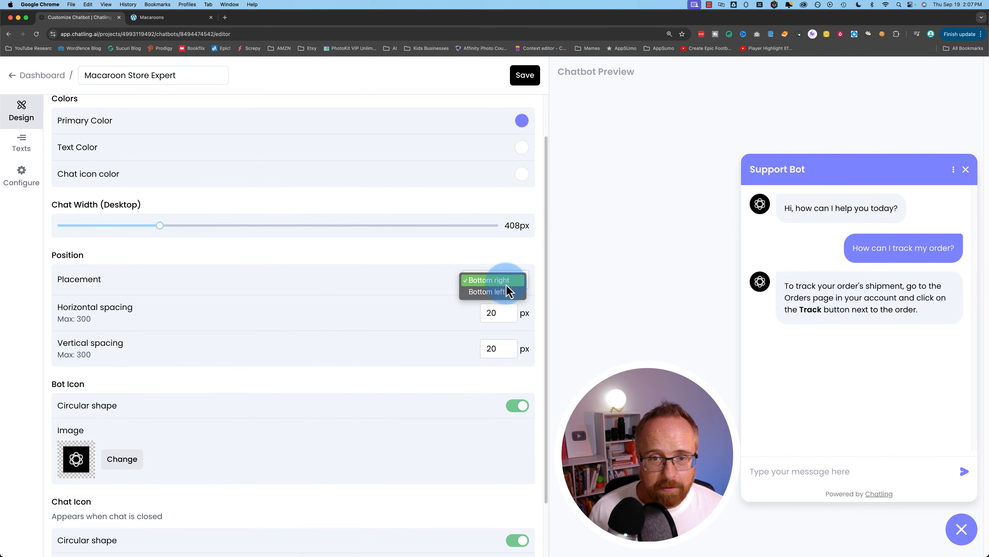
click(379, 397)
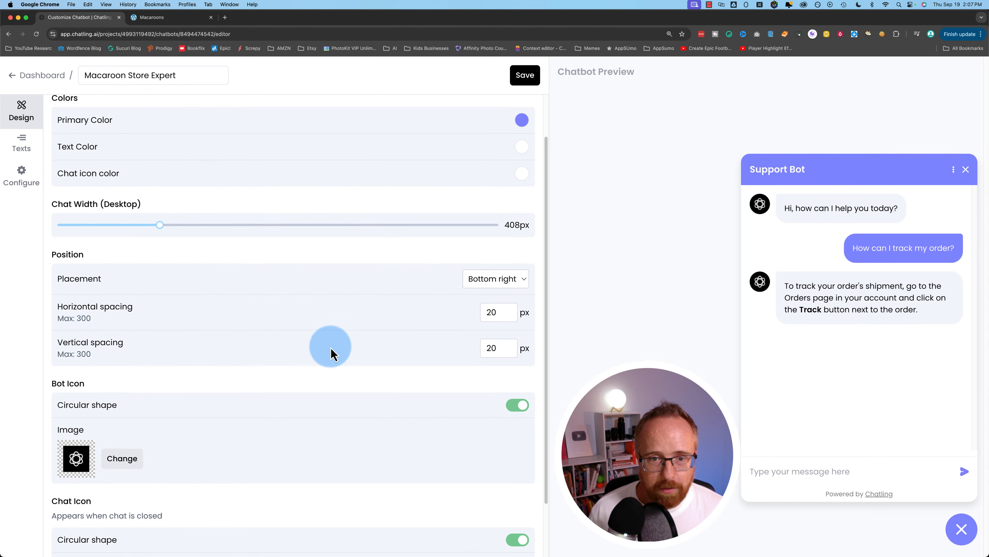
- Upload the me-2024.png photo as the bot avatar and check the chat preview
scroll(331, 353, down, 3)
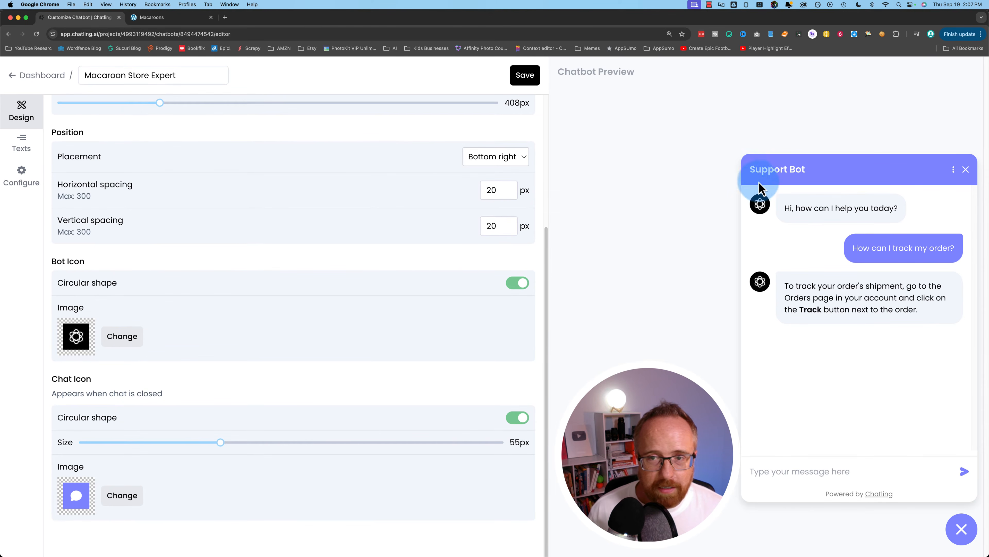
click(124, 337)
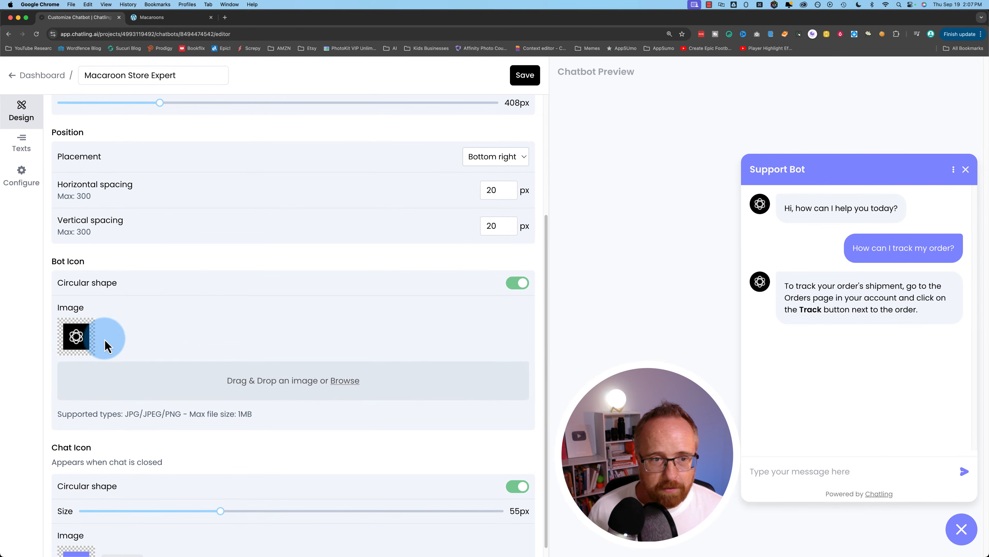
click(345, 381)
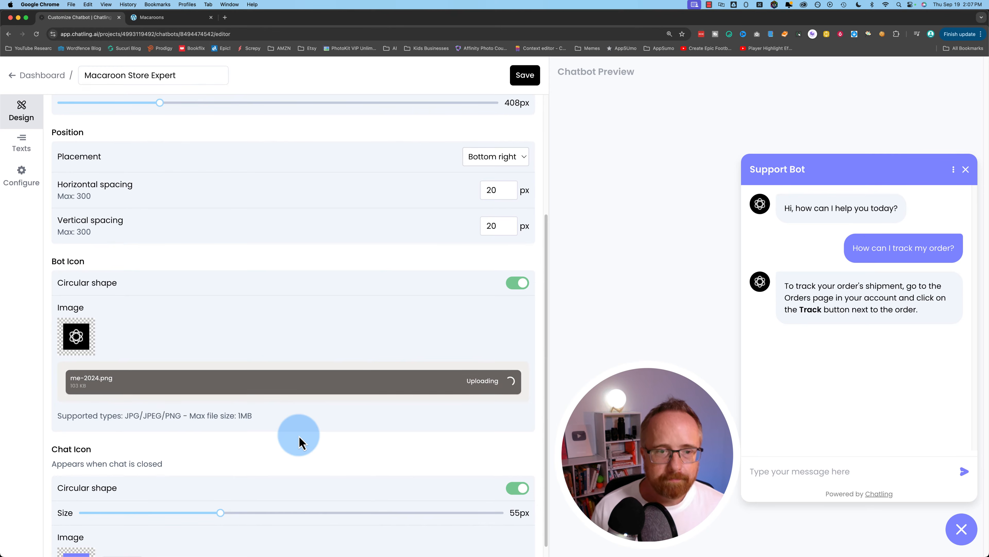
scroll(351, 343, down, 2)
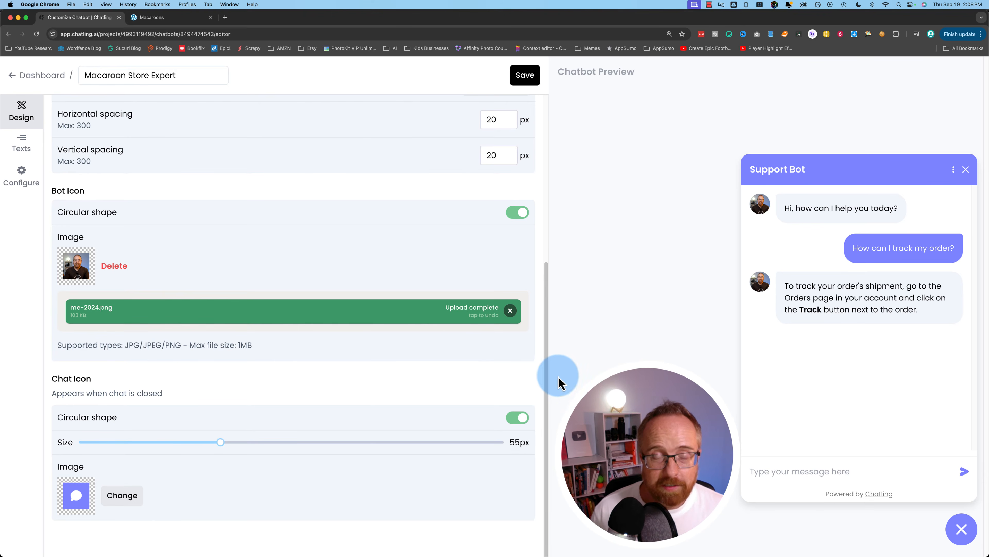
click(958, 536)
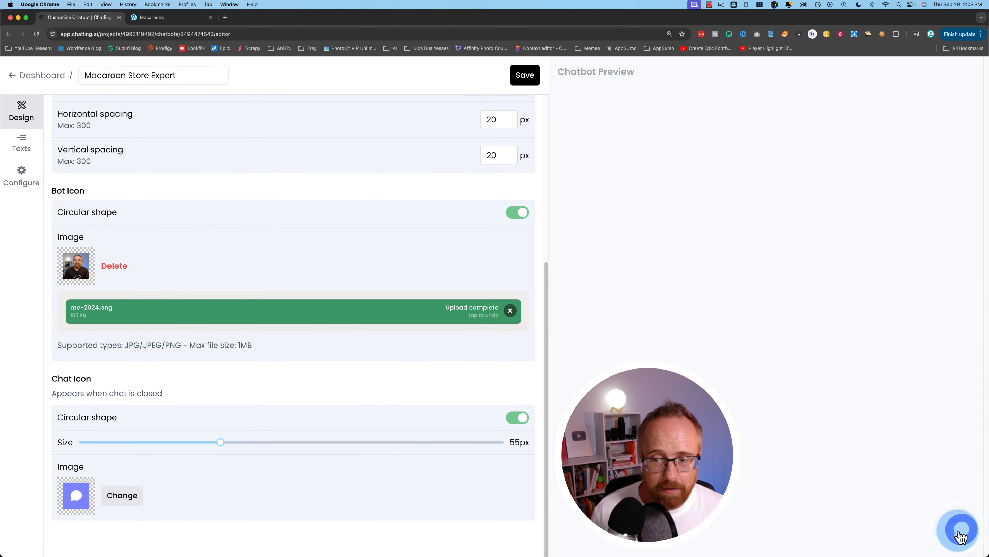
click(961, 535)
click(965, 534)
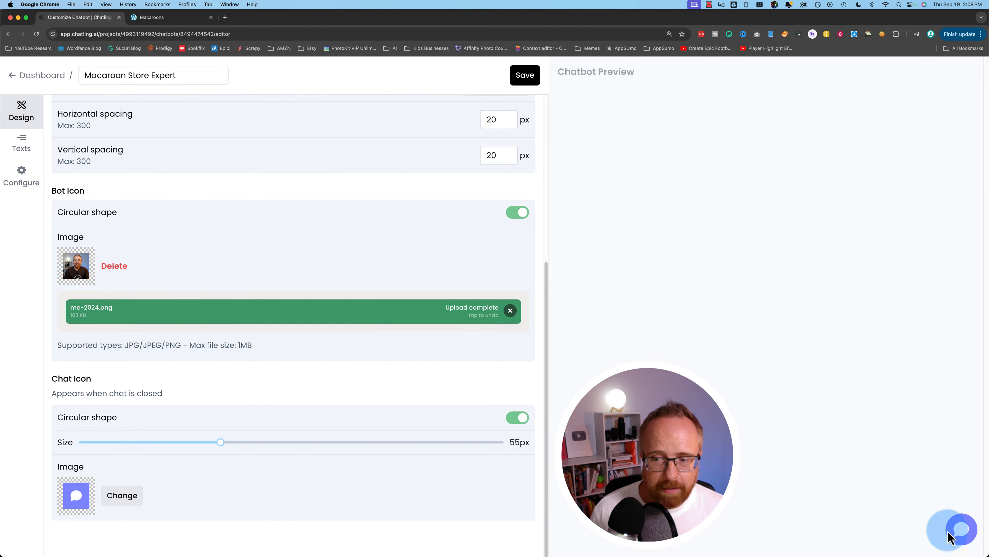
click(967, 537)
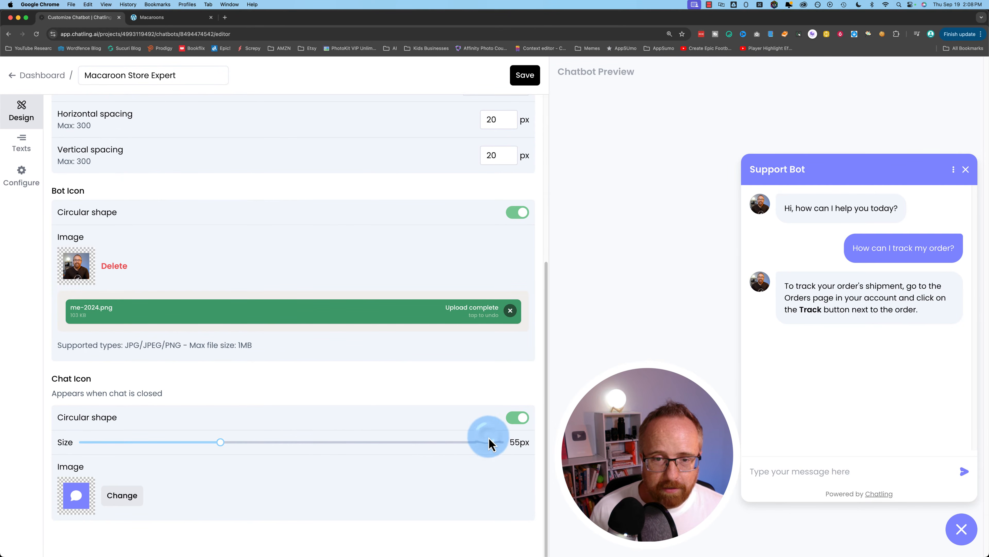
- Set the launcher chat icon size to 65px and keep it circular
click(497, 443)
drag(502, 449, 503, 448)
click(803, 507)
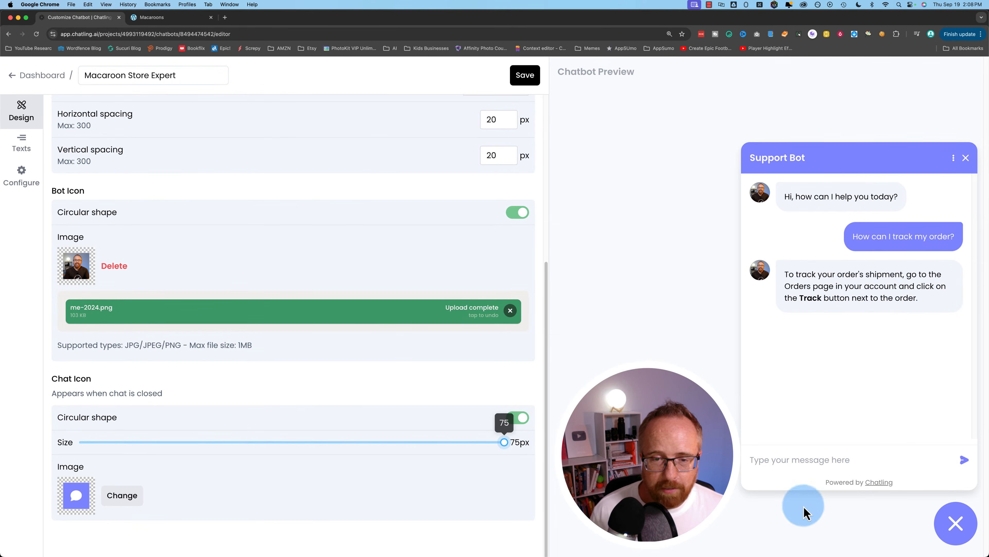
click(96, 443)
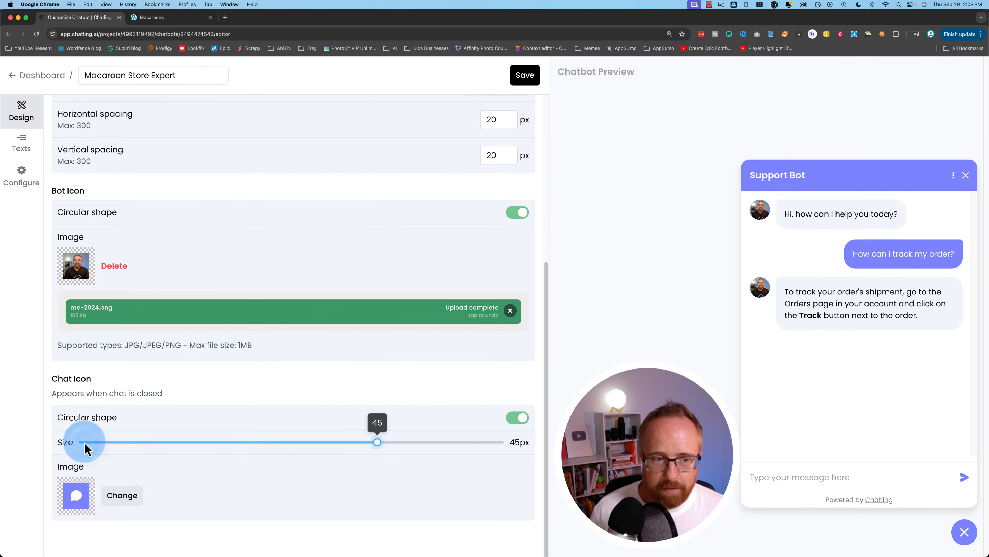
drag(80, 448, 368, 448)
click(68, 503)
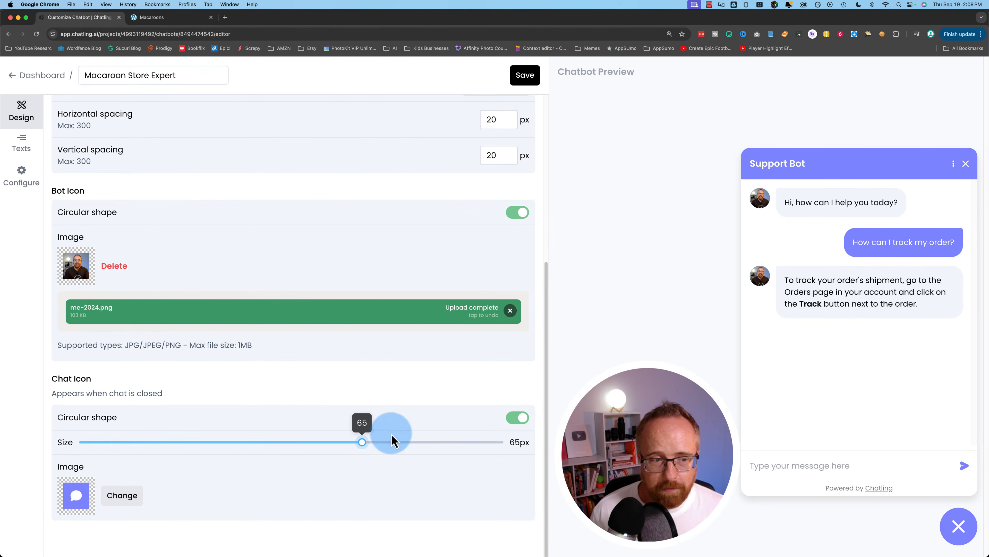
click(518, 418)
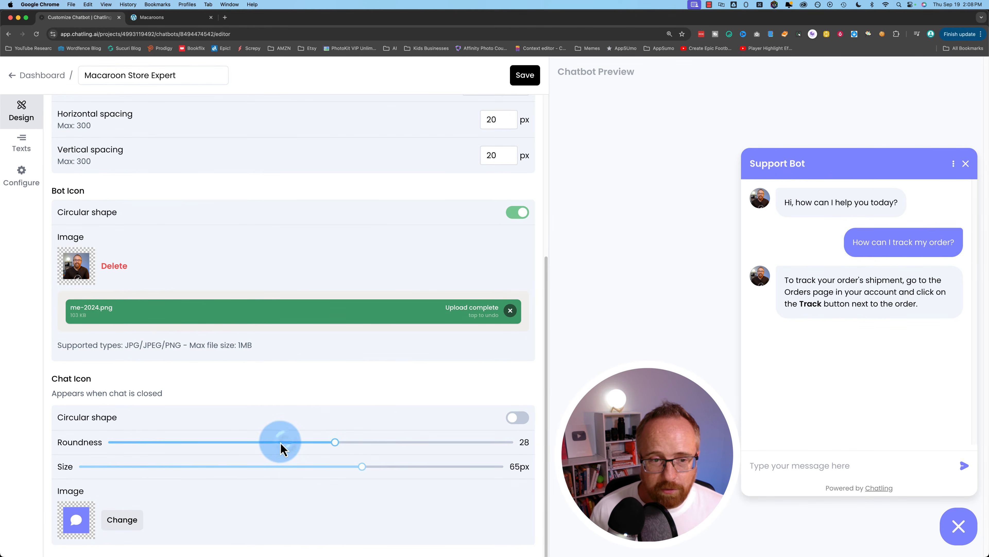
drag(138, 445, 522, 424)
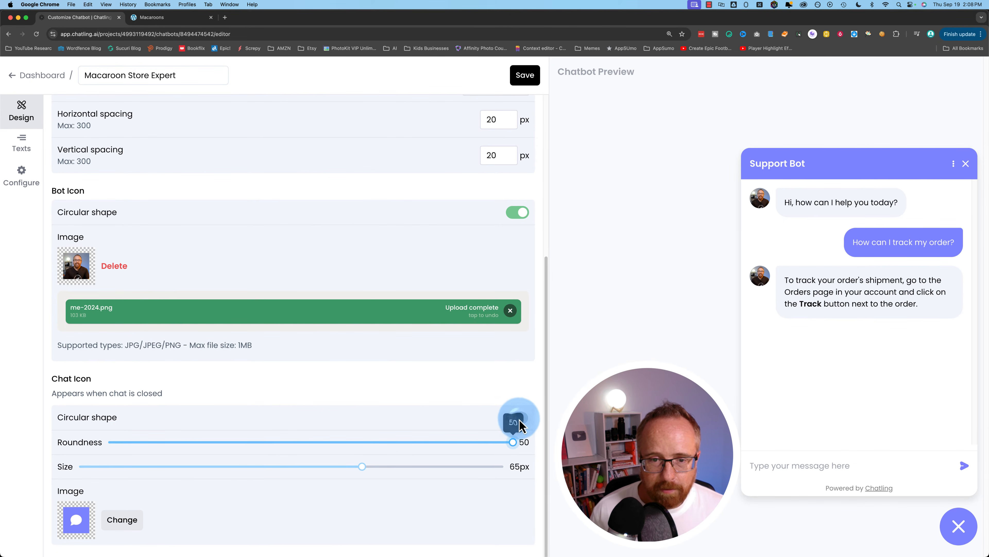
click(515, 418)
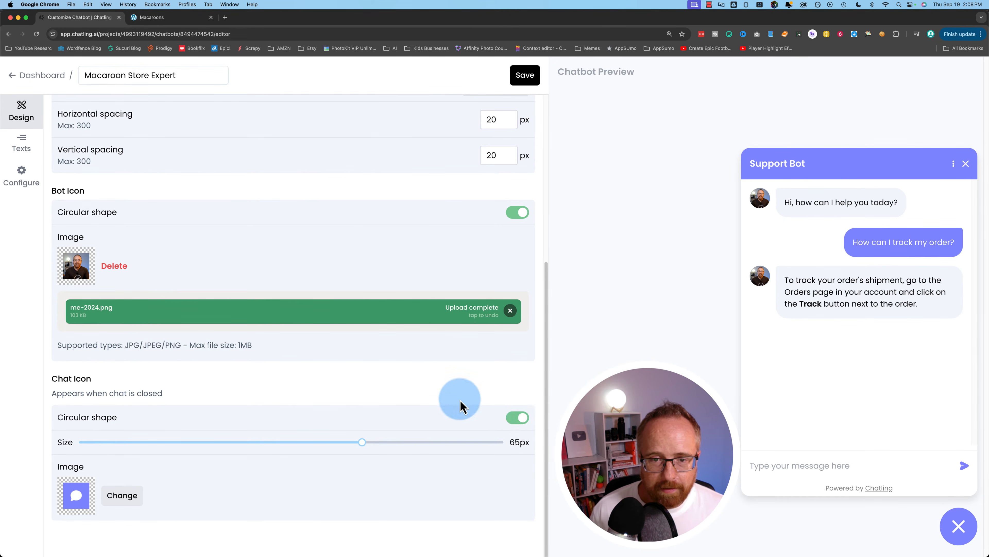
scroll(397, 393, up, 8)
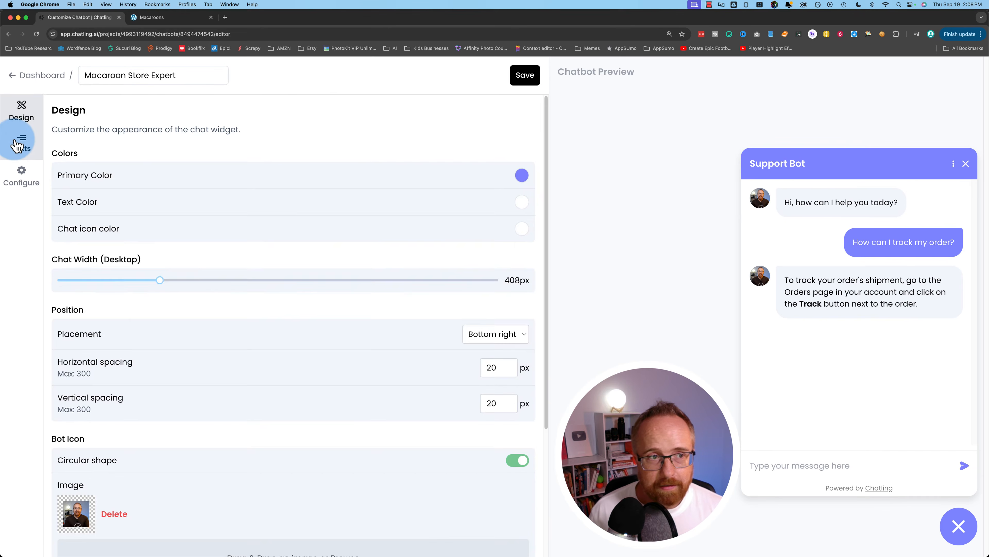
- In Texts, replace the Support Bot header title with 'All about Macaroons'
click(17, 146)
click(120, 165)
drag(119, 177, 58, 184)
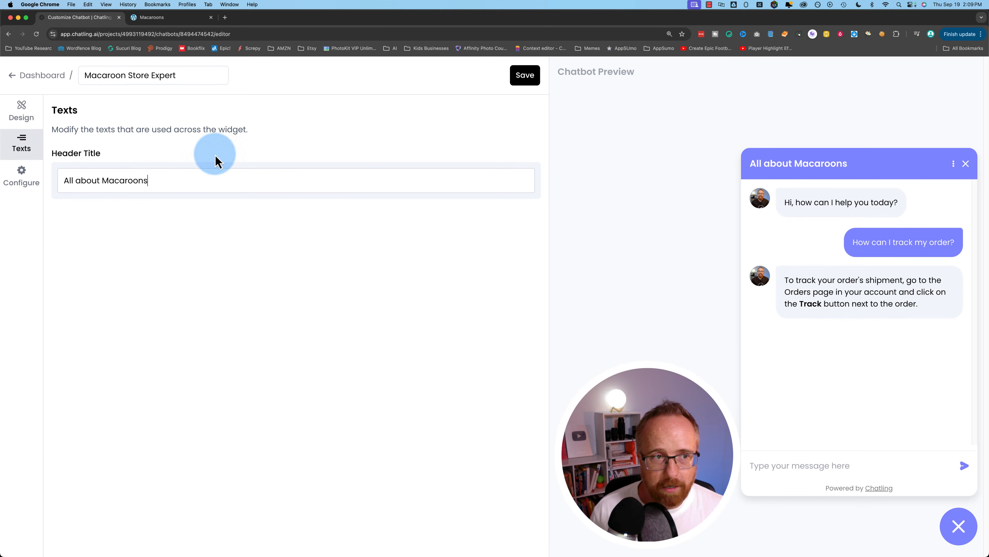
- In Configure, turn on 'Ask user to rate AI response'
click(33, 183)
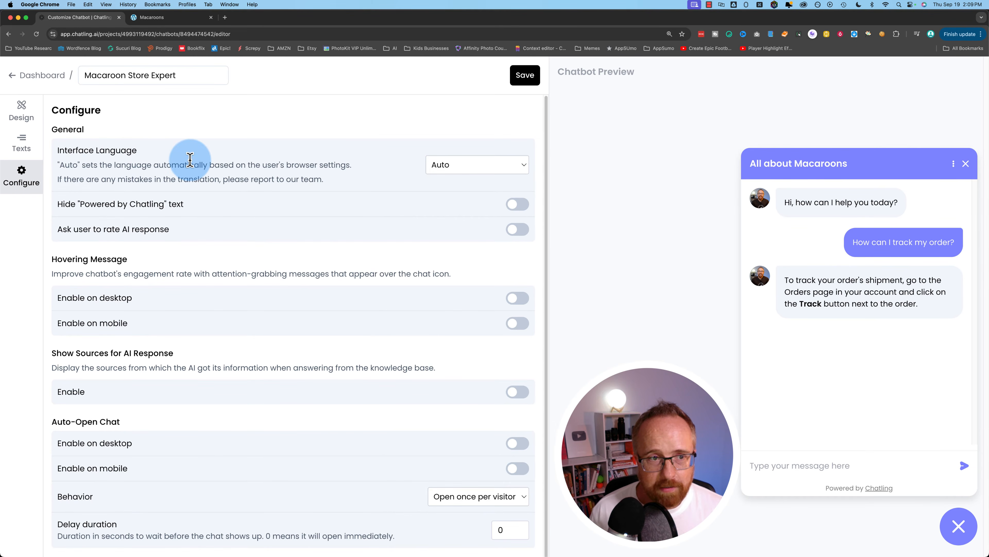
drag(59, 164, 316, 165)
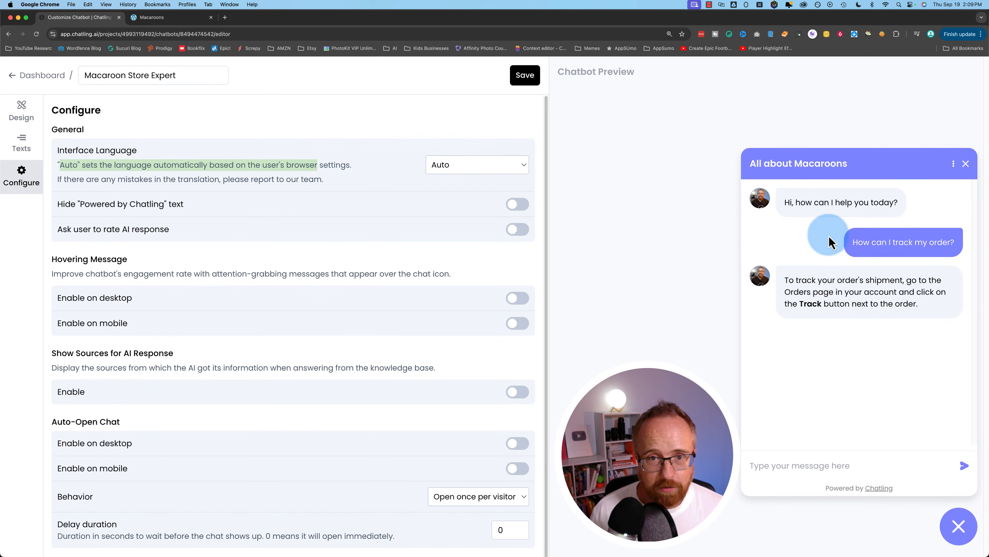
click(70, 202)
drag(64, 203, 329, 200)
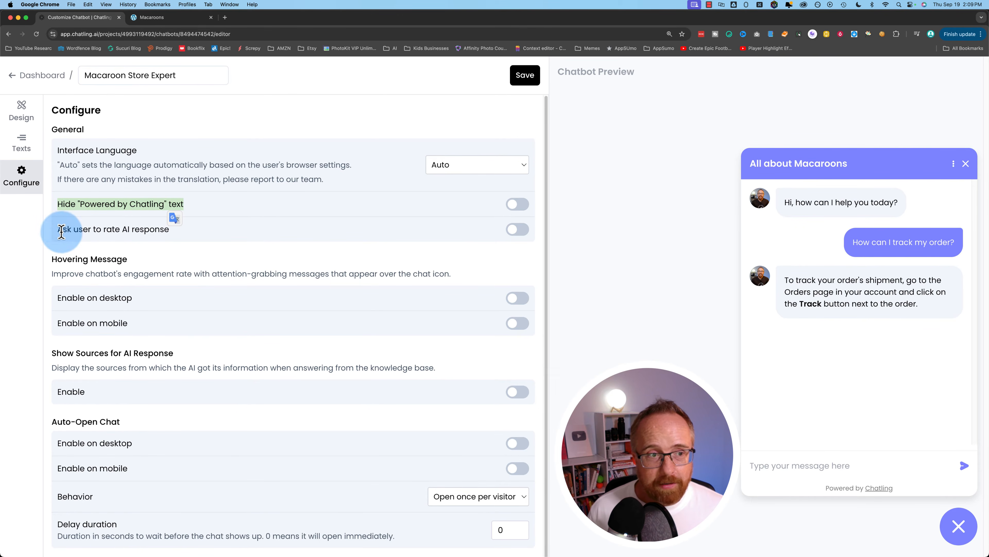
click(510, 232)
click(531, 300)
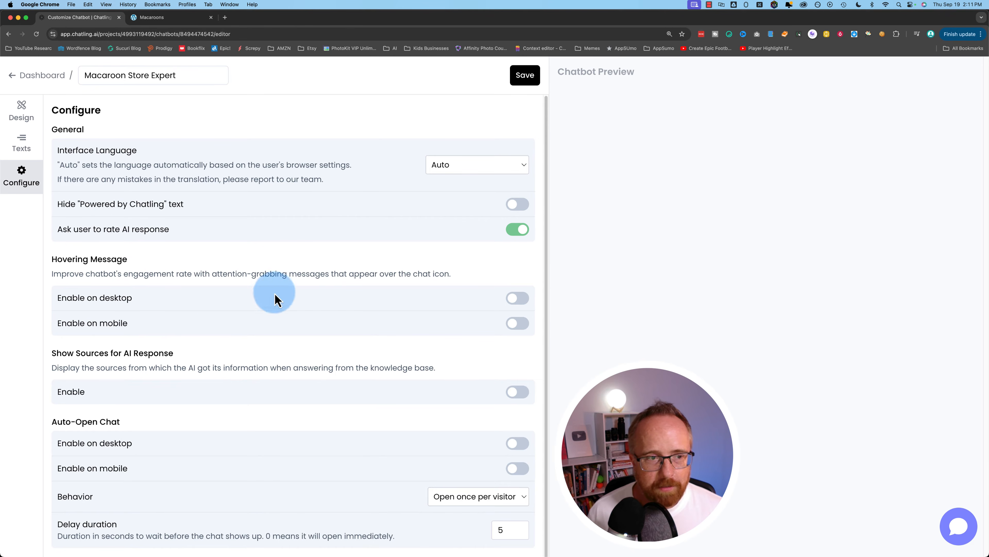
- Turn on the hovering message for desktop in Configure
click(517, 299)
click(166, 397)
text(Cl)
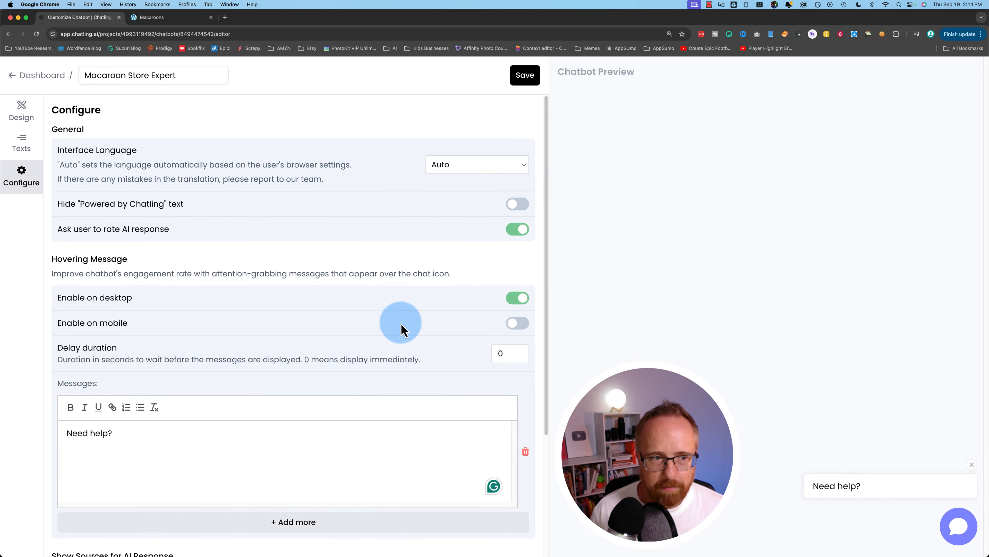
scroll(404, 327, down, 3)
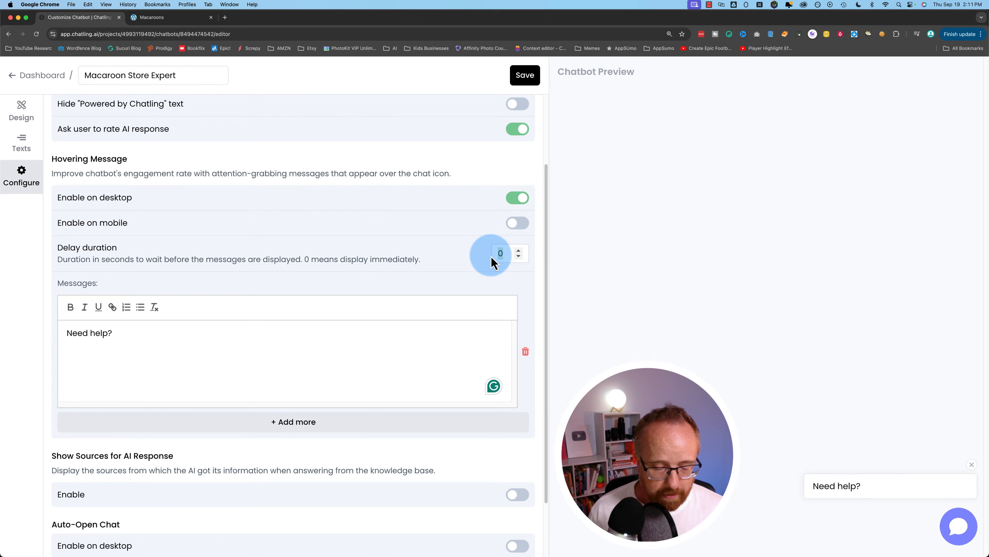
text(3)
scroll(503, 285, down, 5)
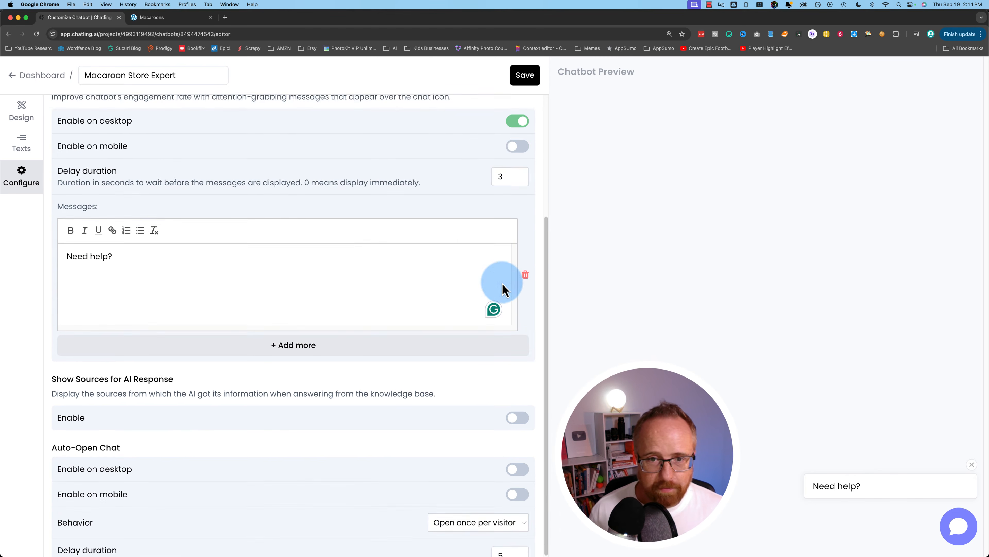
scroll(423, 415, down, 1)
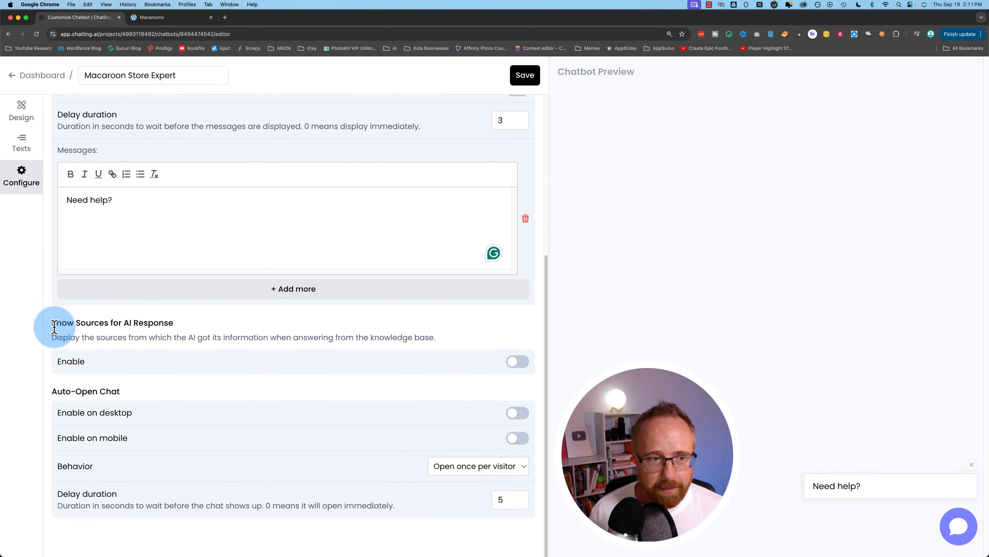
- Toggle Show Sources in AI answers on, then back off
click(517, 361)
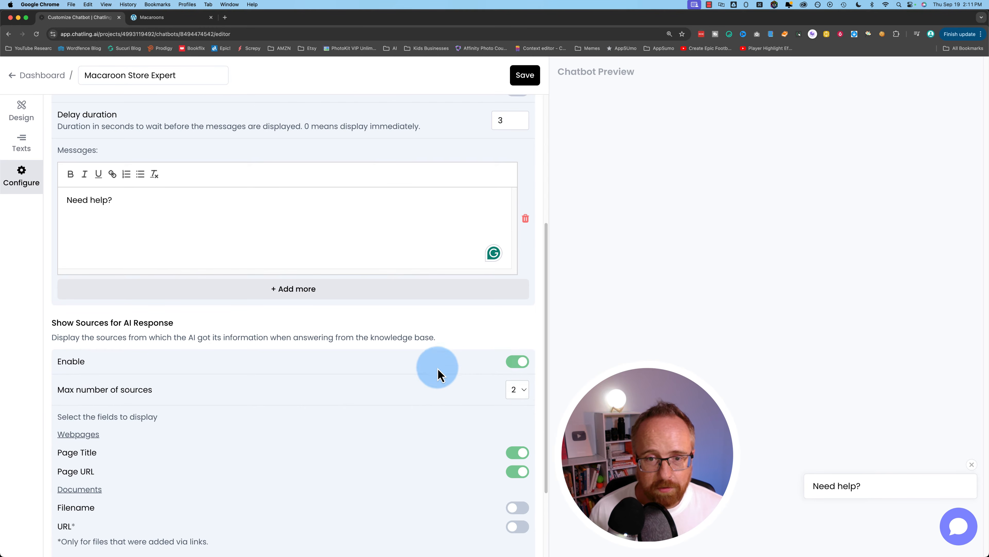
scroll(405, 370, down, 3)
scroll(405, 370, down, 1)
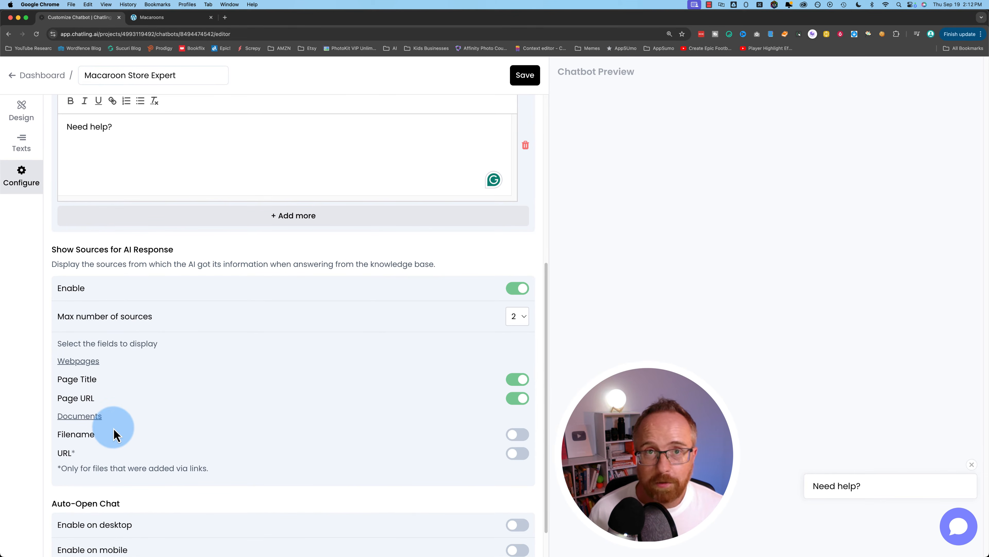
click(521, 296)
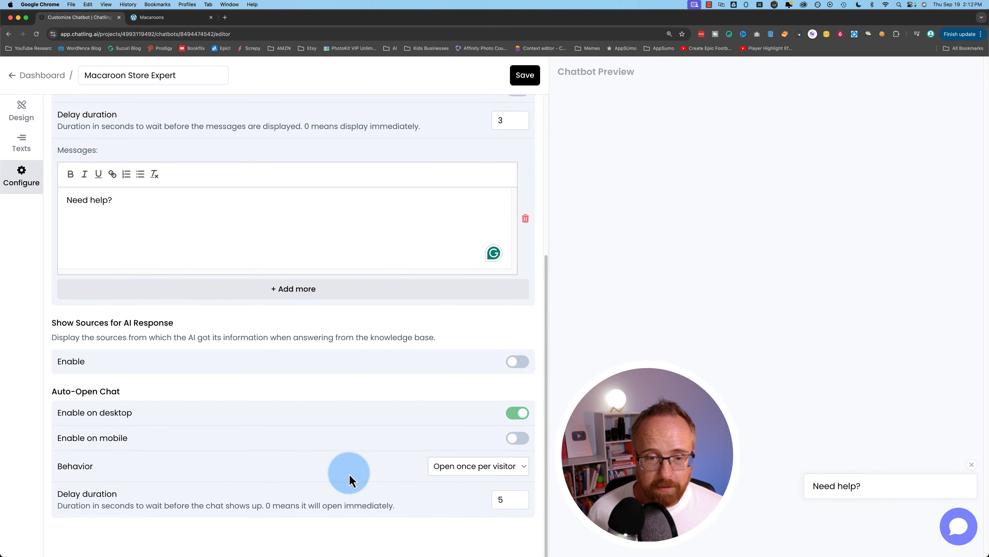
- Keep desktop auto-open with a 5-second delay and save the chatbot settings
click(502, 470)
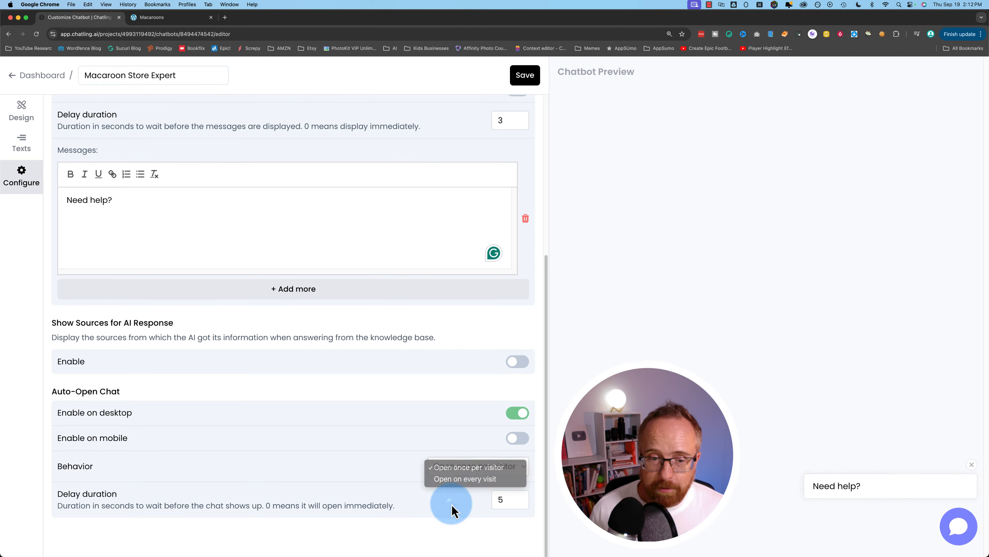
click(489, 506)
drag(489, 506, 479, 510)
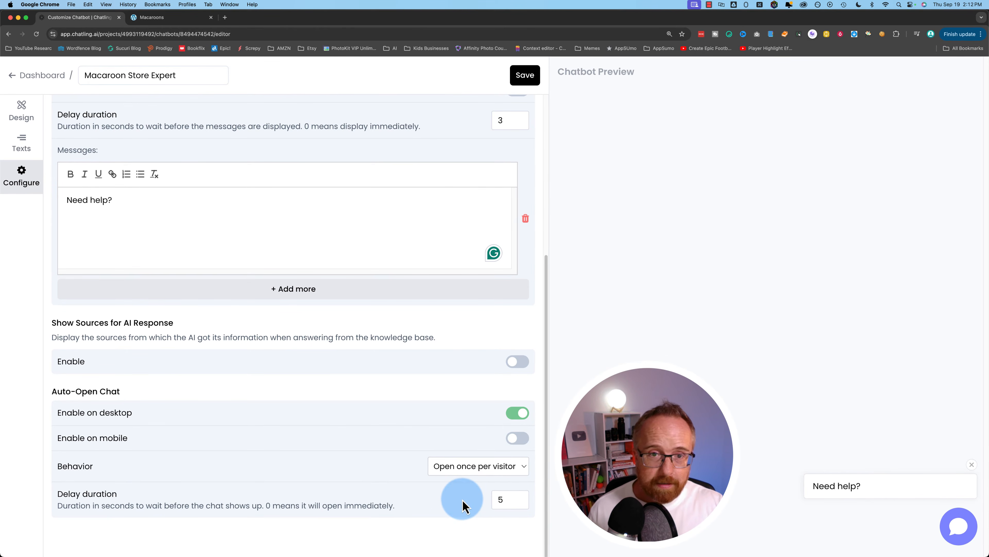
scroll(463, 505, up, 2)
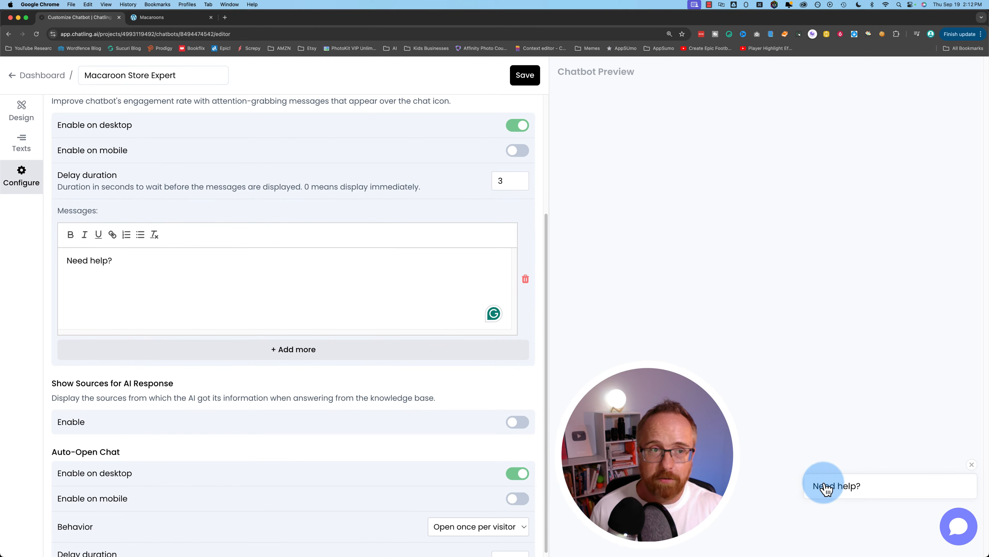
click(525, 76)
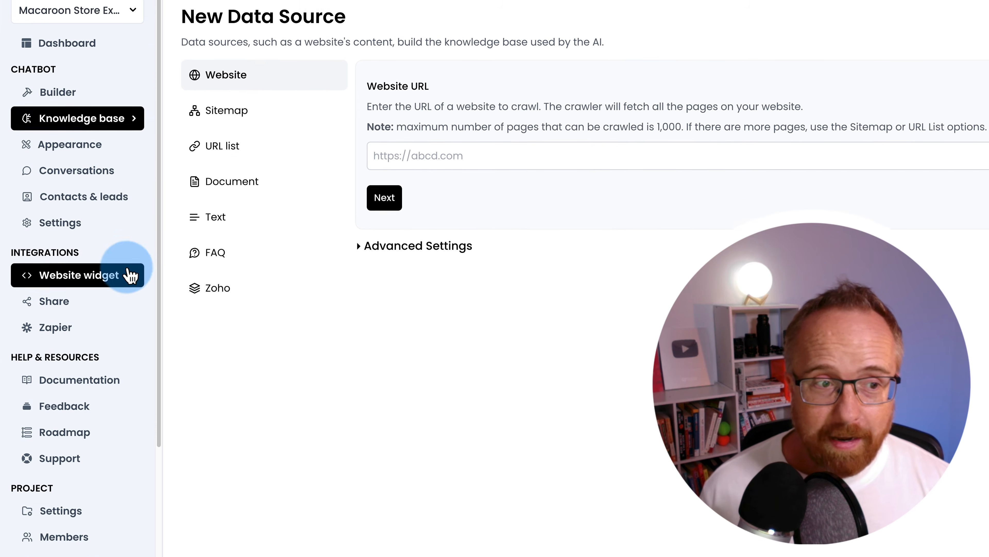
- In Website widget, preview Inline, then keep Floating Chat to show its two-line embed script
click(83, 277)
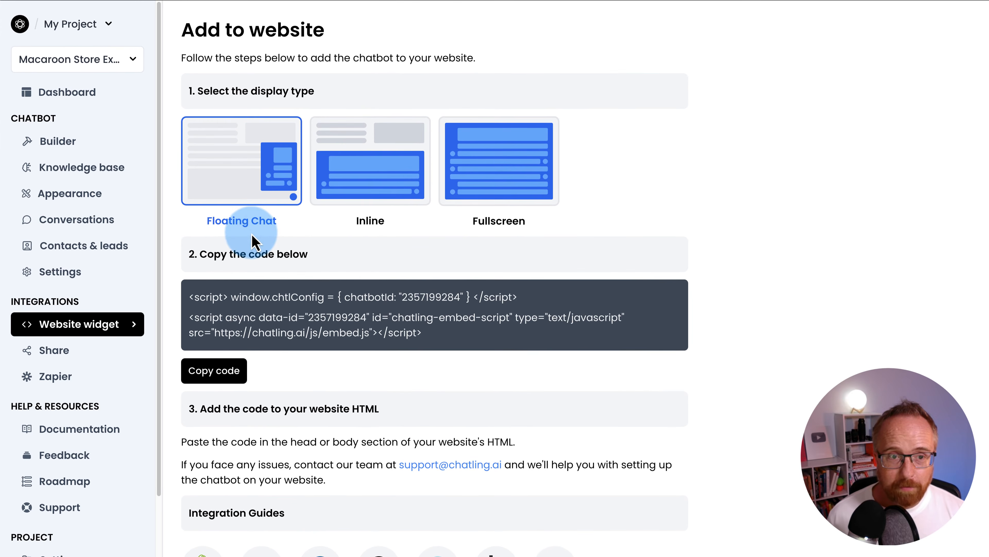
click(404, 194)
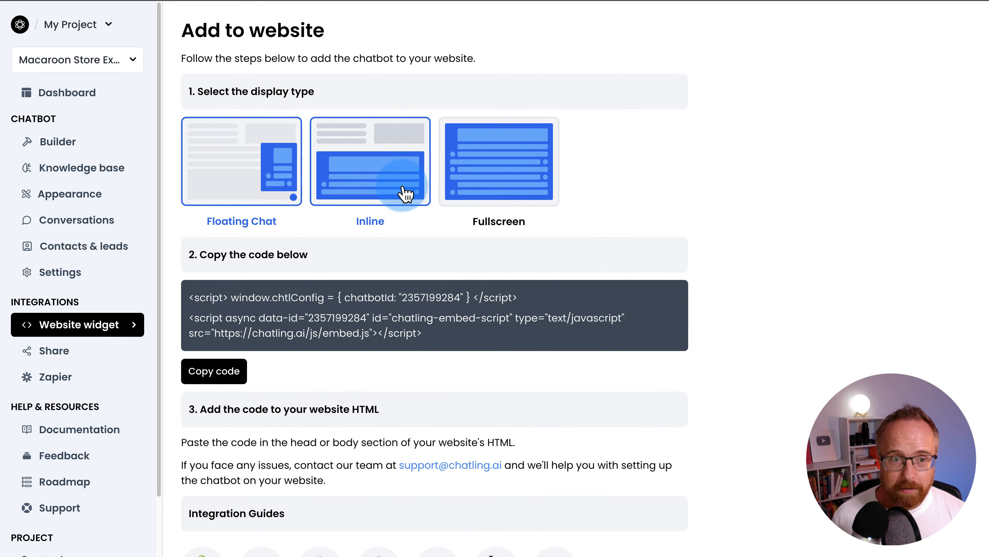
click(553, 152)
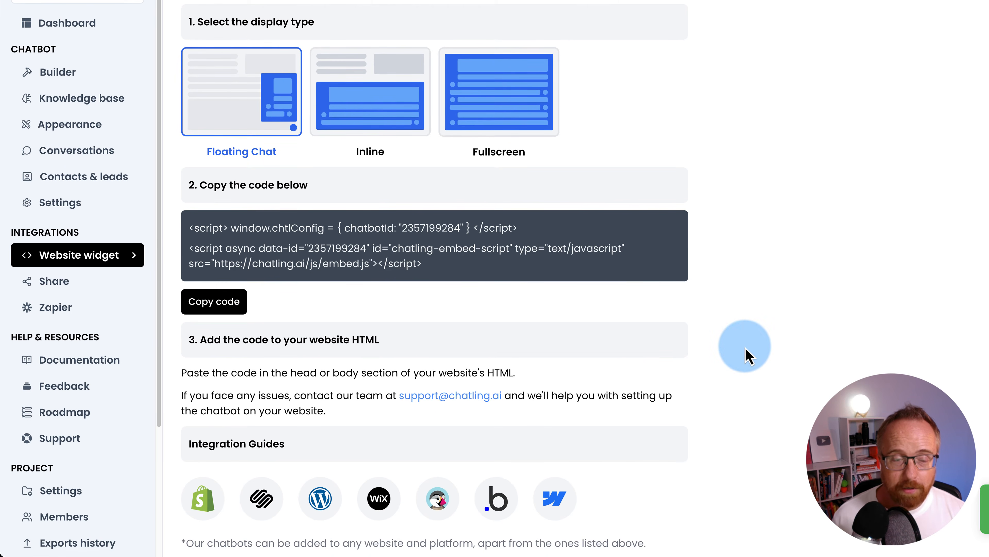
scroll(746, 350, down, 1)
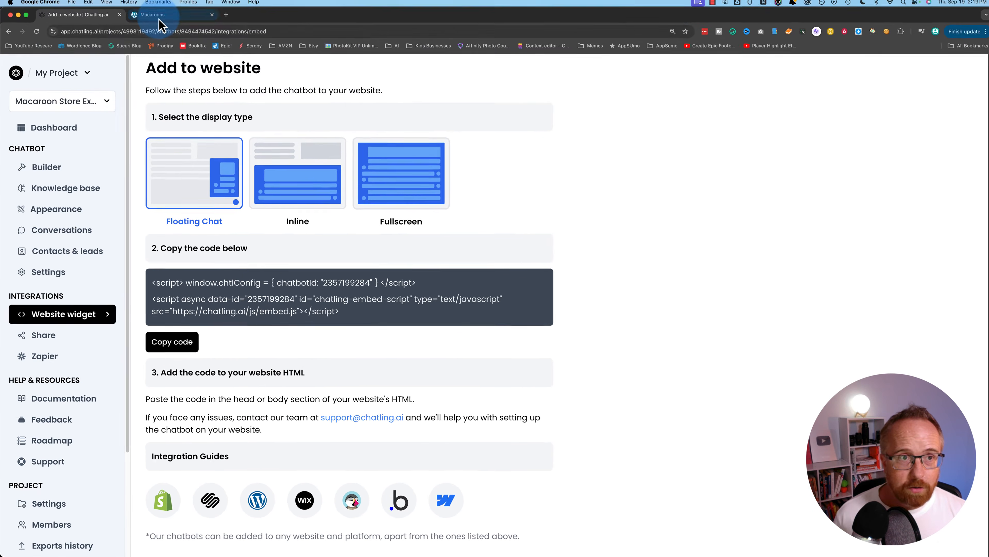
click(160, 18)
- Open the Macaroons wp-admin dashboard and go to Plugins > Add New Plugin to search 'code snippet'
click(47, 66)
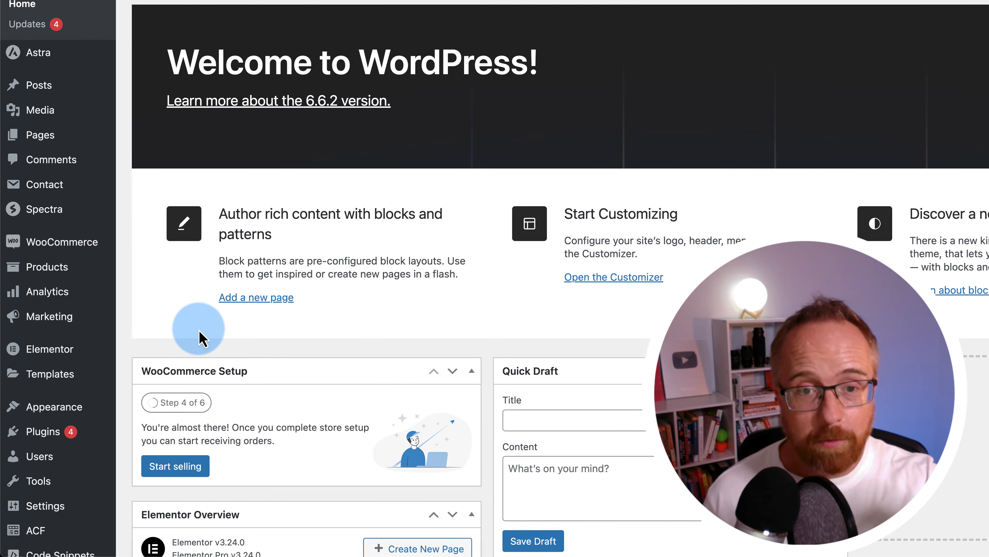
scroll(199, 337, down, 3)
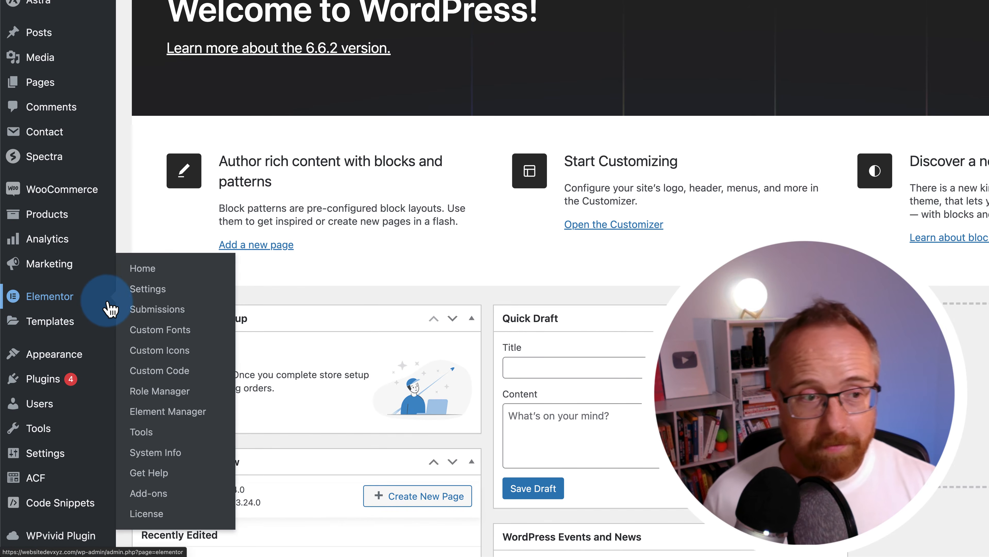
scroll(110, 309, down, 5)
mouse_move(60, 253)
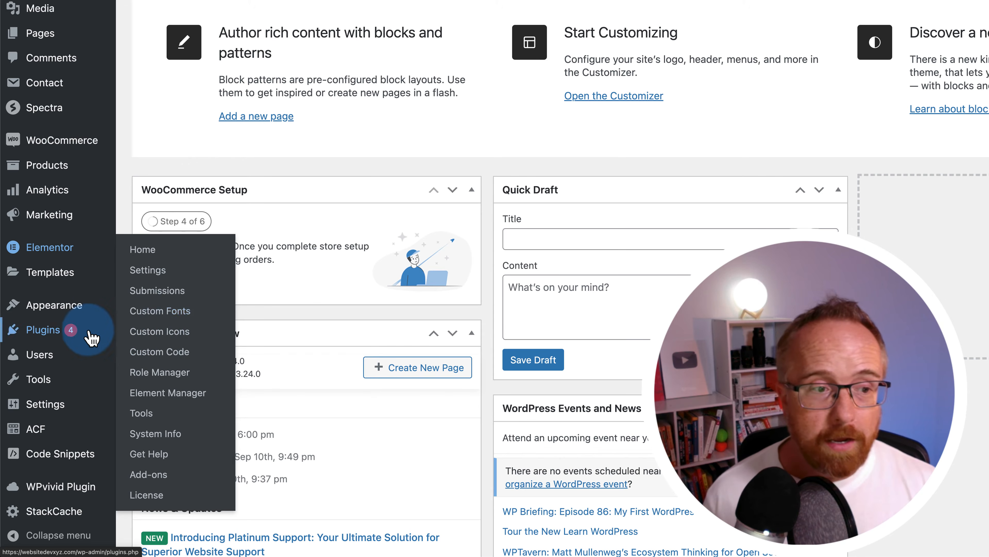
mouse_move(33, 331)
click(158, 356)
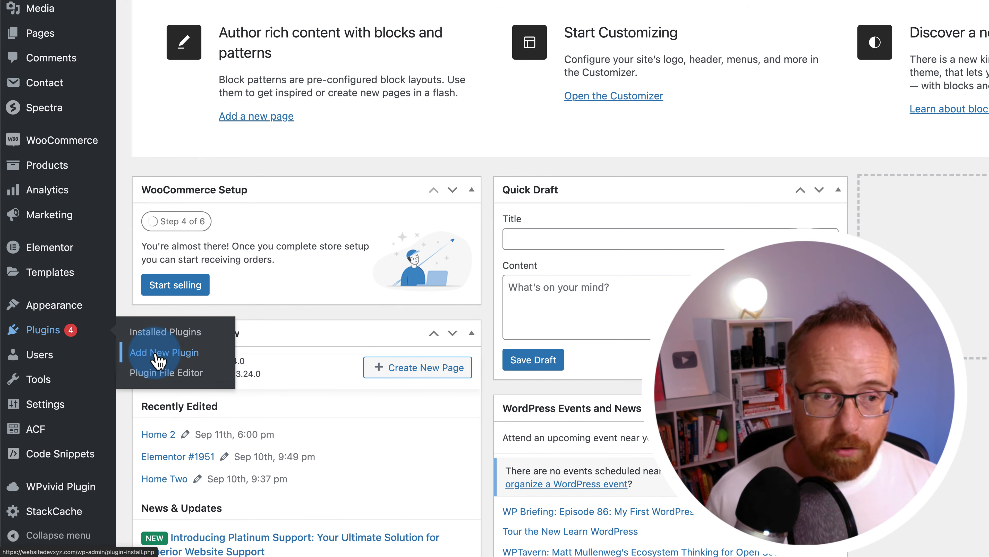
mouse_move(86, 361)
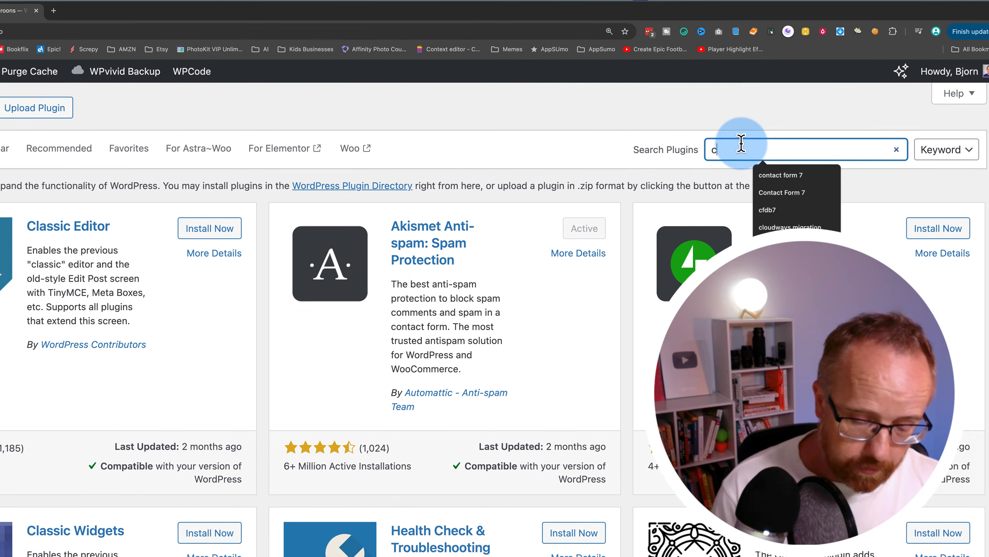
text(de snippet)
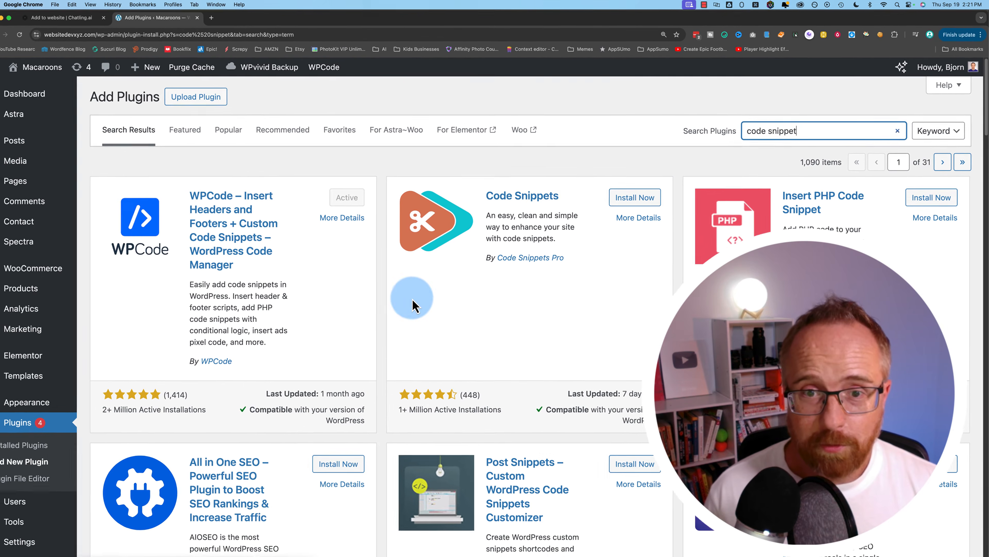
- Confirm WPCode shows as Active in the 'code snippet' results, noting its compatibility and last-updated date
scroll(413, 299, down, 1)
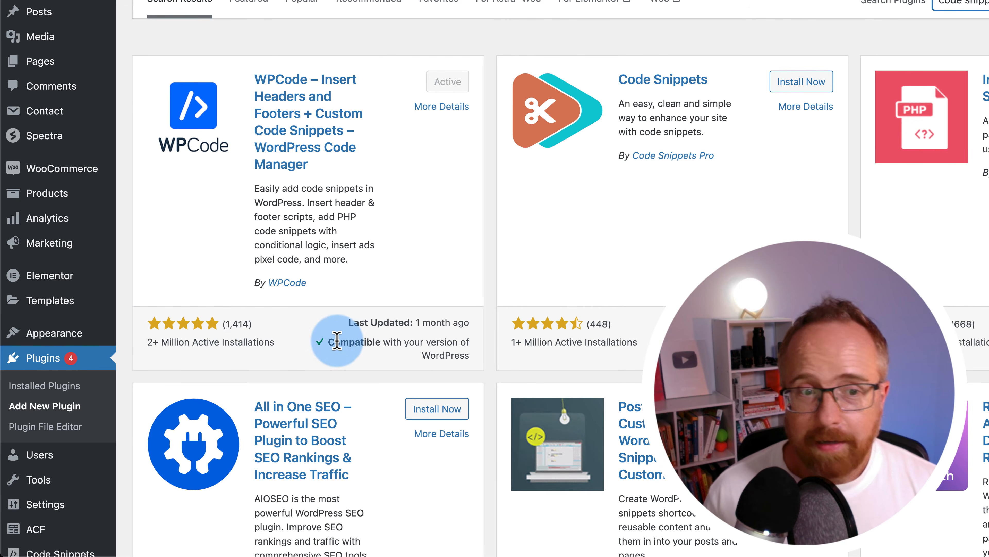
drag(331, 343, 432, 354)
drag(354, 322, 485, 323)
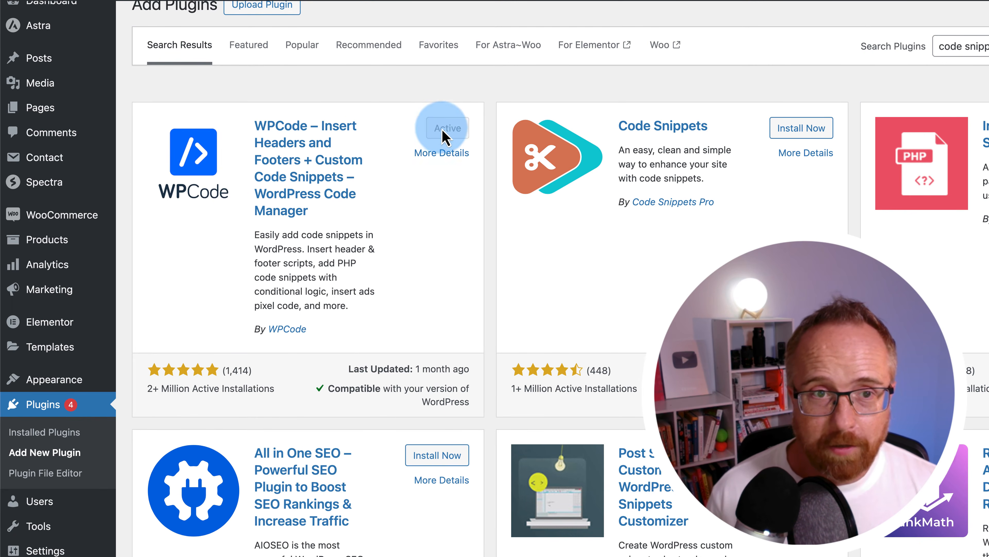
scroll(39, 487, down, 2)
mouse_move(37, 532)
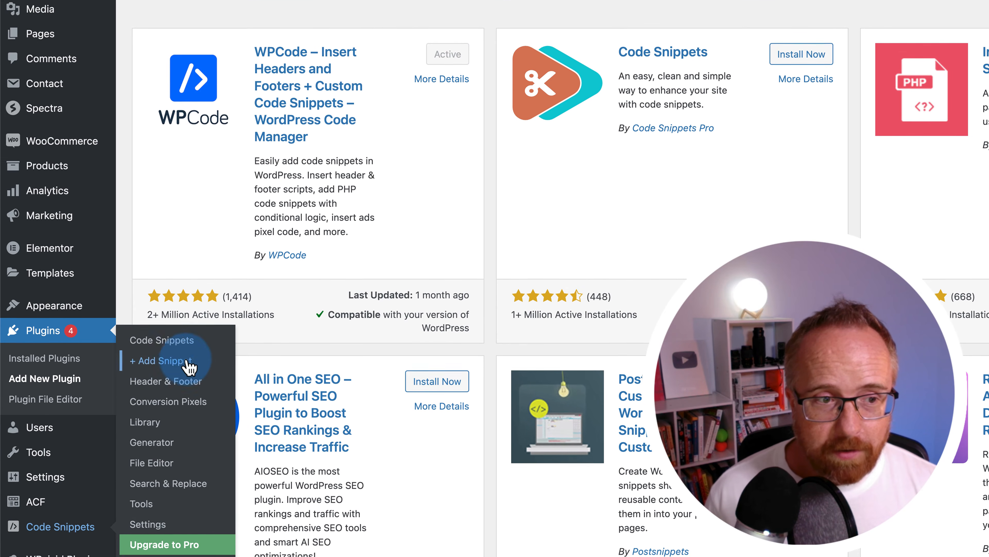
- Create a new custom WPCode snippet and paste the Chatling embed code into it
scroll(183, 343, down, 1)
click(167, 325)
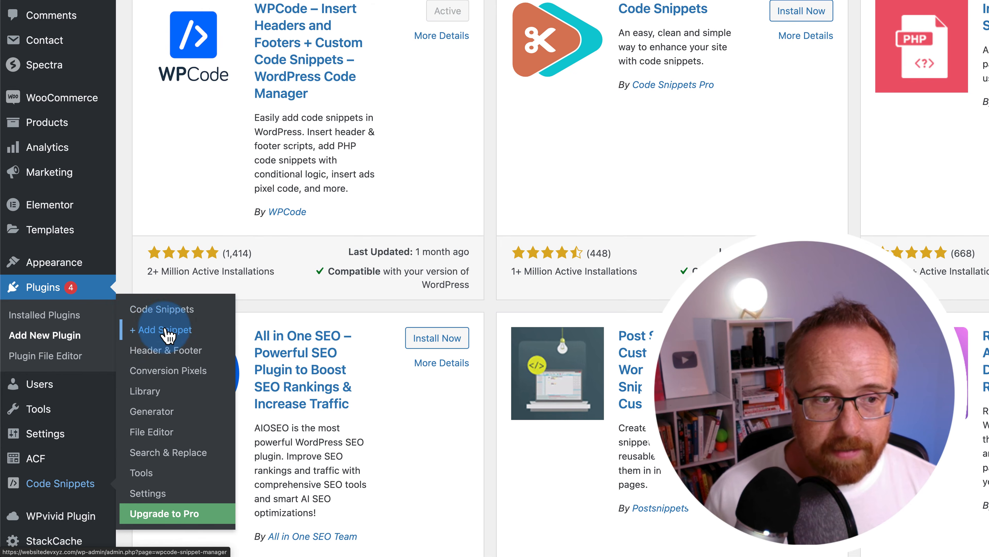
click(166, 331)
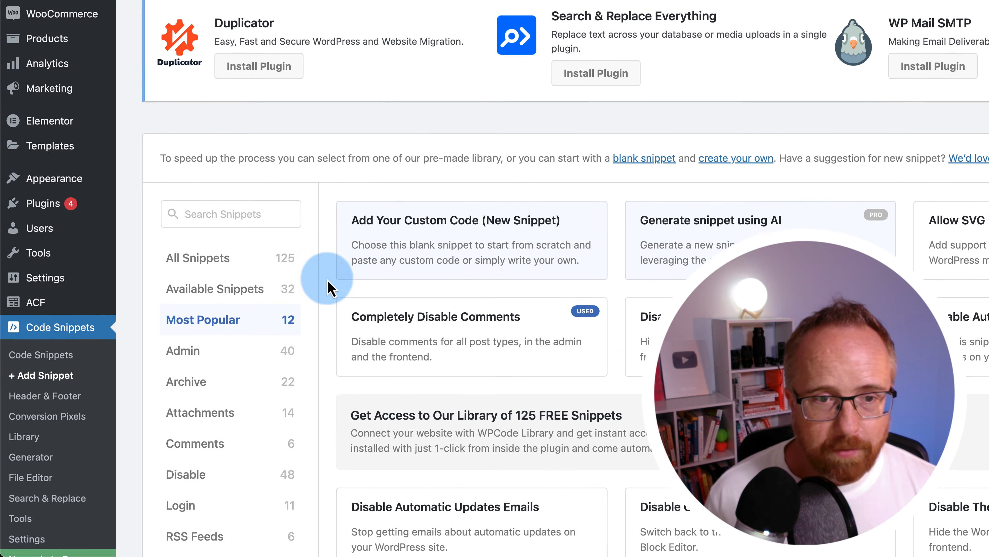
scroll(327, 287, down, 1)
click(473, 268)
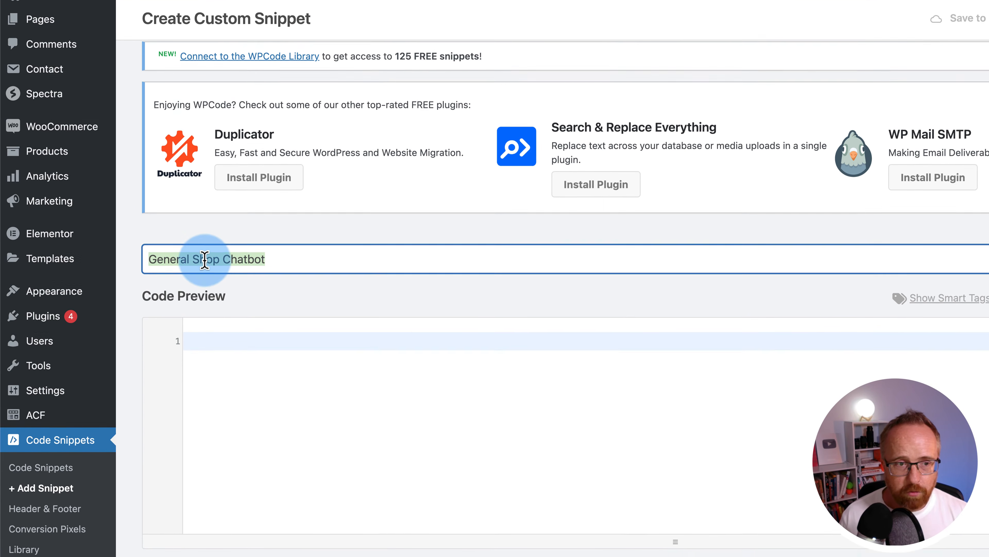
click(237, 357)
key(super+v)
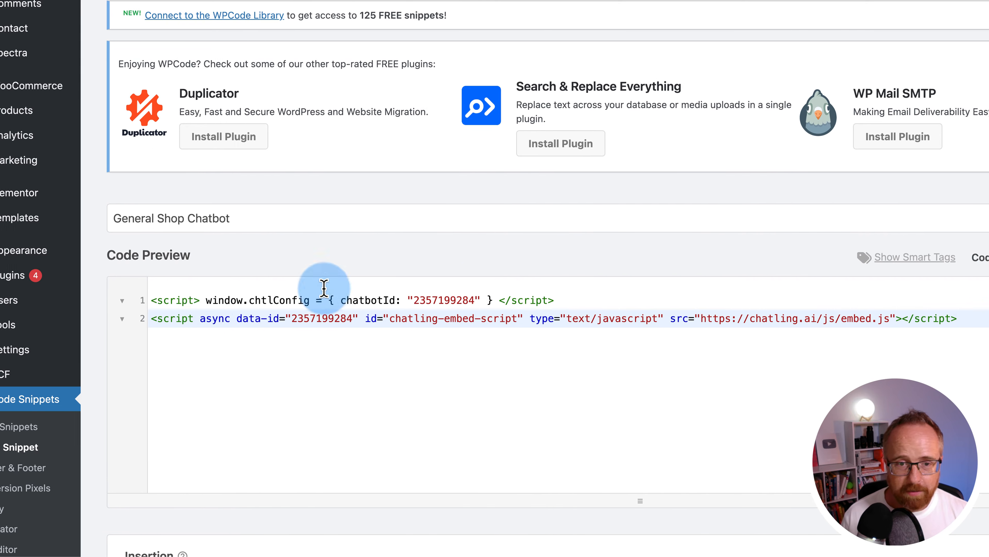
- Keep the snippet as HTML with site-wide insertion, activate it, and save it with Update
click(878, 261)
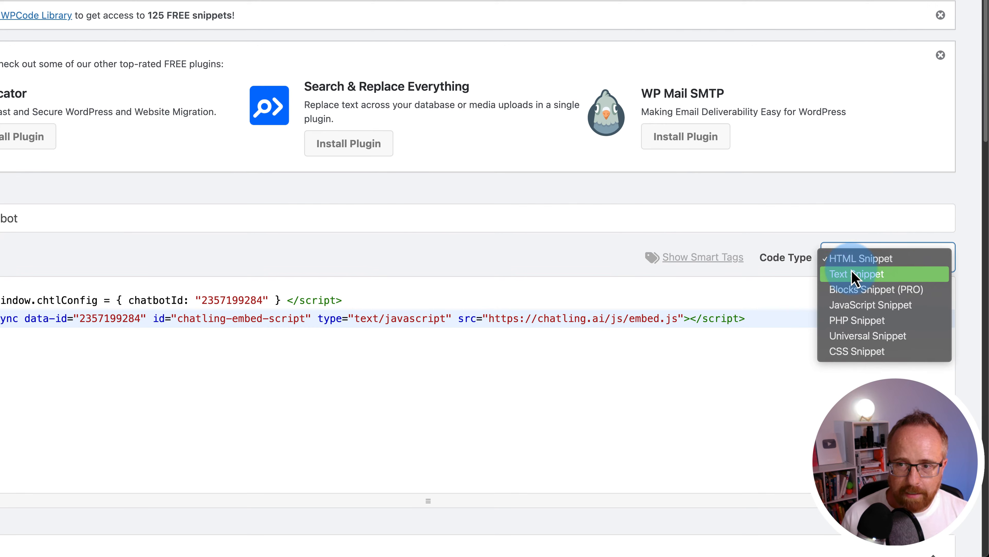
click(863, 266)
scroll(537, 268, down, 8)
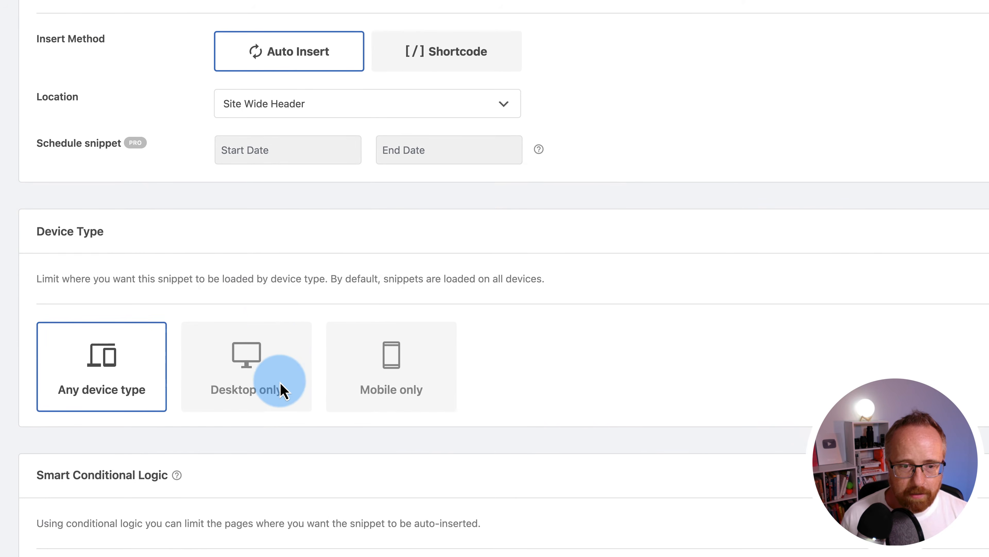
scroll(255, 322, down, 15)
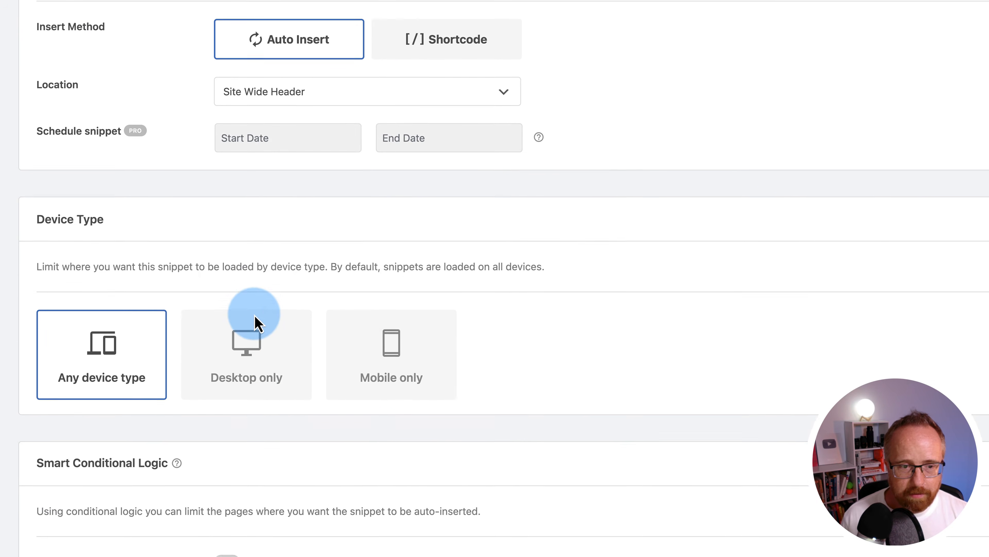
scroll(255, 321, down, 5)
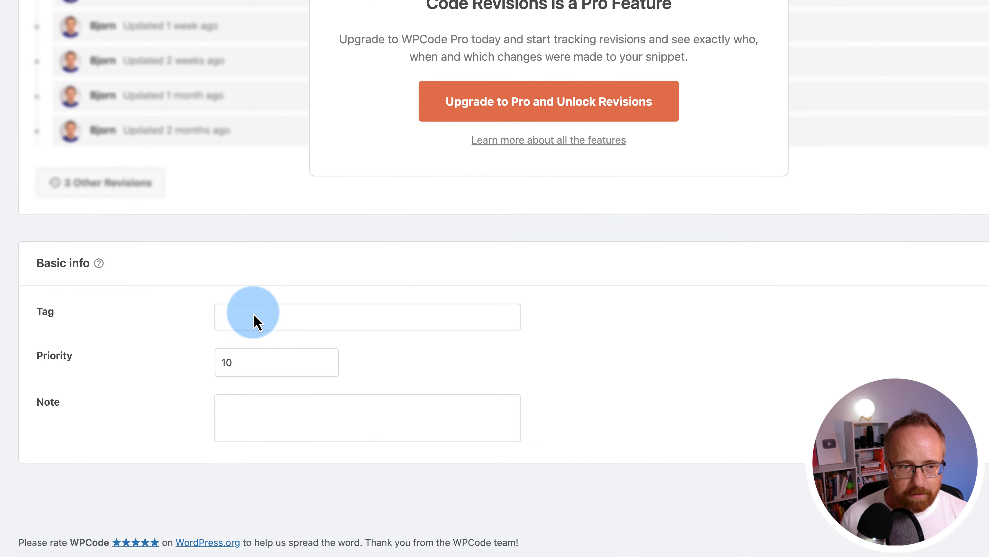
scroll(255, 322, up, 15)
scroll(254, 314, up, 10)
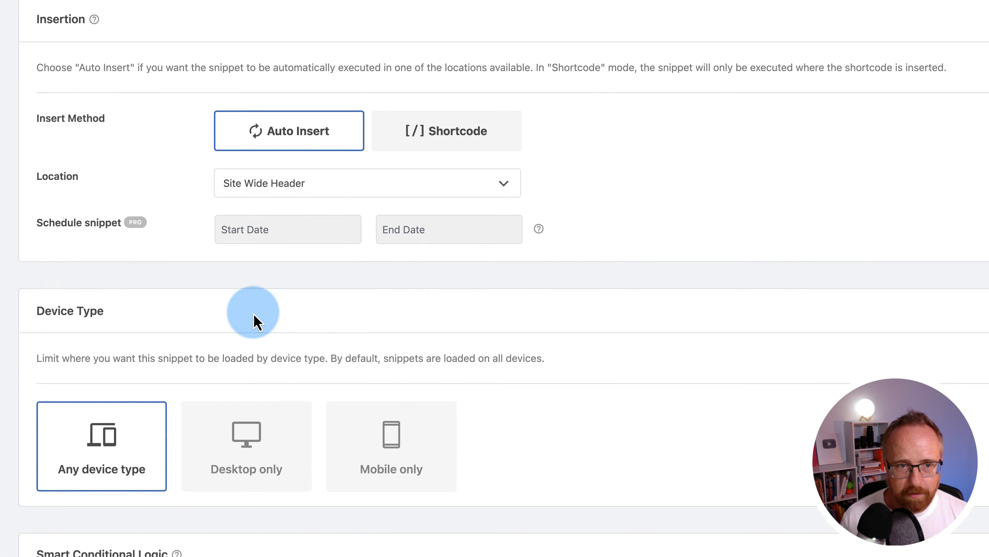
click(372, 255)
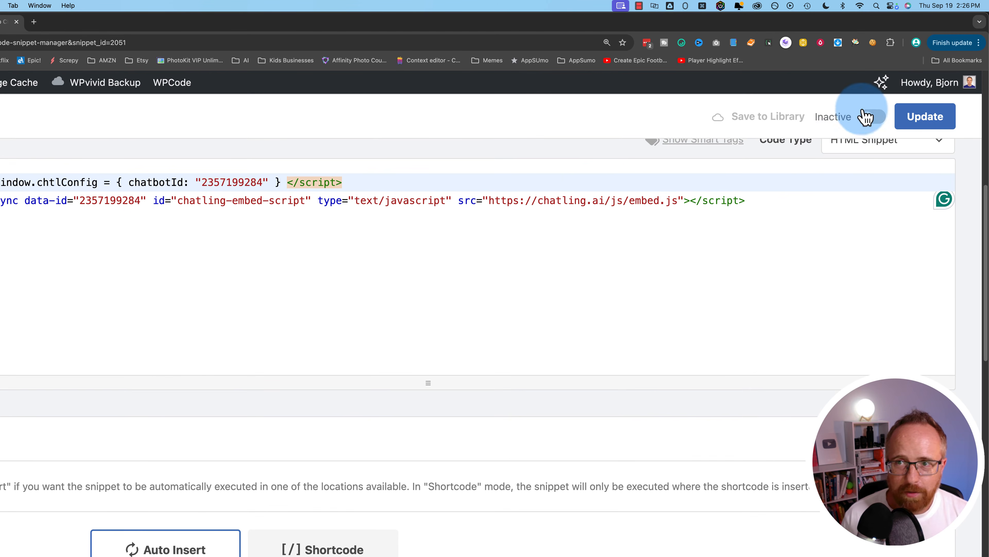
click(872, 119)
click(926, 126)
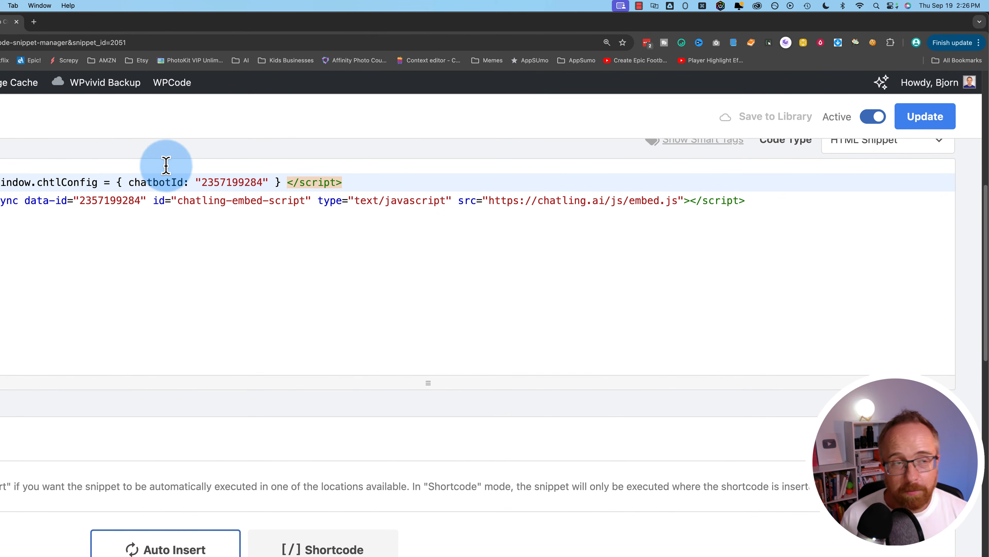
click(72, 32)
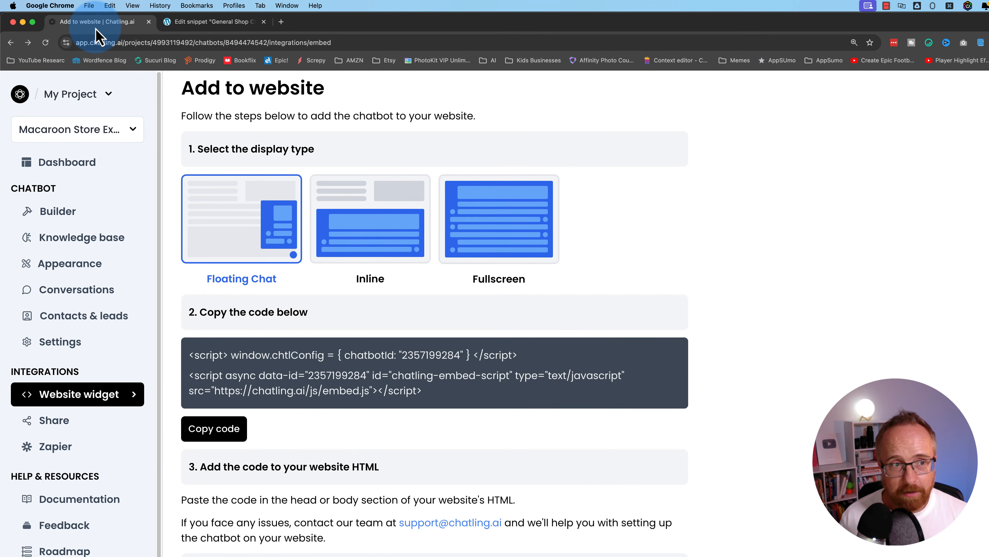
- Publish the Macaroon Store Expert chatbot flow from the Chatling Builder
click(72, 220)
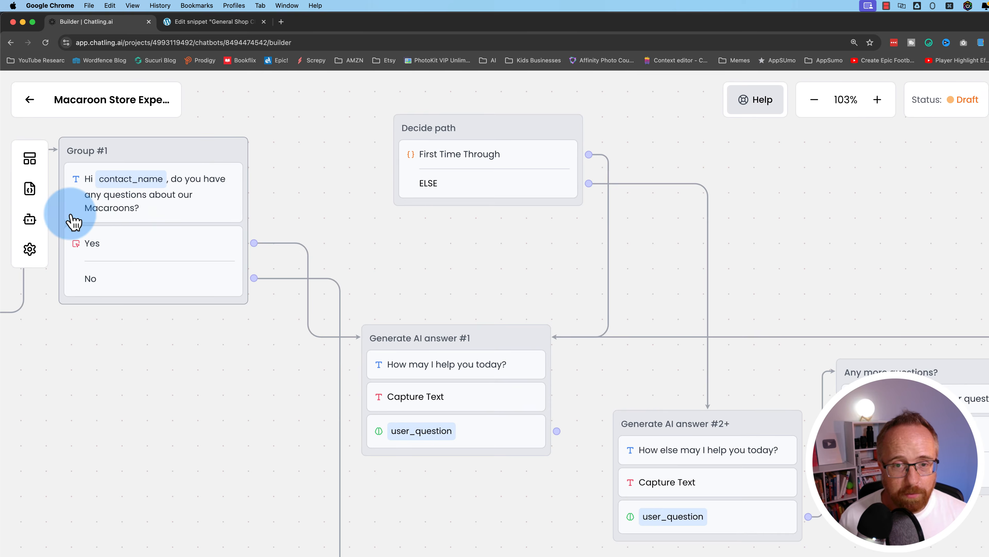
click(859, 112)
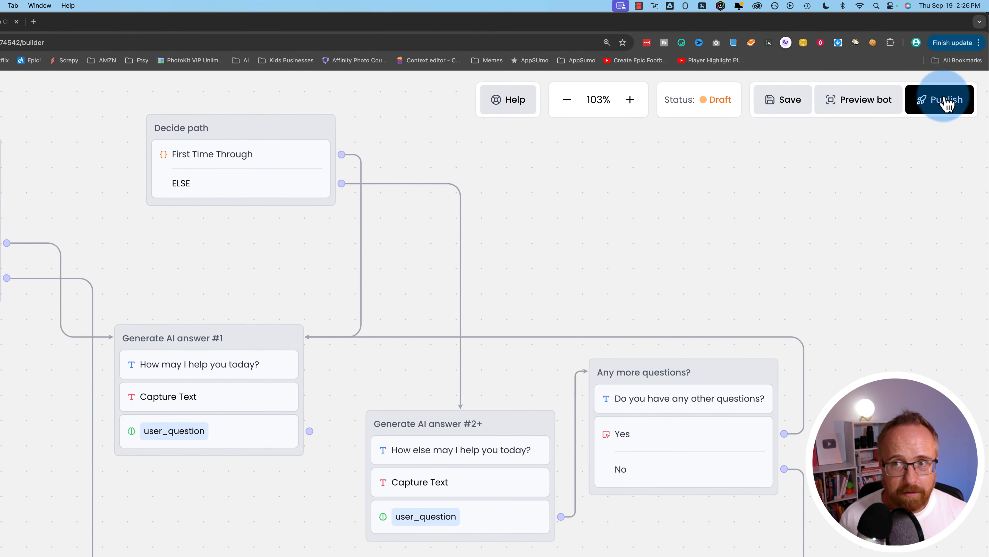
click(980, 101)
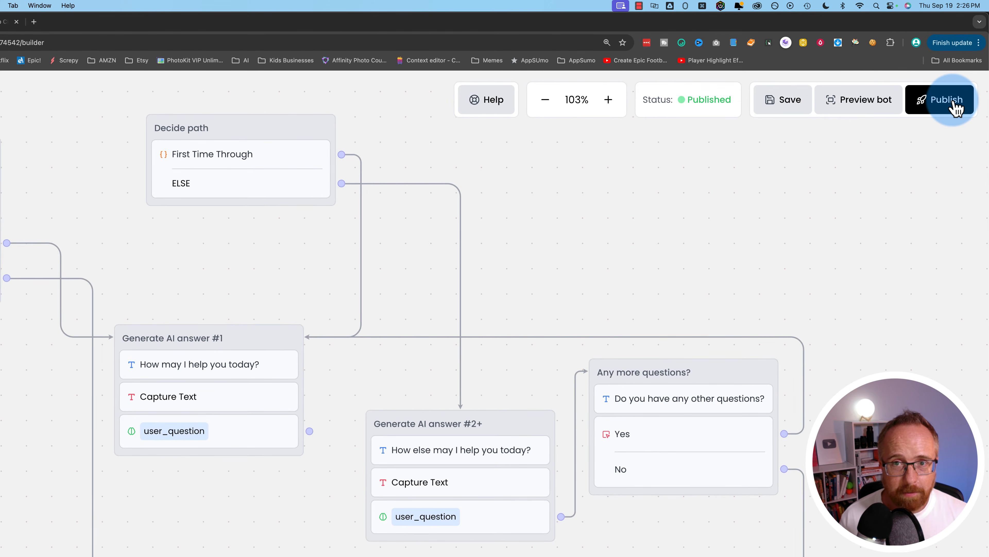
click(218, 23)
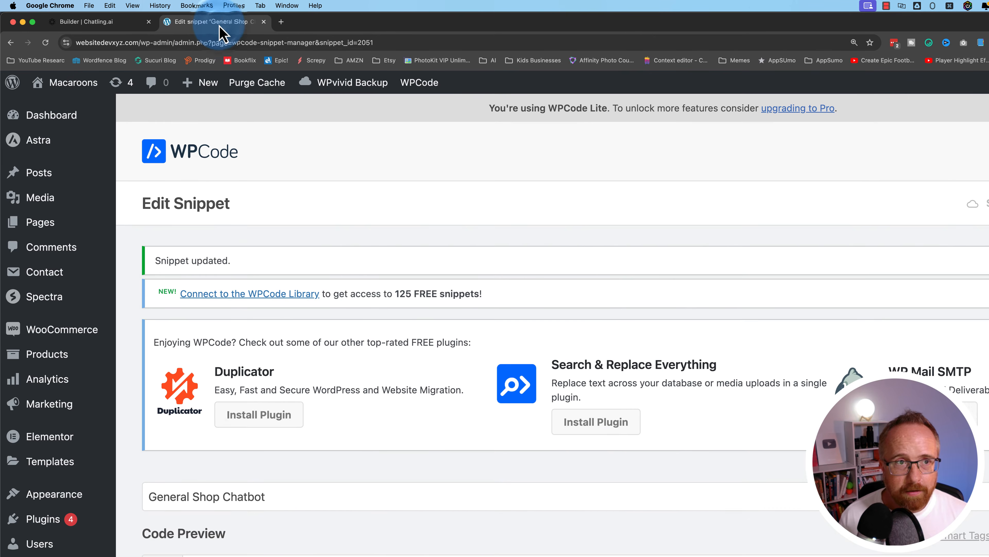
- Visit the live Macaroons store, open the Need help? chat, and submit the visitor's name and email
click(69, 84)
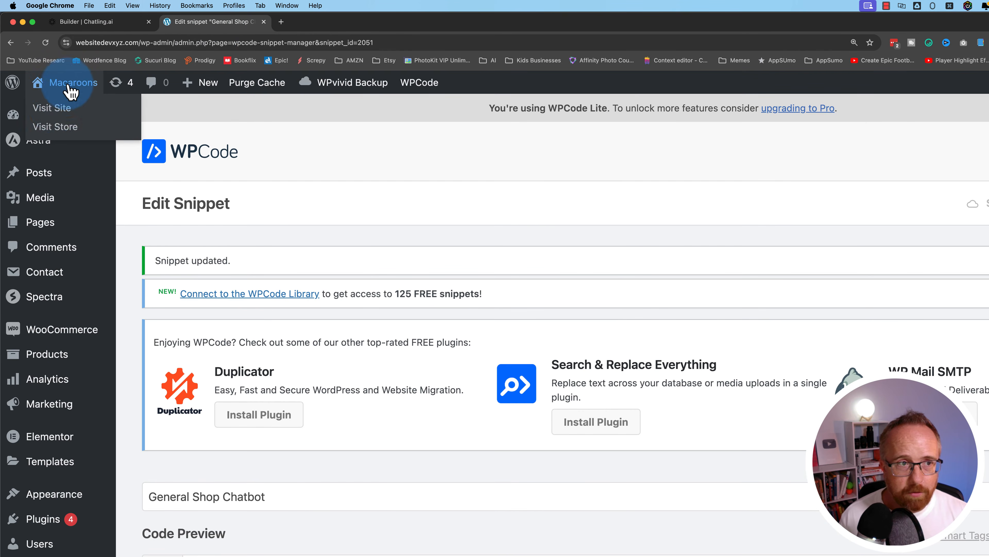
click(59, 114)
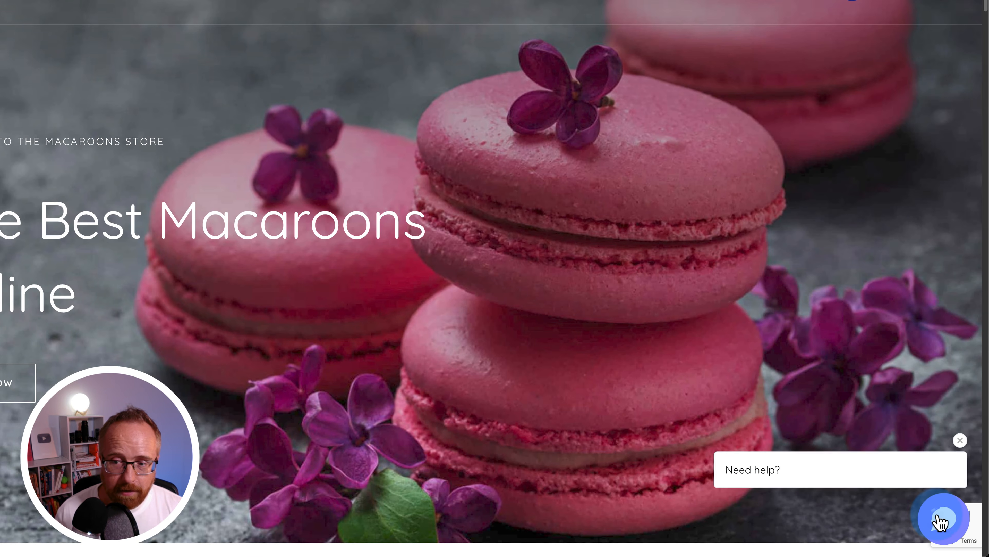
click(829, 492)
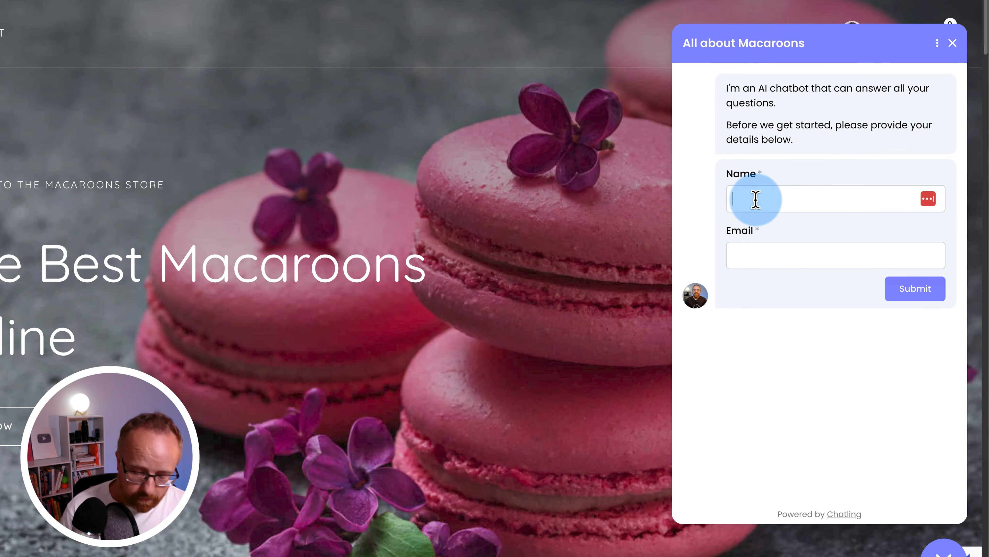
text(rn)
key(Tab)
text(bjorn)
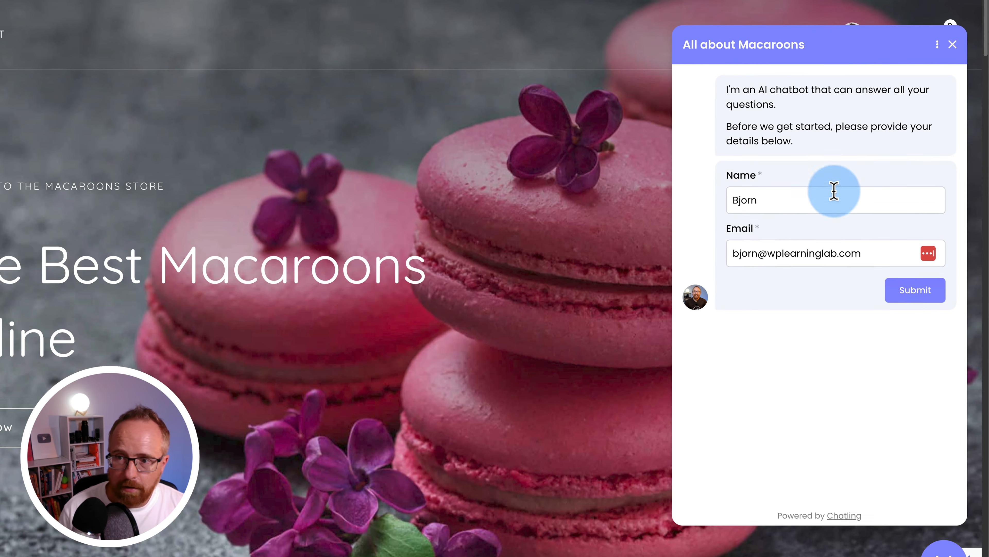
click(912, 288)
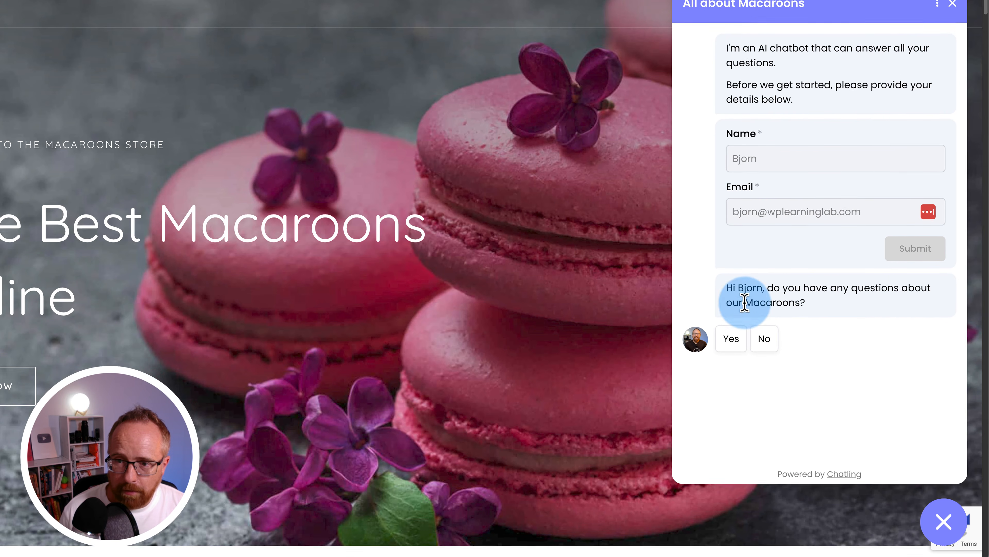
- Answer Yes and ask for the most expensive macaroon, getting Pink Macaroons at $34.90
drag(739, 285, 760, 287)
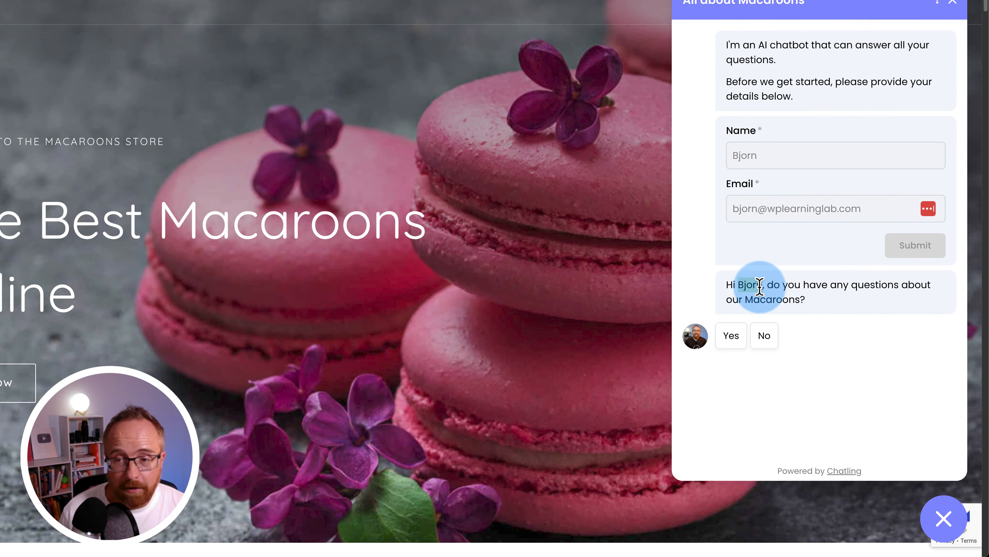
click(734, 340)
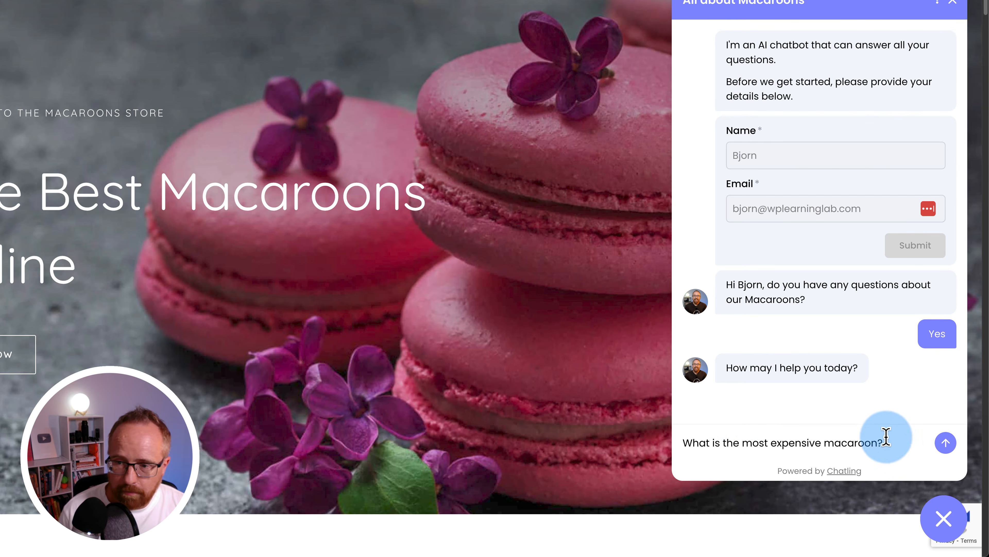
click(937, 441)
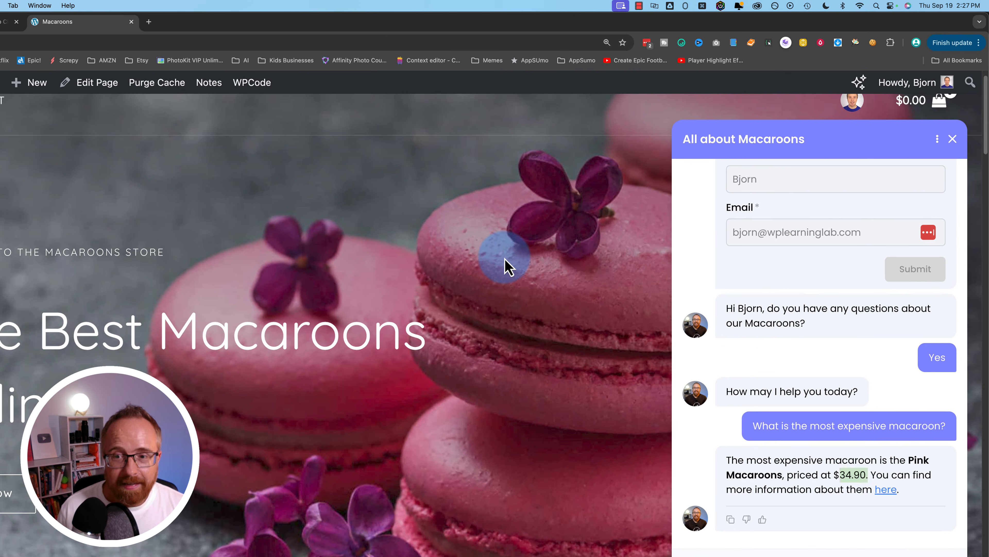
click(466, 156)
scroll(467, 156, up, 1)
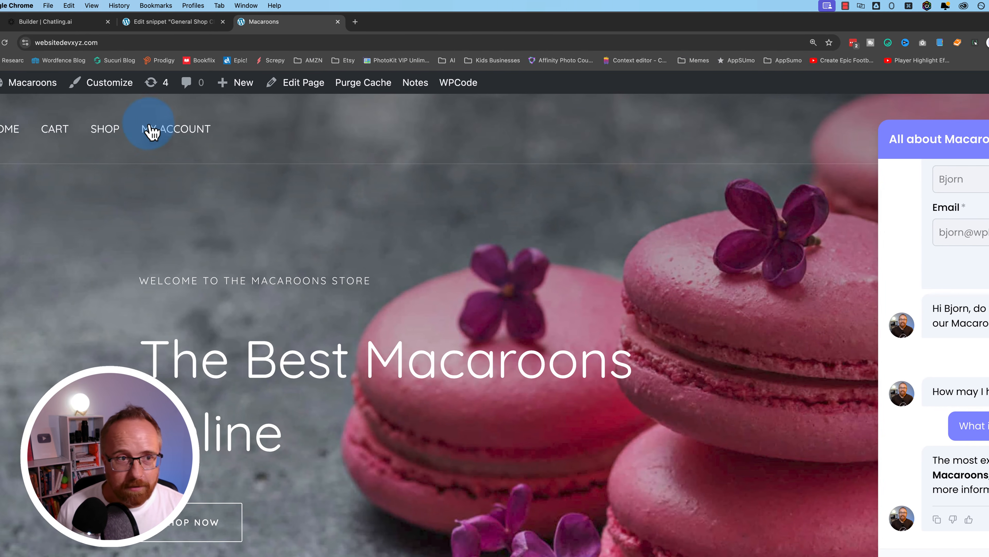
click(155, 133)
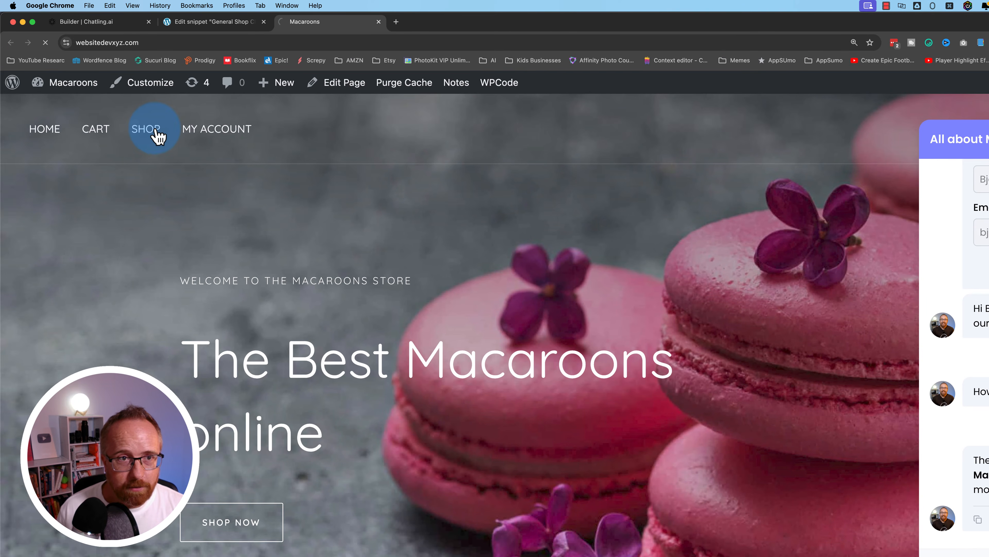
- Sort the Shop by price high to low and compare its prices with the bot's $34.90 answer
click(961, 387)
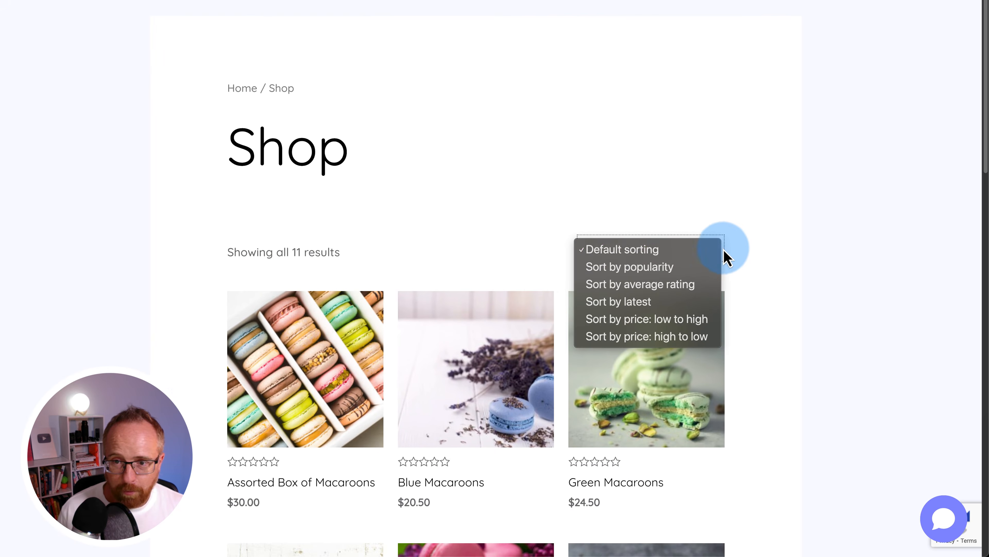
click(699, 337)
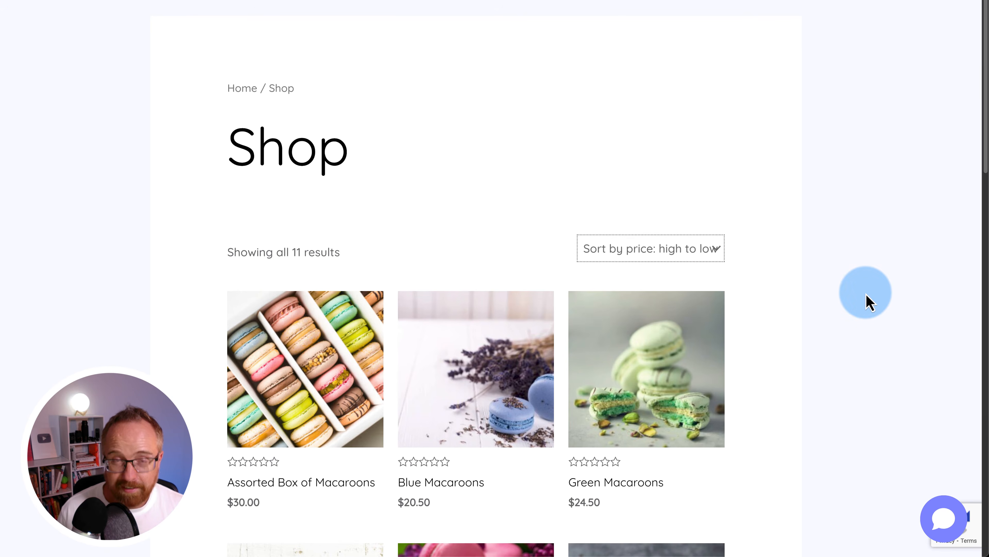
scroll(861, 225, down, 3)
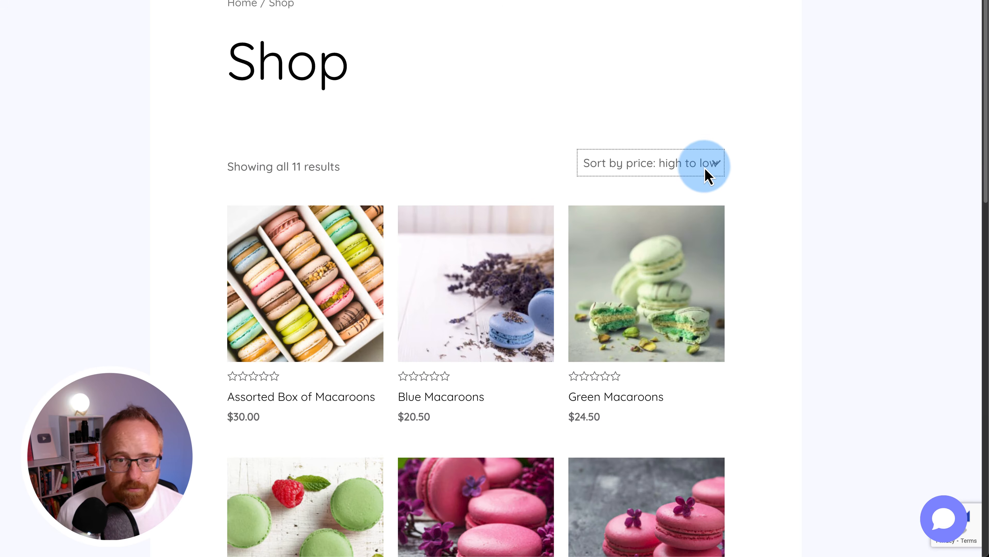
scroll(806, 253, down, 7)
scroll(806, 254, down, 2)
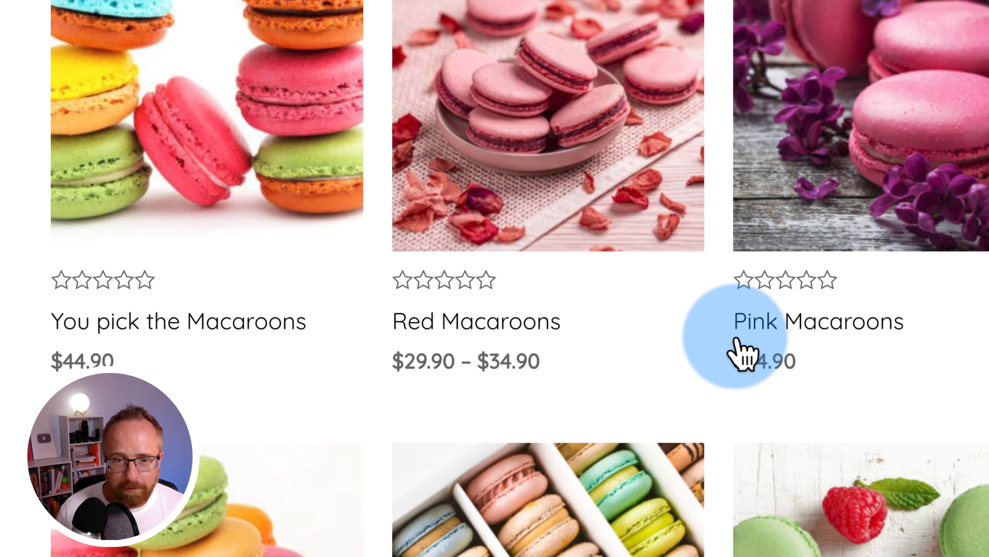
click(737, 322)
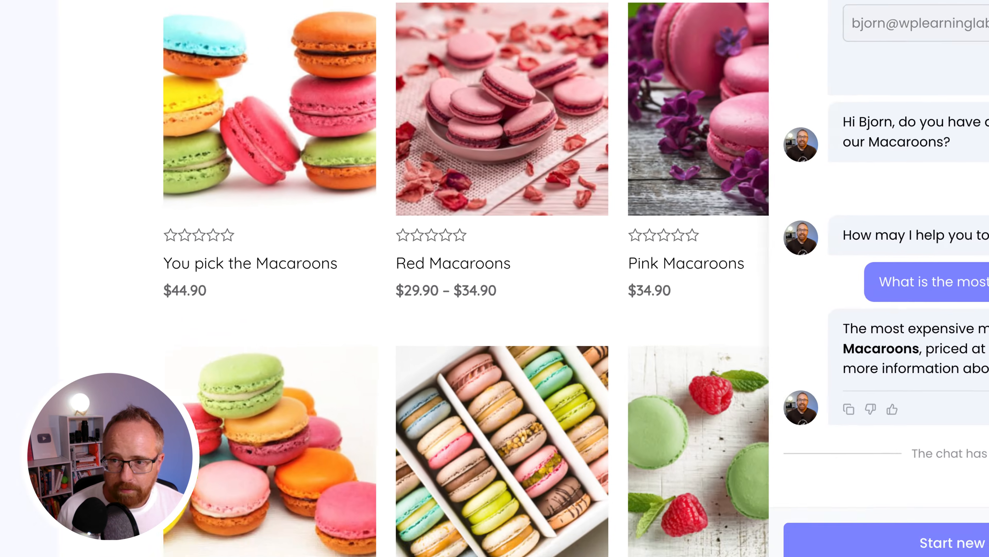
drag(868, 289, 841, 291)
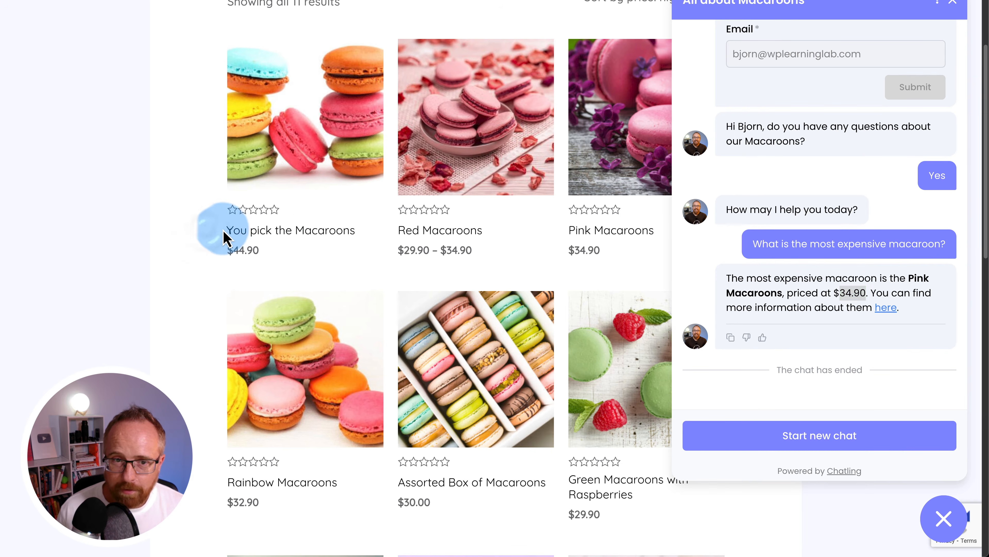
- Start a new chat, submit name and email, and ask 'What is your most expensive product?'
drag(223, 237, 370, 256)
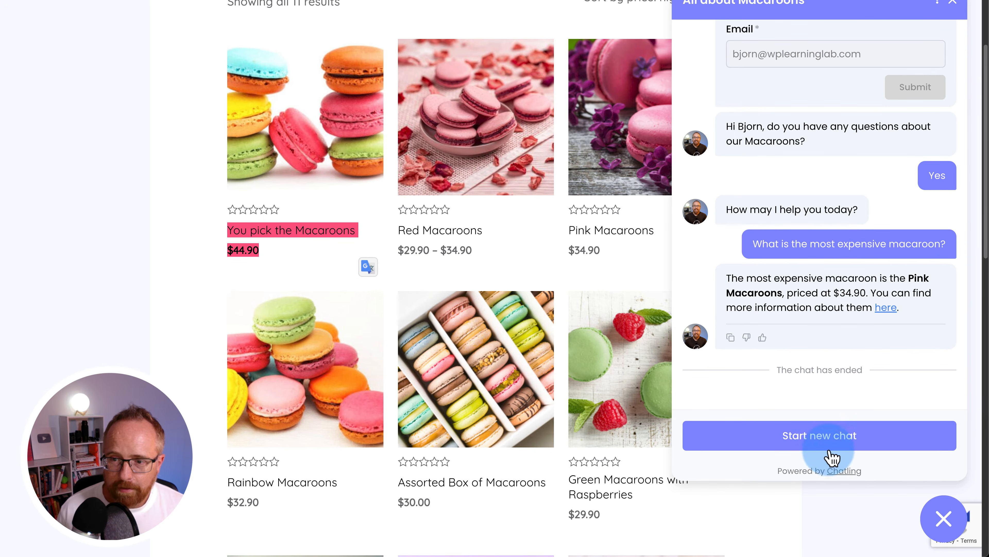
click(822, 448)
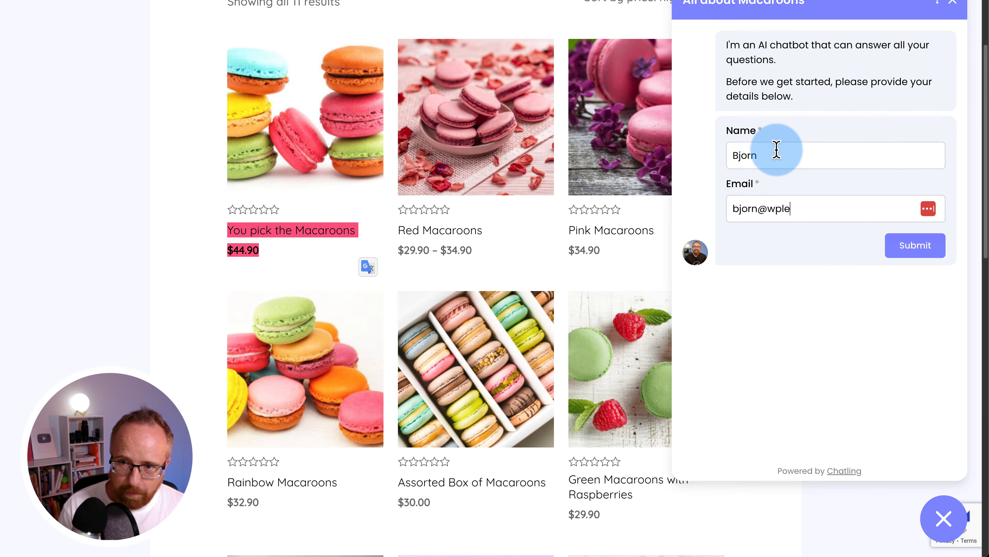
text(om)
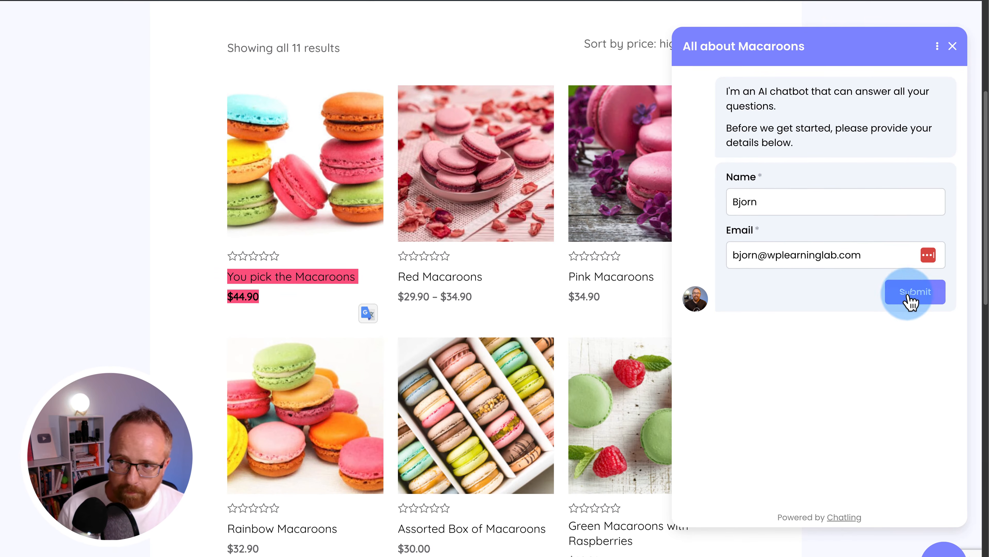
click(909, 250)
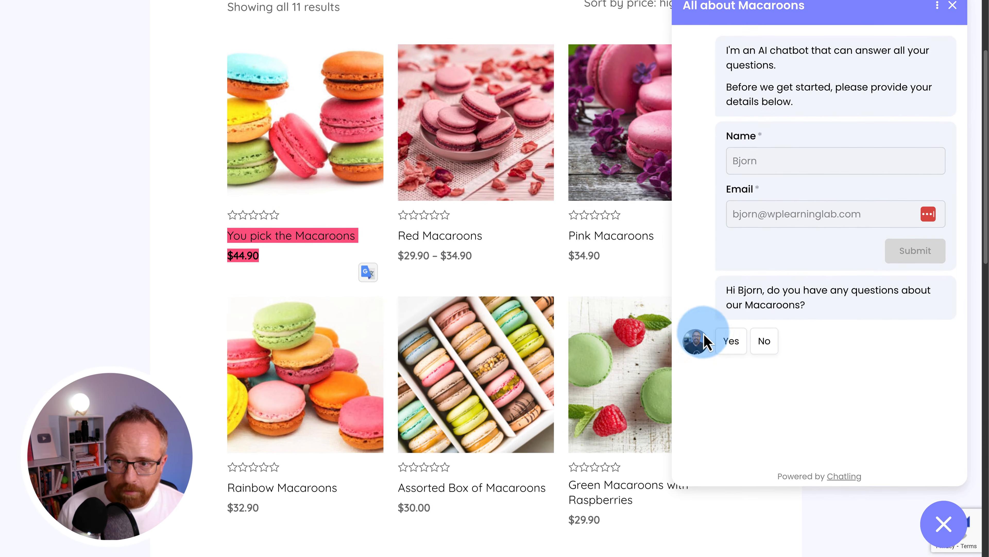
click(731, 381)
click(757, 440)
text(What is your most expensive product?)
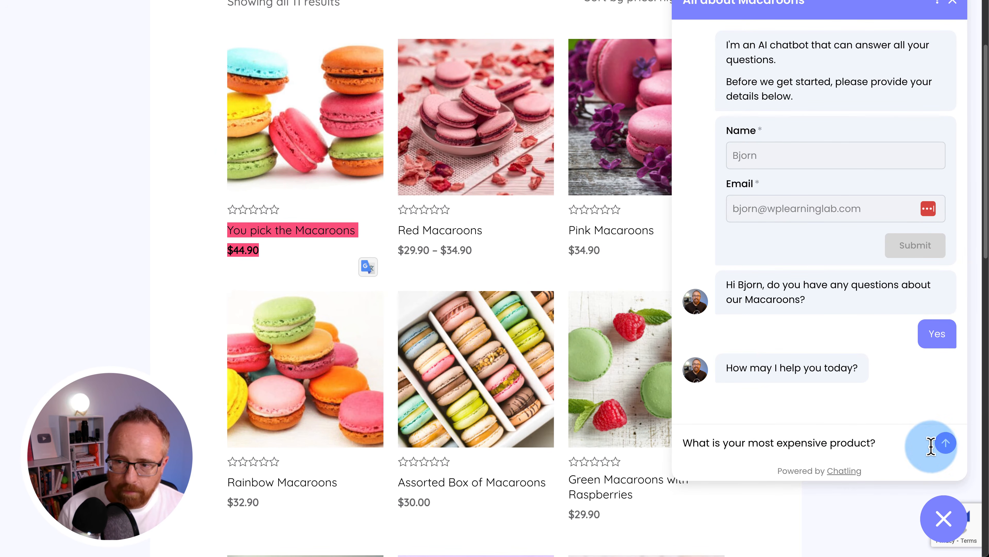
click(944, 443)
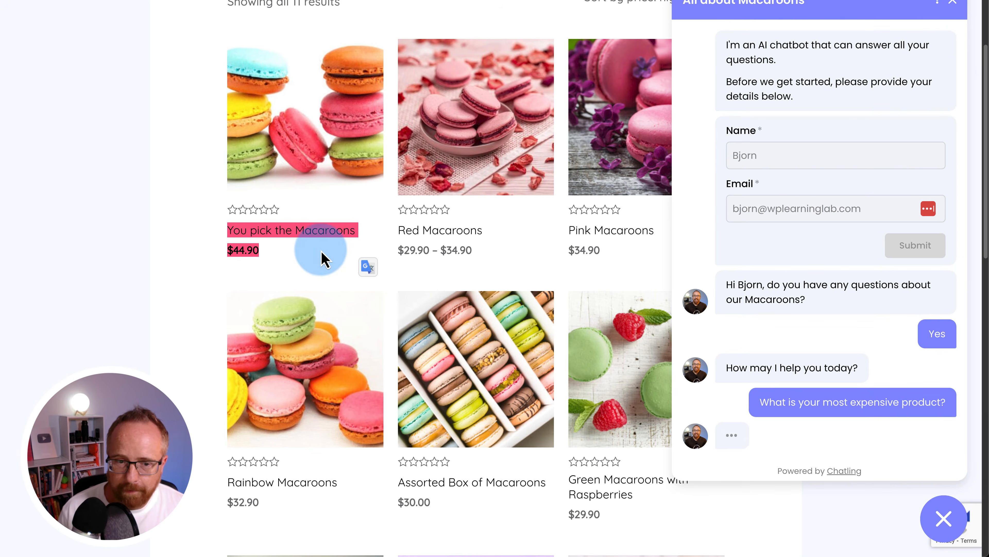
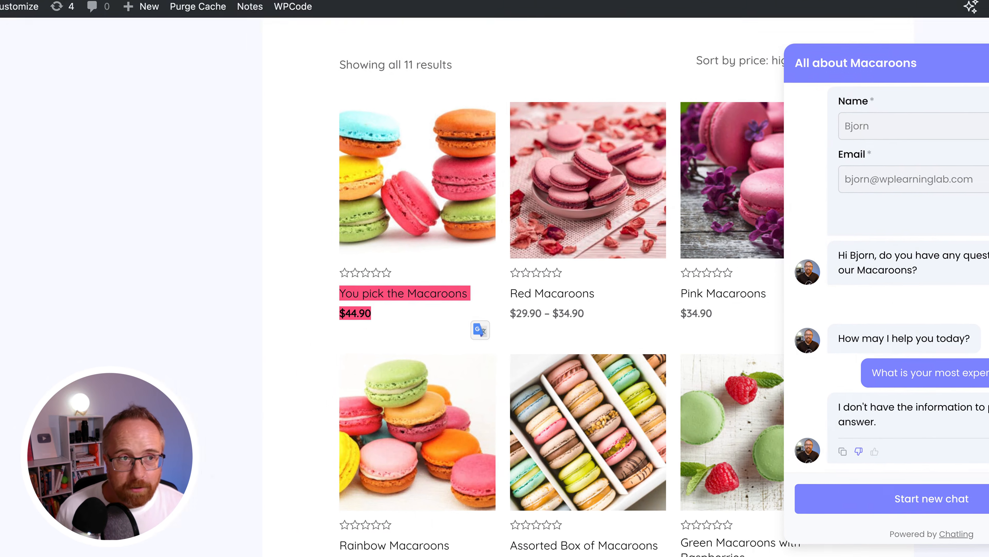
- Switch to the Chatling builder showing the published Macaroon Store chatbot flow
click(88, 22)
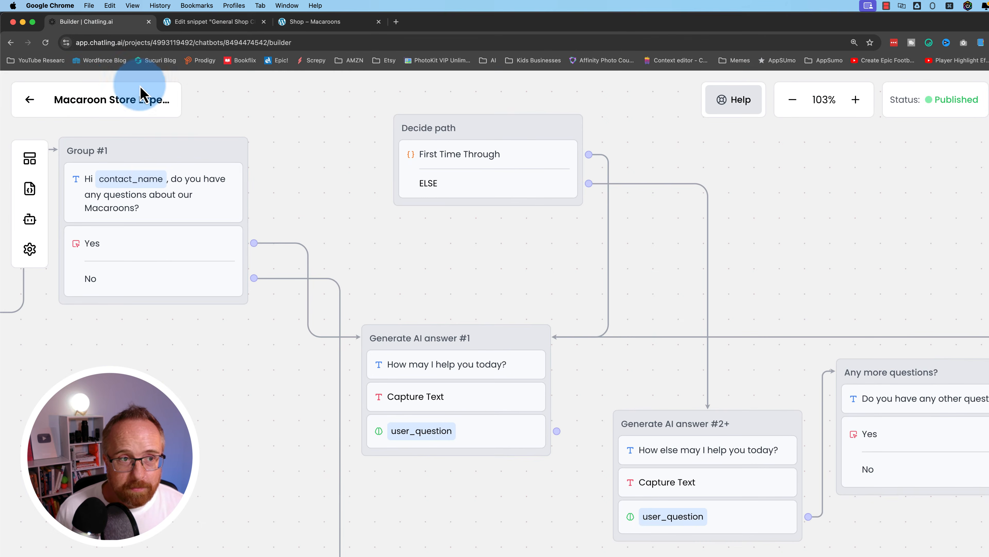
- In the Conversations log, fine-tune the unhelpful answer to 'What is your most expensive product?'
click(30, 100)
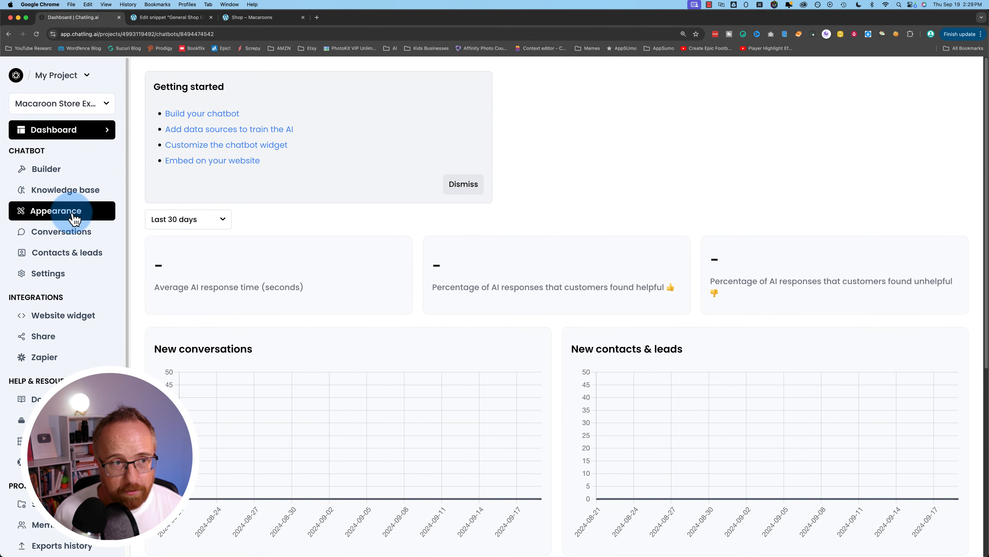
click(59, 231)
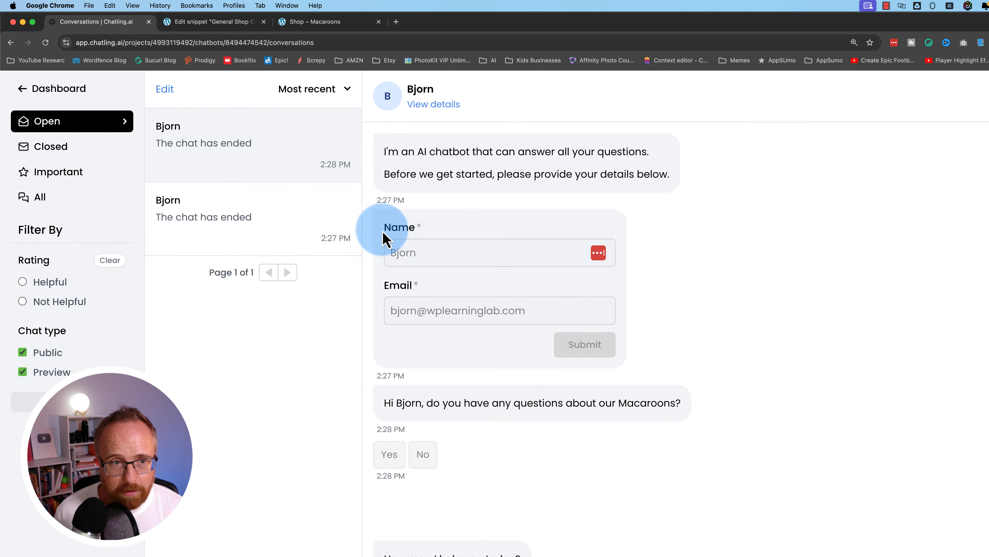
scroll(443, 477, down, 3)
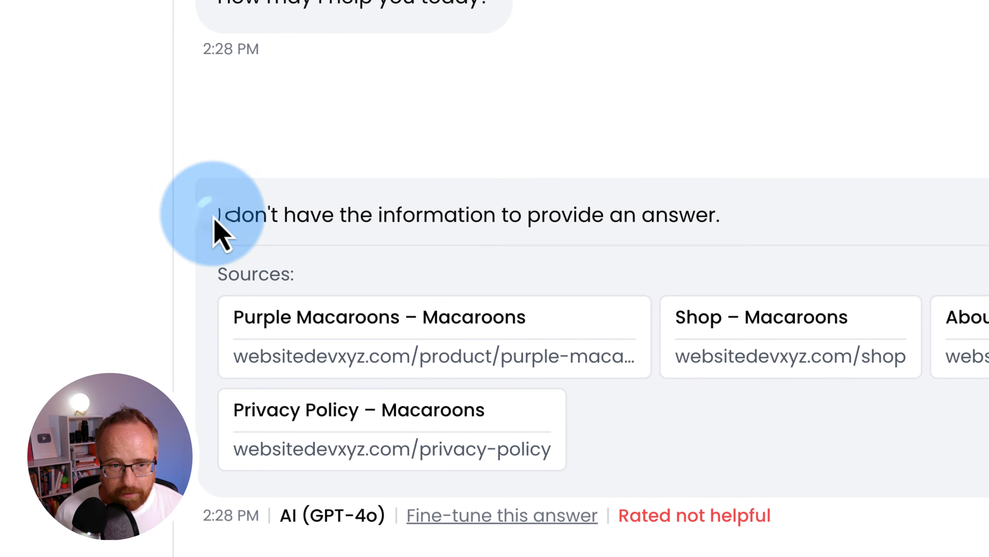
drag(214, 221, 807, 232)
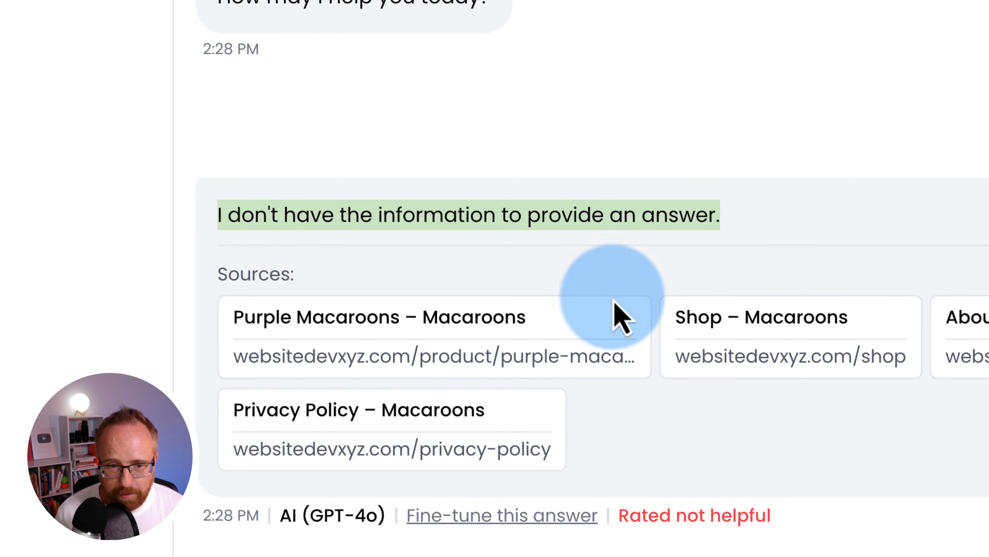
drag(215, 275, 339, 314)
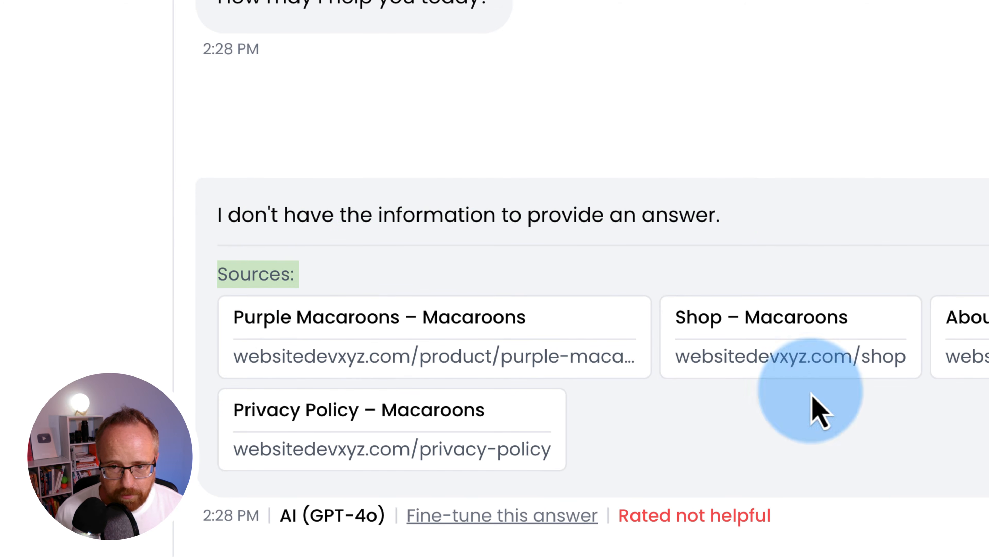
click(518, 516)
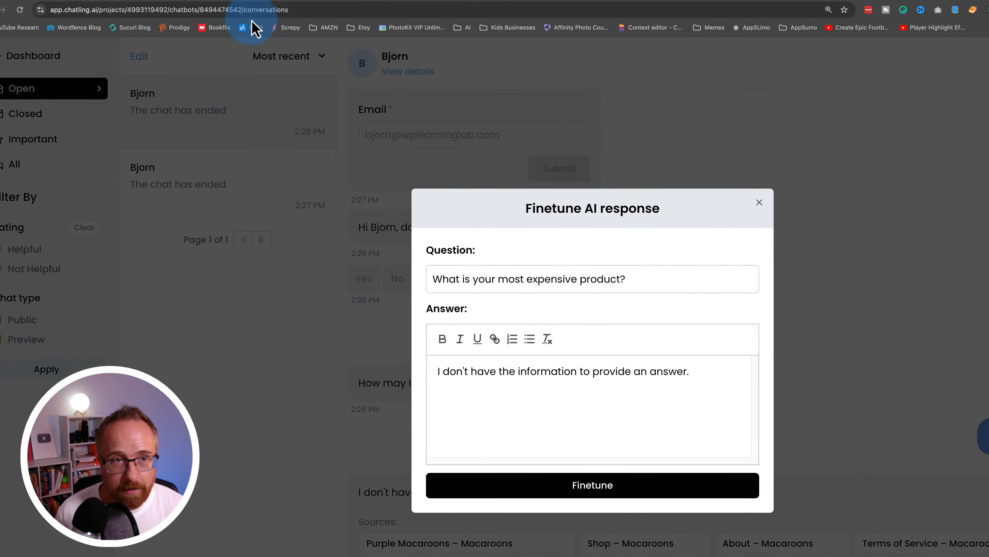
- Enter the corrected answer naming You pick the Macaroons at $44.90 in the fine-tune form
click(298, 23)
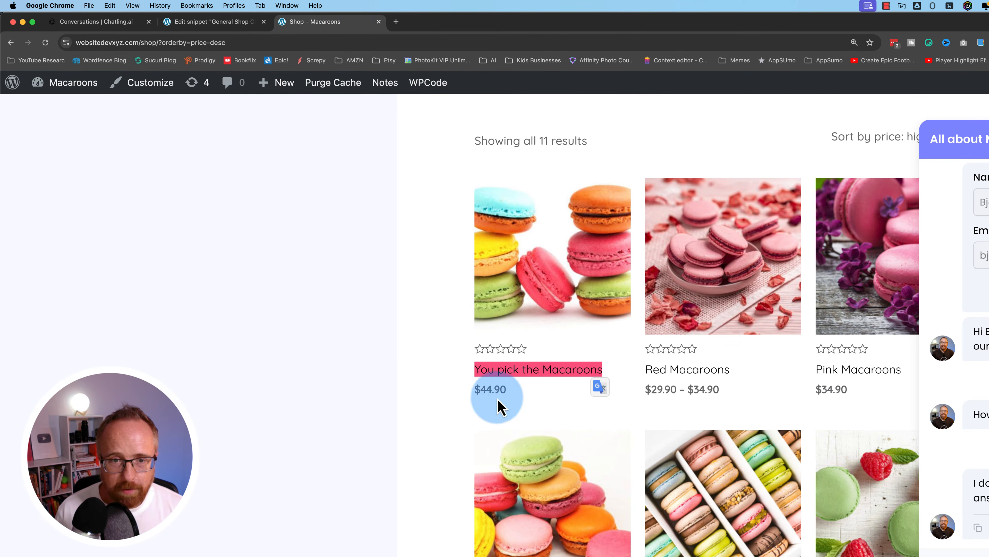
click(97, 22)
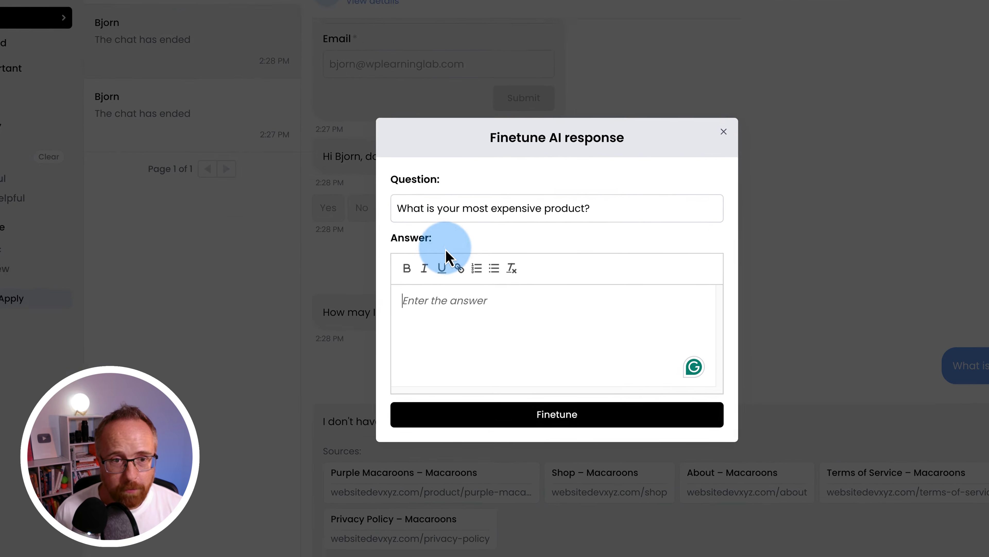
text(You pick the Macaroons for $44.90. You can check them out here!)
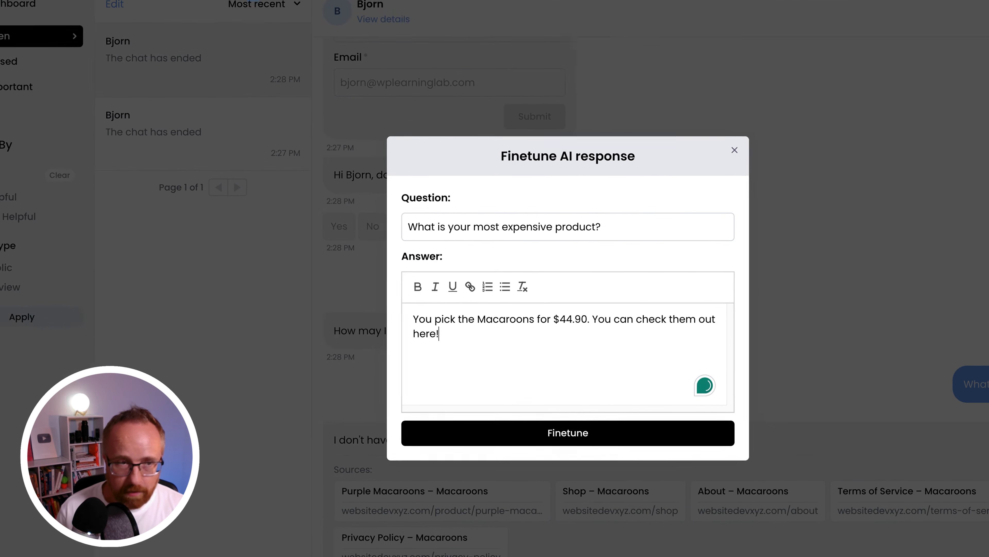
- Add the You pick the Macaroons product link to the answer, then reload the shop page
click(213, 22)
click(311, 22)
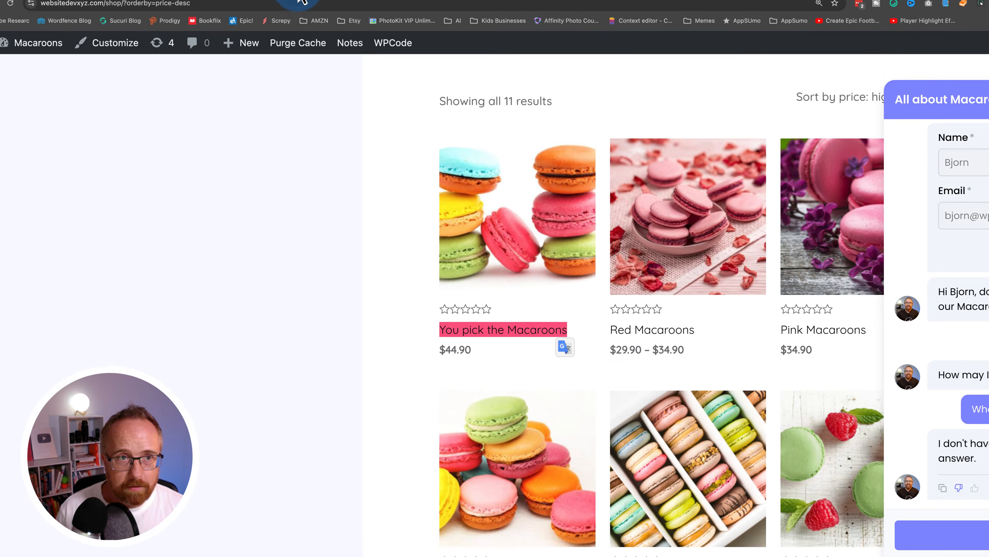
right_click(366, 227)
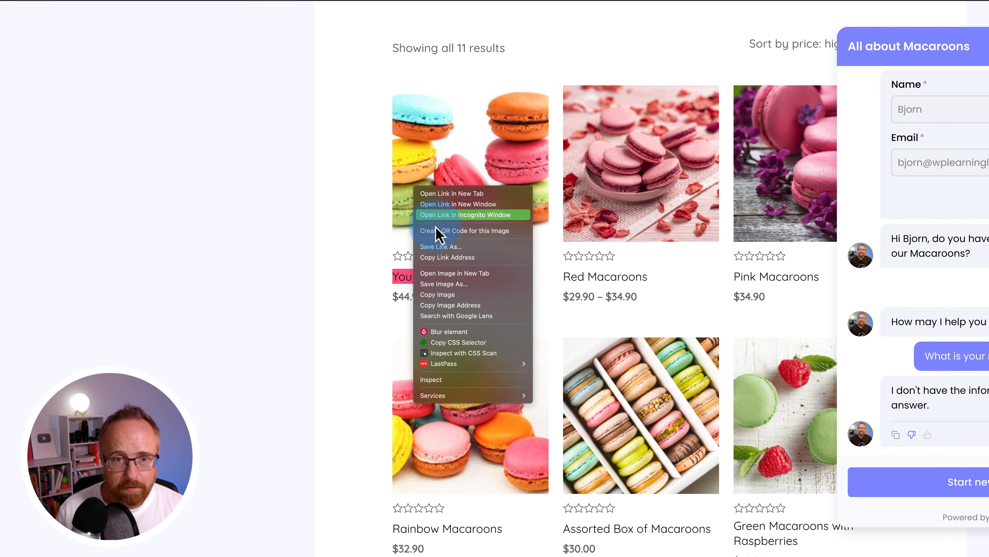
click(450, 258)
click(23, 1)
key(super+v)
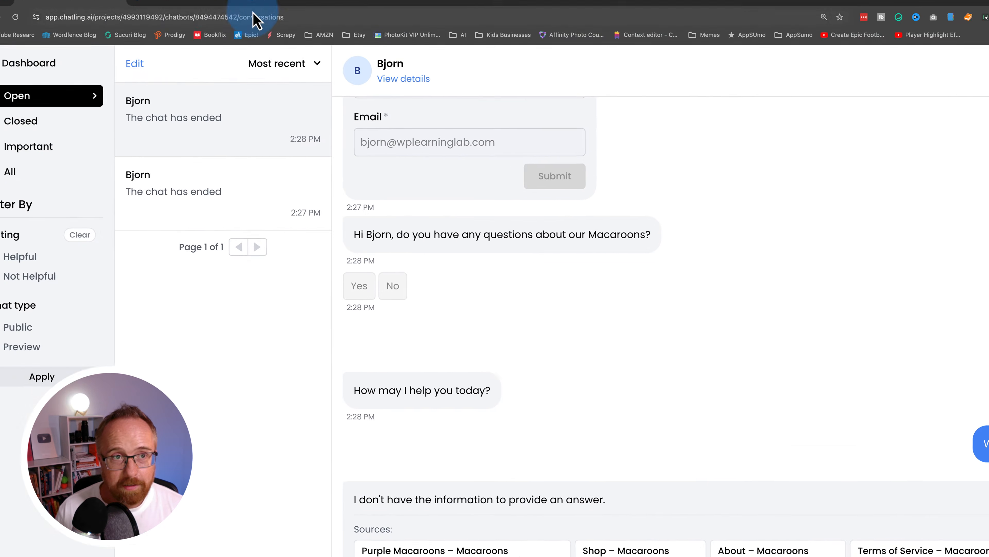
click(305, 21)
click(45, 43)
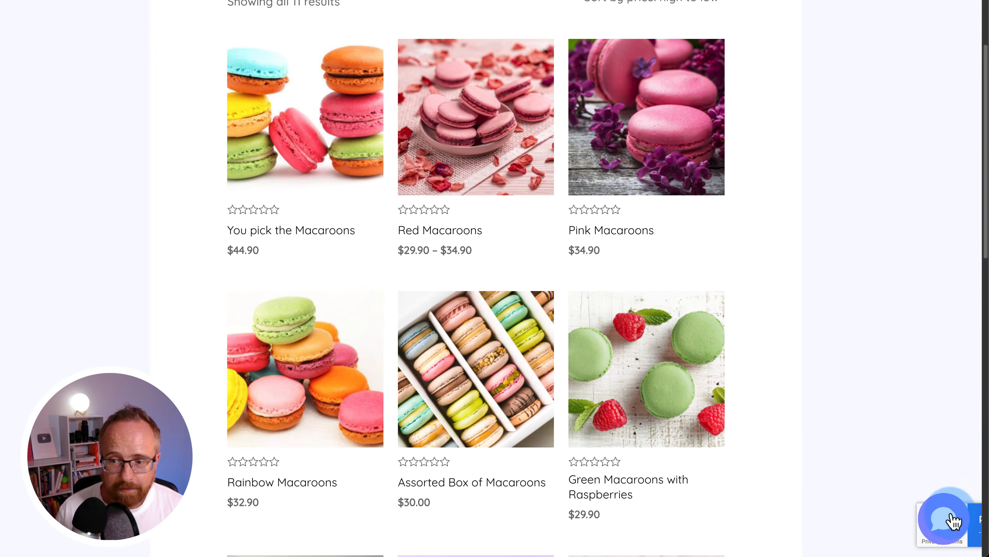
- Open the shop chat widget, start a fresh chat and enter the visitor's details
click(956, 528)
scroll(842, 434, down, 9)
drag(782, 399, 932, 400)
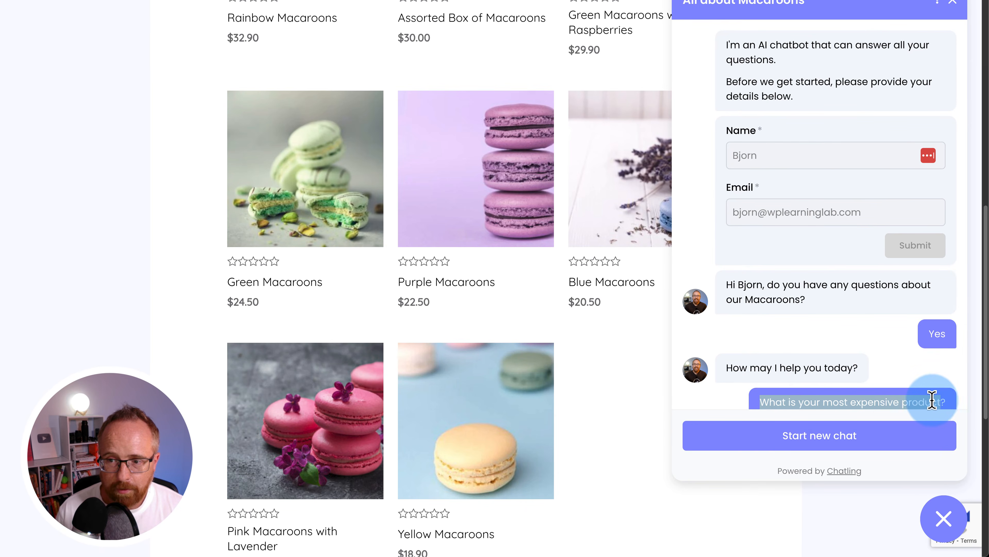
click(859, 446)
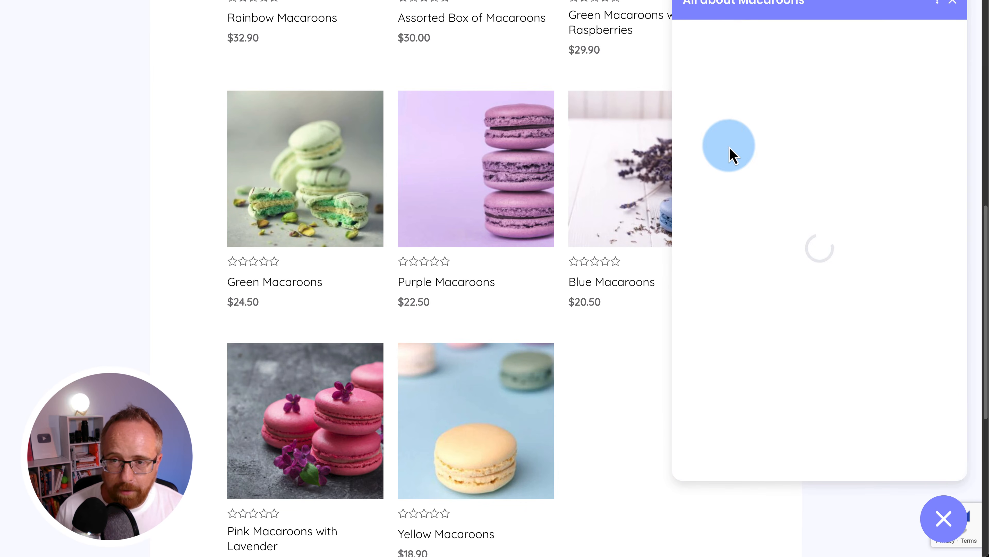
scroll(606, 202, up, 9)
scroll(606, 202, up, 6)
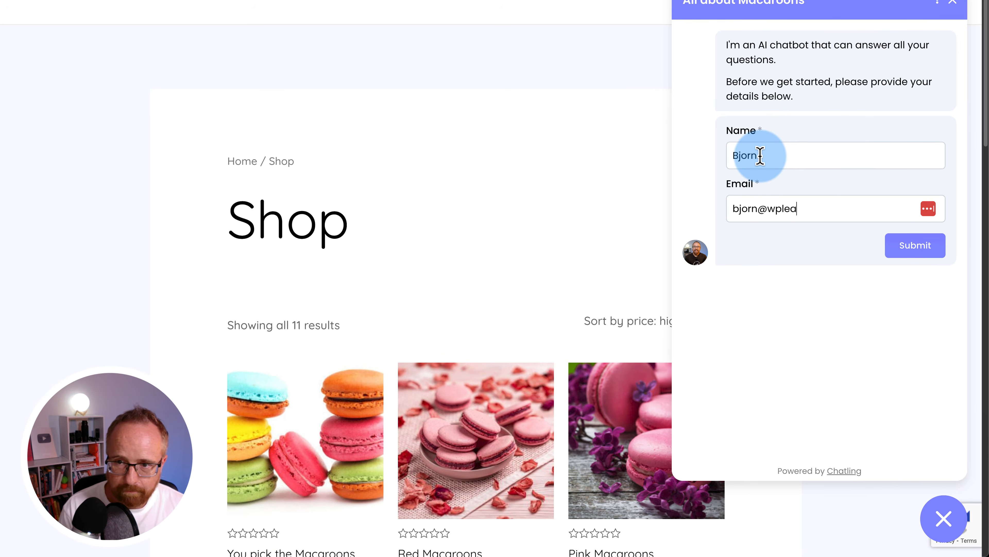
text(om)
- Ask the most-expensive-product question and get You pick the Macaroons at $44.90
click(915, 245)
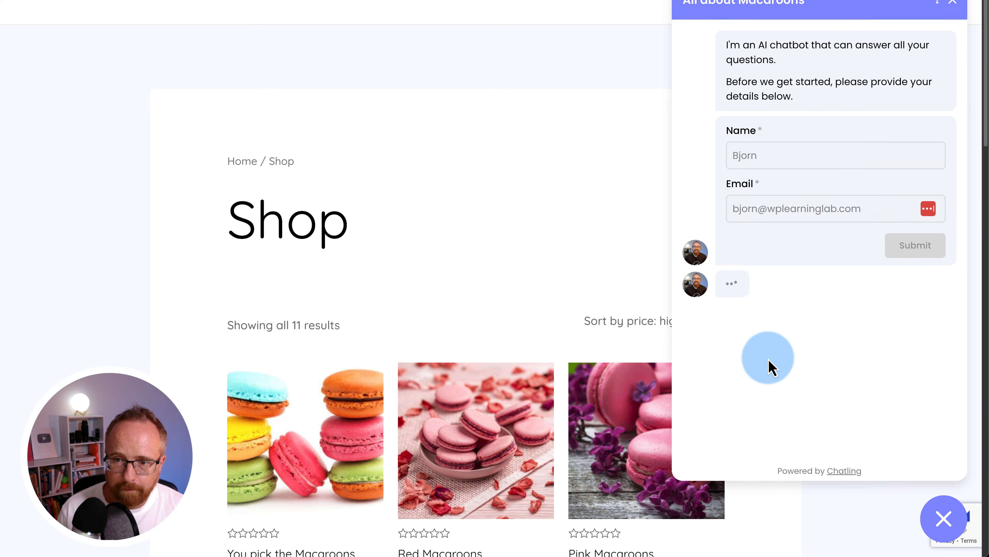
click(731, 335)
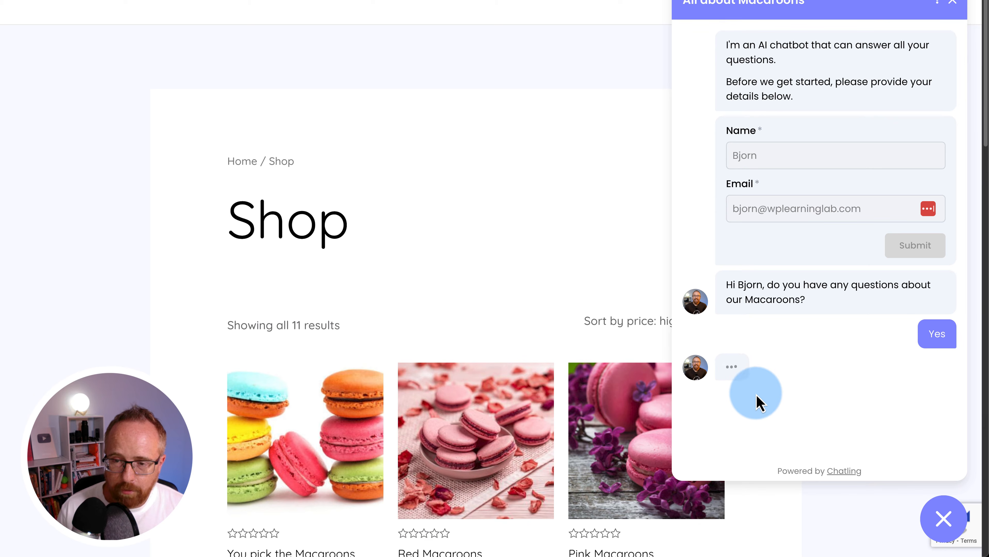
scroll(740, 409, down, 4)
key(ctrl+v)
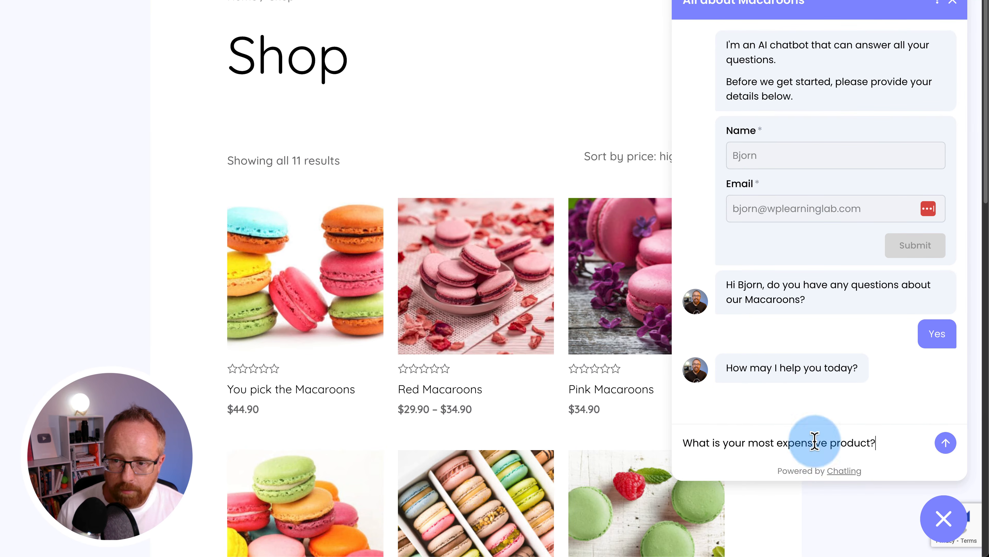
click(955, 444)
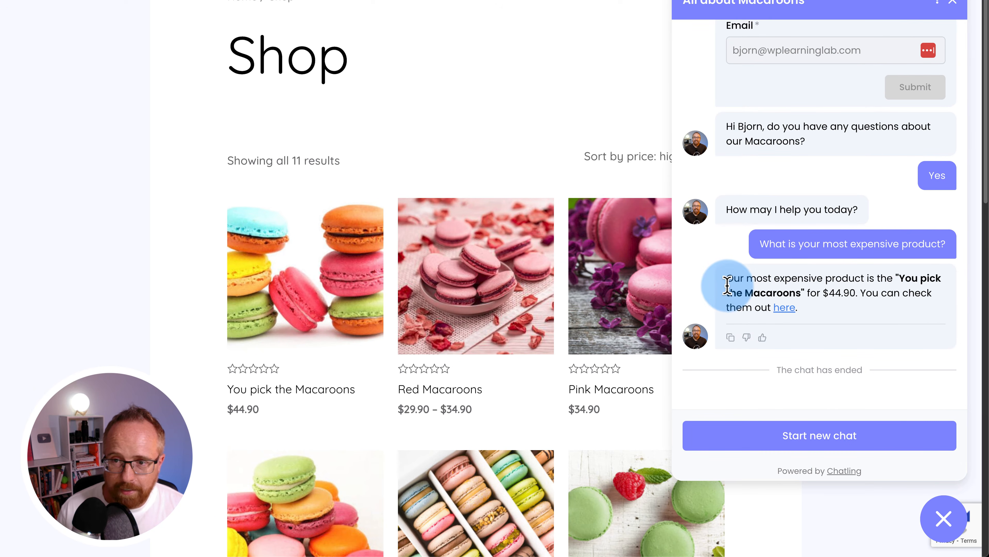
drag(755, 280, 835, 280)
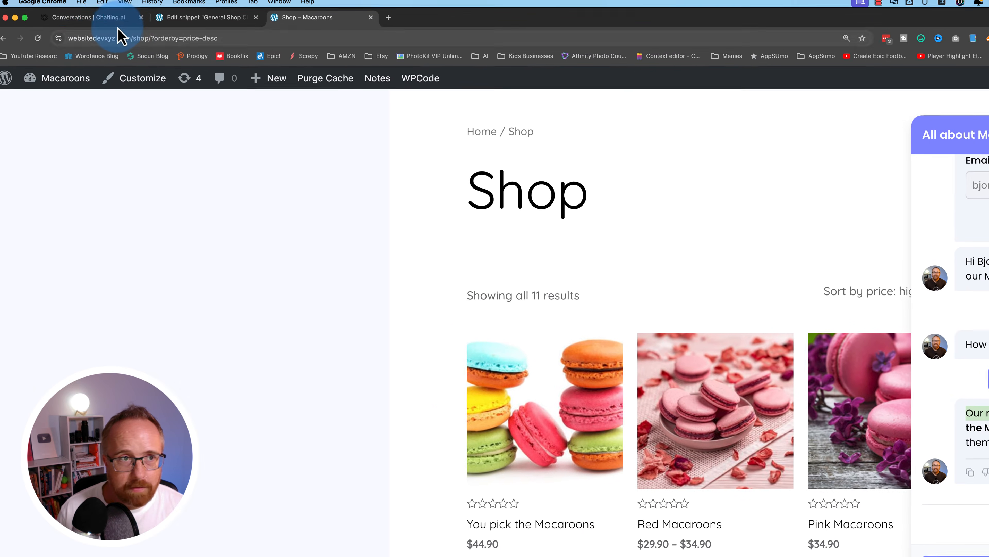
- Review the new answer in Chatling's Conversations log, closing the fine-tune form unchanged
click(122, 24)
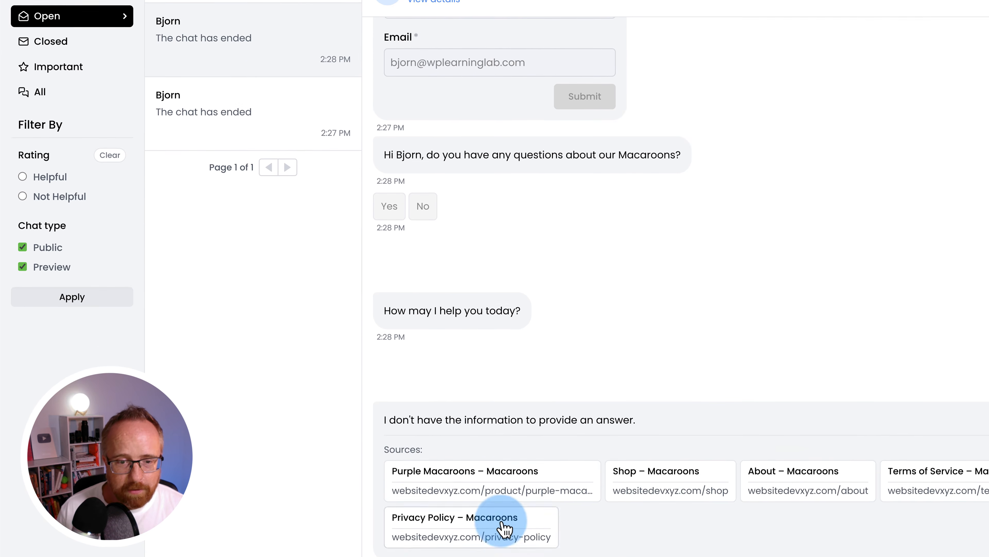
click(524, 538)
click(782, 98)
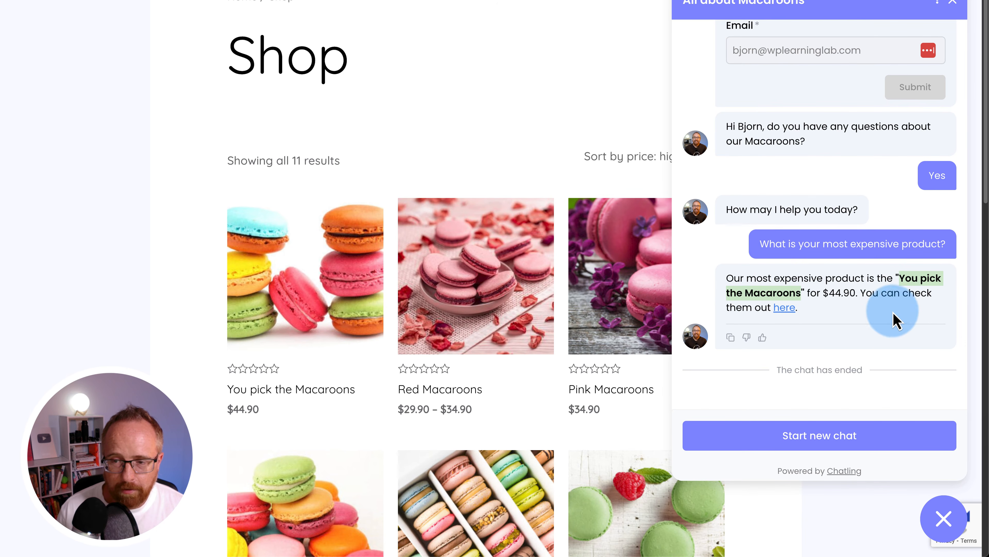
drag(860, 380, 779, 370)
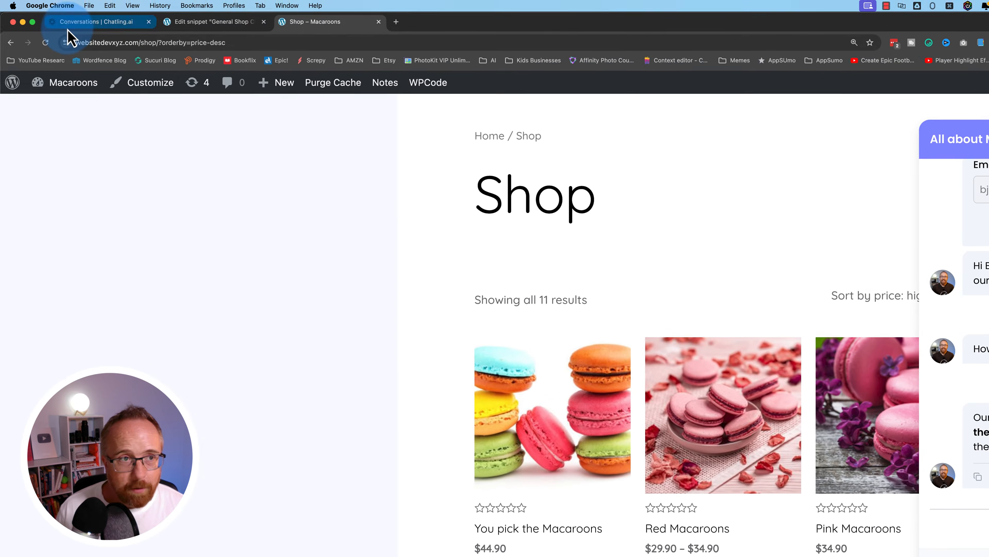
click(68, 26)
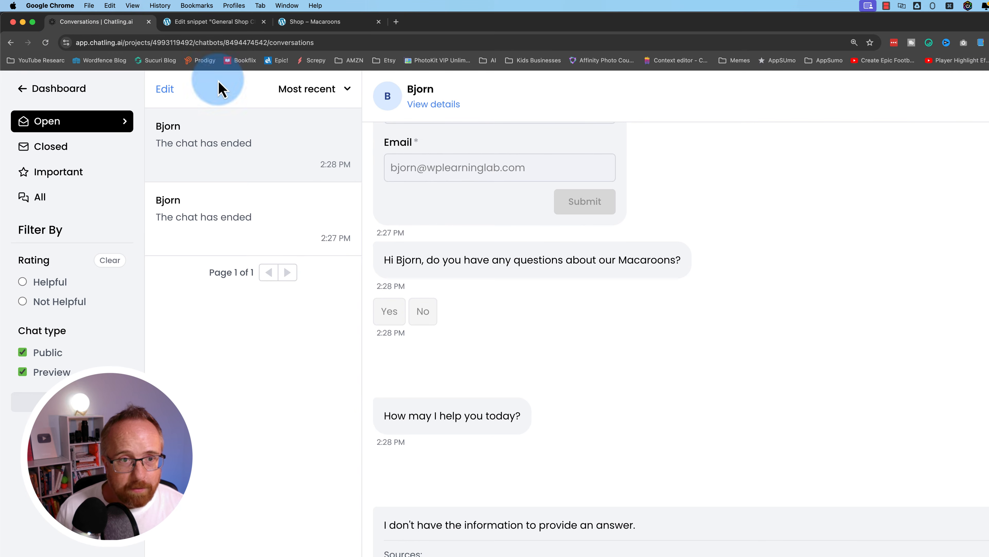
- Connect Generate AI answer #1 to Any more questions?, move the #2+ node up, and publish
click(25, 93)
click(55, 214)
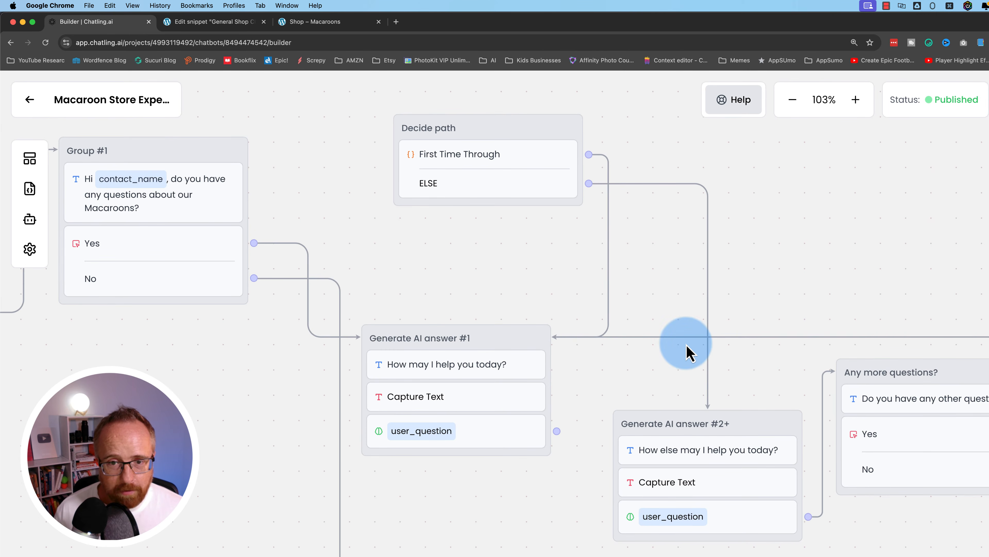
click(687, 423)
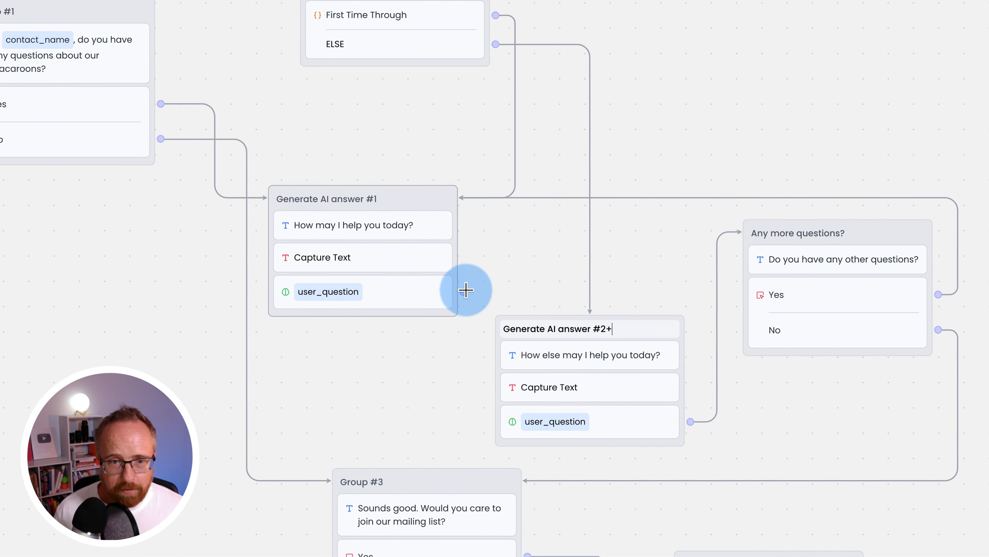
drag(467, 290, 759, 279)
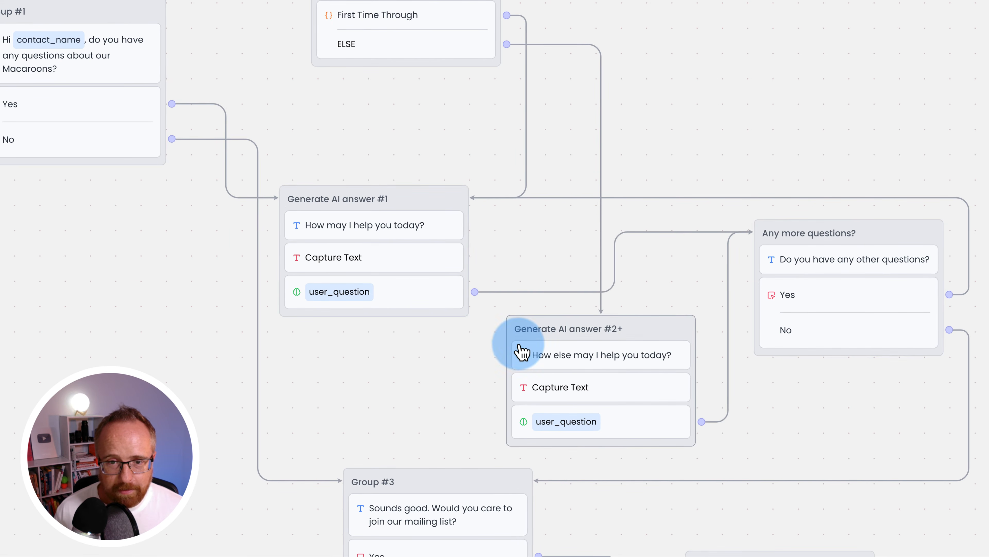
drag(527, 328, 649, 37)
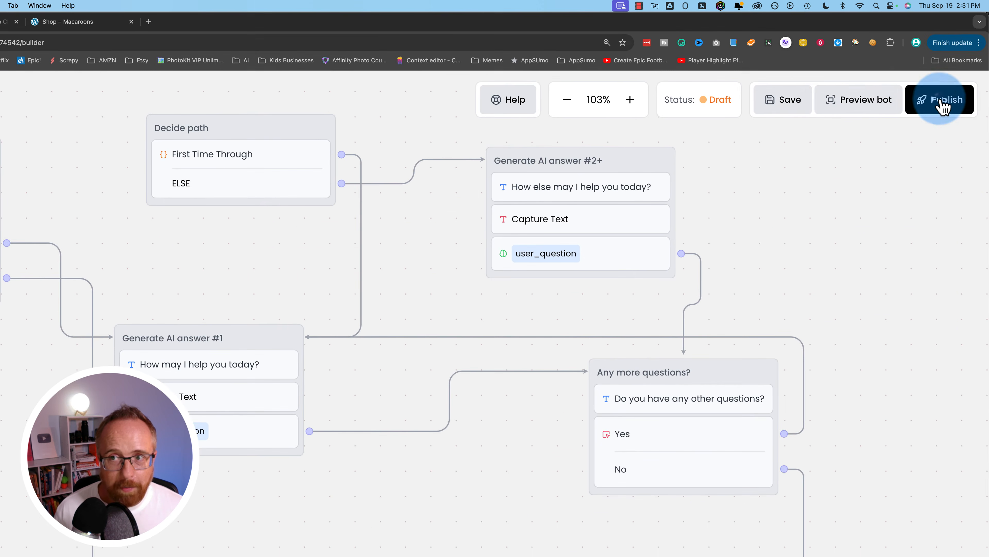
click(942, 102)
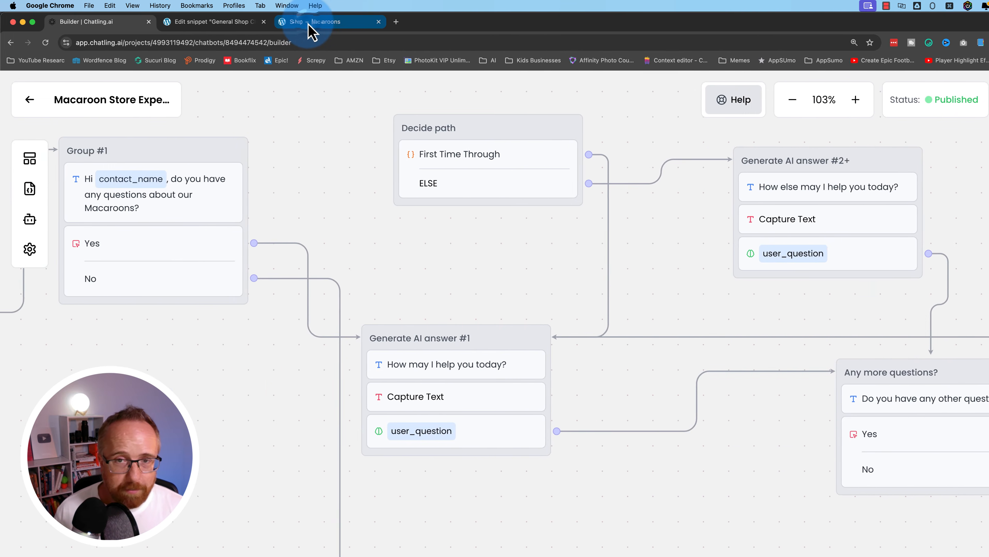
click(311, 22)
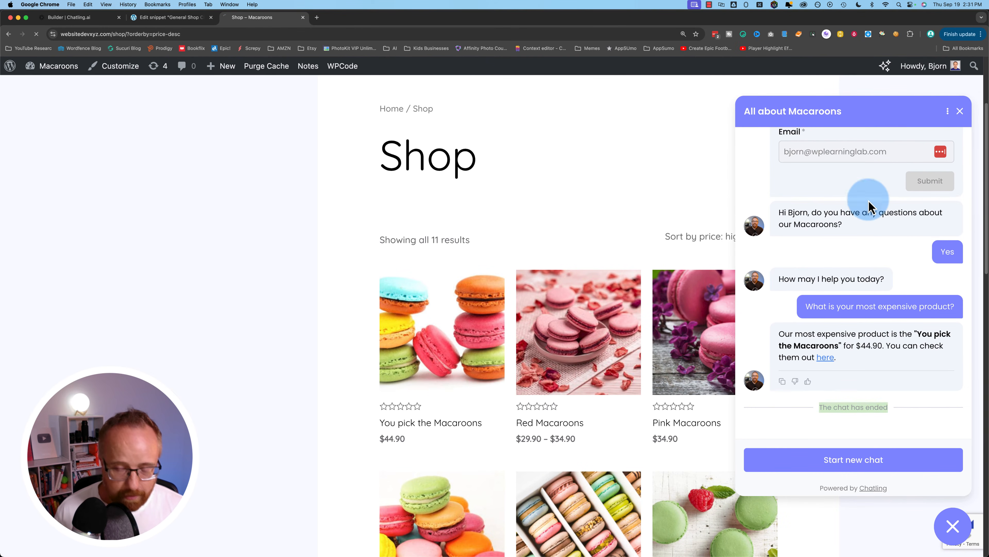
- Reload the shop and ask the bot about green macaroons, getting two products with prices
key(super+r)
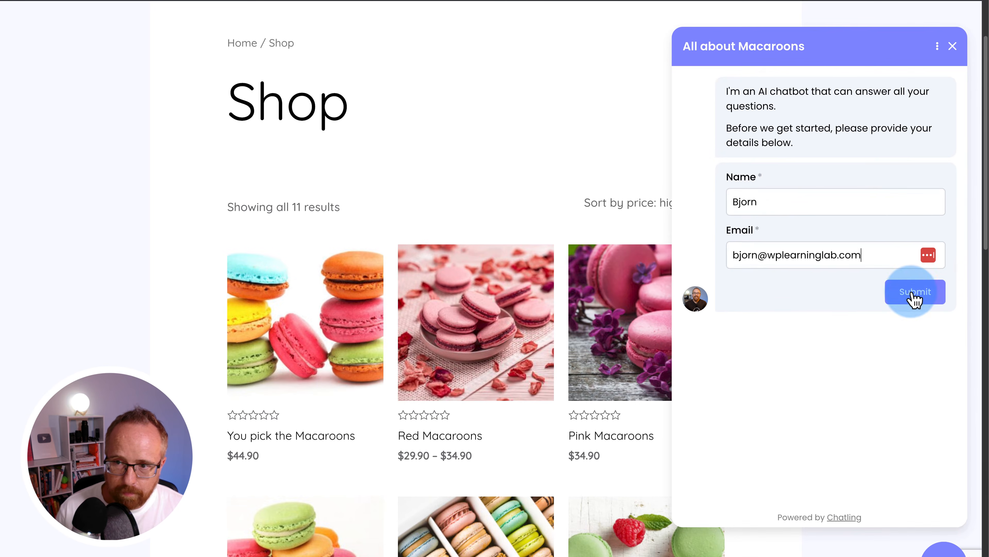
click(930, 307)
scroll(566, 458, down, 3)
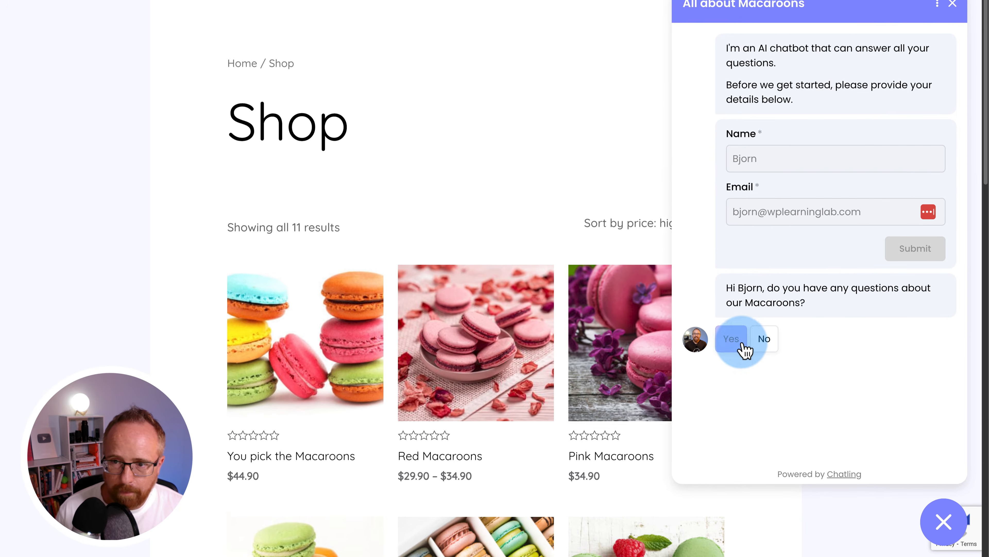
click(735, 340)
scroll(735, 341, down, 1)
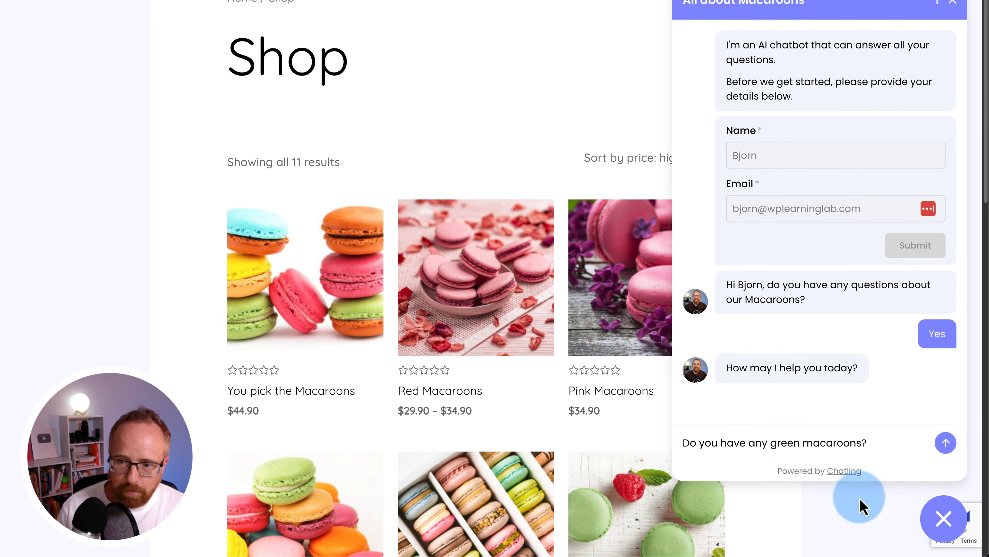
key(Return)
scroll(605, 353, down, 5)
scroll(545, 355, down, 1)
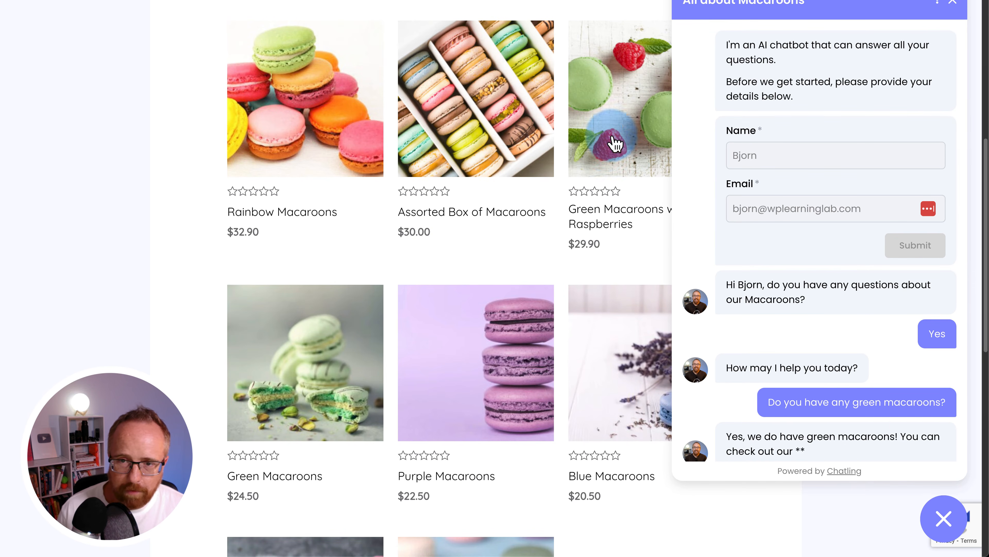
scroll(785, 352, down, 2)
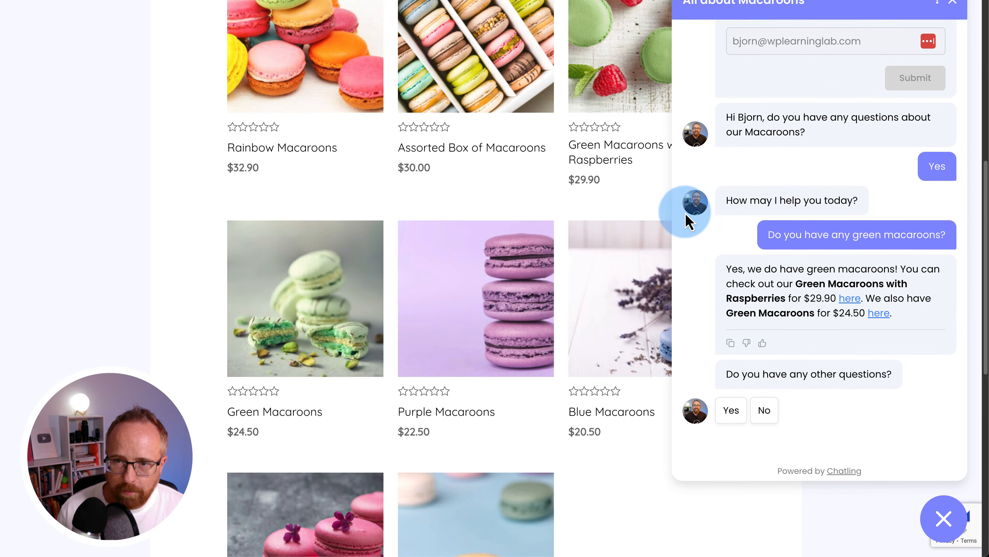
scroll(658, 195, up, 1)
scroll(296, 394, down, 2)
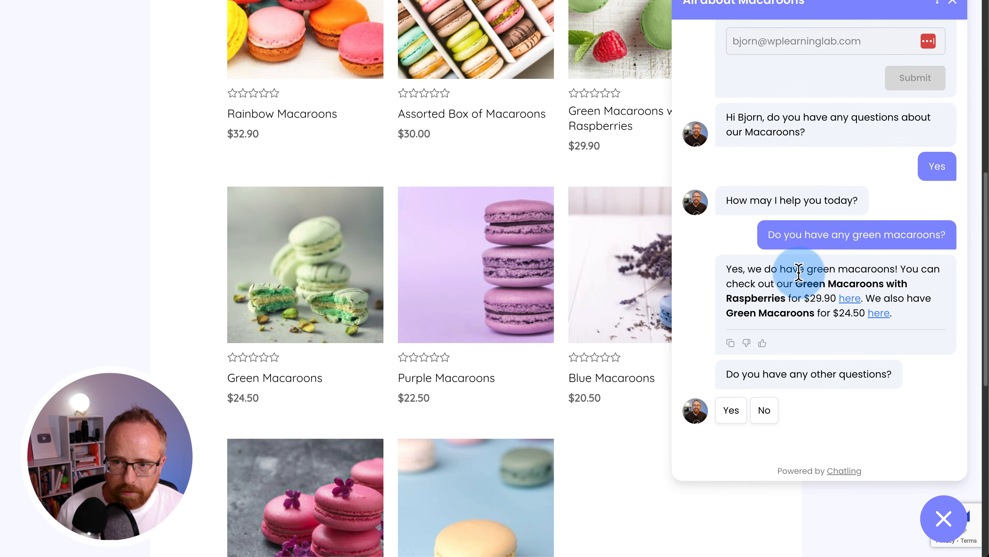
scroll(482, 317, down, 5)
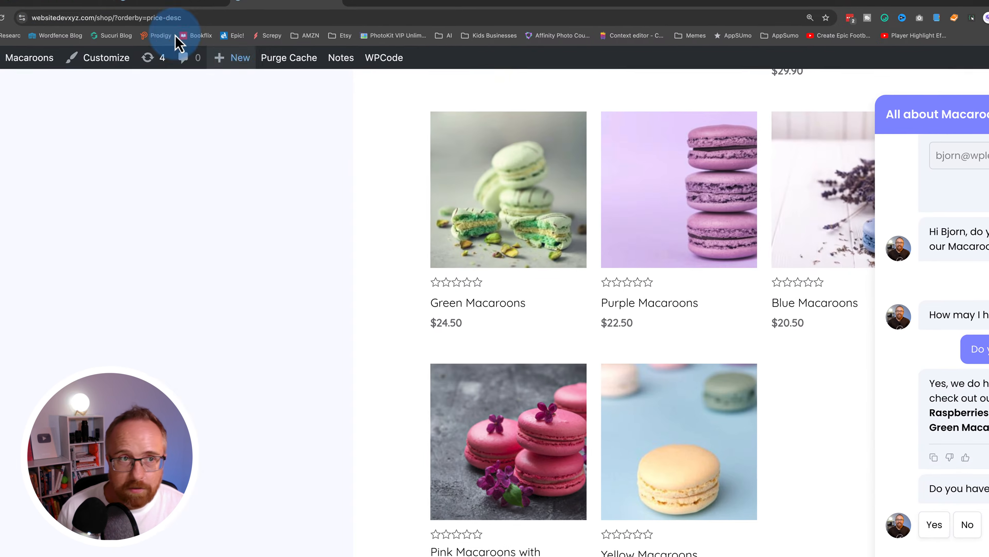
click(80, 22)
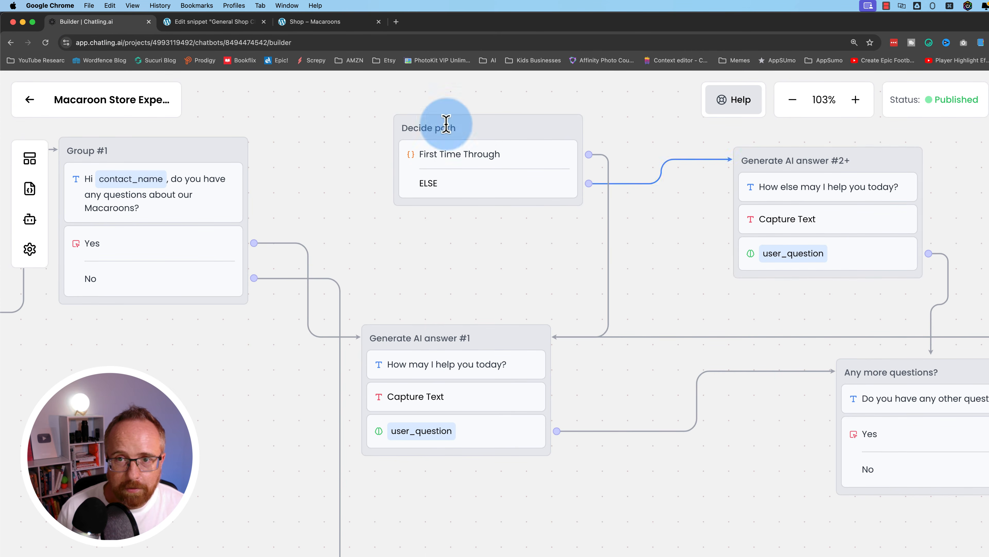
- Reroute Any more questions?'s Yes from Generate AI answer #1 to Decide path
click(308, 22)
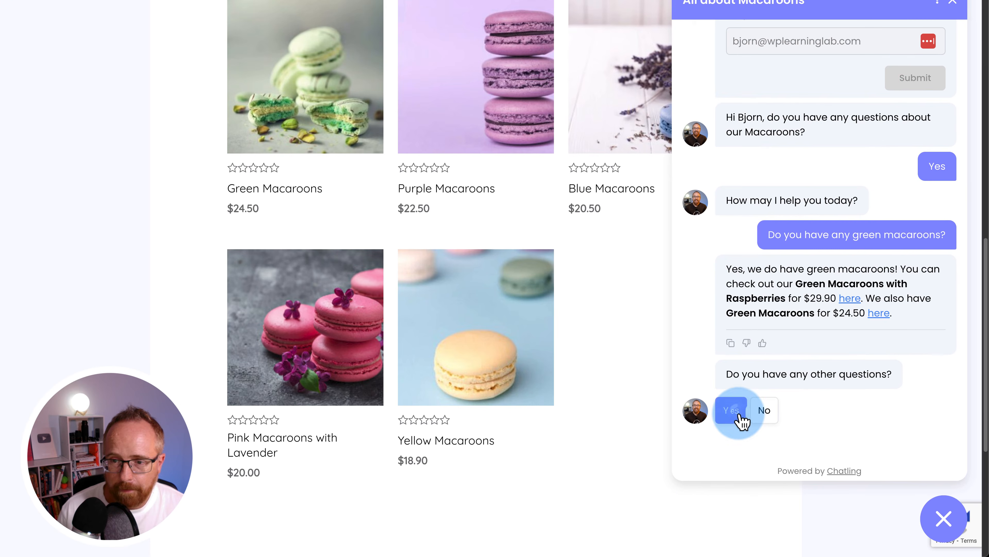
click(820, 460)
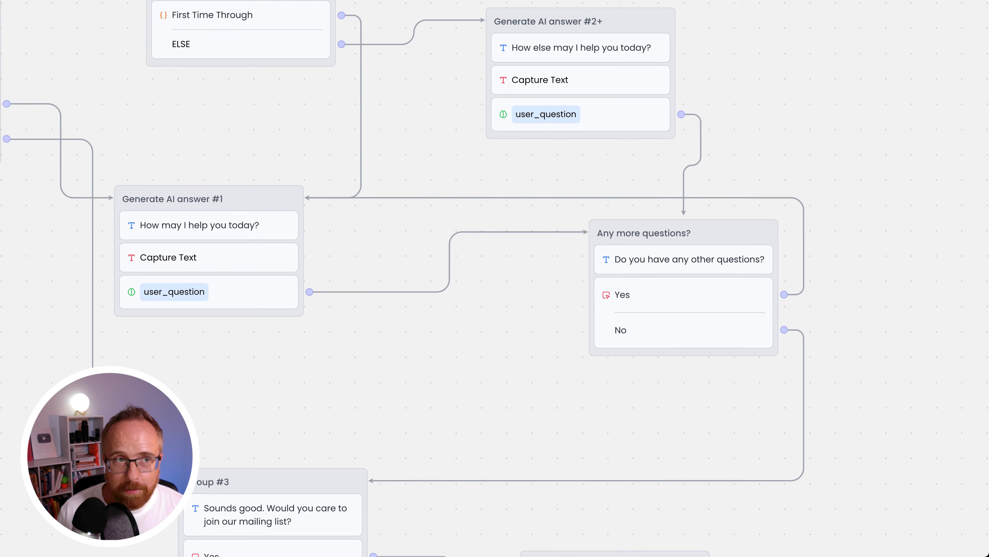
click(464, 290)
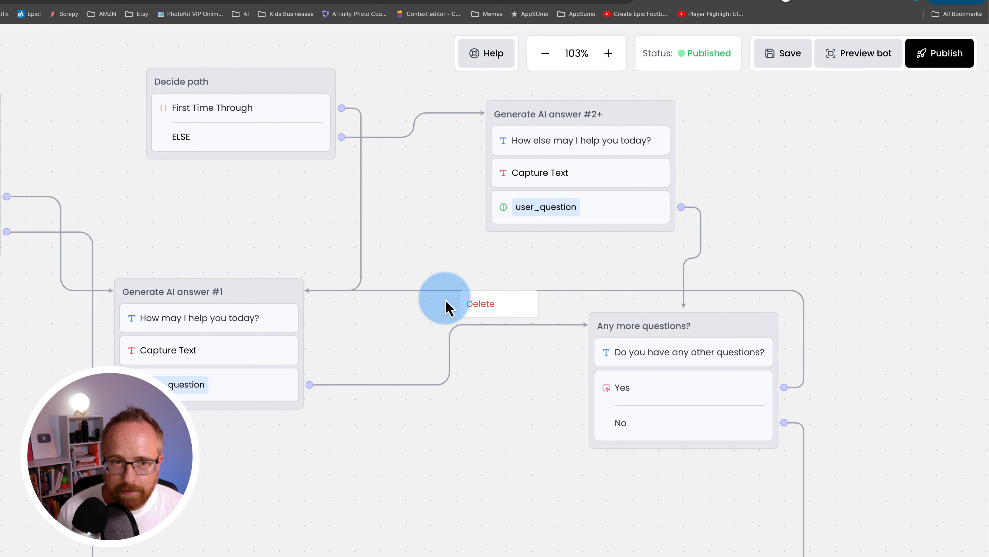
click(483, 307)
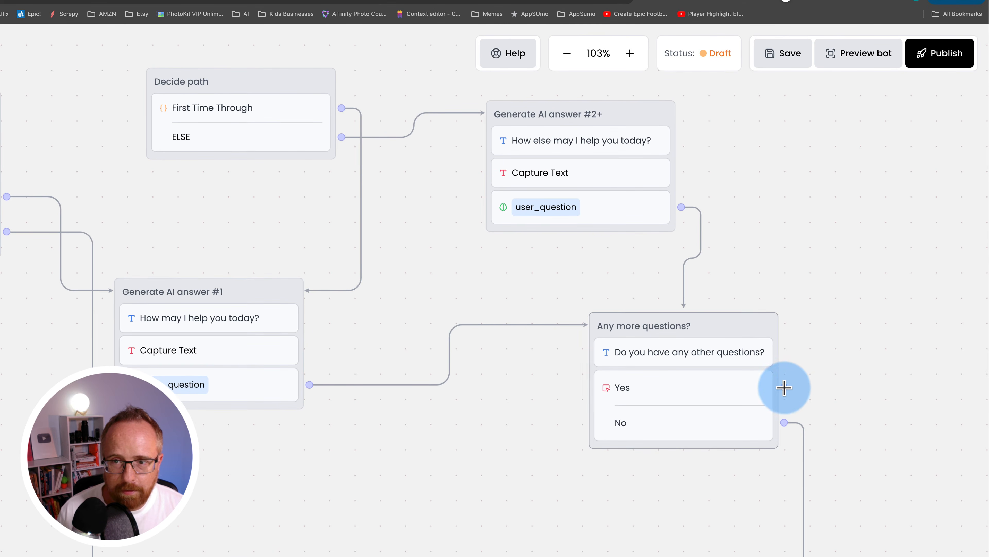
scroll(784, 388, up, 1)
drag(862, 408, 379, 99)
drag(499, 221, 488, 282)
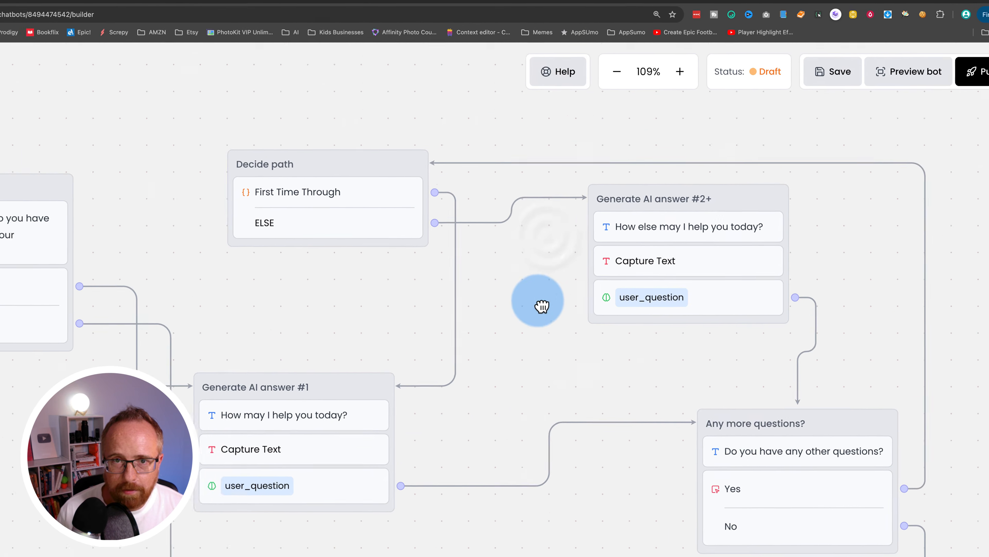
- Reroute Group #1's Yes into Decide path and publish the chatbot
drag(542, 306, 542, 311)
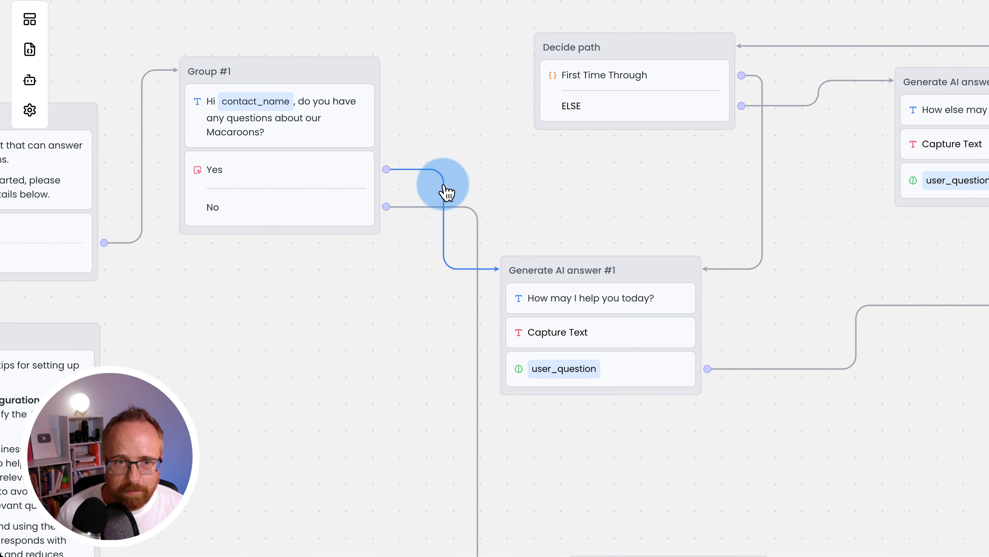
right_click(443, 185)
click(452, 196)
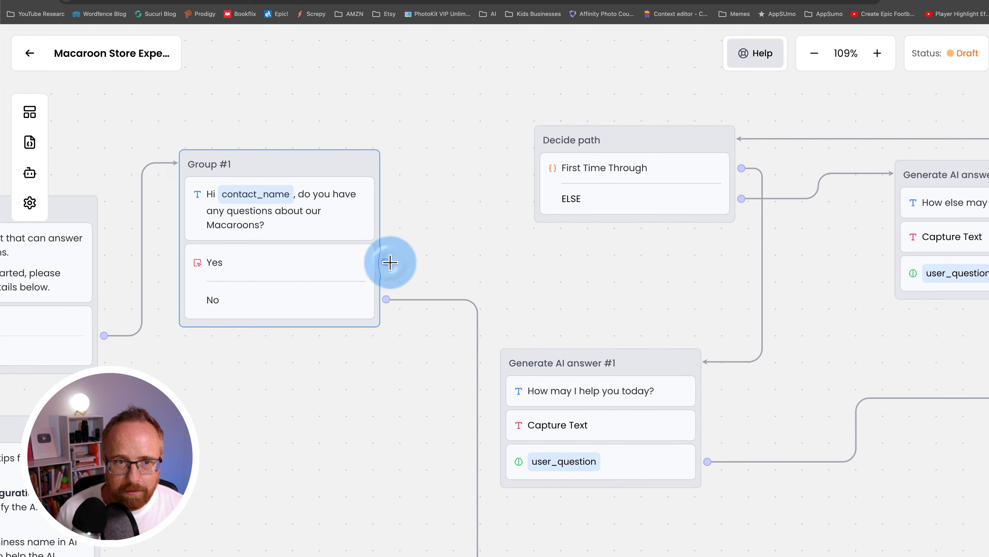
drag(390, 262, 538, 199)
drag(677, 271, 612, 248)
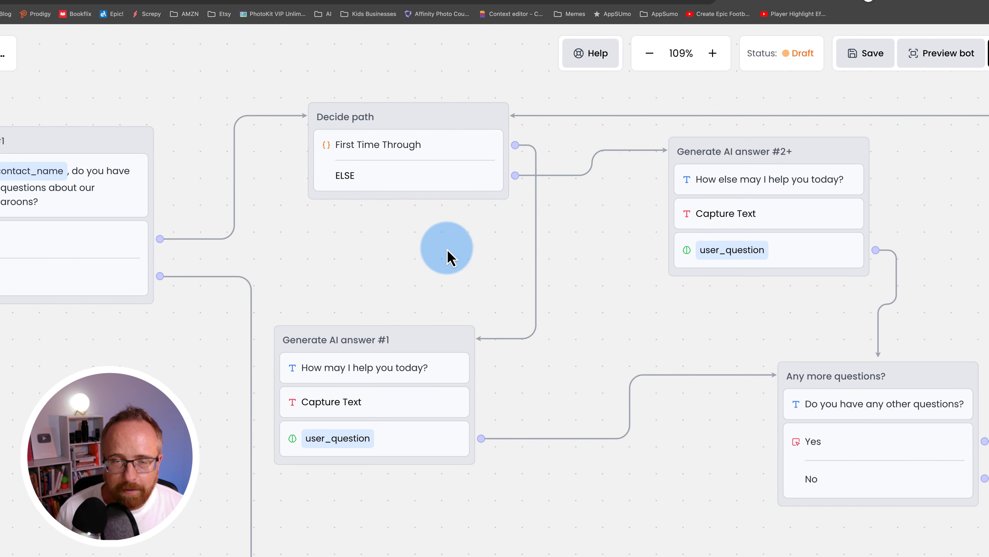
drag(677, 279, 648, 288)
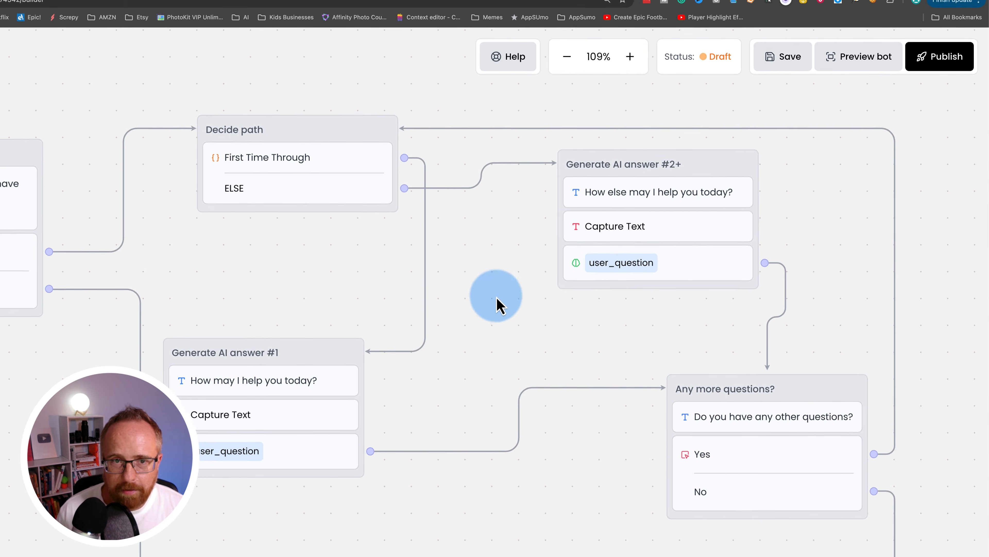
click(939, 56)
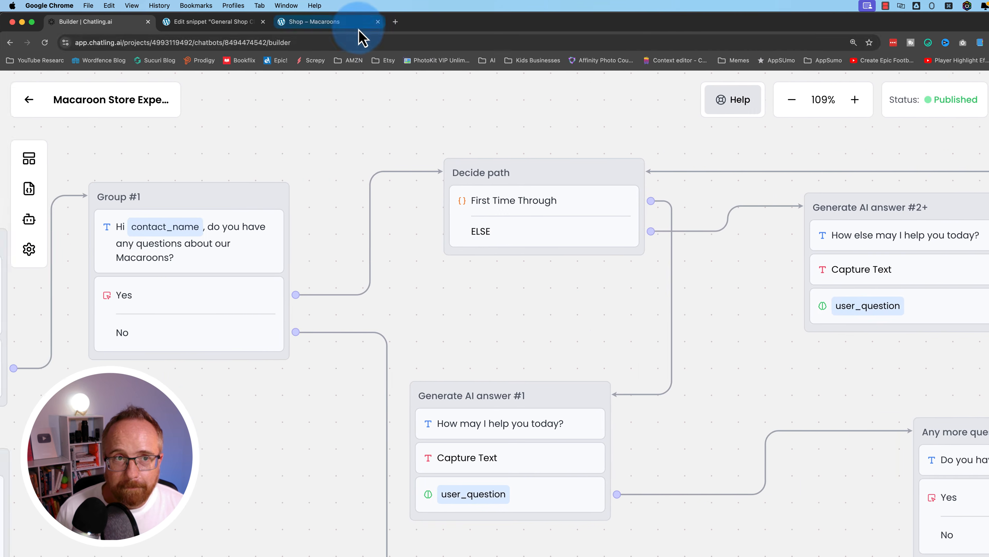
- Start a fresh chat on the shop and submit the visitor's name and e-mail
click(358, 24)
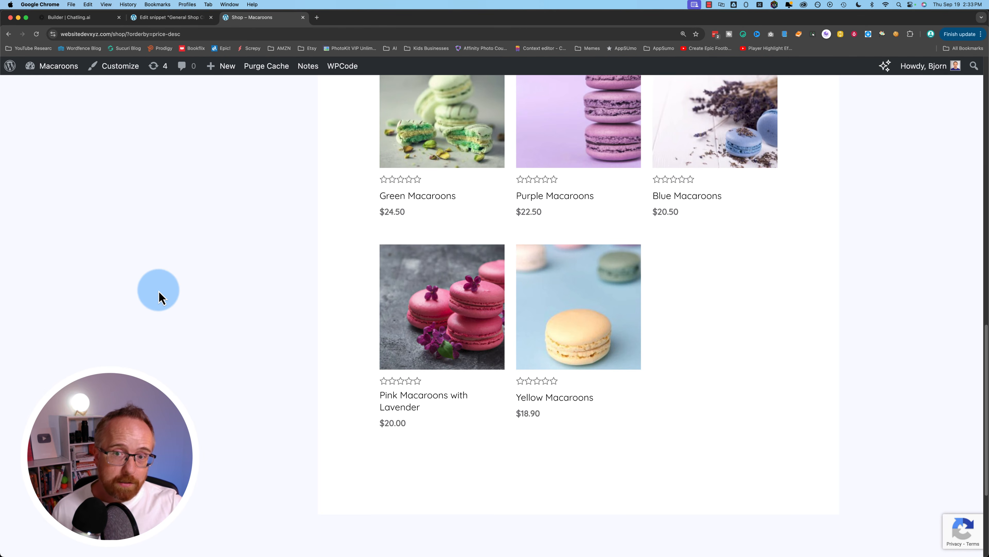
scroll(374, 493, down, 5)
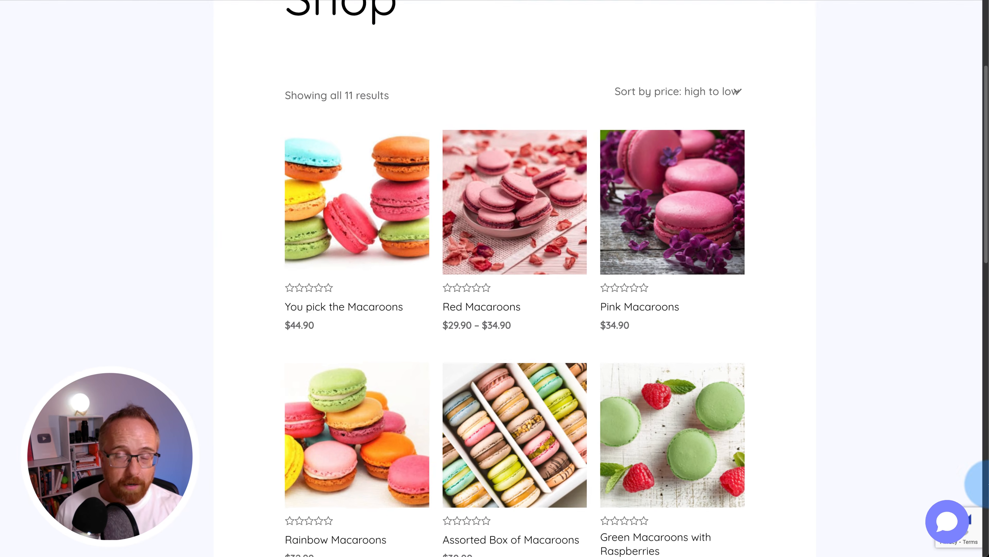
click(953, 525)
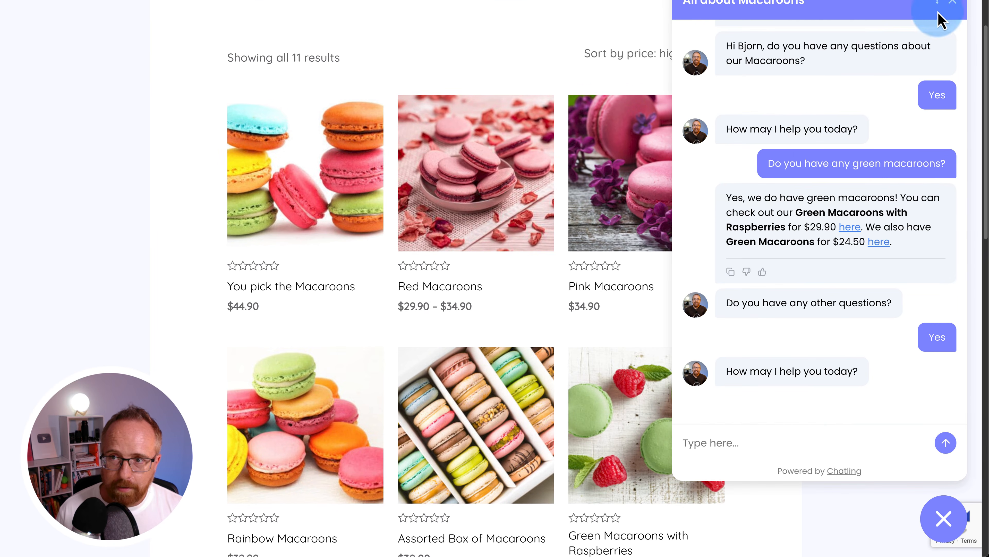
click(937, 1)
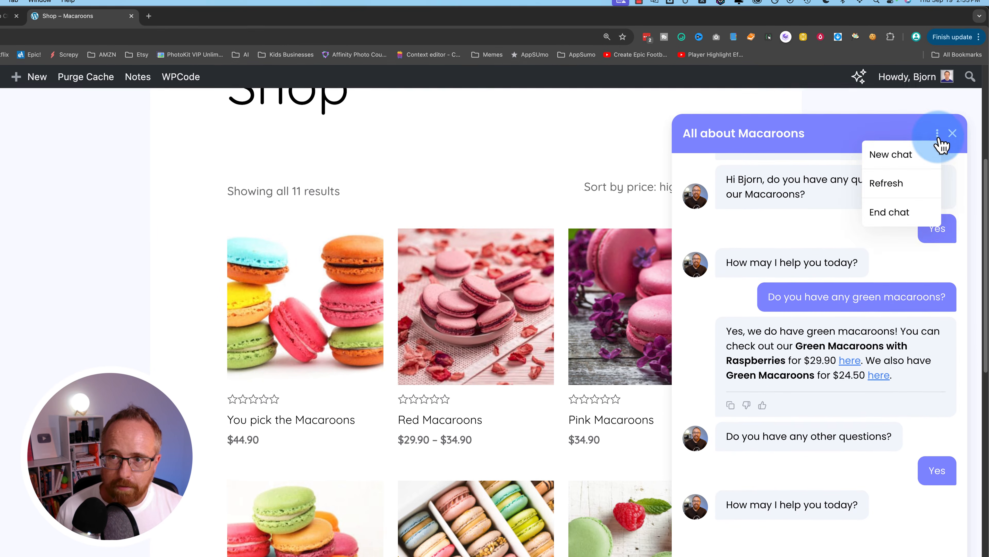
click(916, 156)
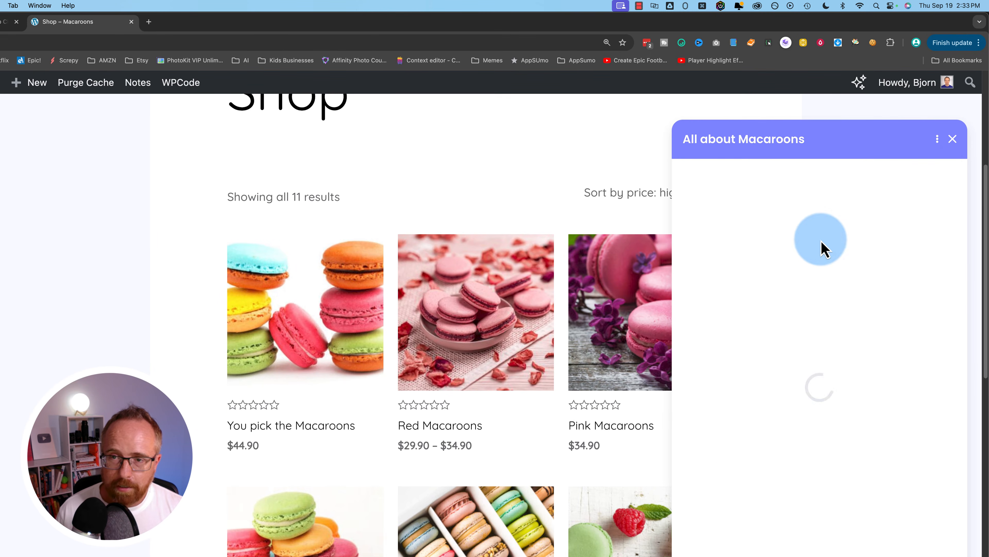
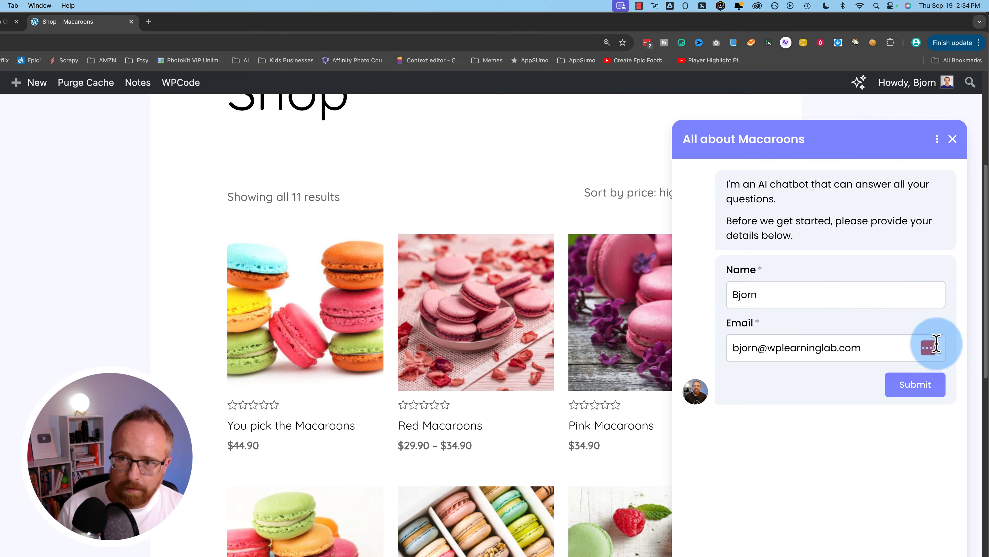
key(Return)
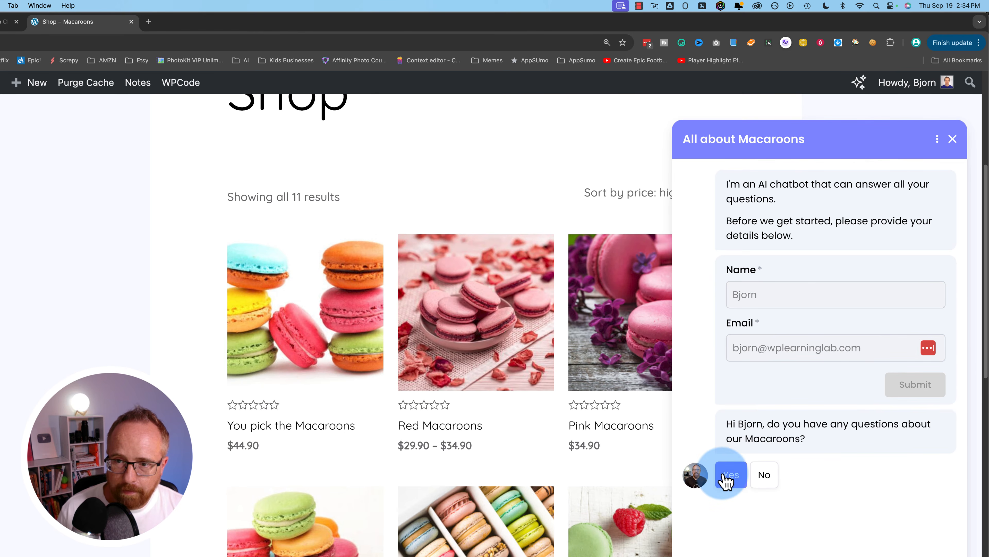
- Ask 'How many macaroons do you have?', see it go unanswered, and answer Yes to continue
click(726, 480)
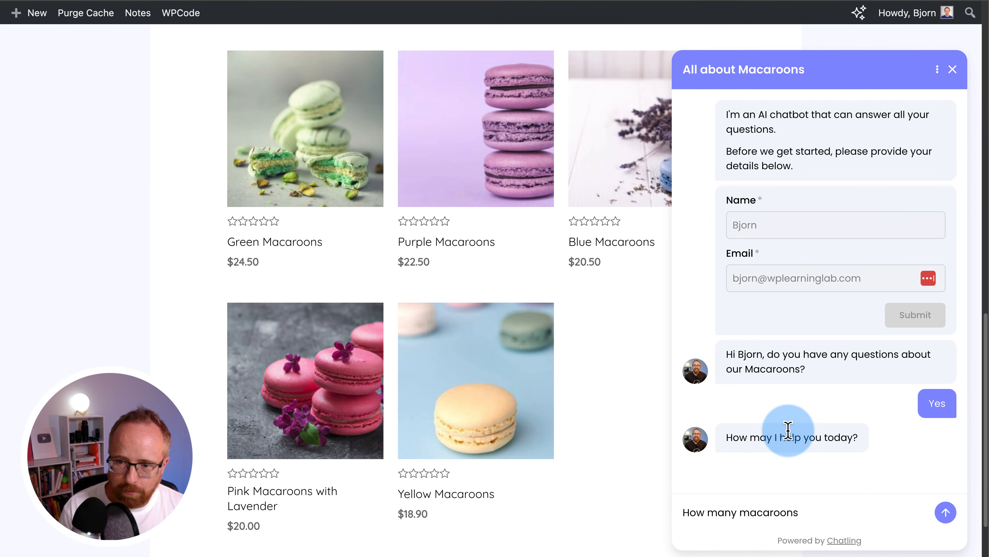
text(?)
key(Return)
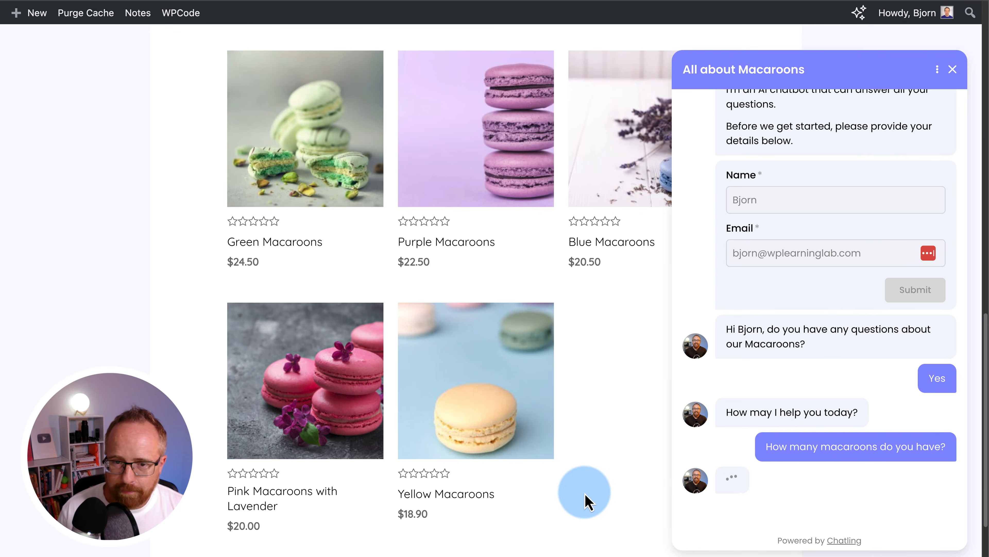
scroll(576, 502, up, 6)
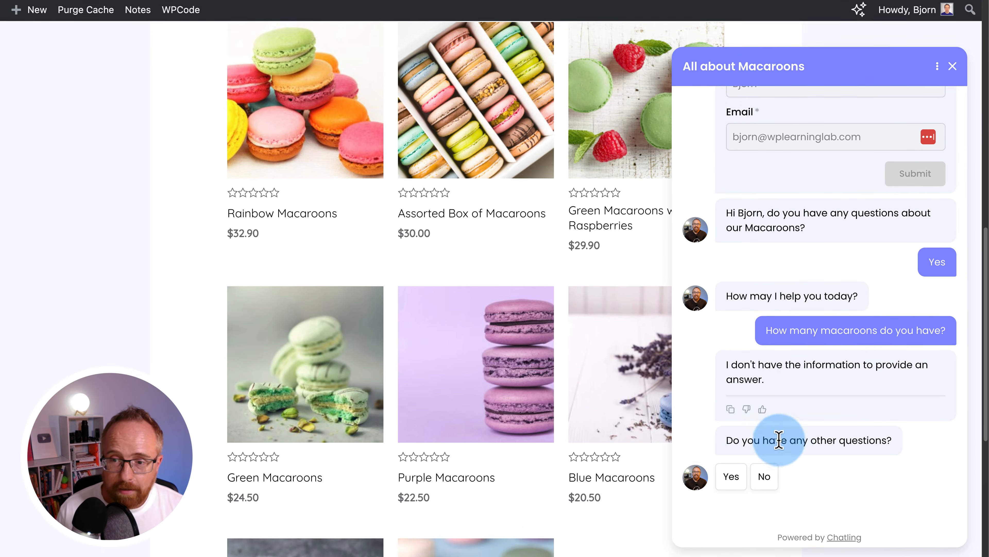
scroll(763, 425, down, 2)
click(732, 410)
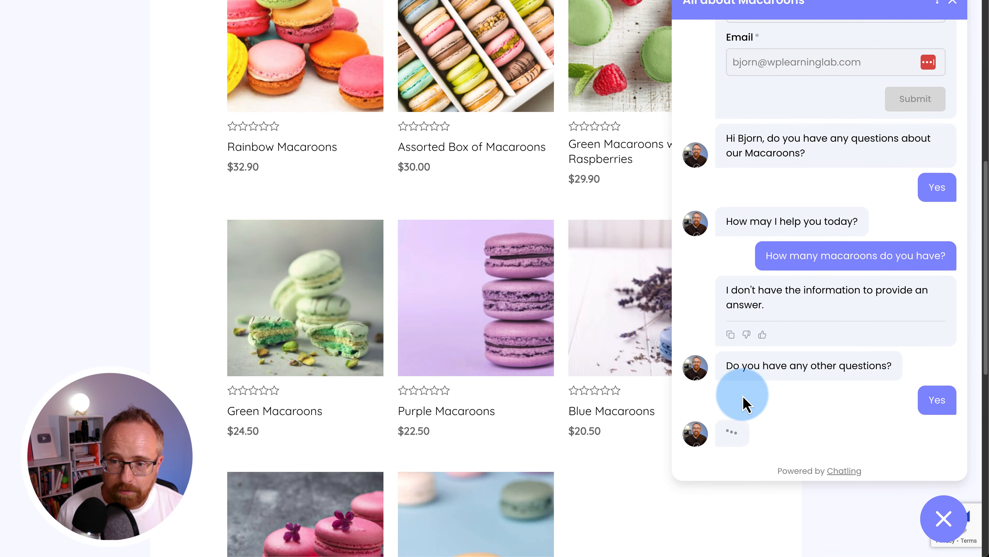
scroll(742, 403, down, 2)
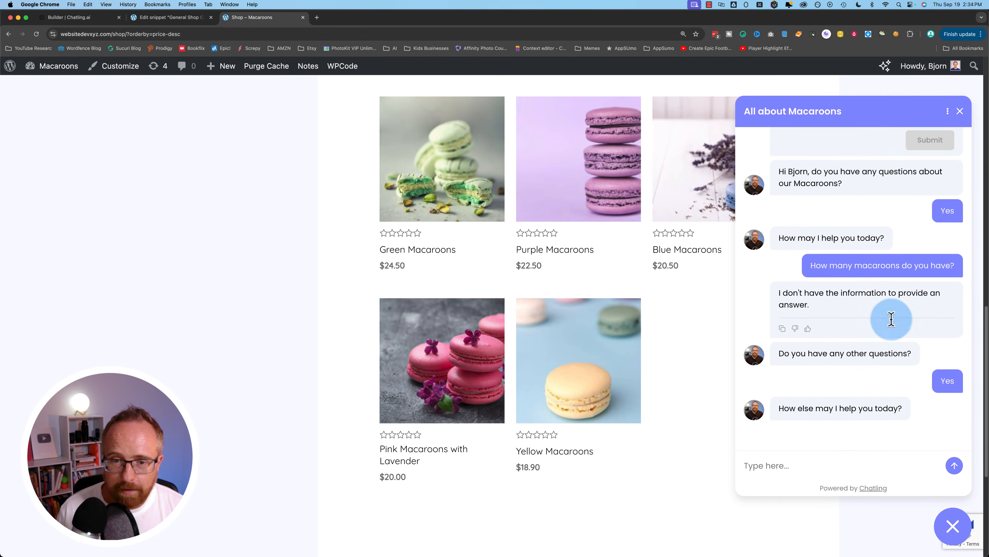
- Ask 'What time is it?', decline more questions, join the mailing list, and close the chat
click(771, 465)
text(What time is it?)
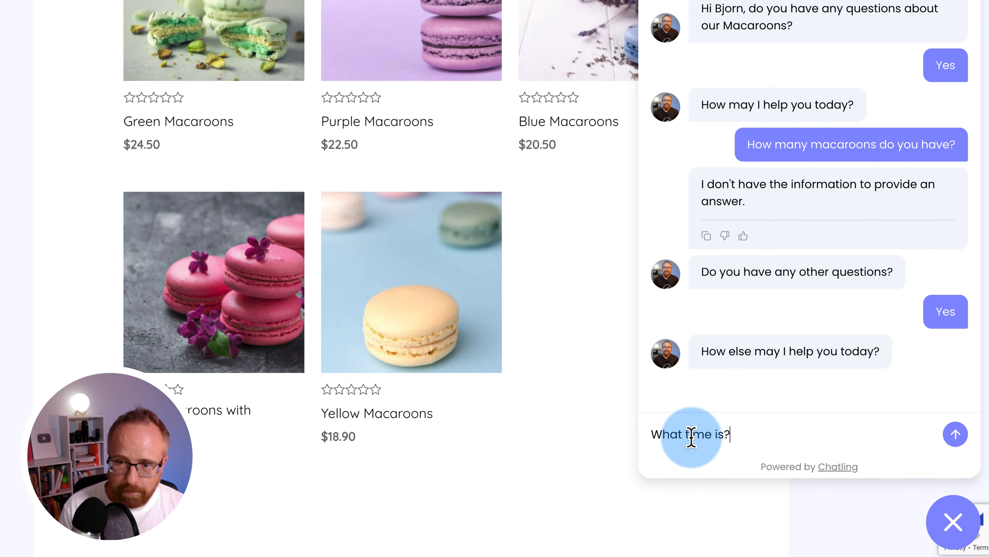
key(BackSpace)
text(it?)
key(Return)
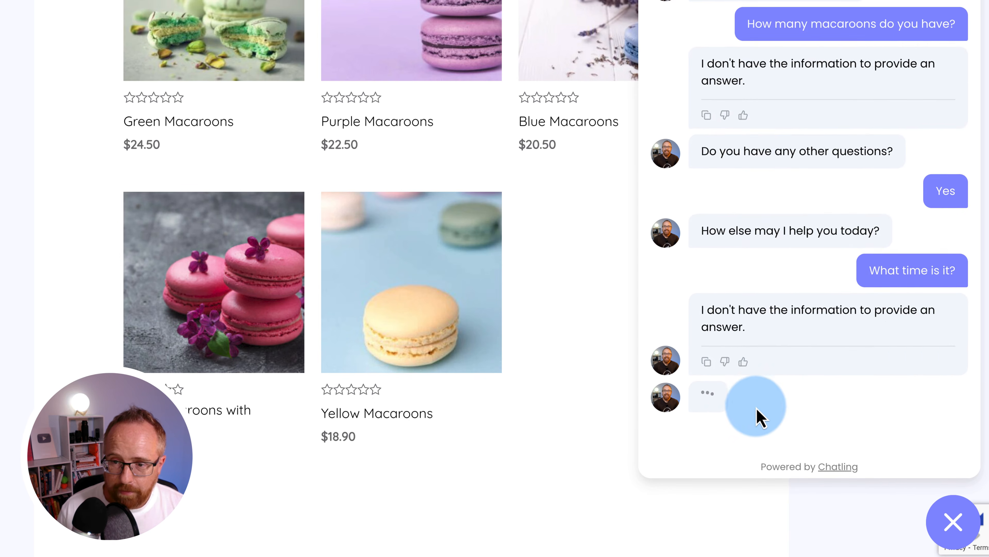
click(762, 407)
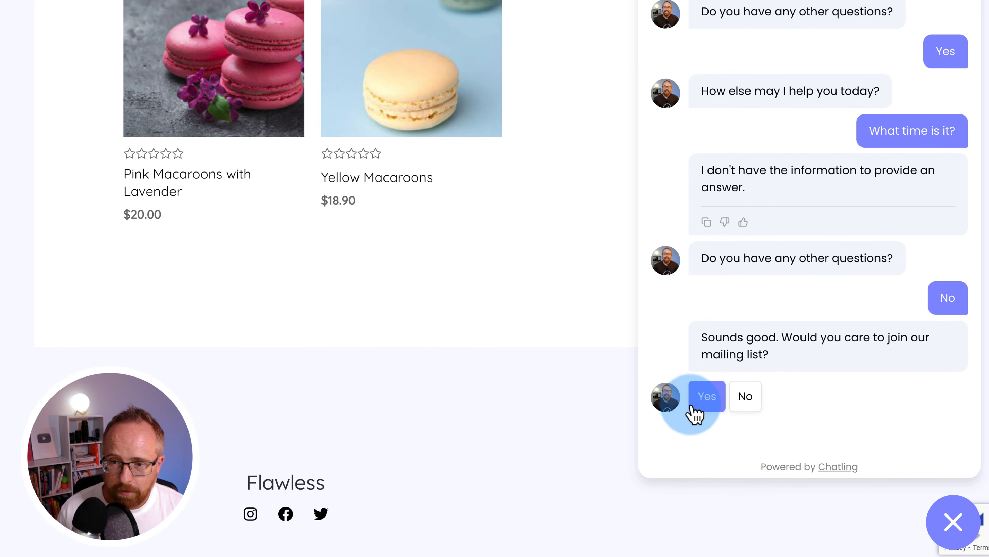
click(704, 401)
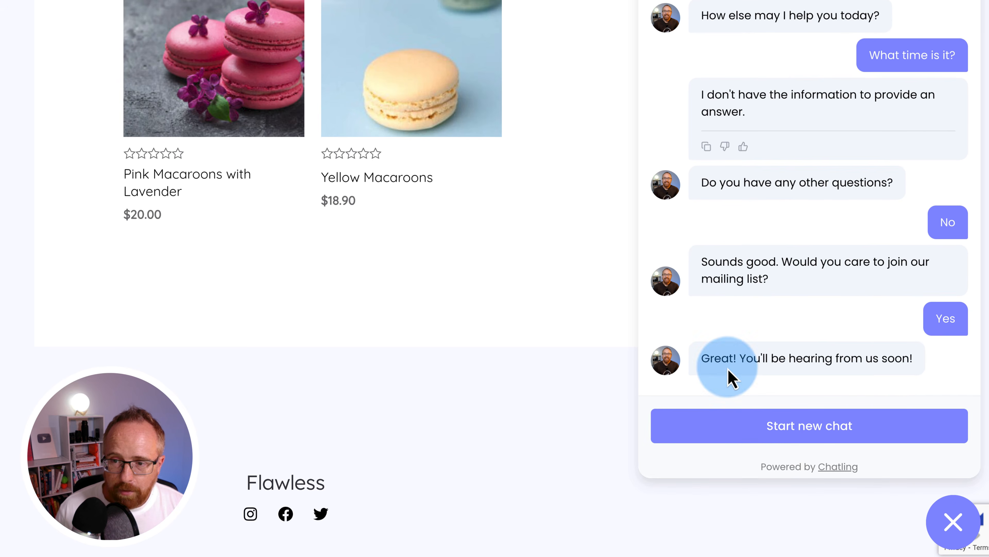
scroll(482, 332, up, 15)
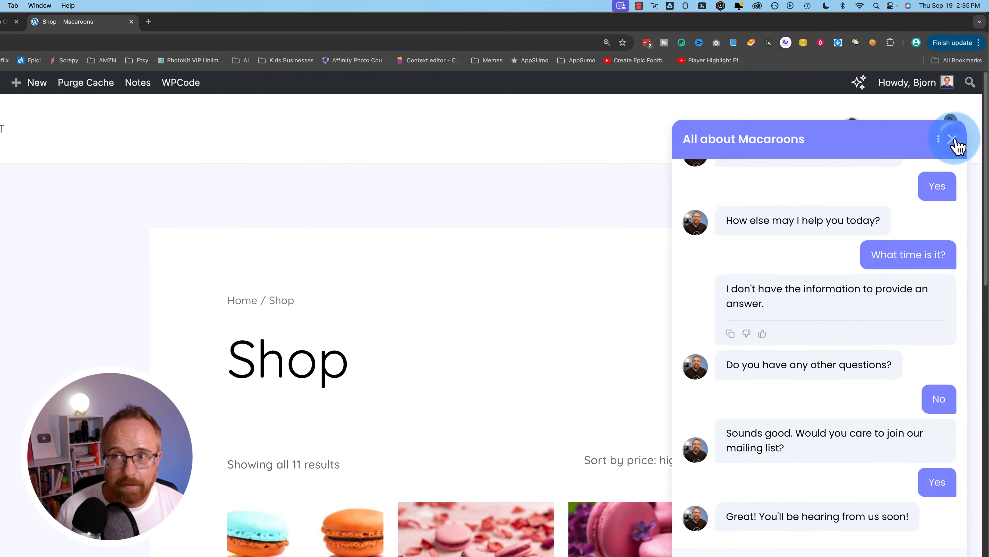
click(953, 39)
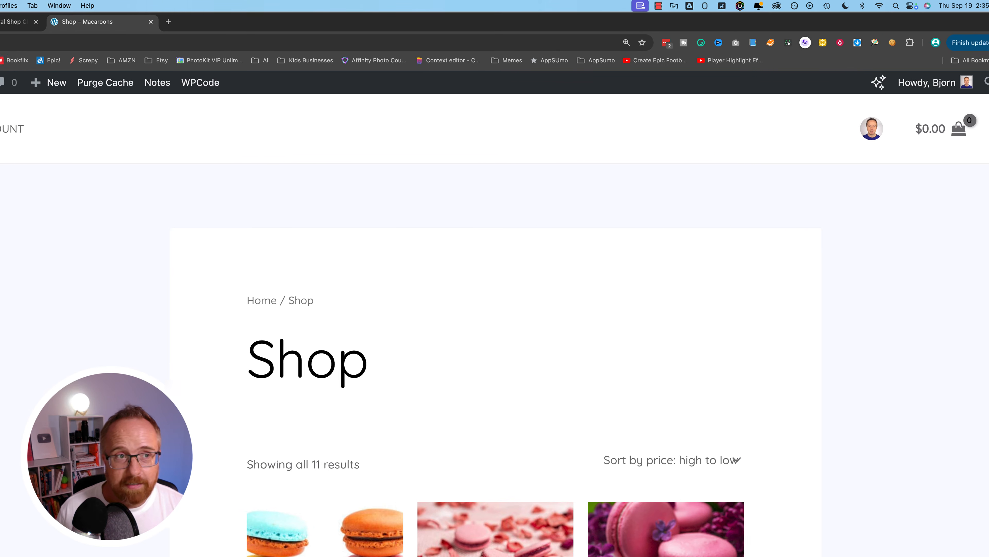
- Go back to the Chatling chatbot dashboard
click(99, 24)
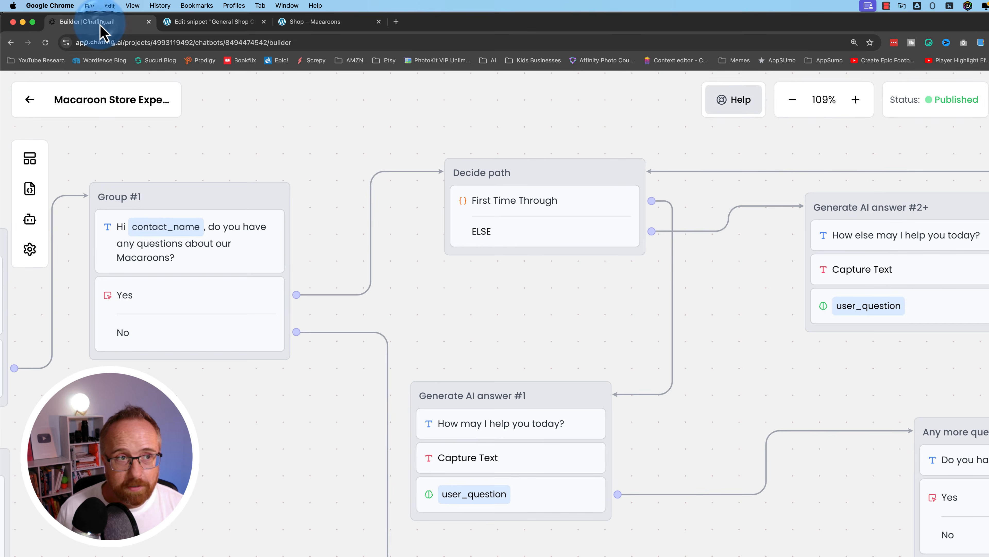
click(37, 101)
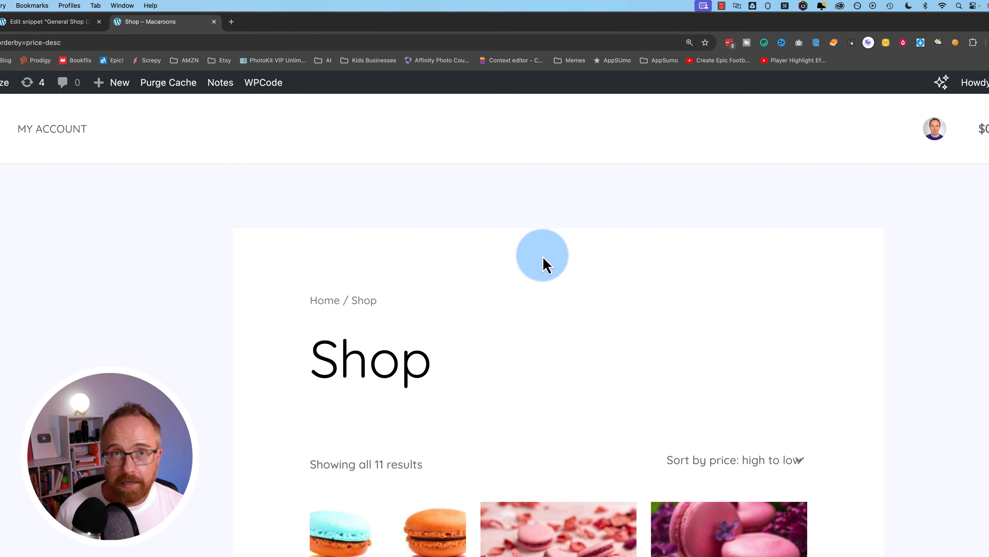
mouse_move(973, 82)
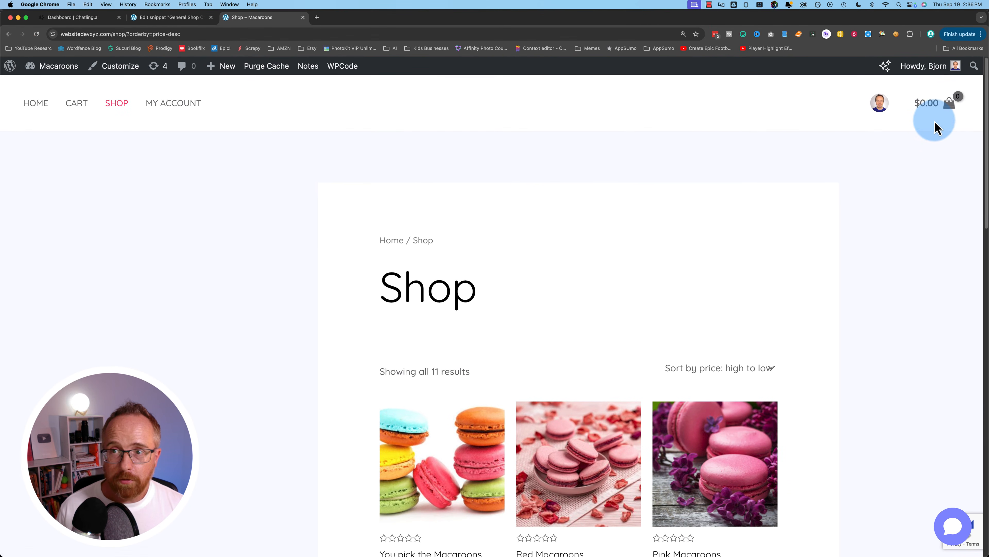
scroll(760, 412, down, 4)
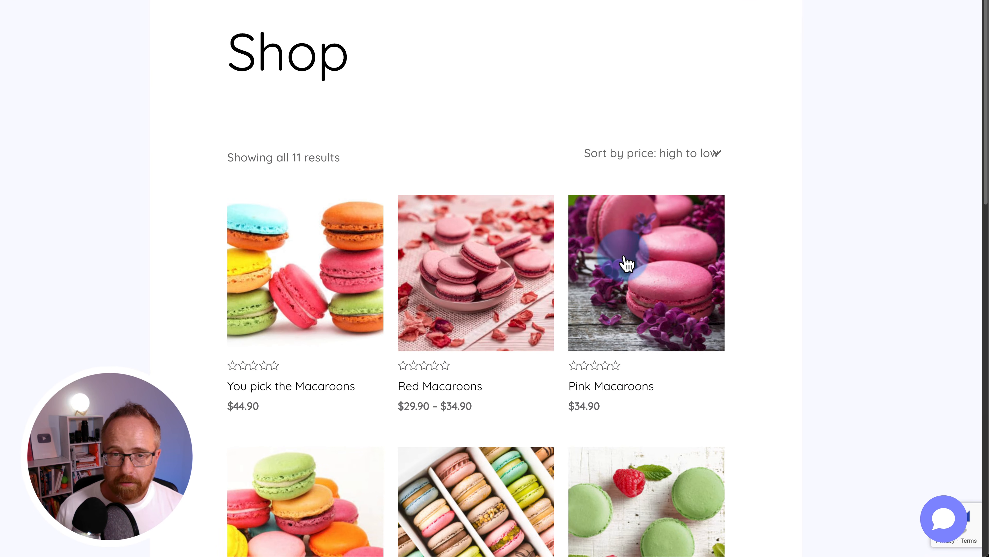
- Add Pink Macaroons at $34.90 to the WooCommerce cart and view the cart
click(627, 264)
scroll(435, 404, down, 2)
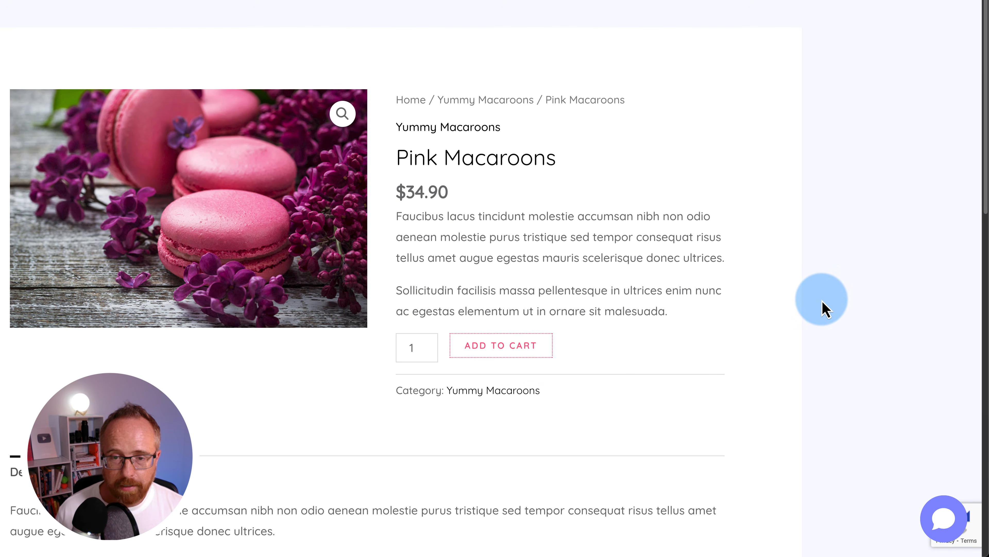
click(625, 194)
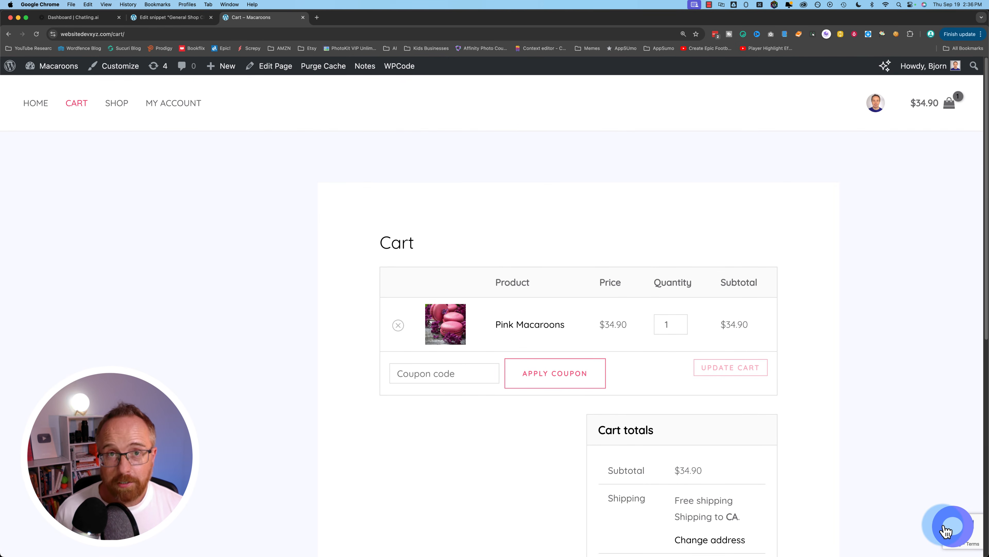
scroll(901, 513, down, 5)
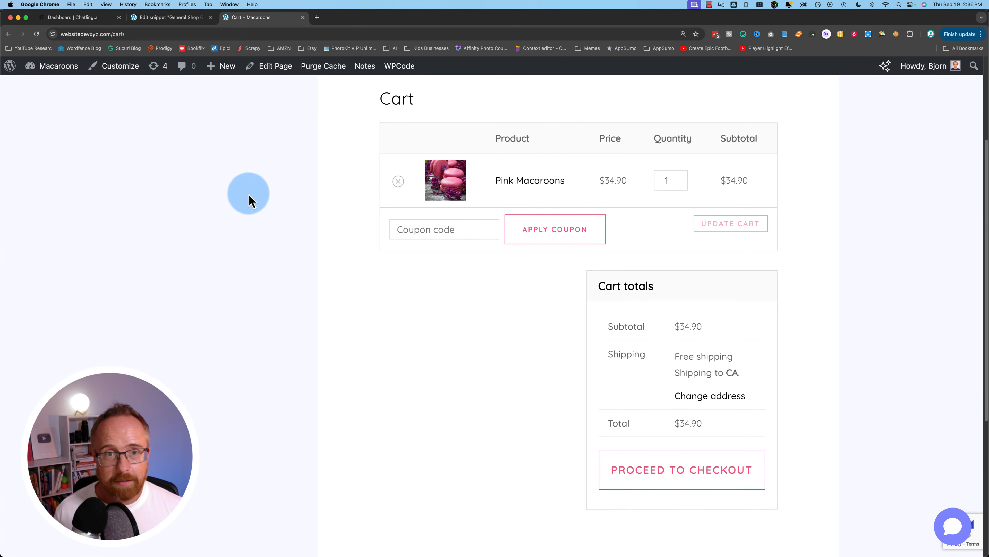
click(73, 18)
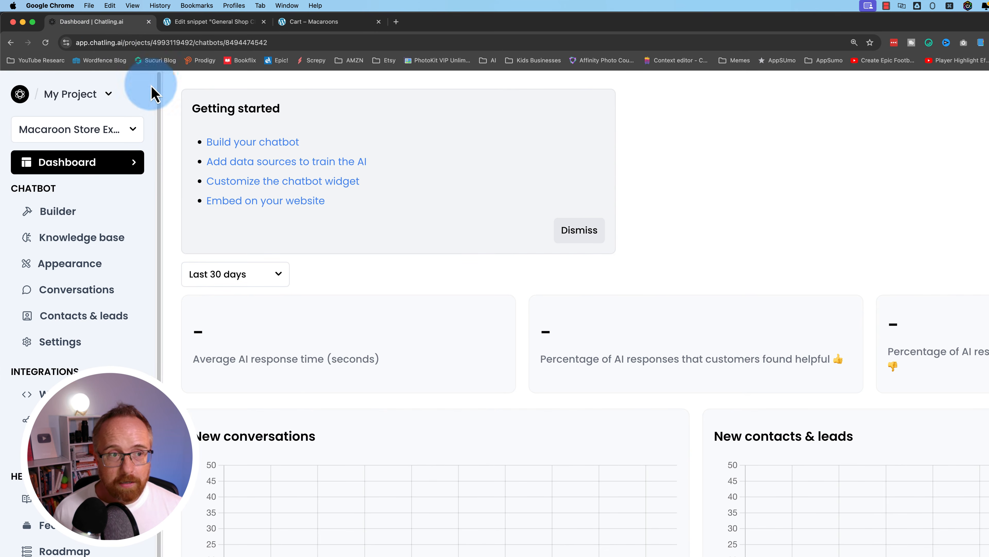
click(20, 94)
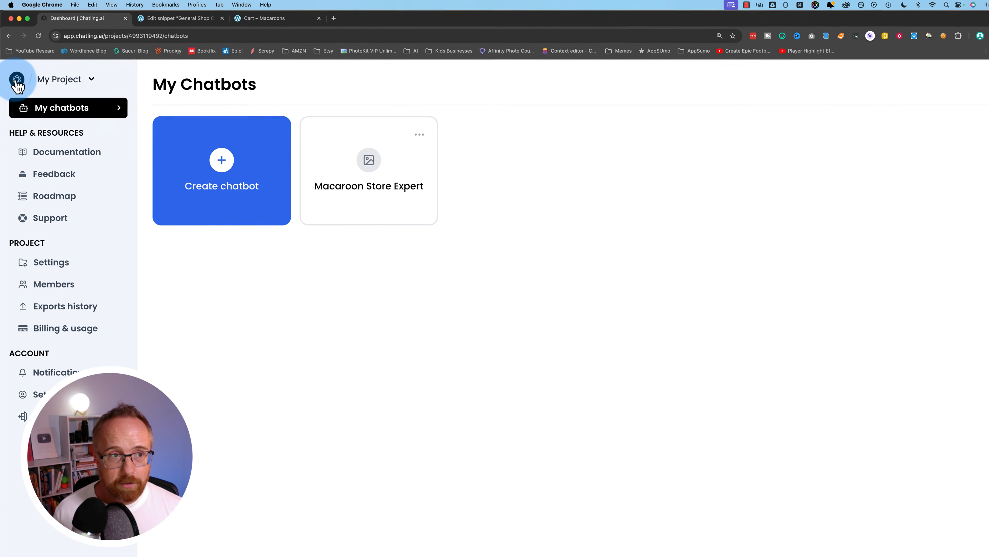
click(236, 182)
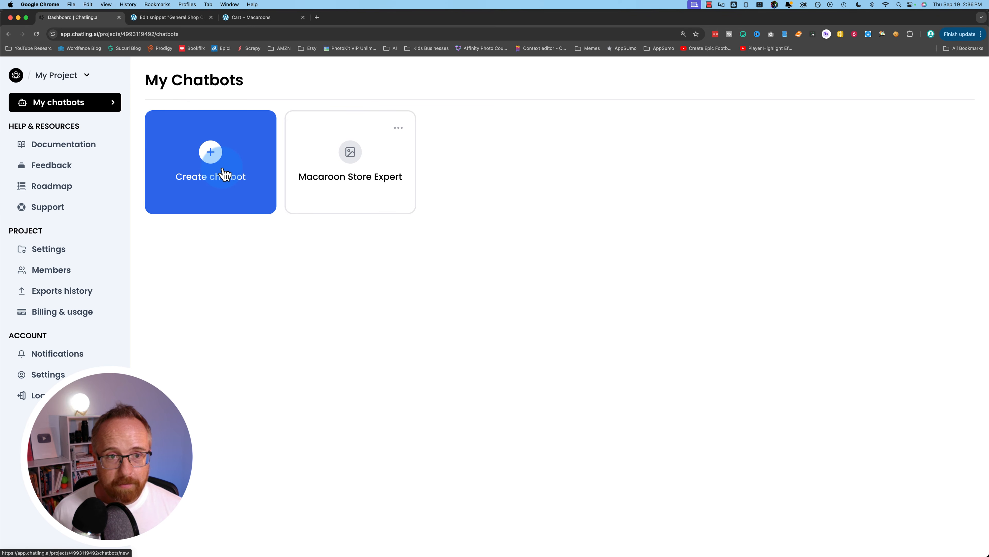
click(388, 191)
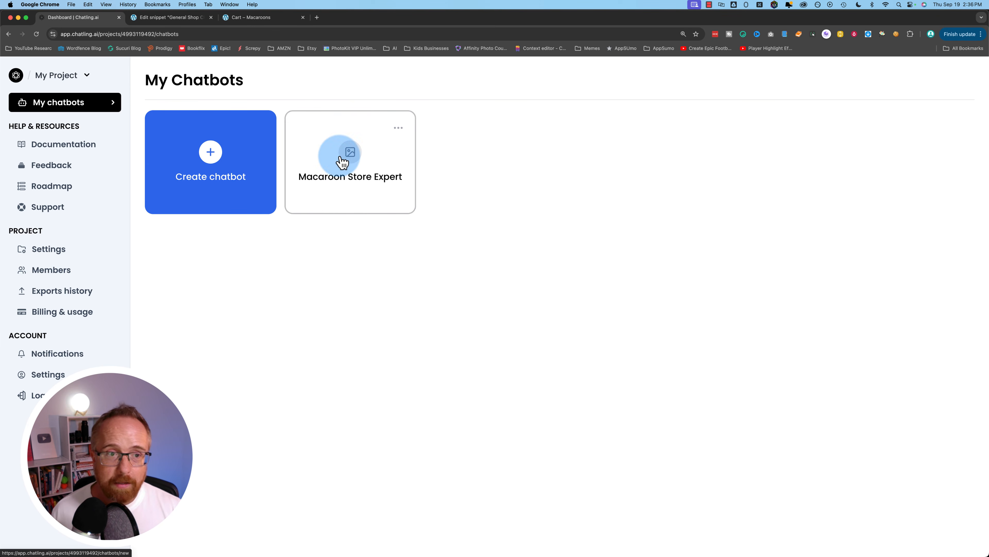
click(318, 166)
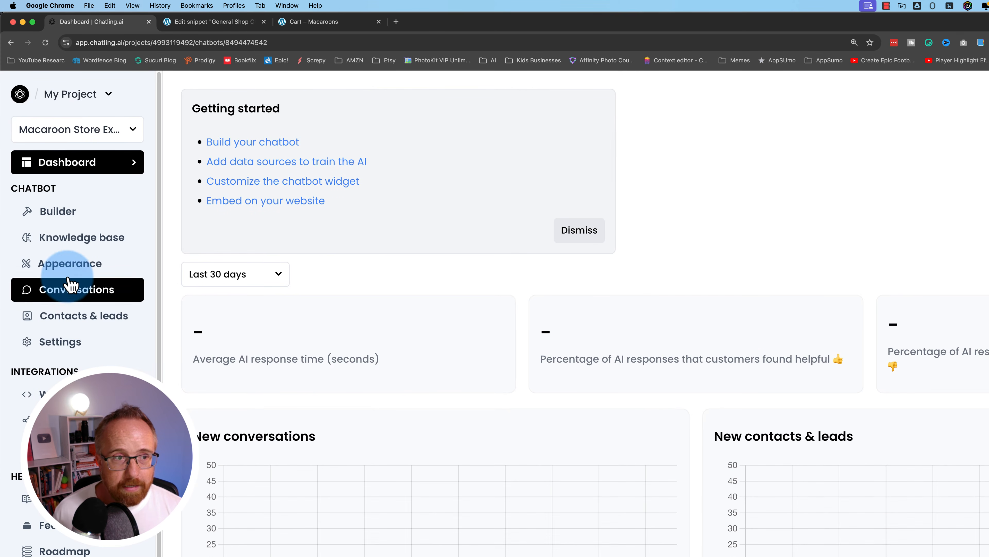
click(66, 241)
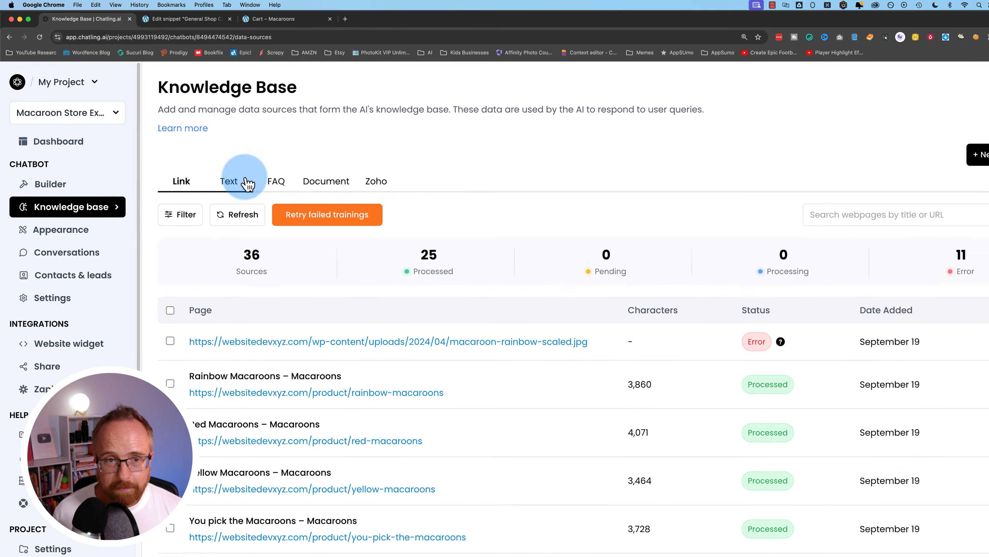
- Review the FAQ answer about the most expensive product, then return to the Cart – Macaroons tab
click(274, 184)
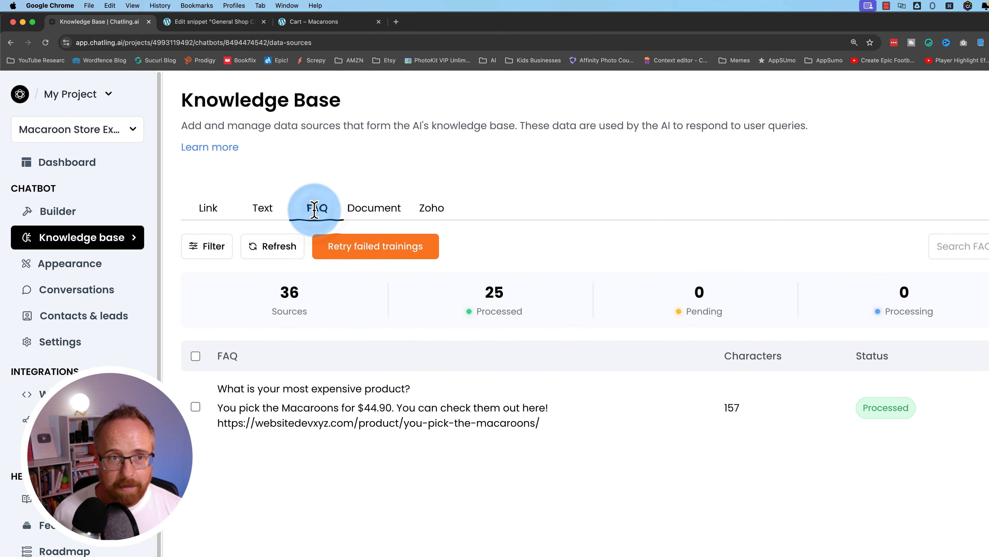
drag(216, 388, 405, 384)
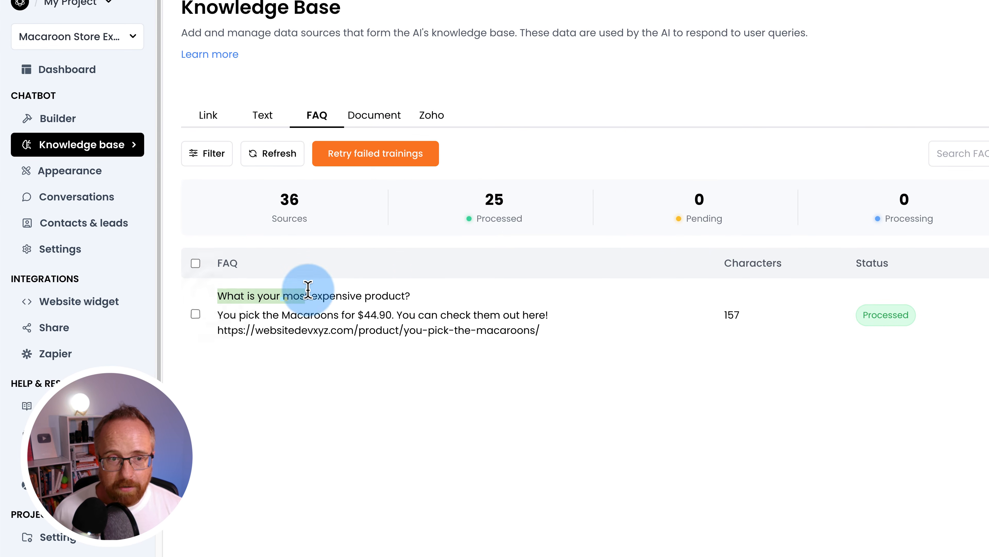
drag(405, 292, 486, 329)
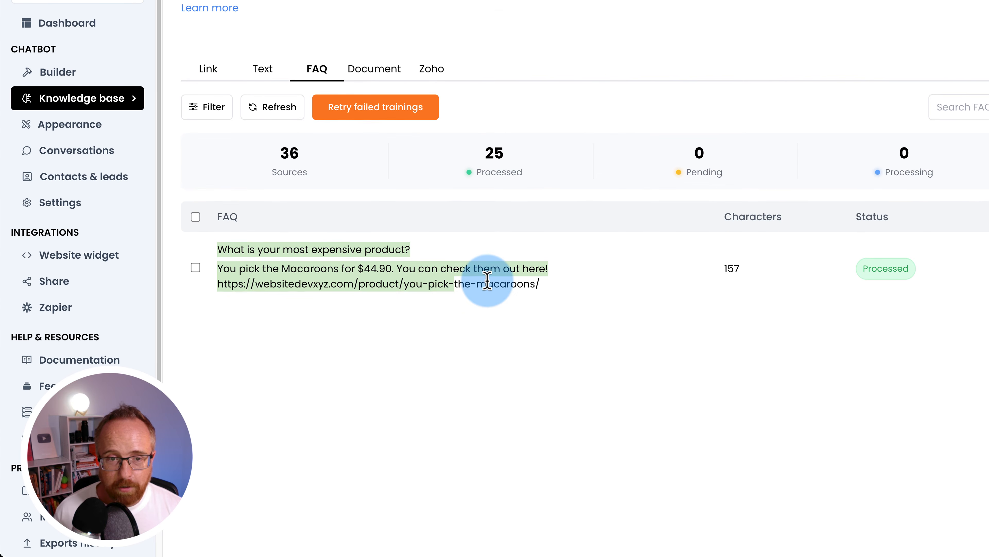
click(487, 326)
drag(550, 290, 228, 261)
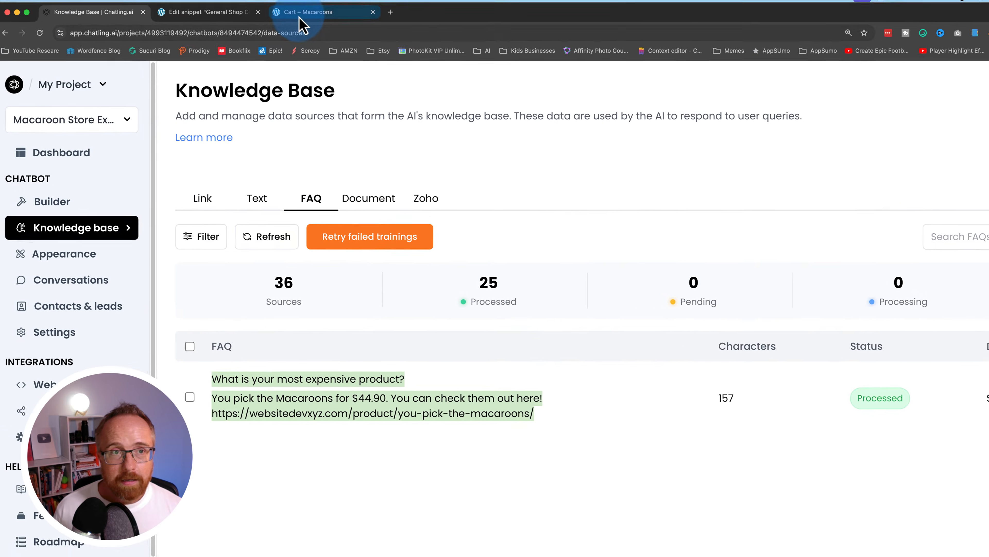
click(307, 12)
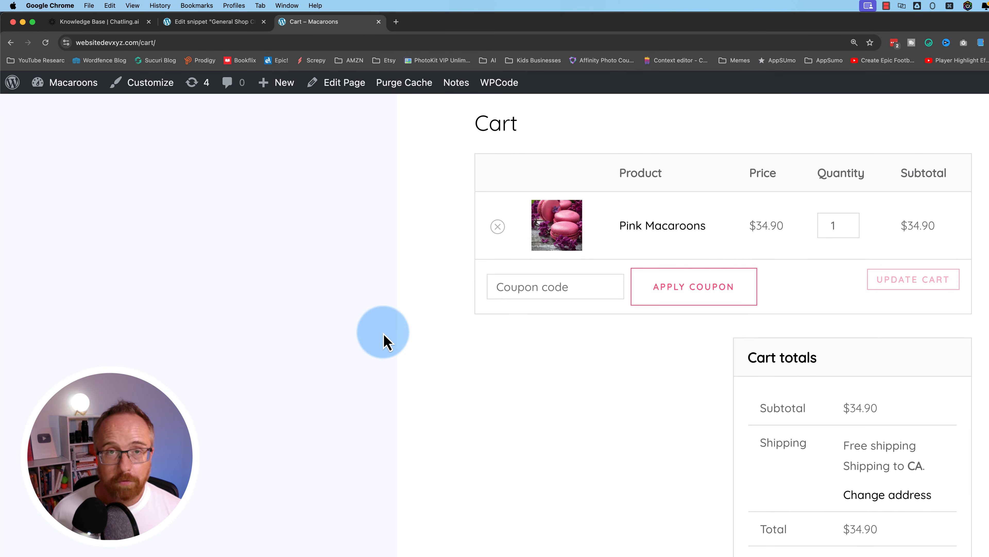
click(118, 23)
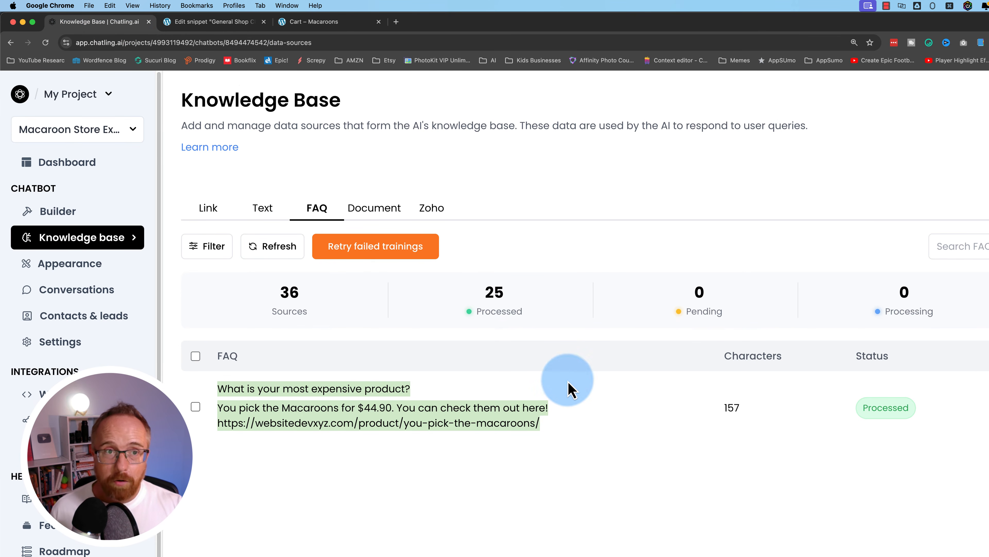
click(338, 22)
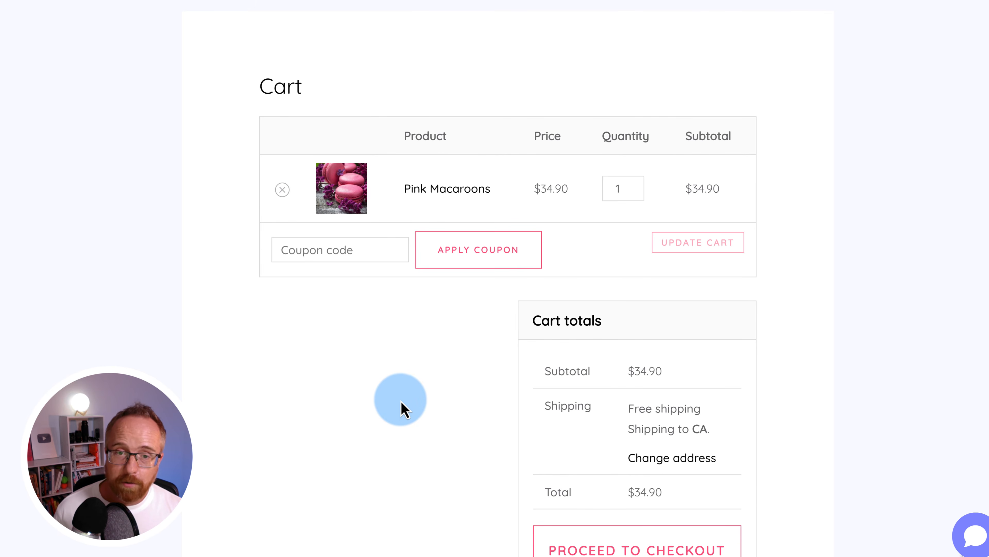
scroll(404, 407, down, 2)
scroll(404, 408, down, 2)
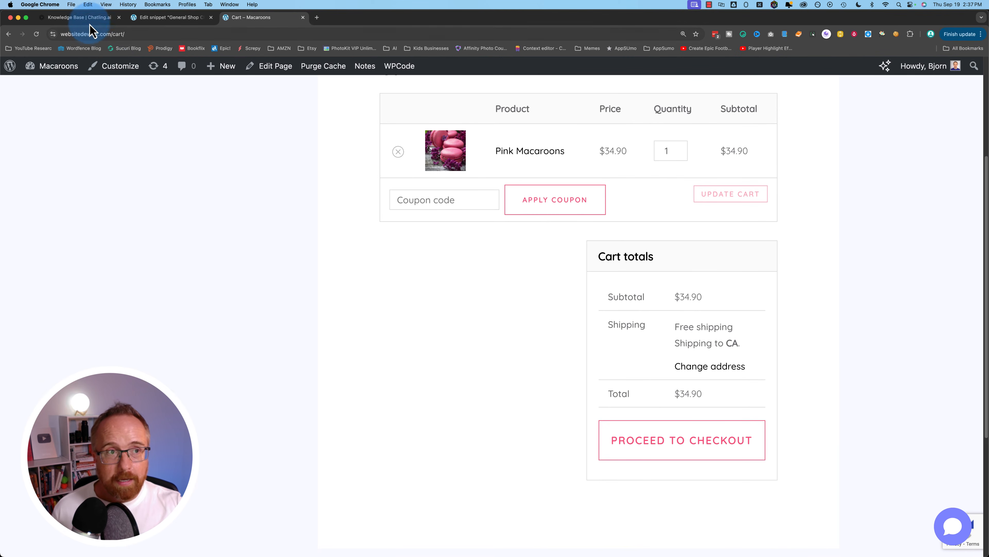
click(83, 18)
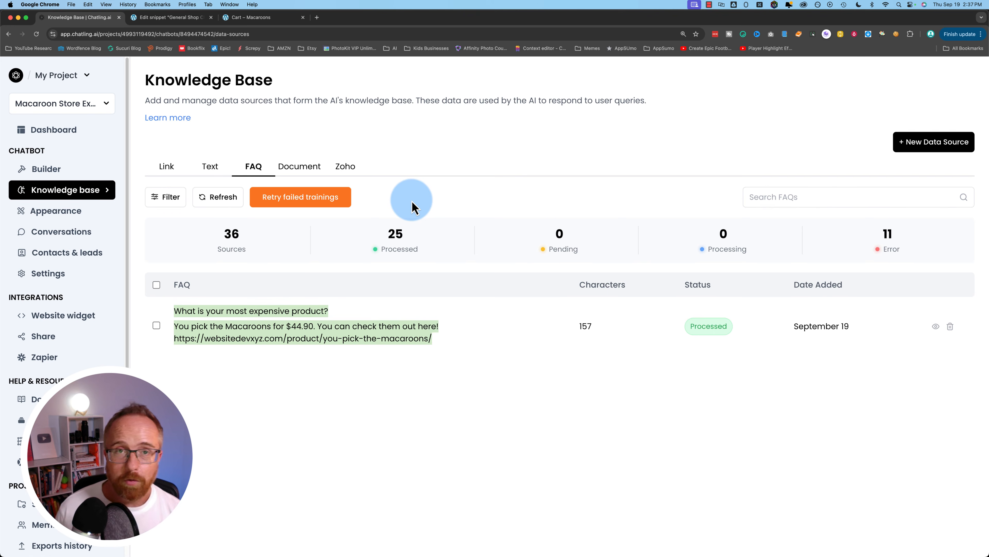
click(269, 18)
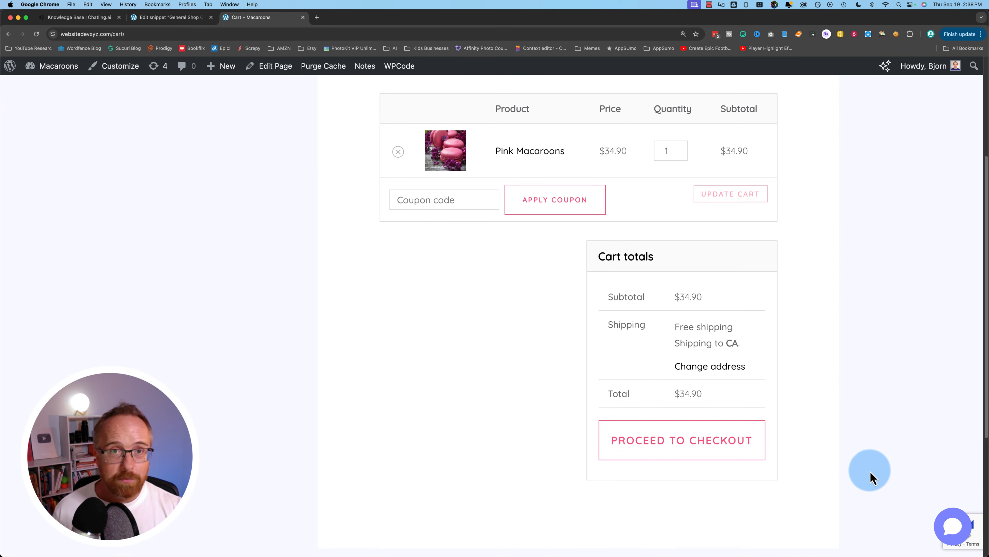
click(78, 18)
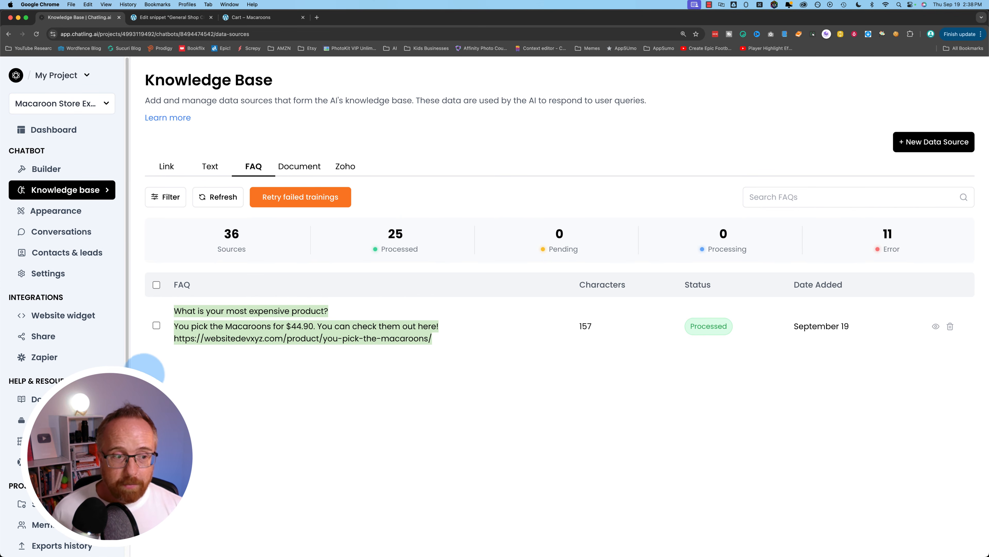
- Check that the WordPress chatbot snippet's insertion location is still Site Wide Footer
click(166, 20)
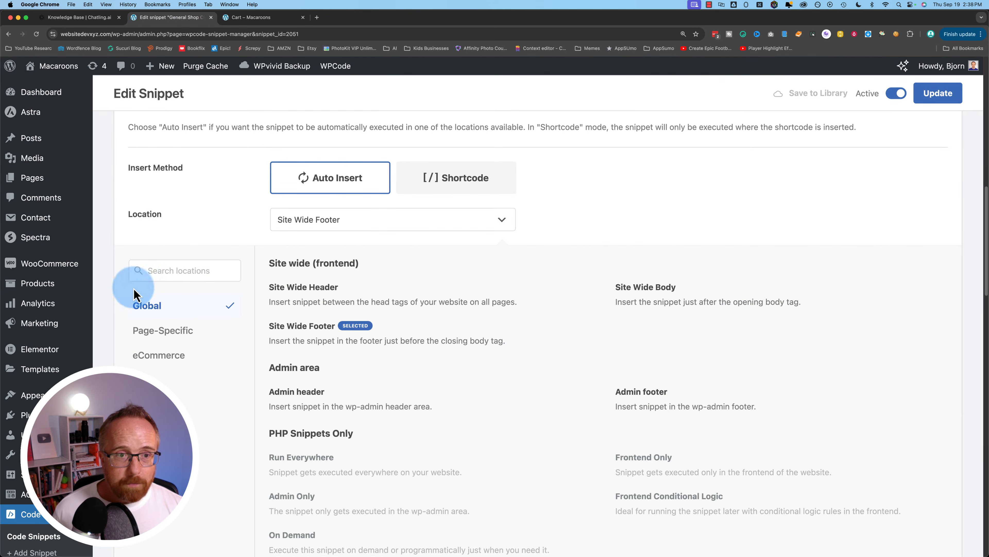
scroll(133, 288, up, 3)
scroll(133, 347, down, 3)
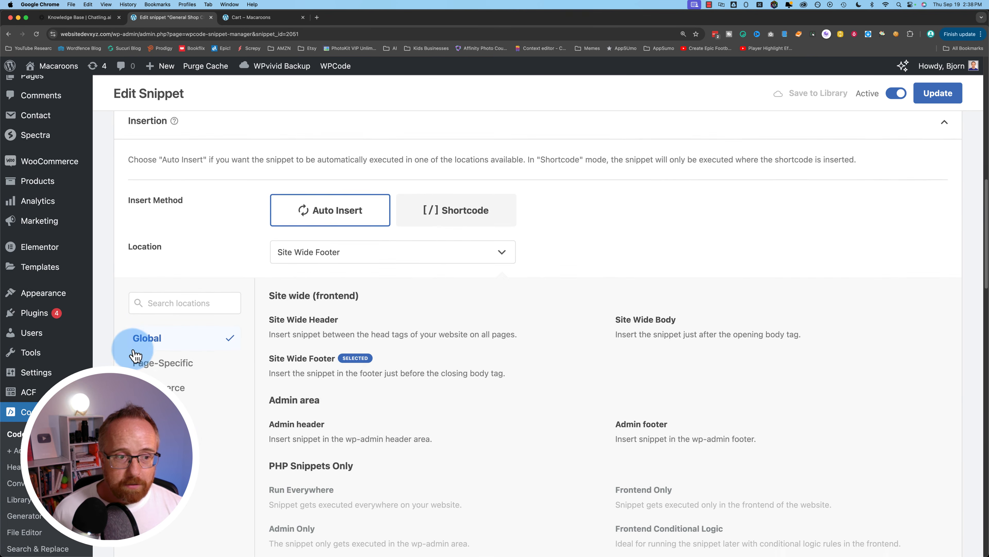
scroll(122, 362, down, 2)
scroll(122, 361, down, 4)
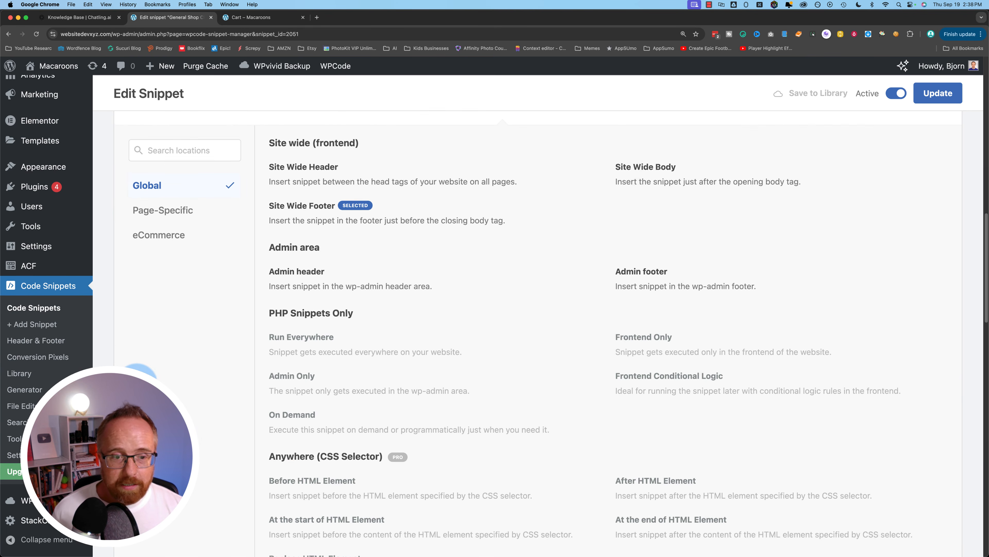
scroll(137, 372, up, 4)
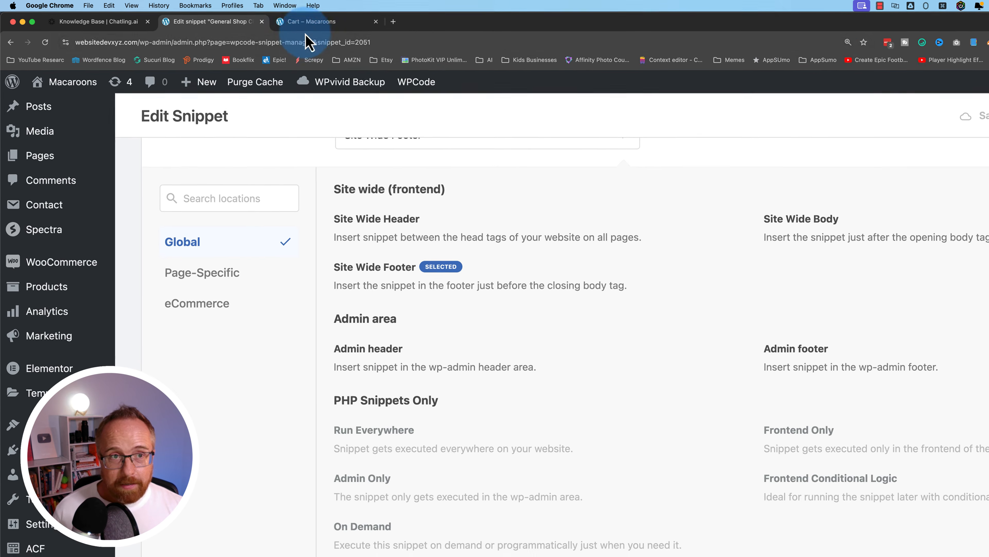
- Go to the chatling.ai home page in the browser
click(269, 17)
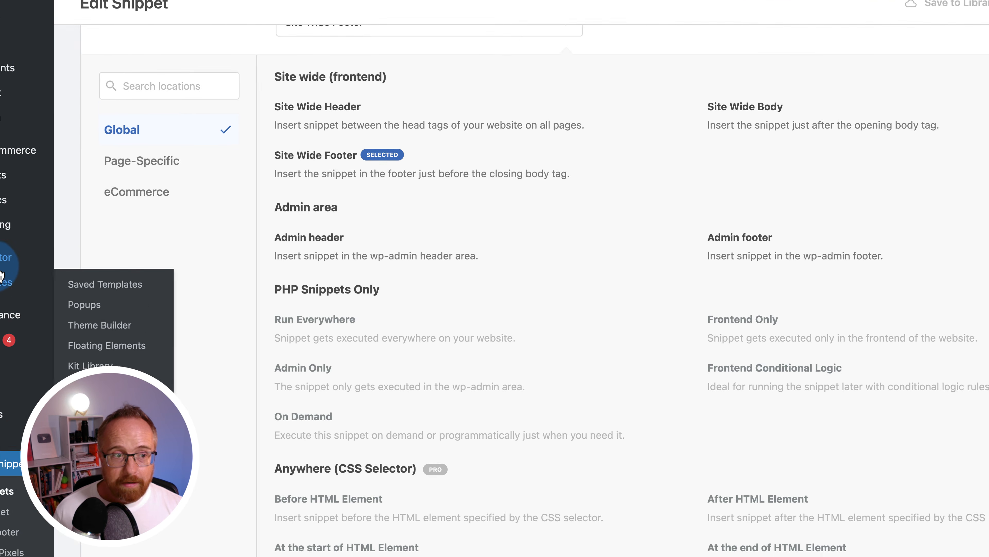
mouse_move(4, 257)
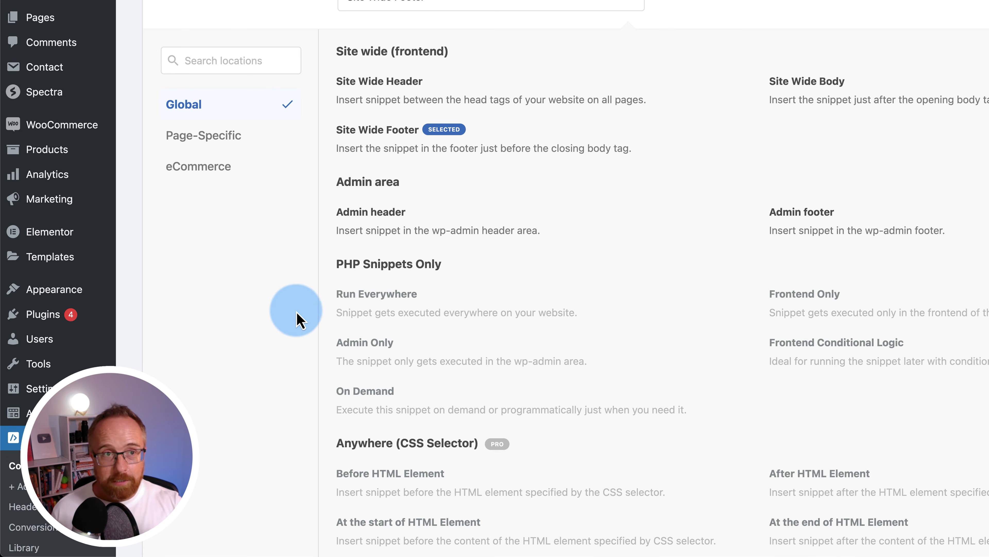
click(127, 21)
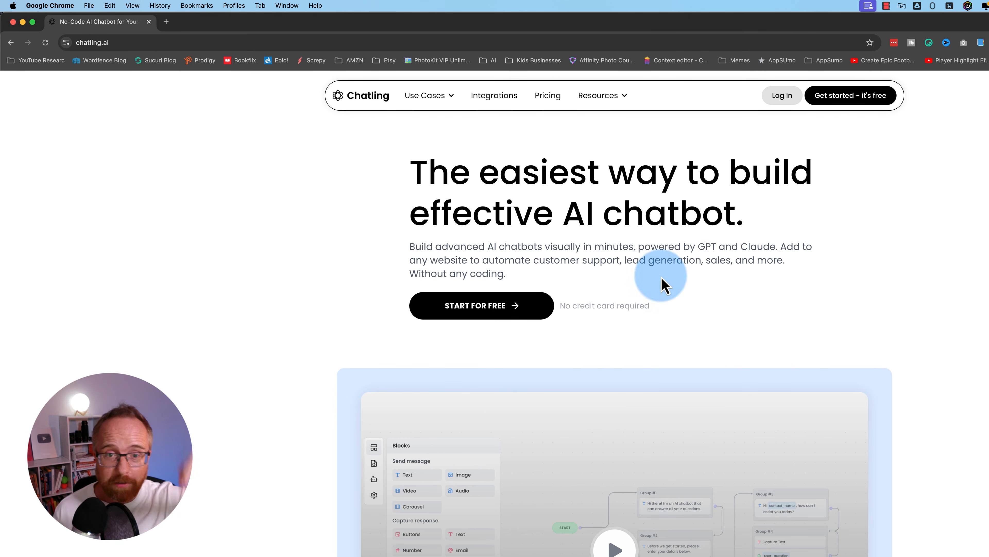
- Compare the feature tooltips on Chatling's Free, Basic, Pro and Ultimate pricing plans
click(463, 99)
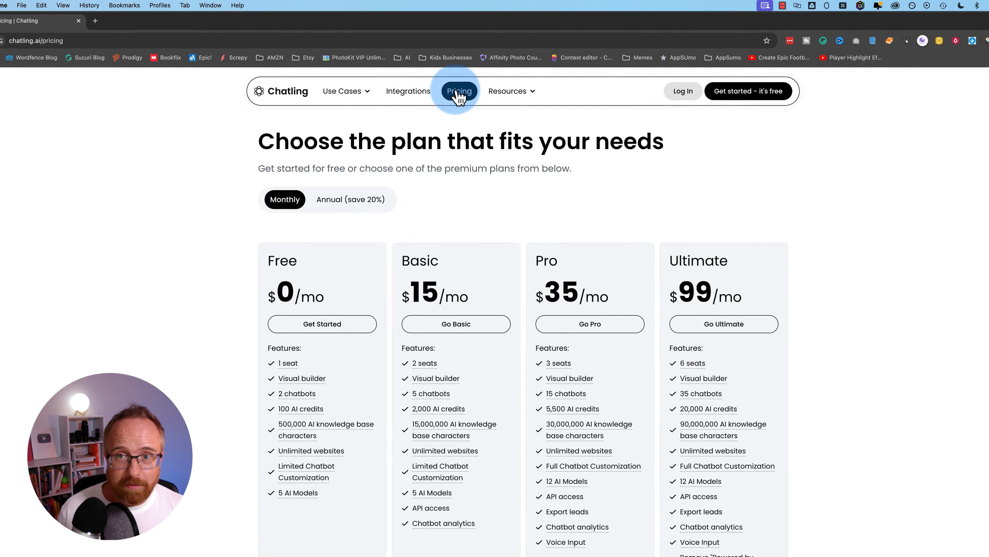
scroll(234, 249, down, 5)
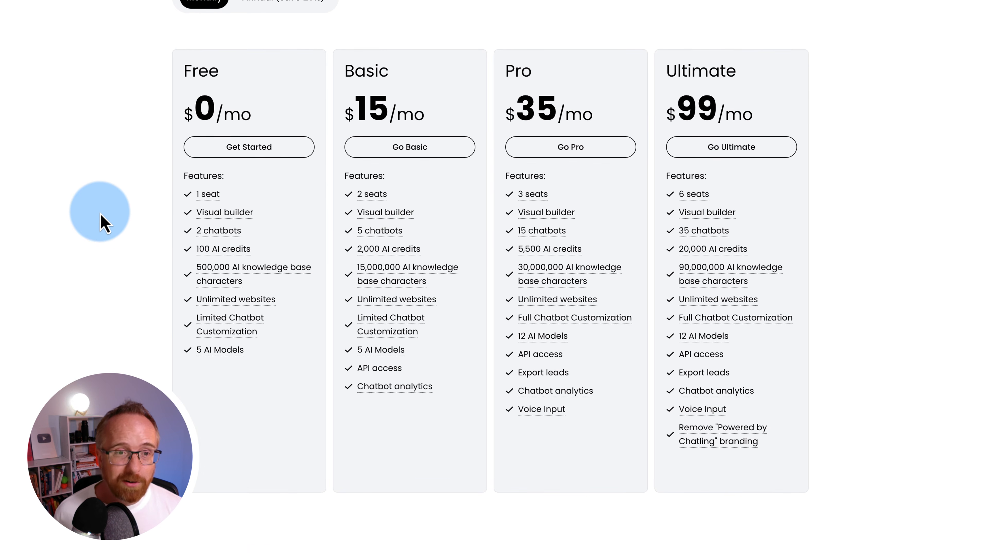
mouse_move(203, 237)
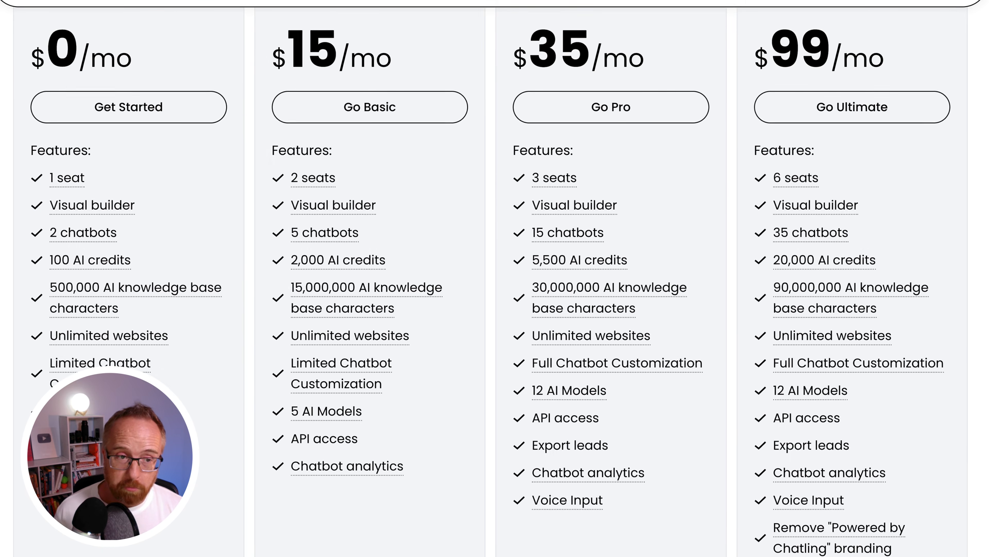
mouse_move(122, 266)
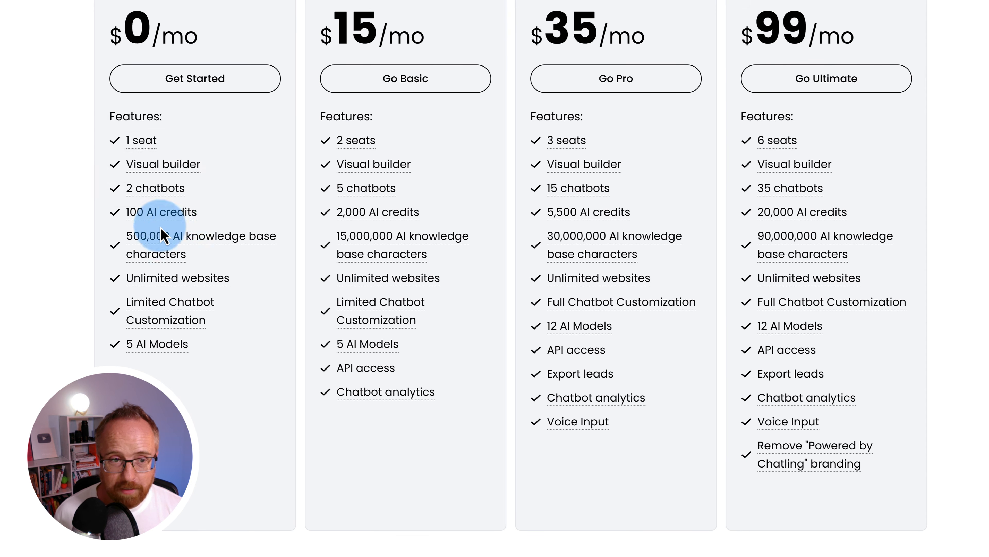
mouse_move(145, 243)
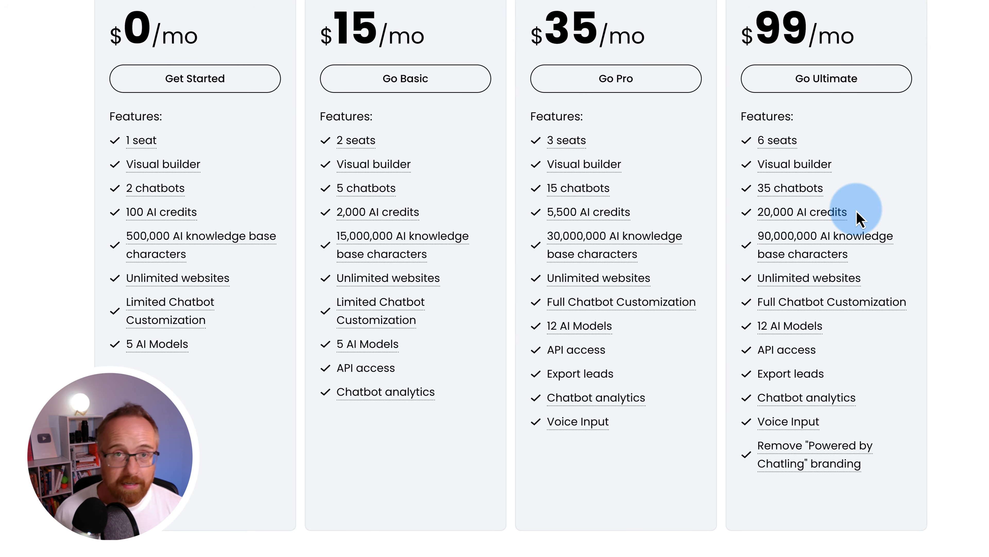
mouse_move(809, 239)
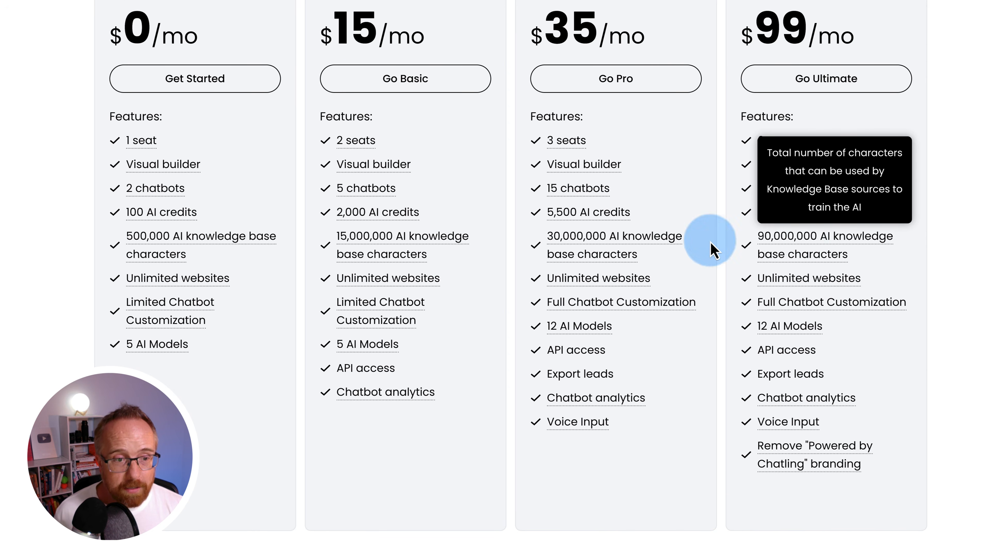
mouse_move(219, 283)
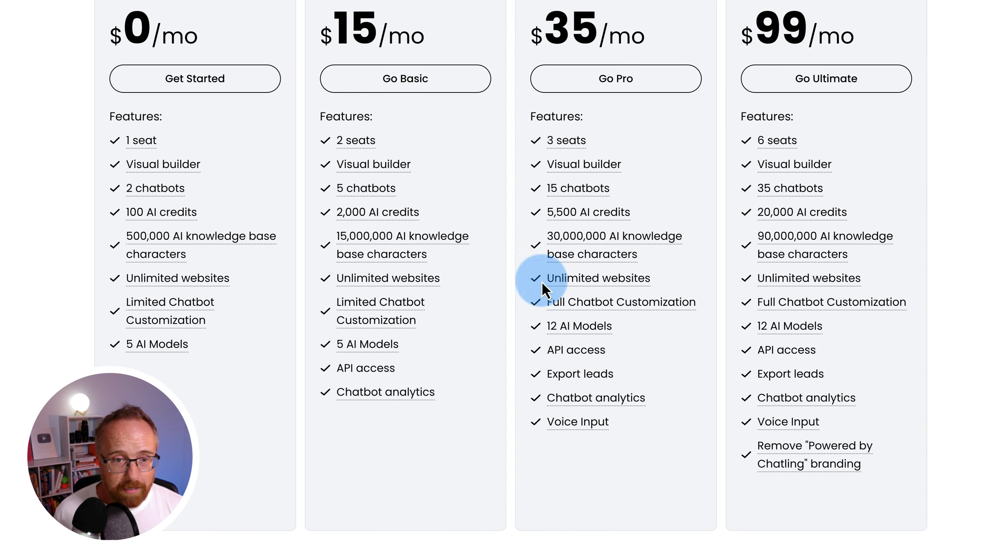
- Scroll down the pricing page to the paid Add-Ons section
scroll(208, 293, down, 2)
mouse_move(178, 277)
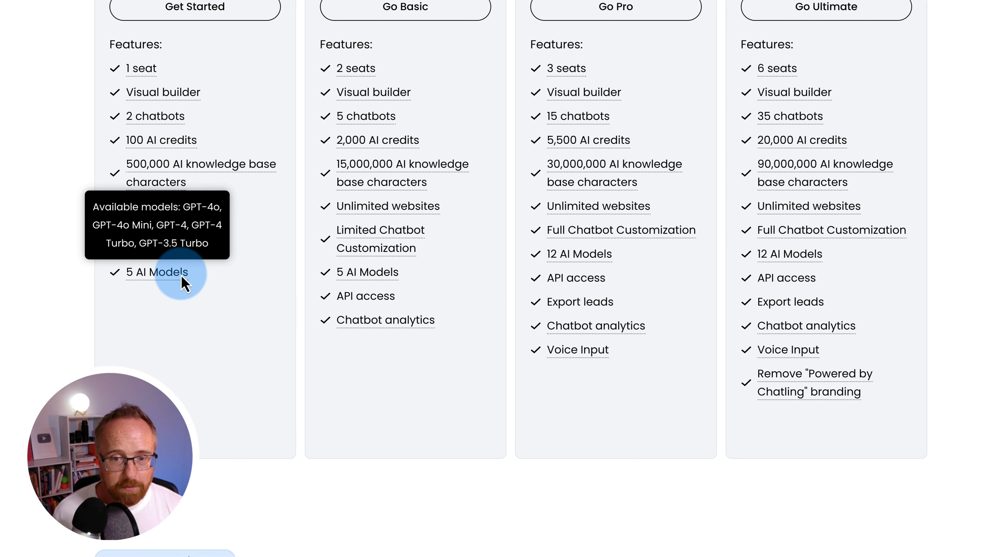
scroll(311, 336, up, 1)
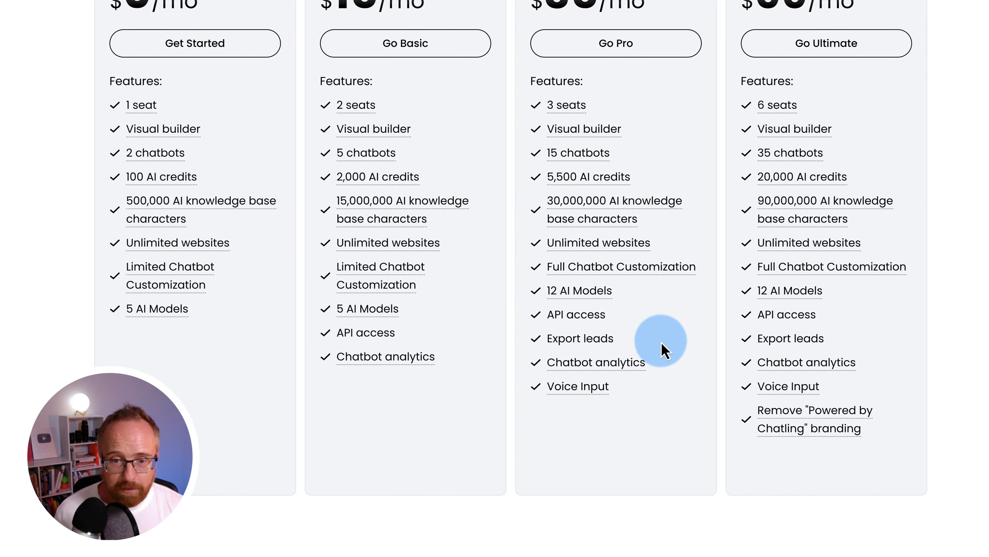
mouse_move(851, 425)
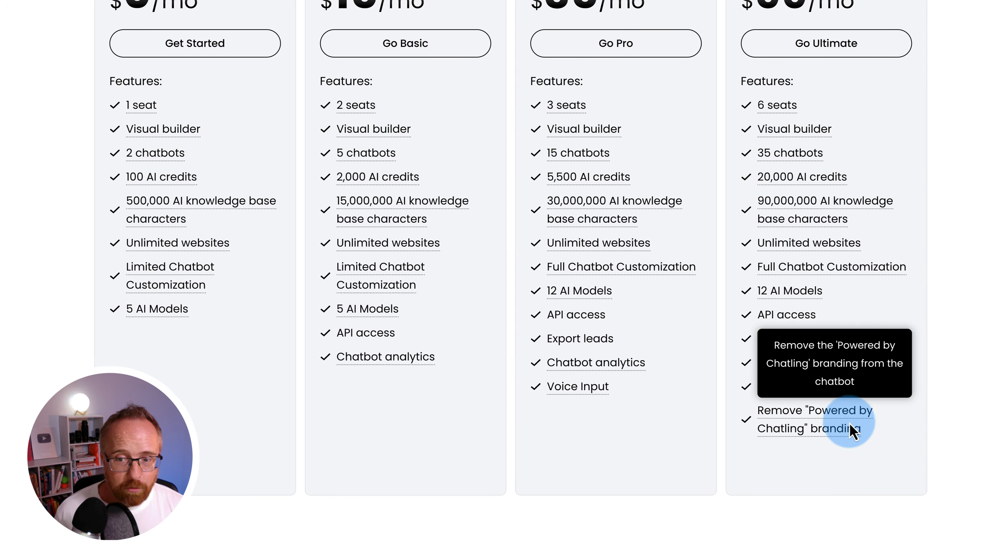
scroll(685, 483, down, 10)
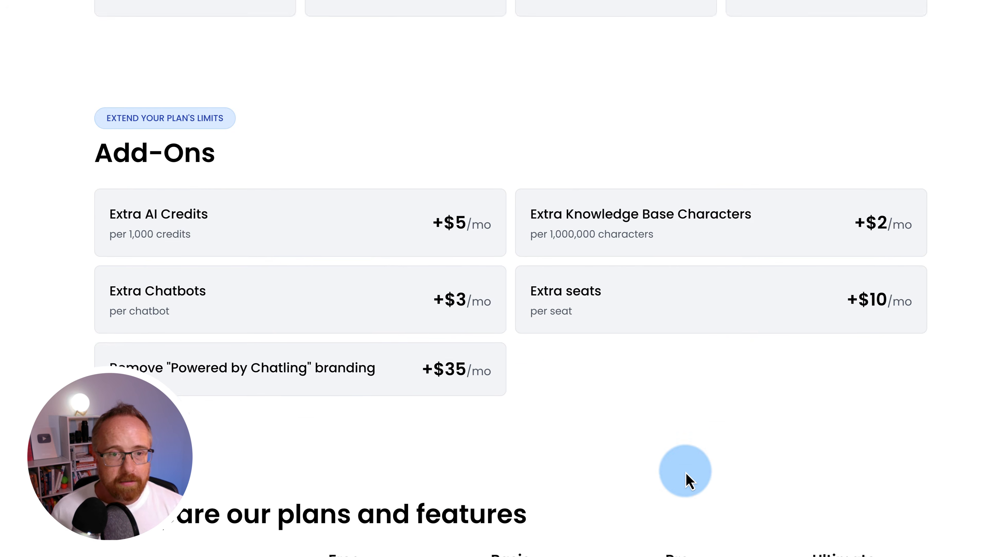
- Scan the plan comparison table's AI credits, then go to the Customer Support use case under Use Cases
scroll(671, 421, up, 1)
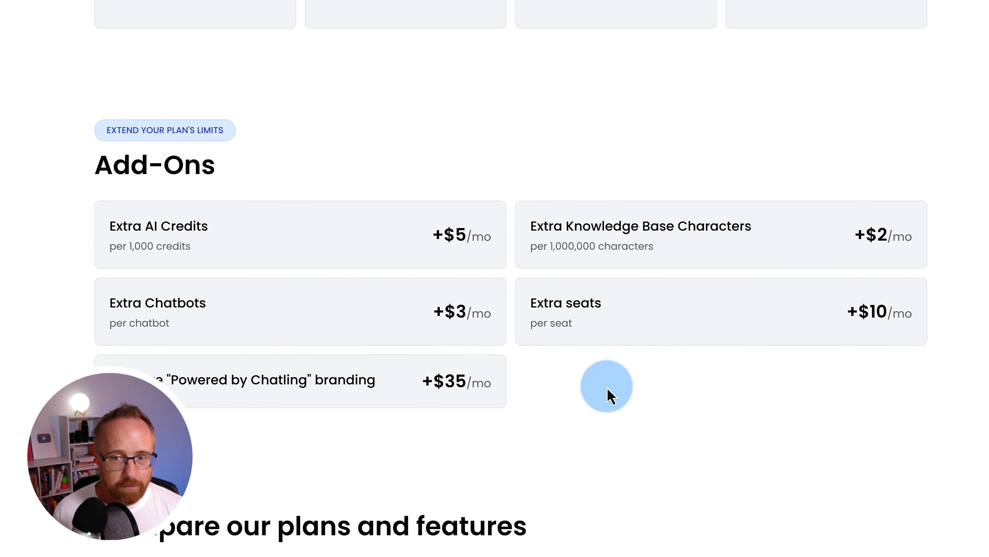
scroll(610, 394, down, 3)
scroll(607, 387, down, 6)
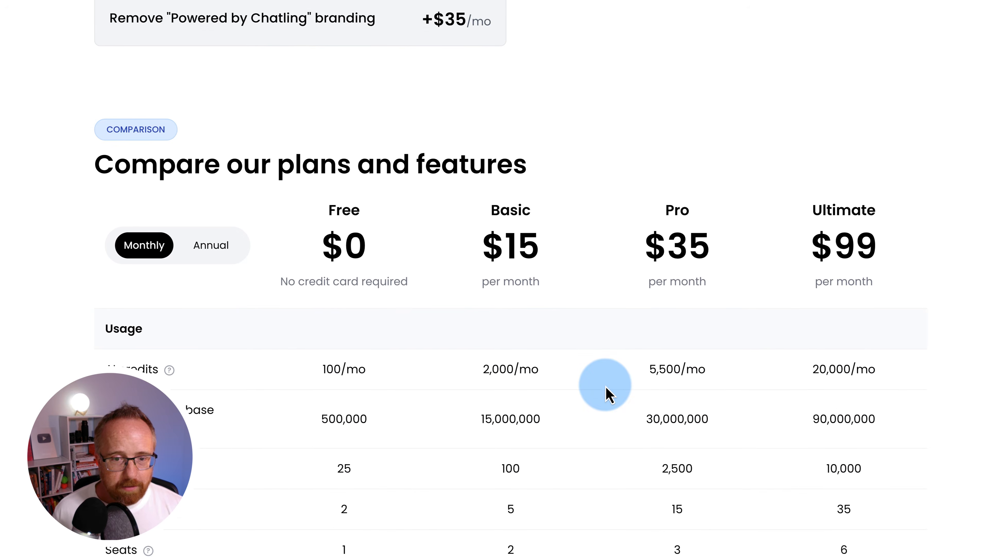
scroll(606, 387, up, 15)
scroll(603, 387, up, 10)
mouse_move(294, 91)
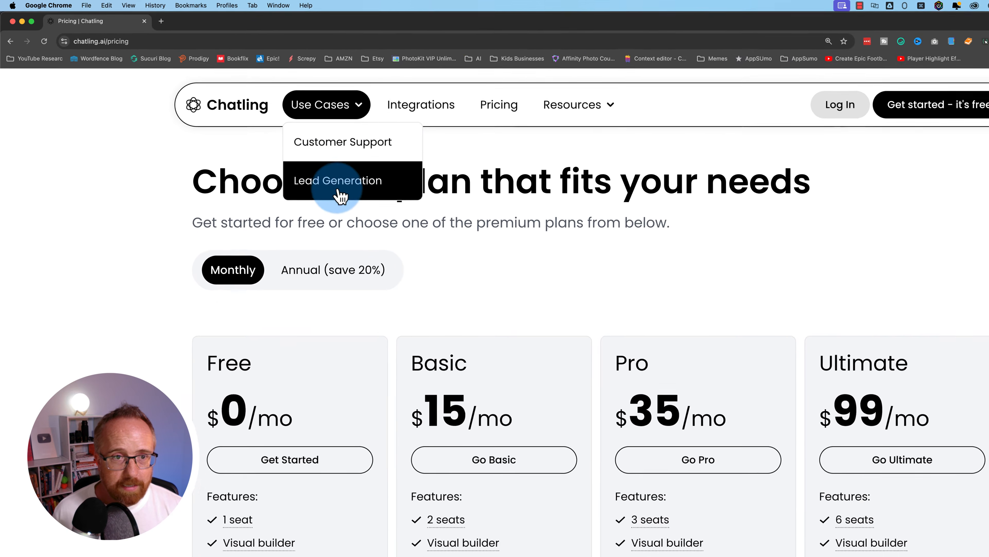
click(277, 128)
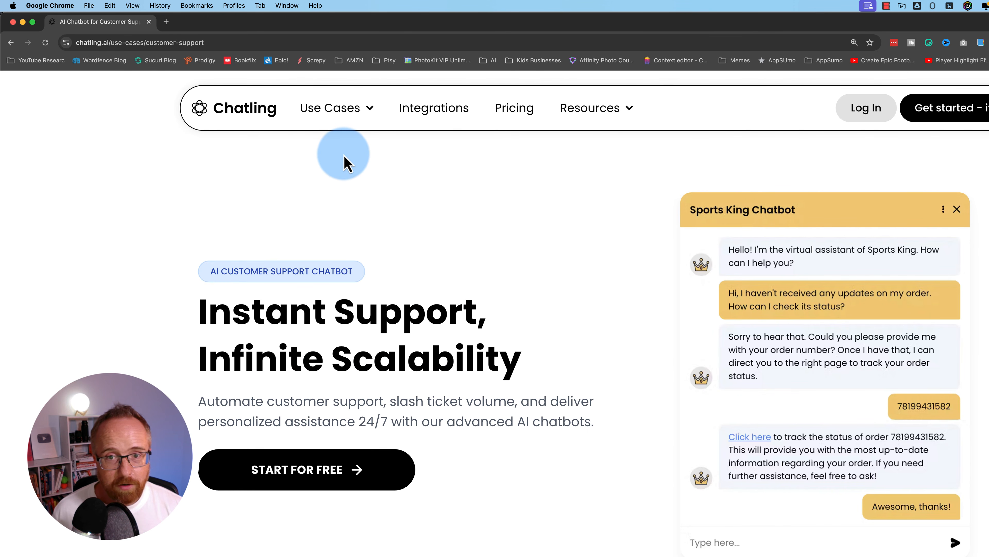